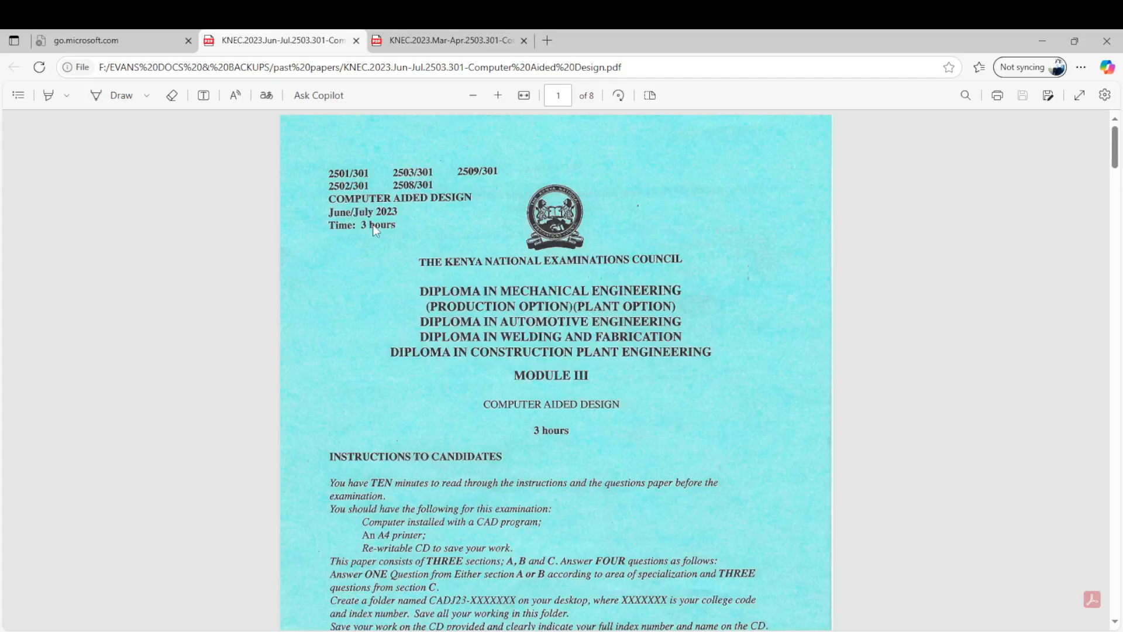
- Browse the June/July 2023 Computer Aided Design exam paper to find question 5 on the shaft flange
{"action": "scroll", "coordinate": [373, 226], "scroll_direction": "down", "scroll_amount": 6}
{"action": "scroll", "coordinate": [386, 245], "scroll_direction": "down", "scroll_amount": 20}
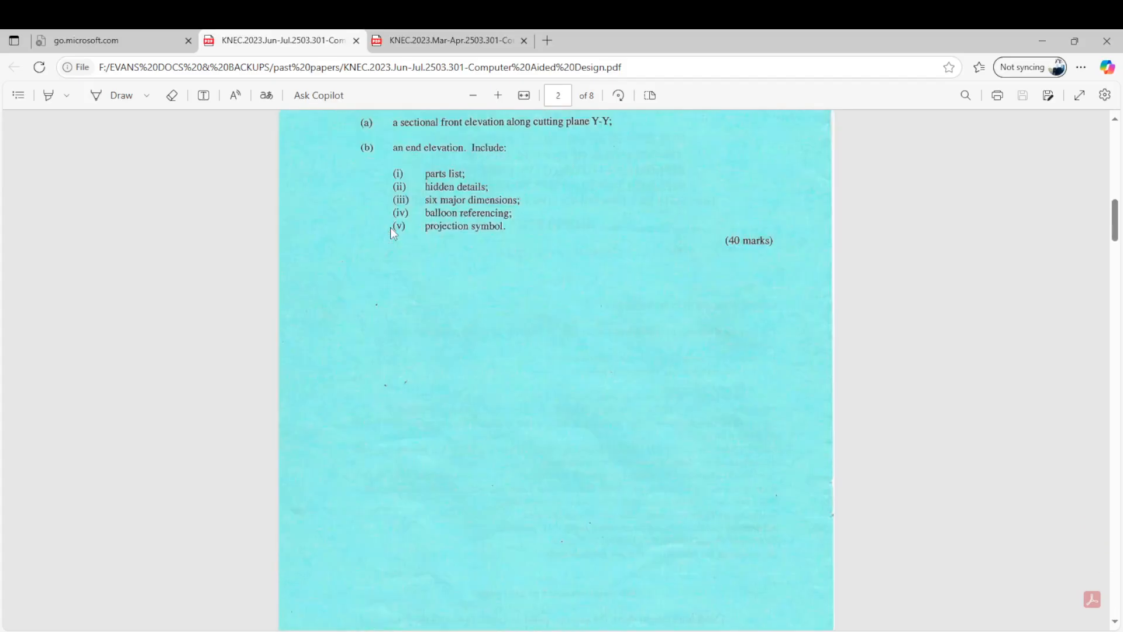
{"action": "scroll", "coordinate": [391, 233], "scroll_direction": "down", "scroll_amount": 20}
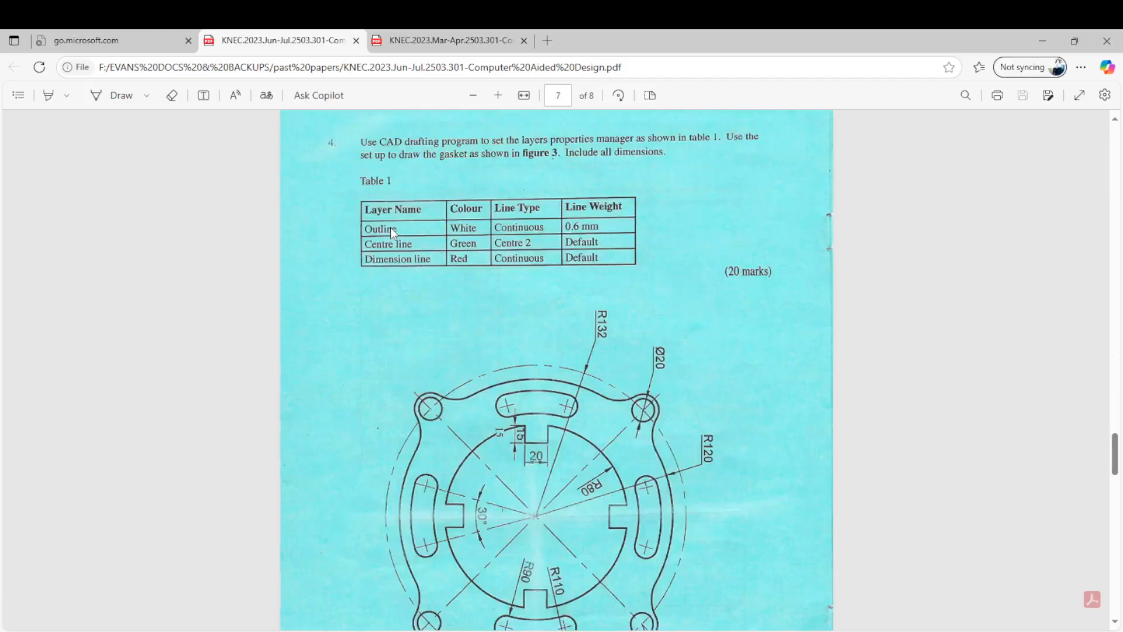
{"action": "scroll", "coordinate": [391, 231], "scroll_direction": "up", "scroll_amount": 15}
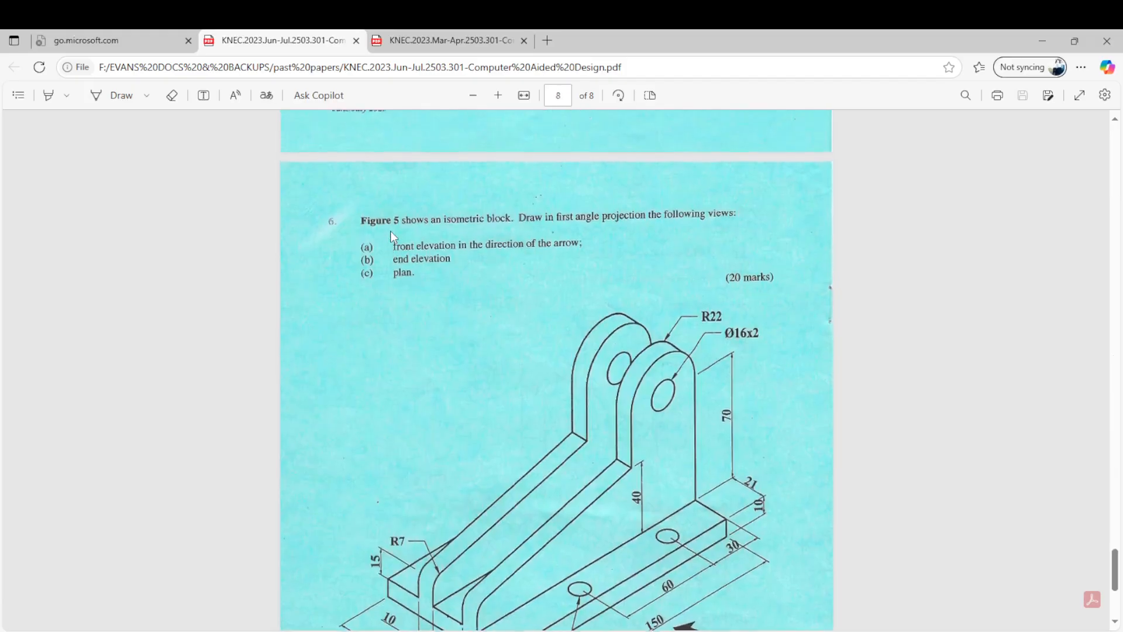
{"action": "scroll", "coordinate": [390, 237], "scroll_direction": "down", "scroll_amount": 10}
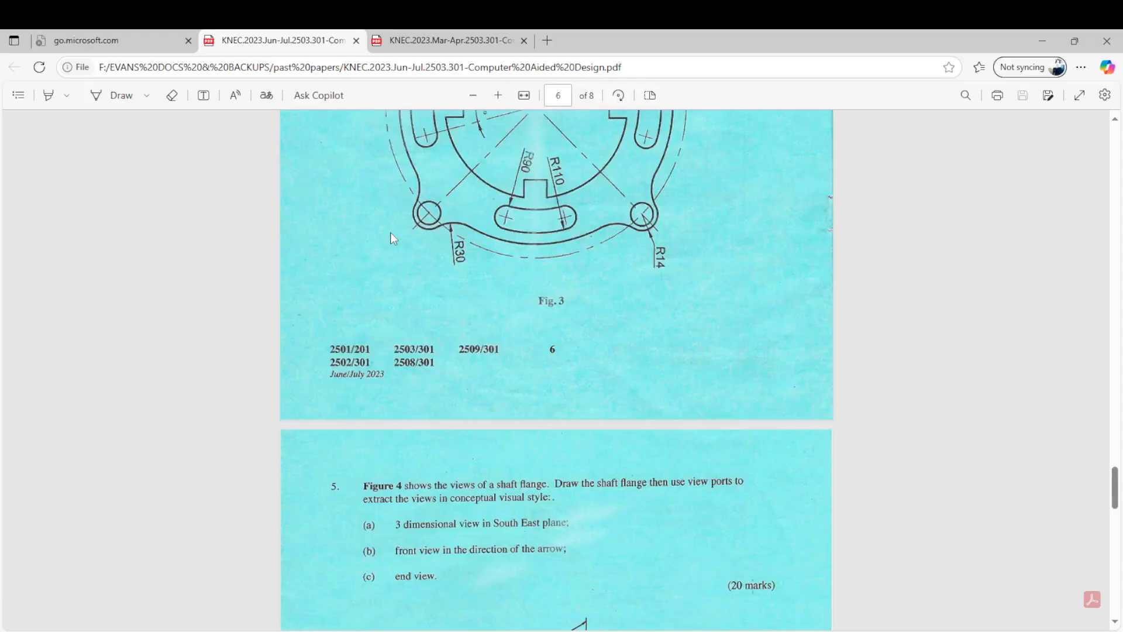
{"action": "scroll", "coordinate": [391, 237], "scroll_direction": "up", "scroll_amount": 9}
{"action": "scroll", "coordinate": [391, 237], "scroll_direction": "down", "scroll_amount": 1}
{"action": "scroll", "coordinate": [391, 235], "scroll_direction": "down", "scroll_amount": 5}
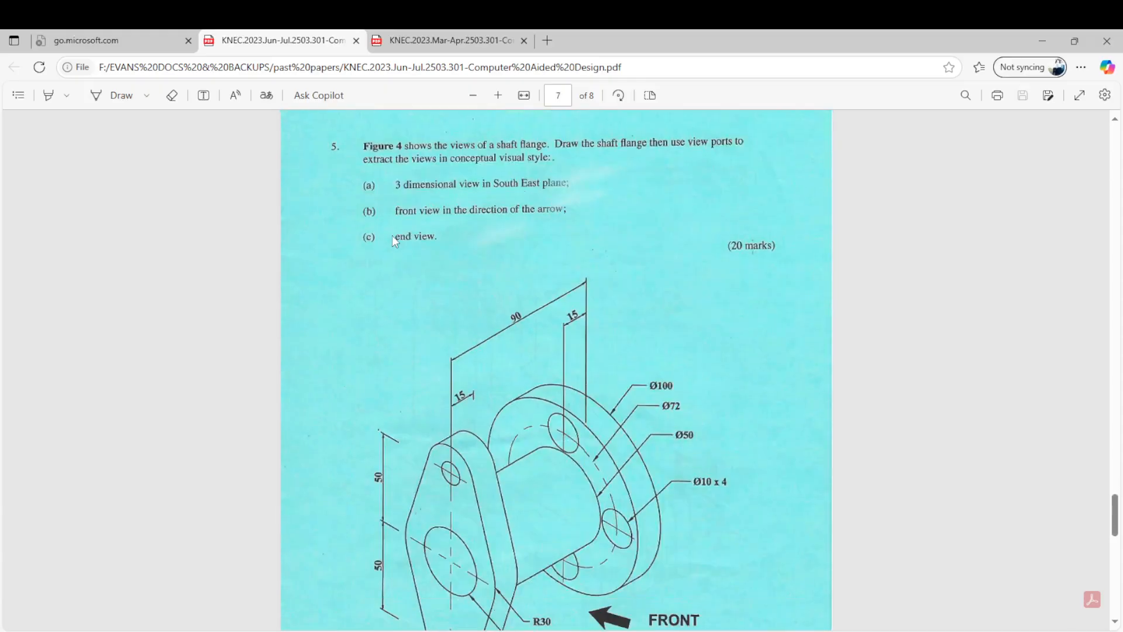
- Examine question 5's required views and the dimensions of the shaft flange in Figure 4
{"action": "scroll", "coordinate": [392, 235], "scroll_direction": "up", "scroll_amount": 1}
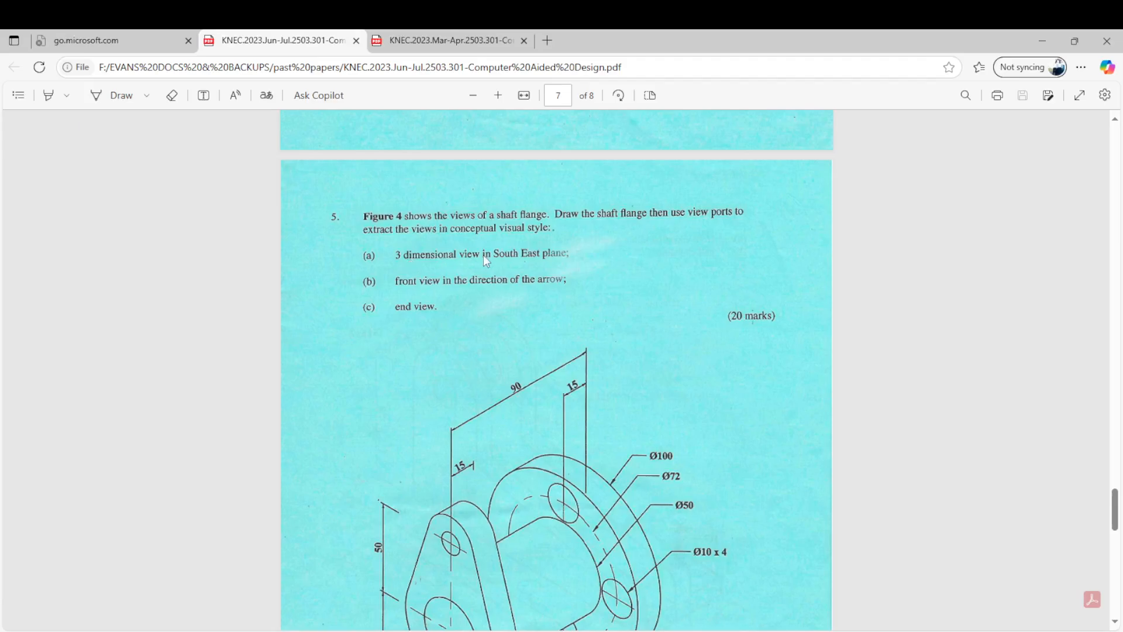
{"action": "scroll", "coordinate": [513, 255], "scroll_direction": "down", "scroll_amount": 2}
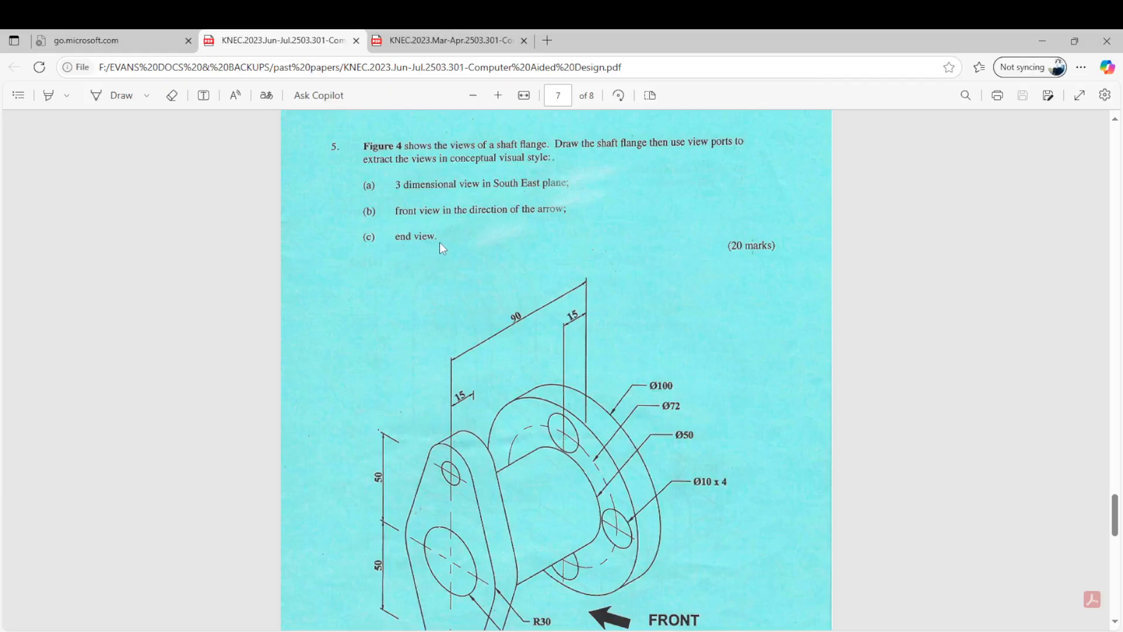
{"action": "scroll", "coordinate": [443, 247], "scroll_direction": "down", "scroll_amount": 1}
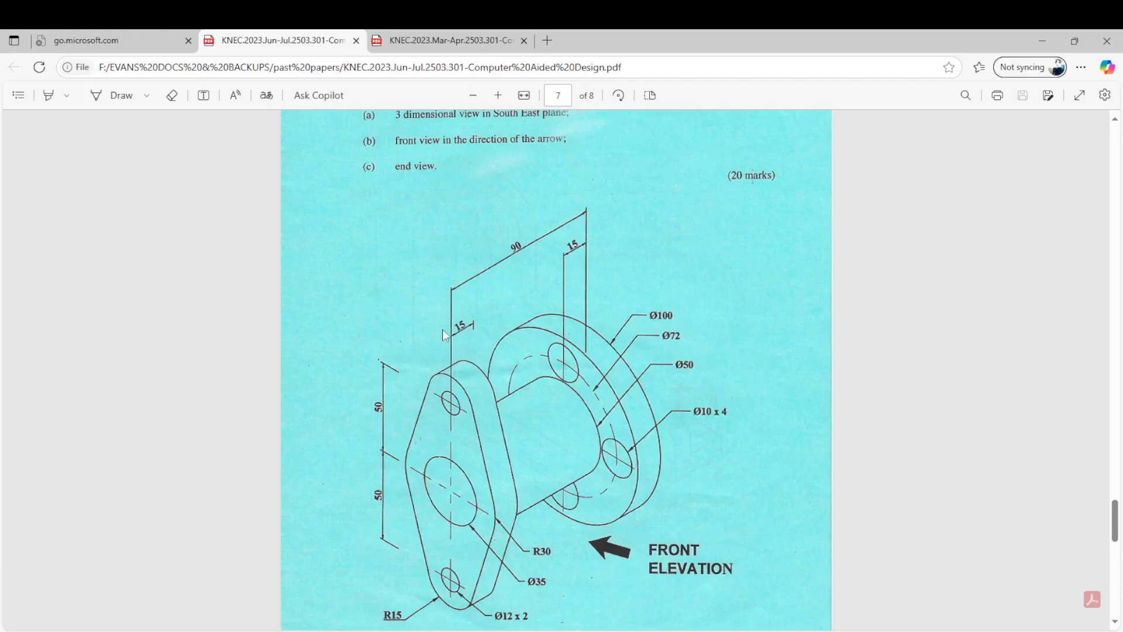
{"action": "scroll", "coordinate": [445, 335], "scroll_direction": "up", "scroll_amount": 2}
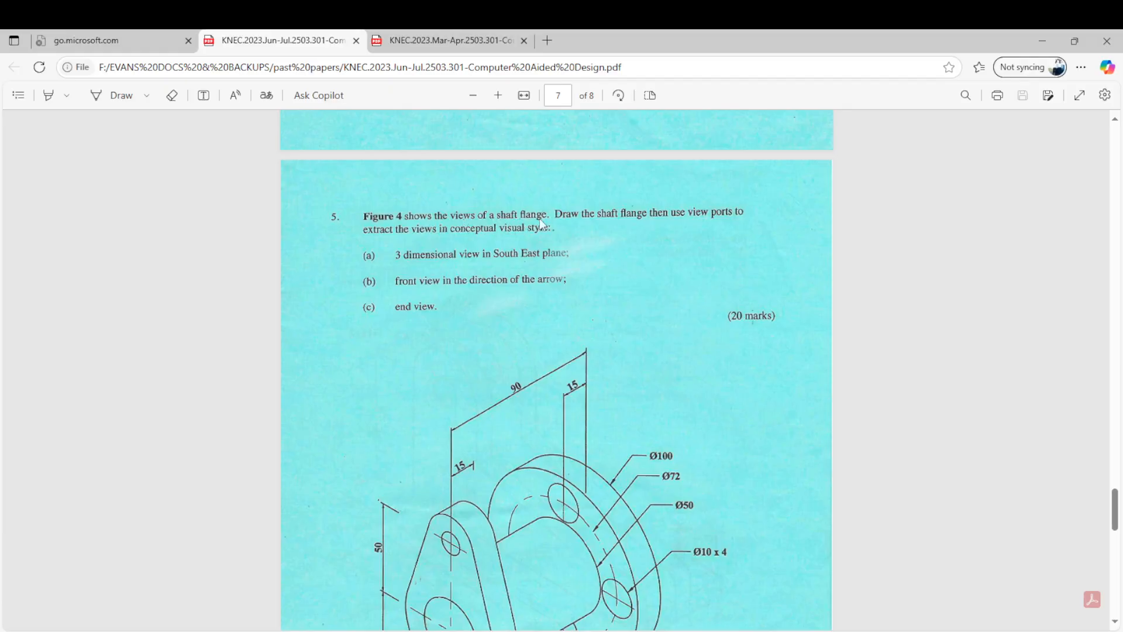
{"action": "scroll", "coordinate": [539, 220], "scroll_direction": "up", "scroll_amount": 1}
{"action": "scroll", "coordinate": [539, 222], "scroll_direction": "down", "scroll_amount": 4}
{"action": "scroll", "coordinate": [538, 226], "scroll_direction": "up", "scroll_amount": 2}
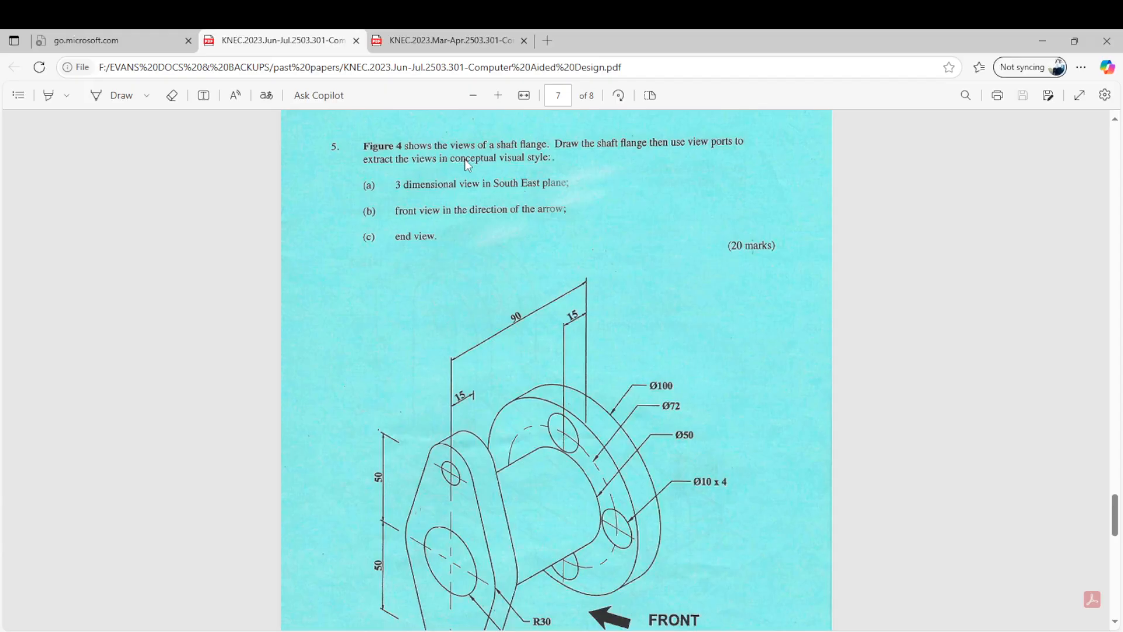
{"action": "scroll", "coordinate": [463, 158], "scroll_direction": "down", "scroll_amount": 2}
{"action": "scroll", "coordinate": [465, 160], "scroll_direction": "up", "scroll_amount": 2}
{"action": "scroll", "coordinate": [444, 175], "scroll_direction": "down", "scroll_amount": 1}
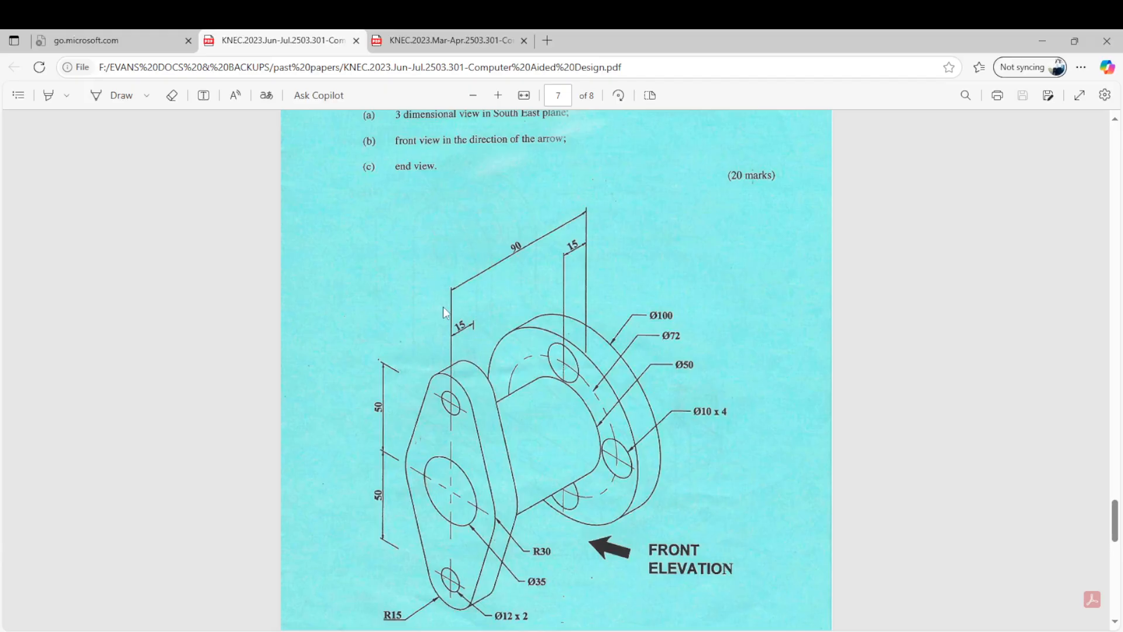
{"action": "scroll", "coordinate": [444, 298], "scroll_direction": "up", "scroll_amount": 1}
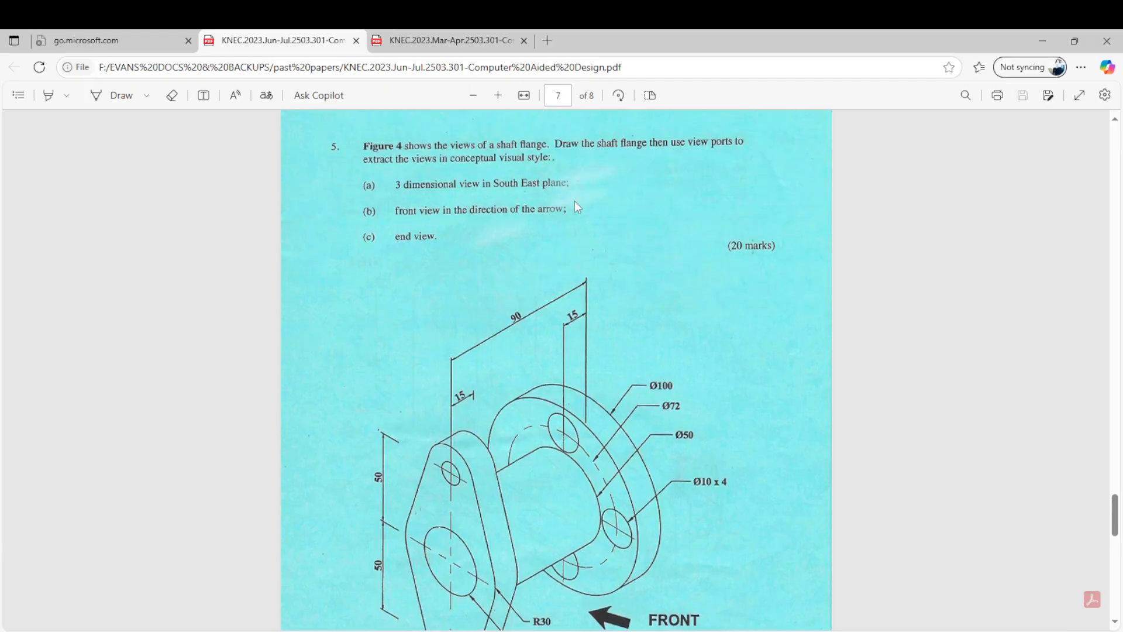
{"action": "scroll", "coordinate": [379, 332], "scroll_direction": "down", "scroll_amount": 1}
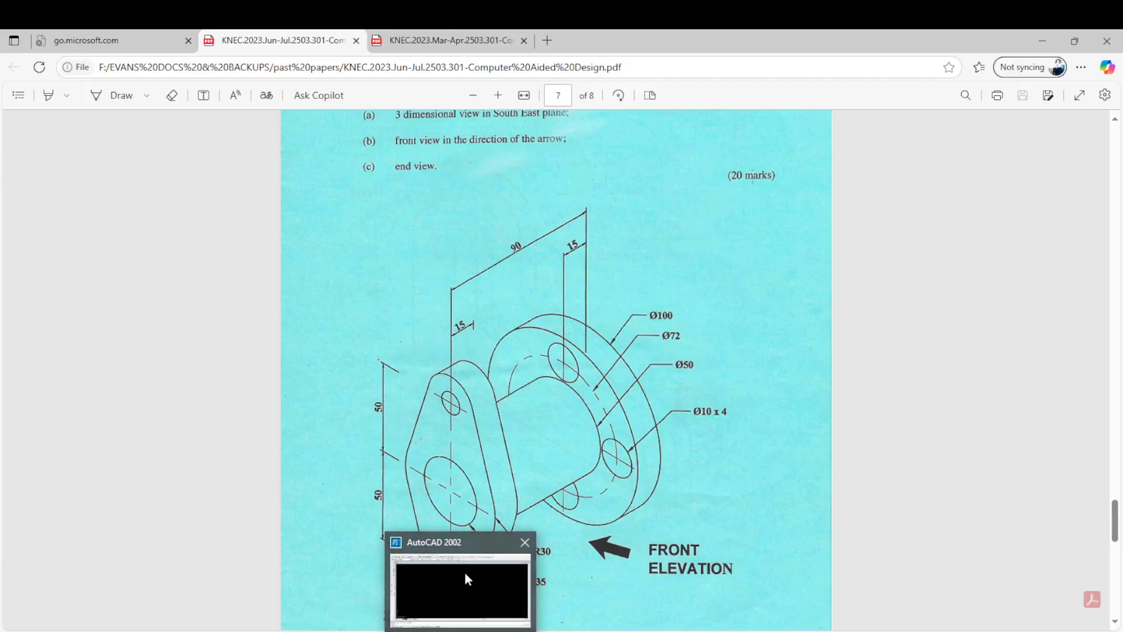
- Switch to AutoCAD 2002 and set the empty drawing to the SE Isometric view
{"action": "left_click", "coordinate": [465, 570]}
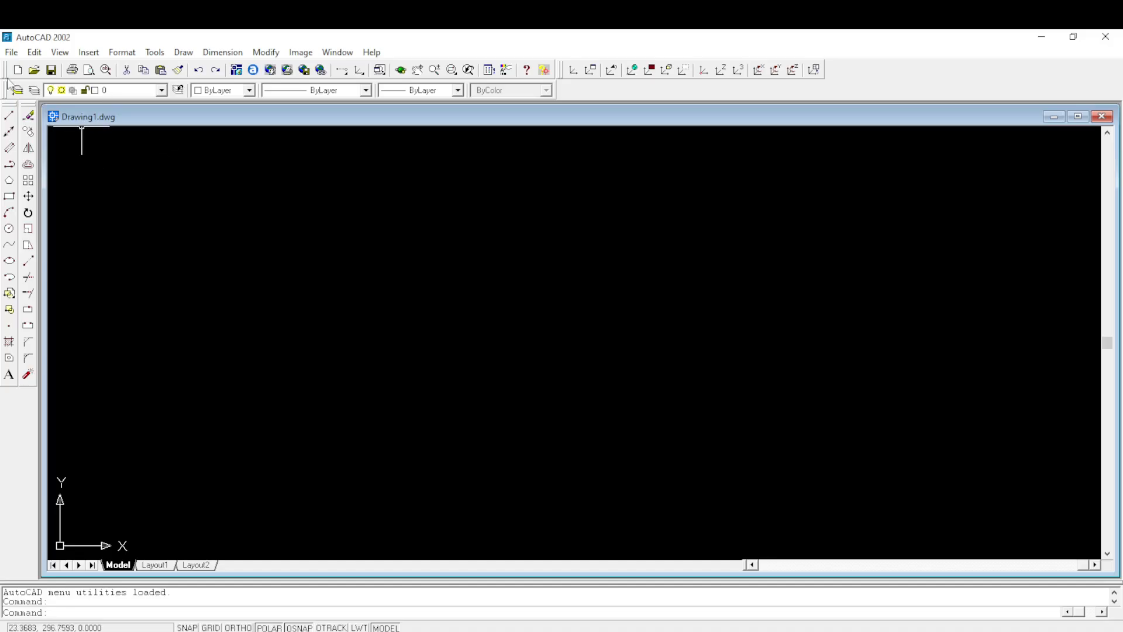
{"action": "left_click", "coordinate": [69, 54]}
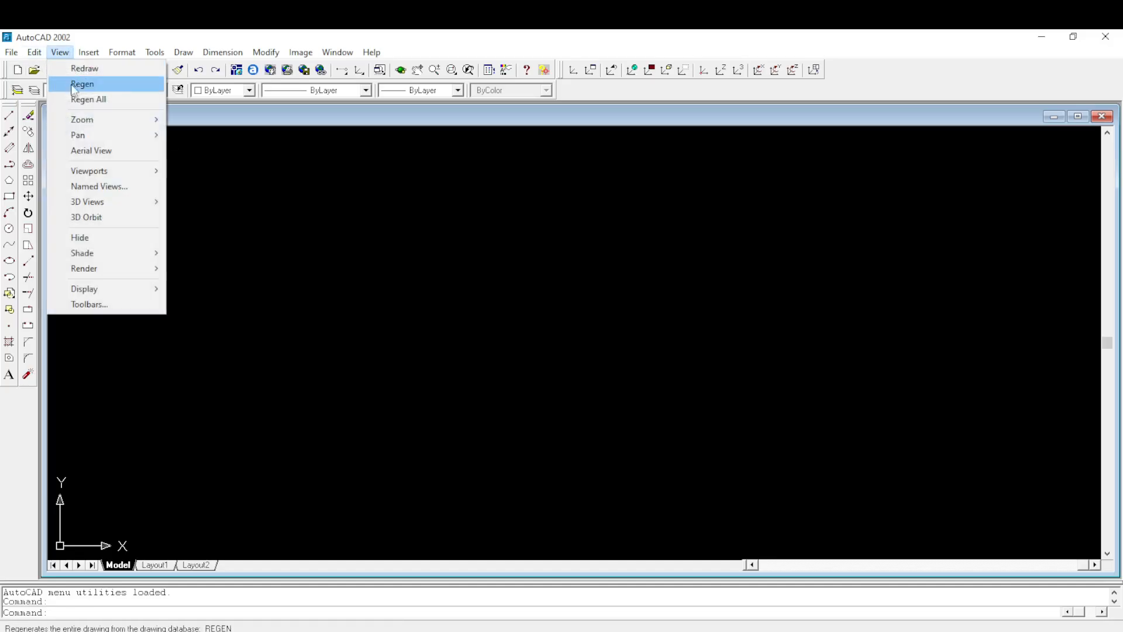
{"action": "mouse_move", "coordinate": [93, 202]}
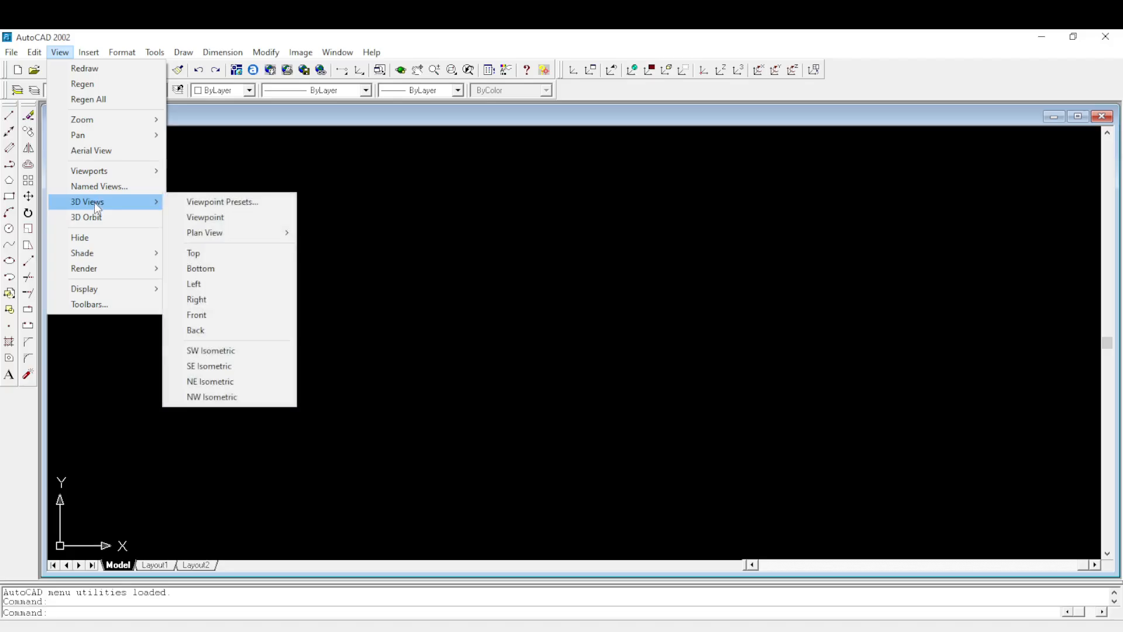
{"action": "left_click", "coordinate": [220, 366]}
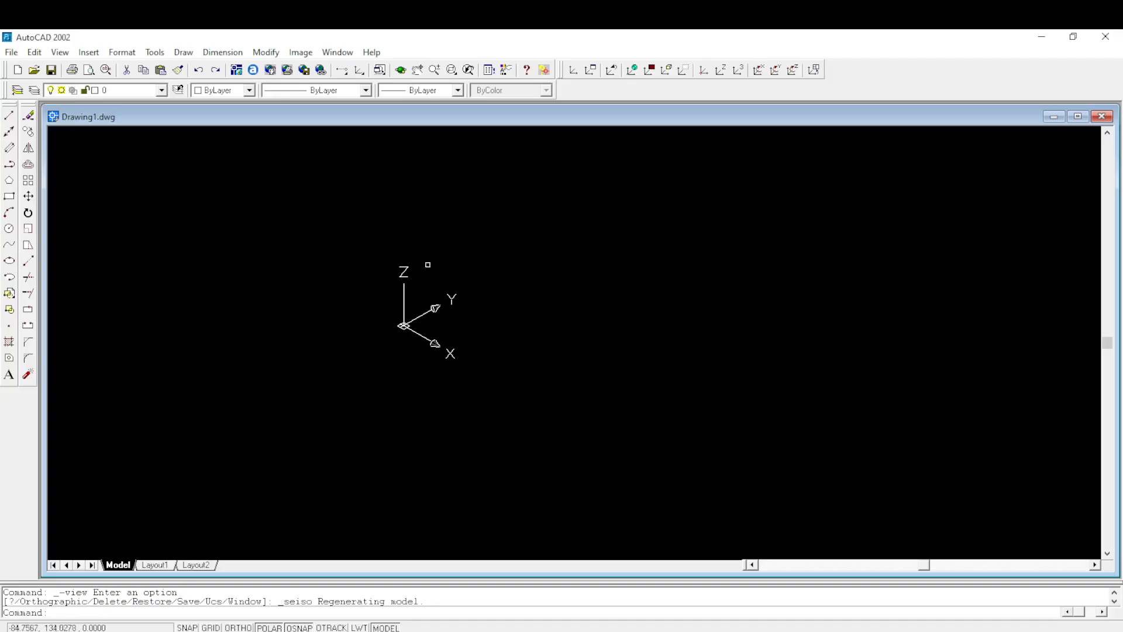
- Turn off the display of the UCS icon at the coordinate system origin
{"action": "left_click", "coordinate": [59, 53]}
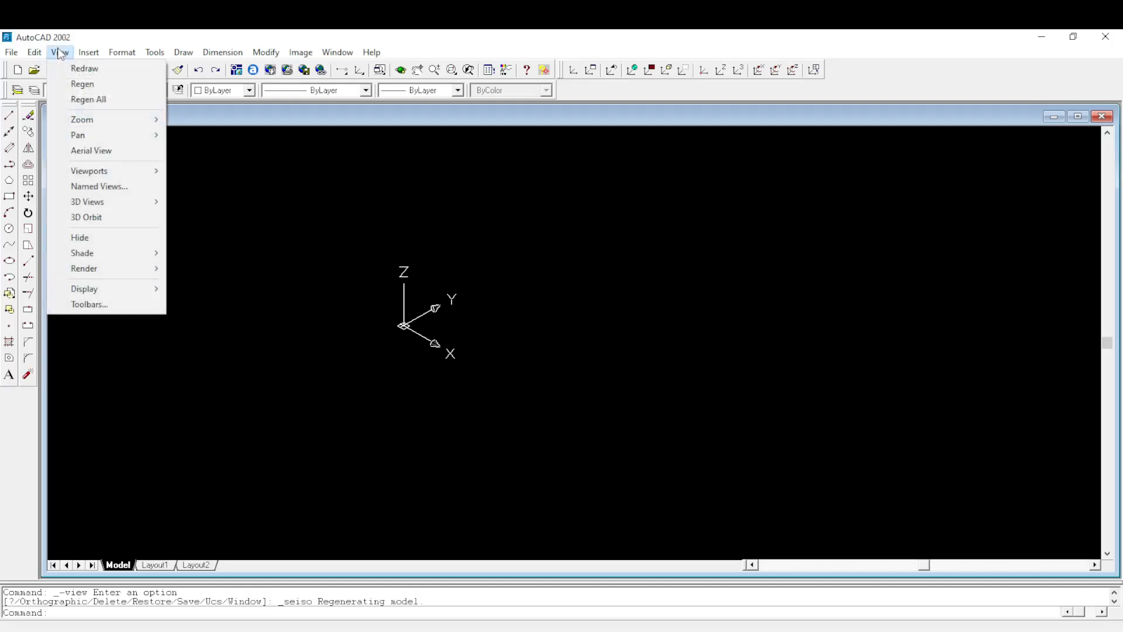
{"action": "mouse_move", "coordinate": [104, 293]}
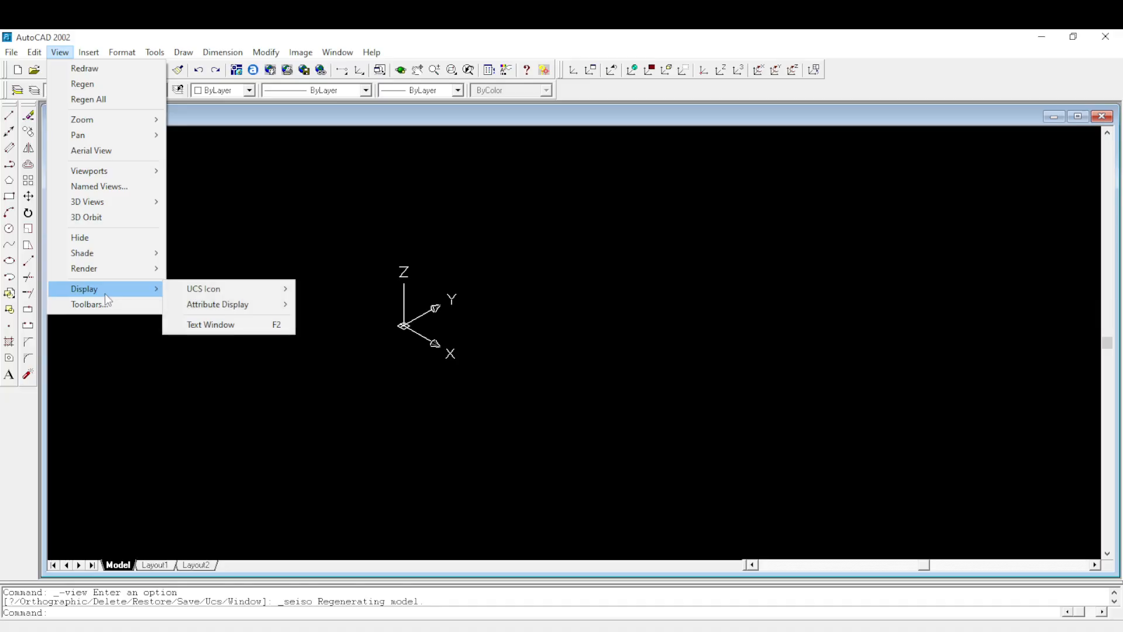
{"action": "mouse_move", "coordinate": [222, 288]}
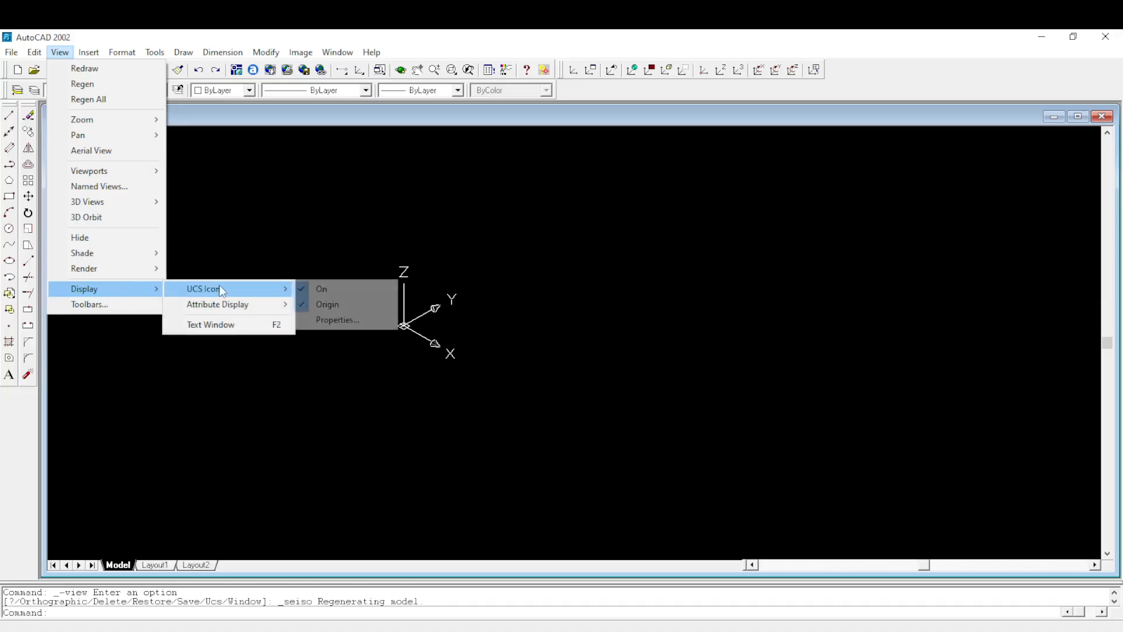
{"action": "left_click", "coordinate": [302, 305]}
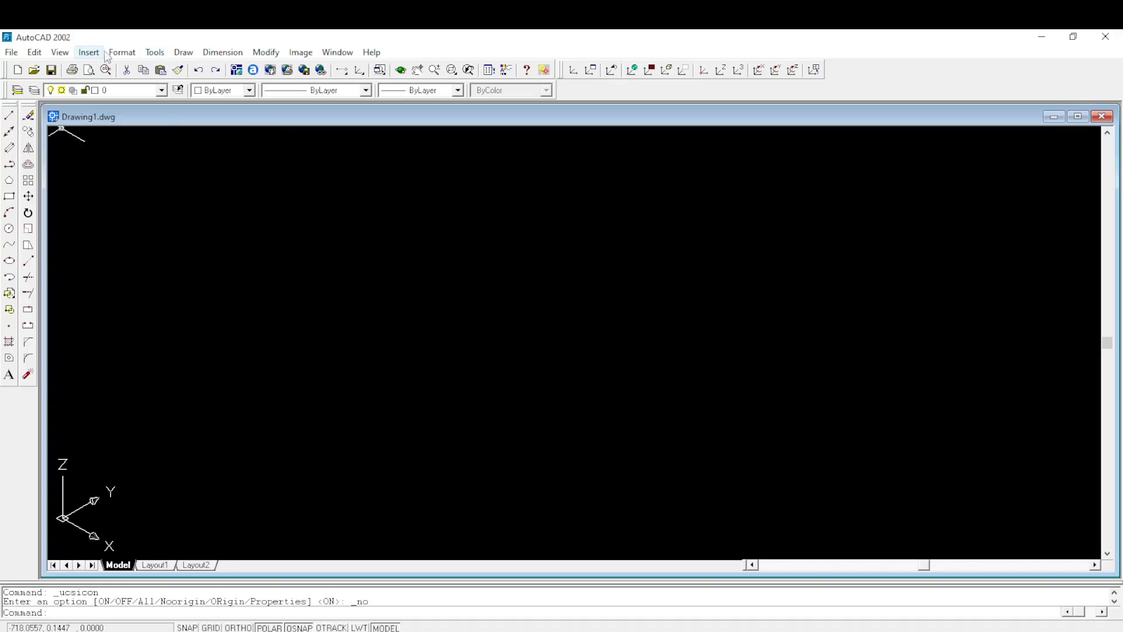
- Set the drawing units' length precision to 0.0
{"action": "left_click", "coordinate": [122, 53]}
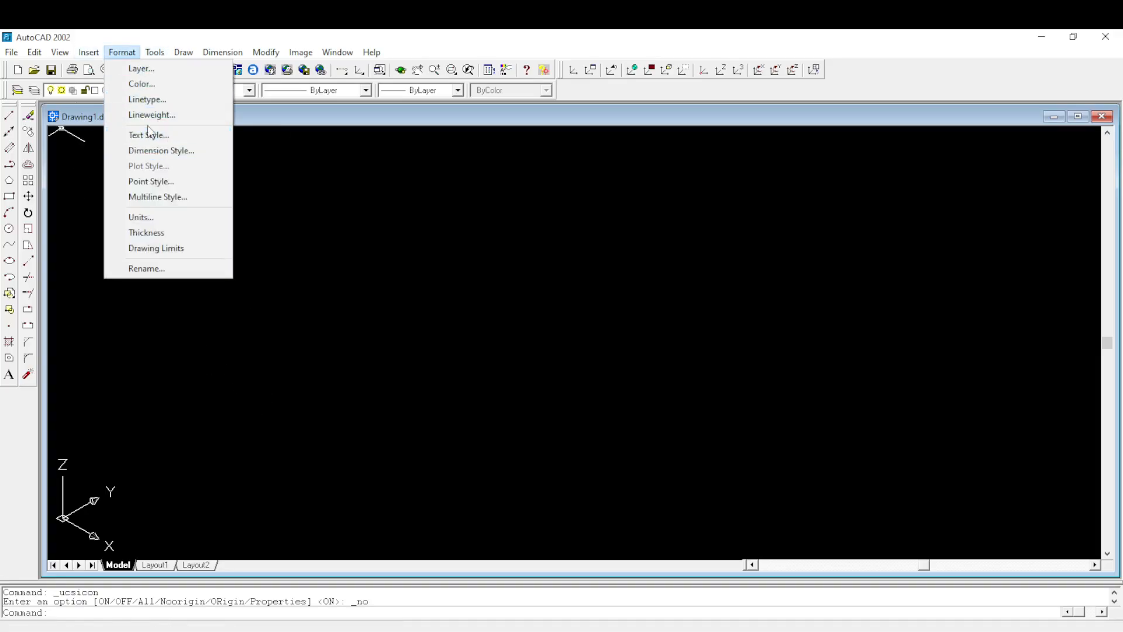
{"action": "left_click", "coordinate": [155, 218]}
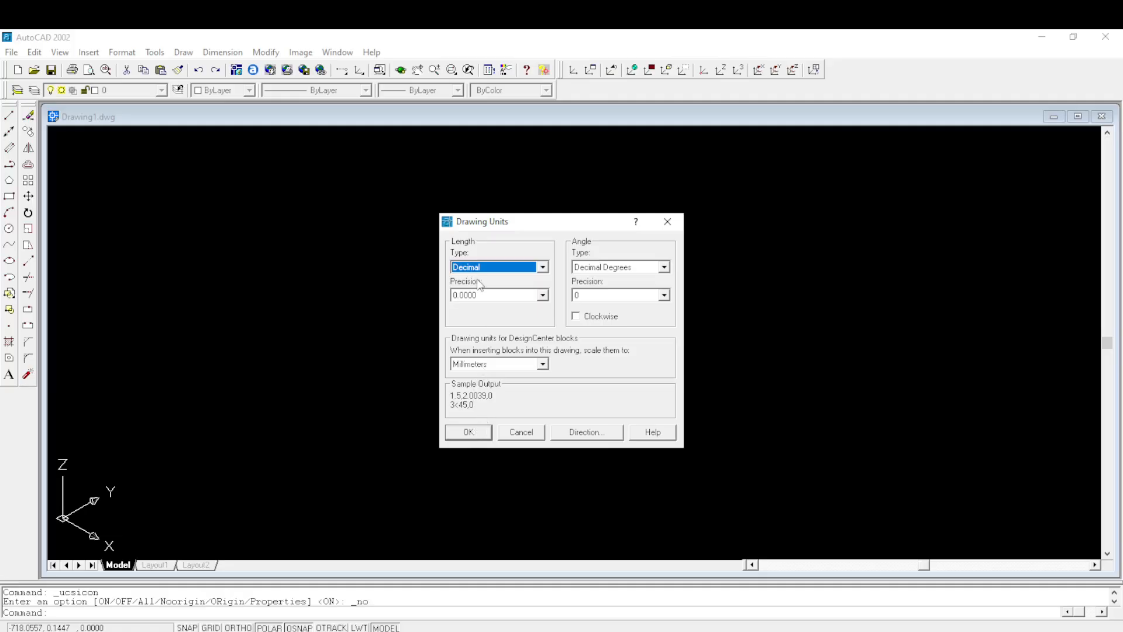
{"action": "left_click", "coordinate": [479, 294]}
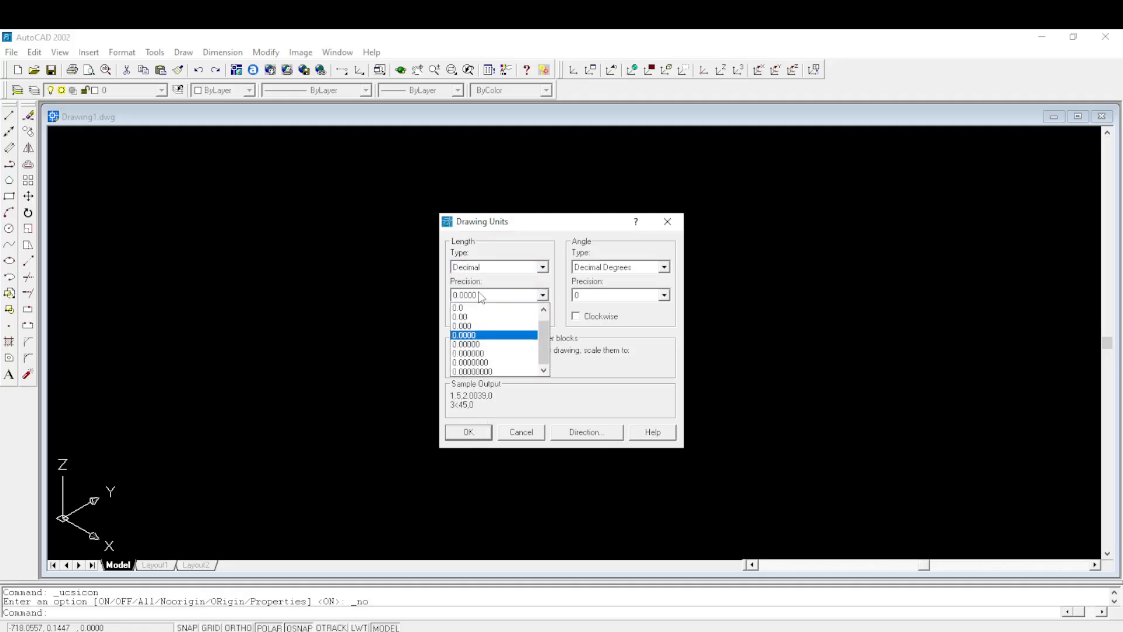
{"action": "left_click", "coordinate": [481, 310]}
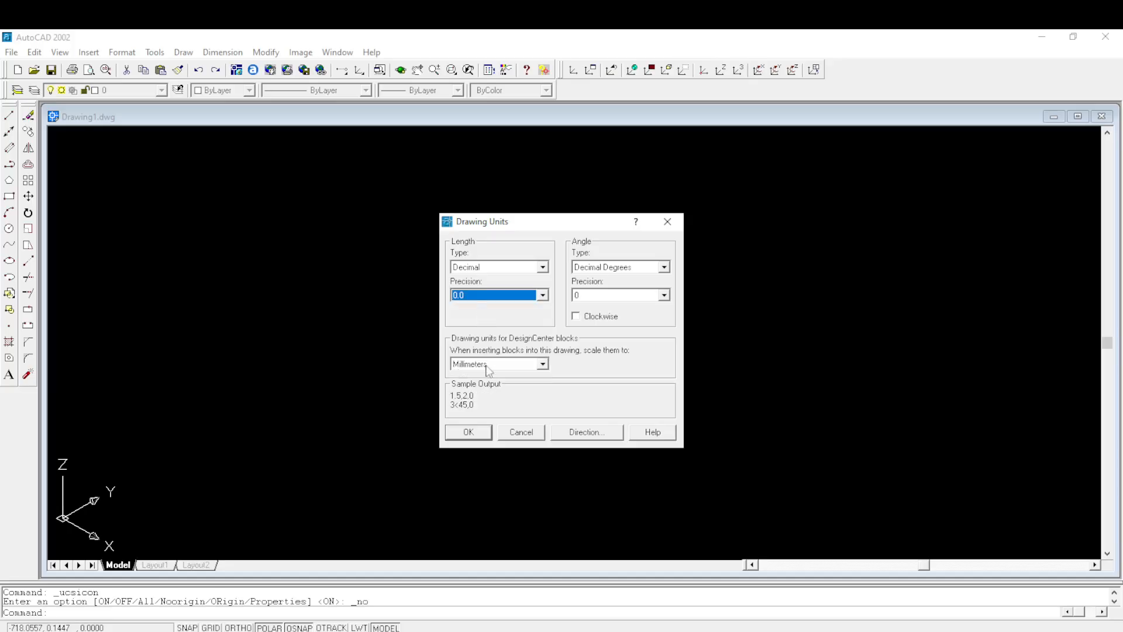
{"action": "left_click", "coordinate": [469, 431]}
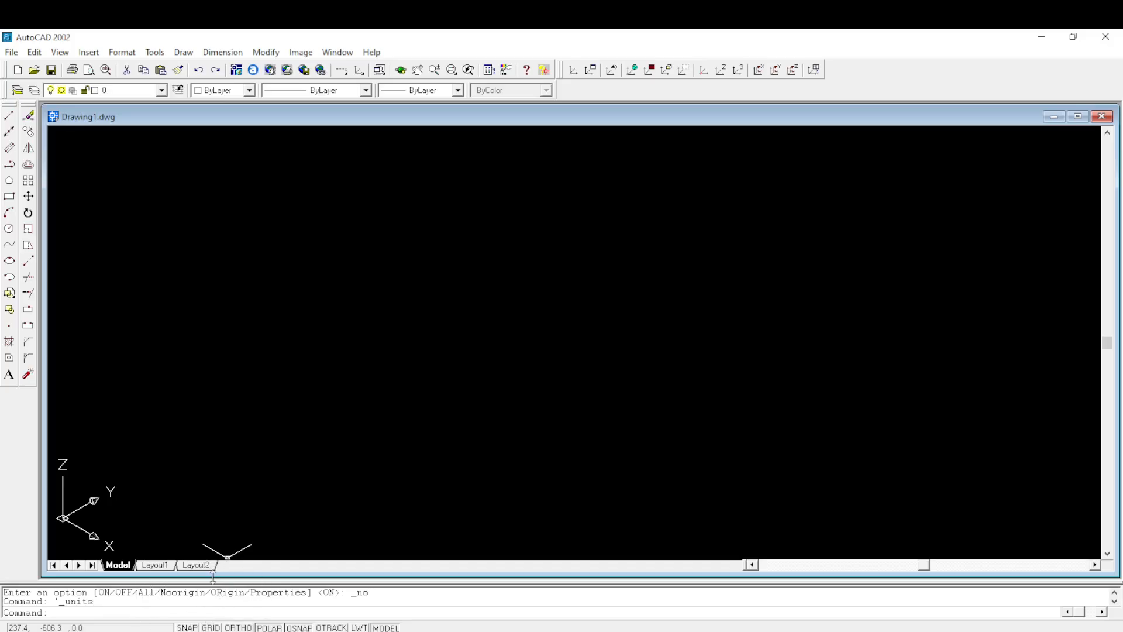
{"action": "key", "text": "Escape"}
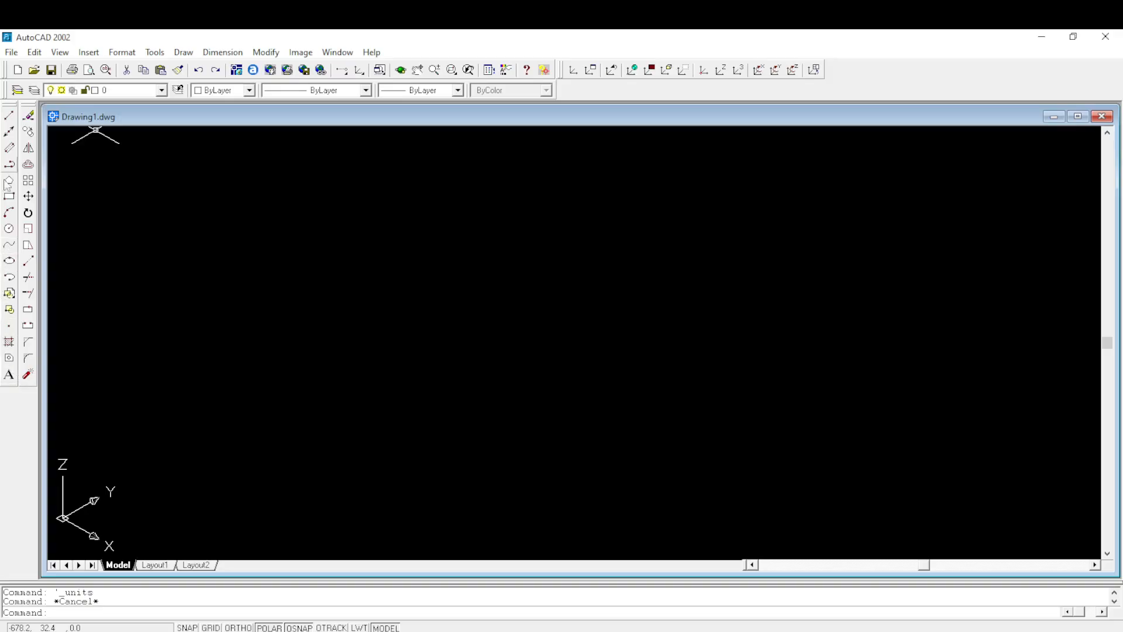
- Recheck the Figure 4 shaft flange in the exam PDF, and draw a freehand rectangle in the middle of the AutoCAD drawing
{"action": "mouse_move", "coordinate": [427, 629]}
{"action": "left_click", "coordinate": [426, 602]}
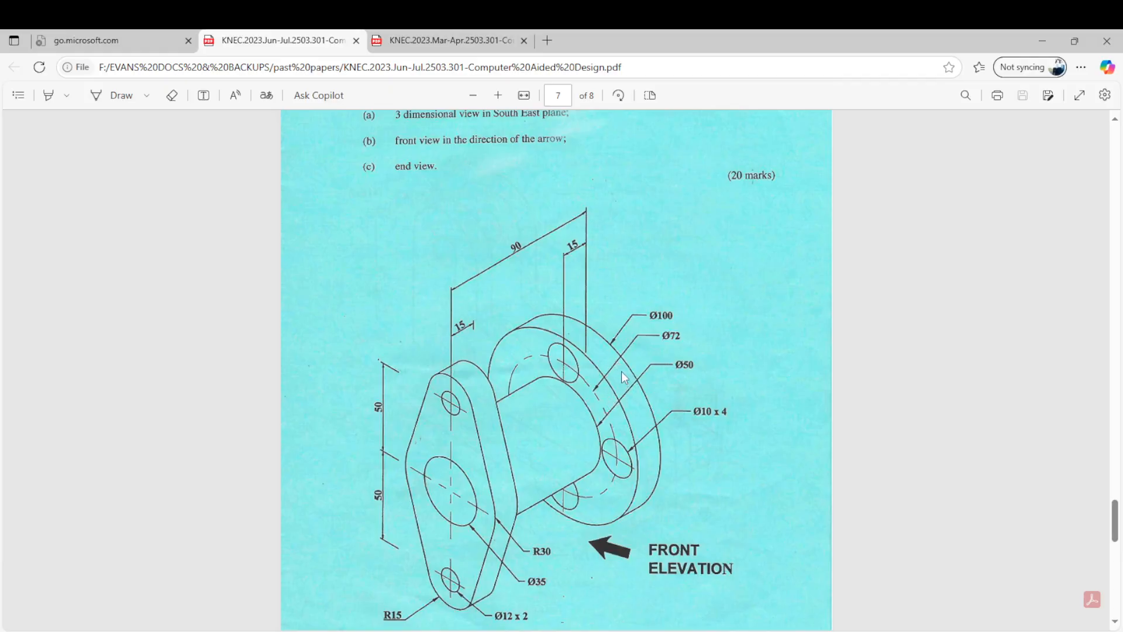
{"action": "scroll", "coordinate": [621, 378], "scroll_direction": "up", "scroll_amount": 1}
{"action": "scroll", "coordinate": [622, 368], "scroll_direction": "down", "scroll_amount": 2}
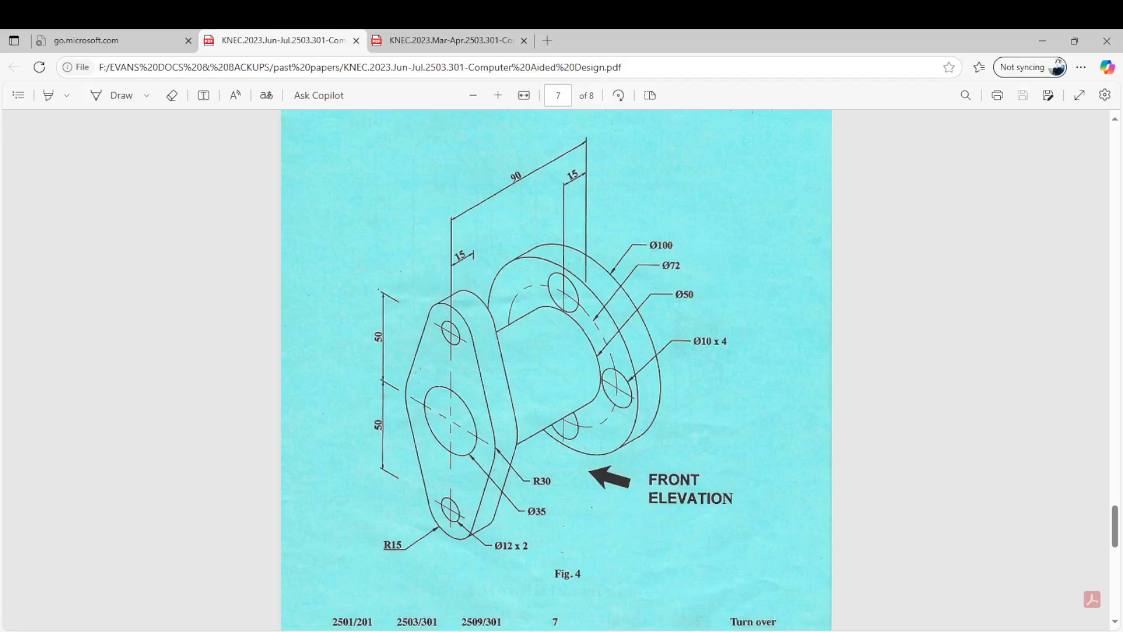
{"action": "left_click", "coordinate": [463, 610]}
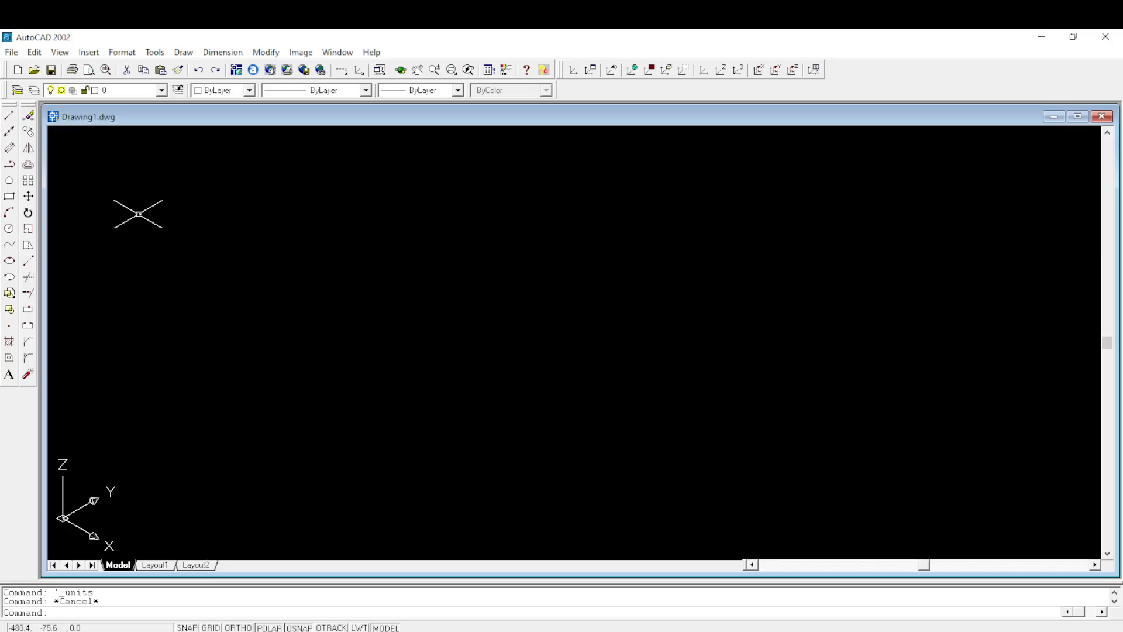
{"action": "left_click", "coordinate": [9, 196]}
{"action": "left_click", "coordinate": [410, 267]}
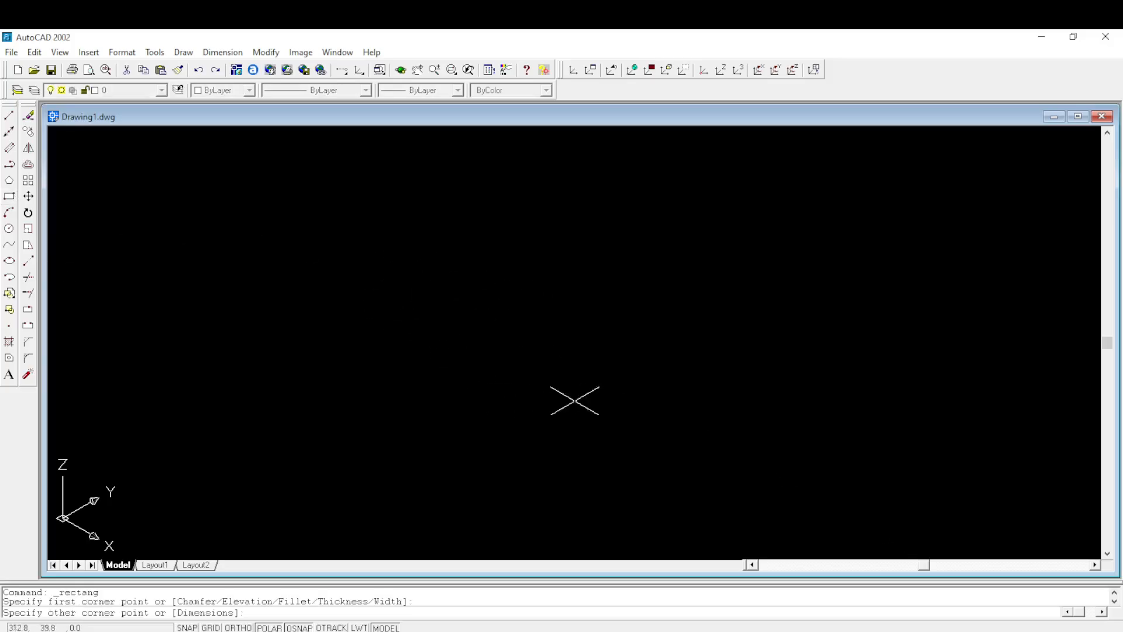
{"action": "left_click", "coordinate": [753, 310]}
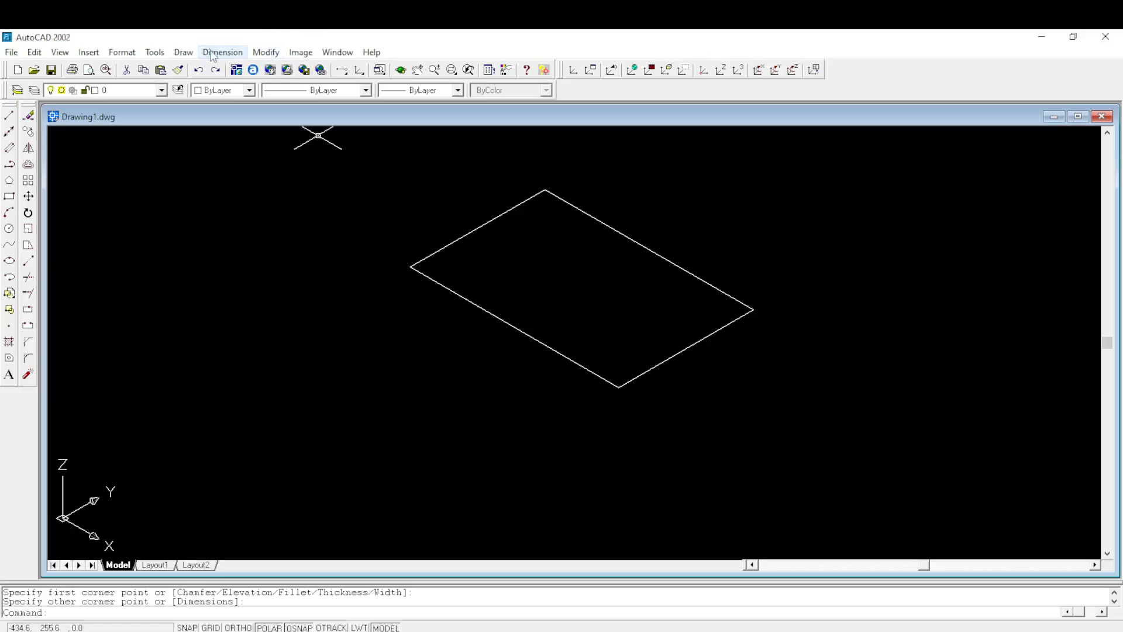
- Try to extrude the rectangle to a height of 5 with a taper angle of 0
{"action": "left_click", "coordinate": [188, 53]}
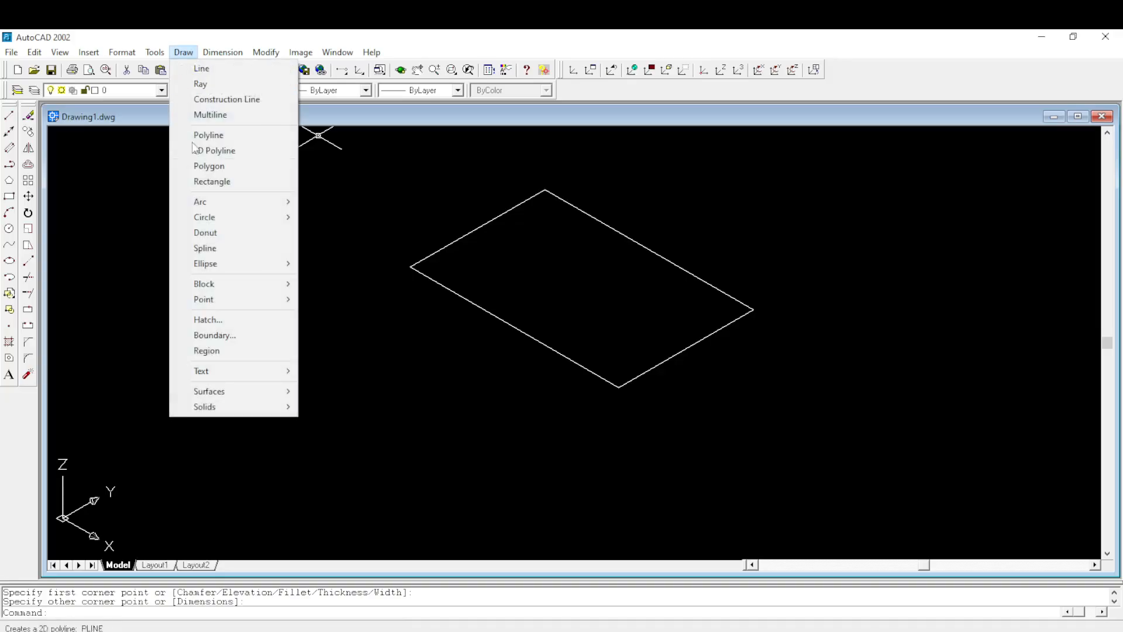
{"action": "mouse_move", "coordinate": [211, 397]}
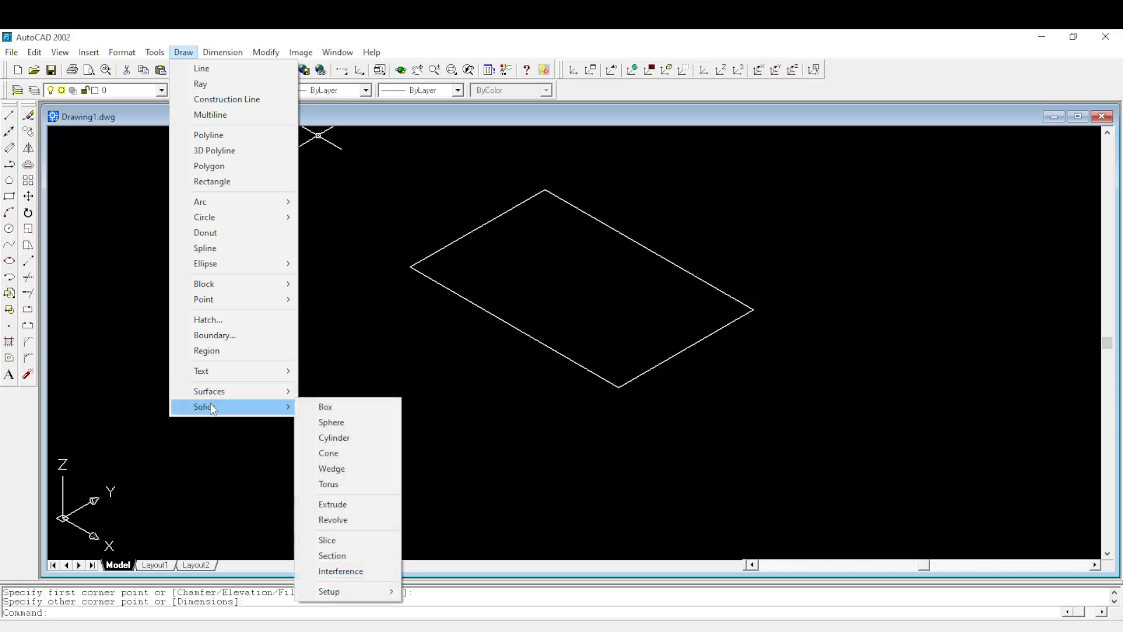
{"action": "left_click", "coordinate": [331, 504]}
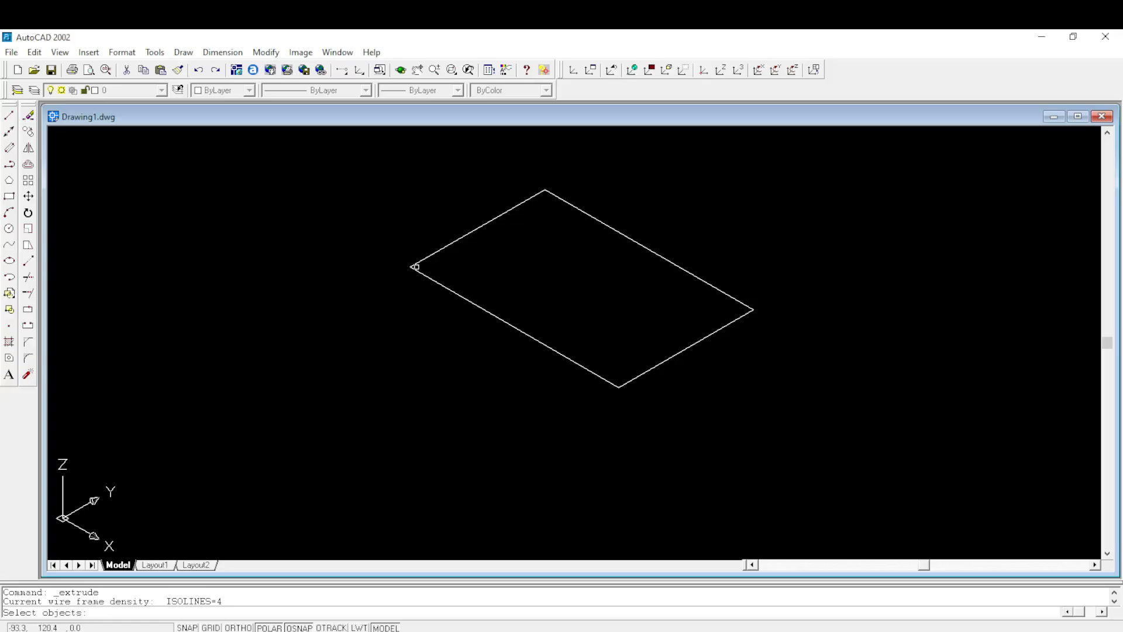
{"action": "left_click", "coordinate": [414, 265]}
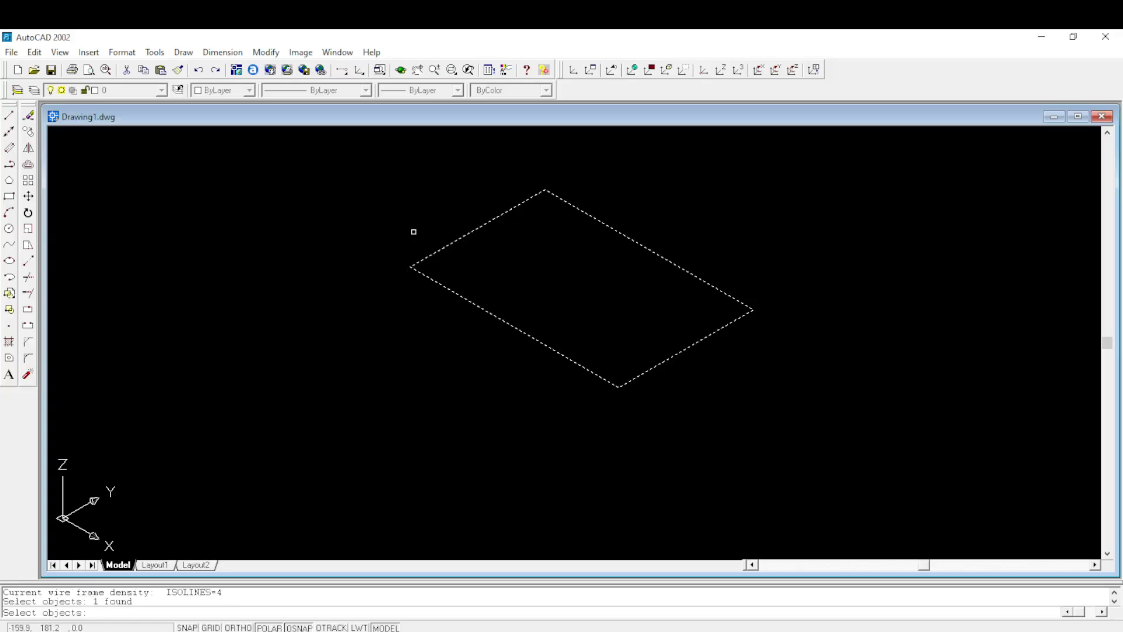
{"action": "key", "text": "Return"}
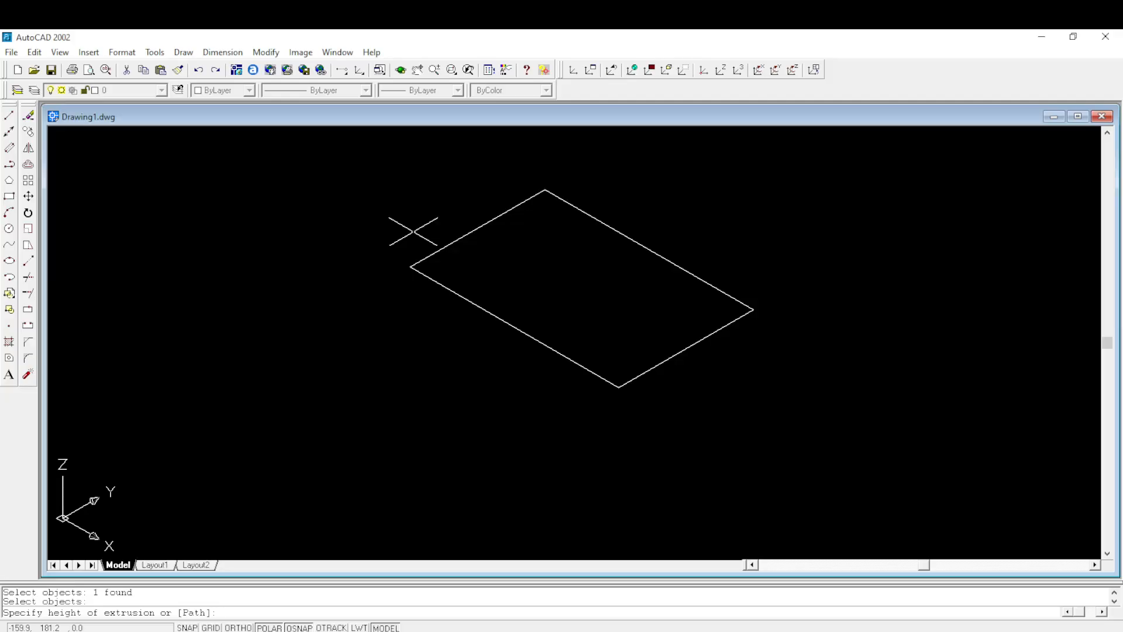
{"action": "key", "text": "Return"}
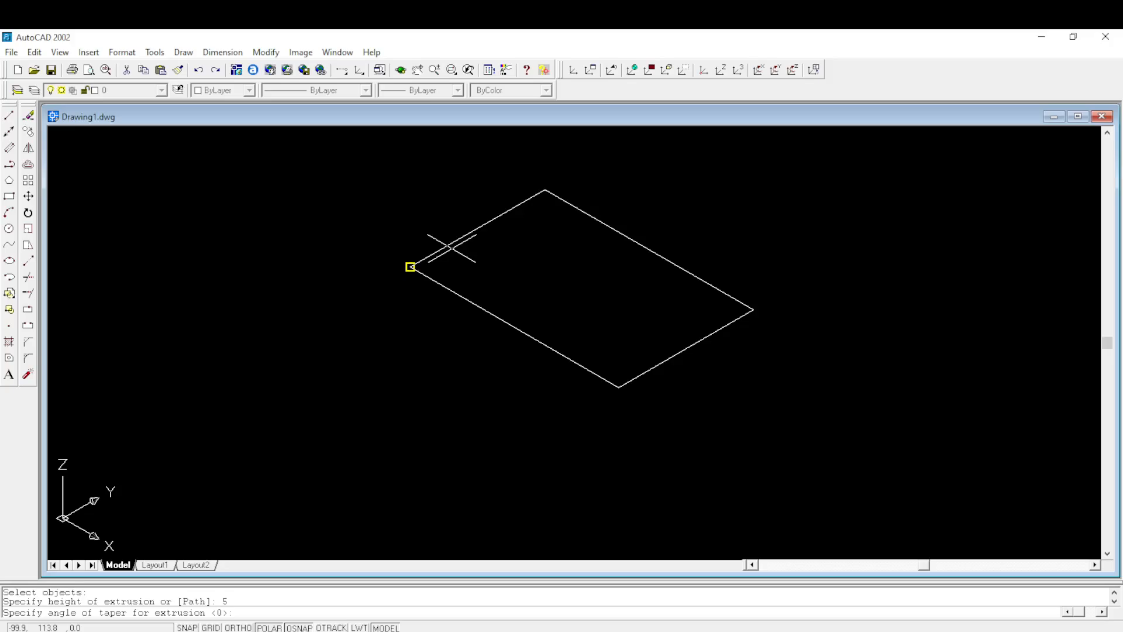
{"action": "key", "text": "Return"}
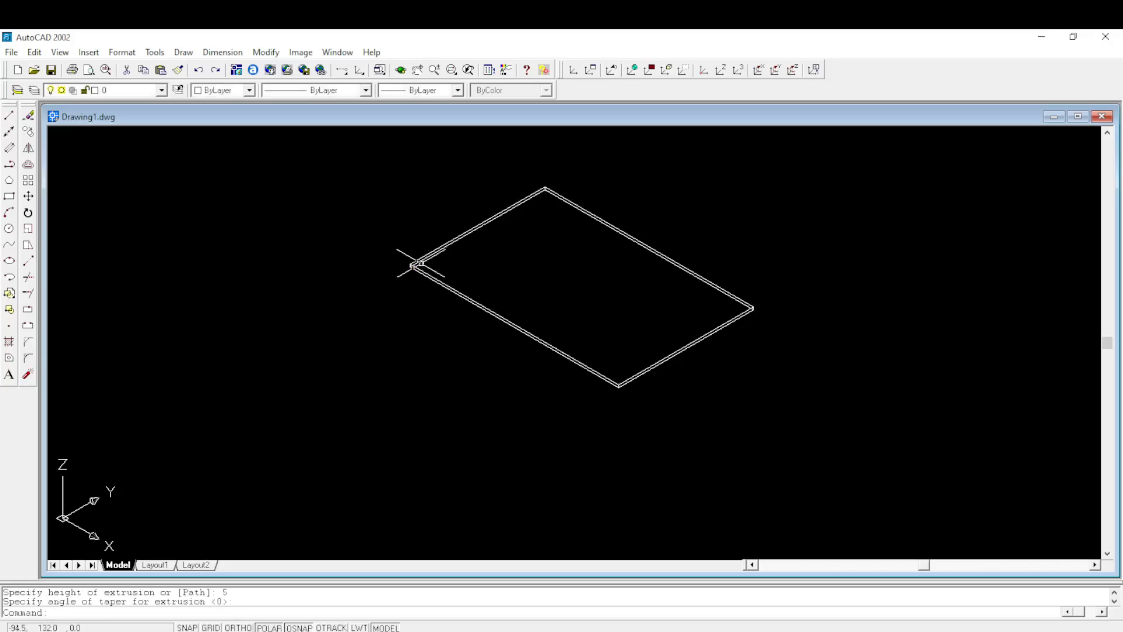
{"action": "scroll", "coordinate": [403, 260], "scroll_direction": "up", "scroll_amount": 4}
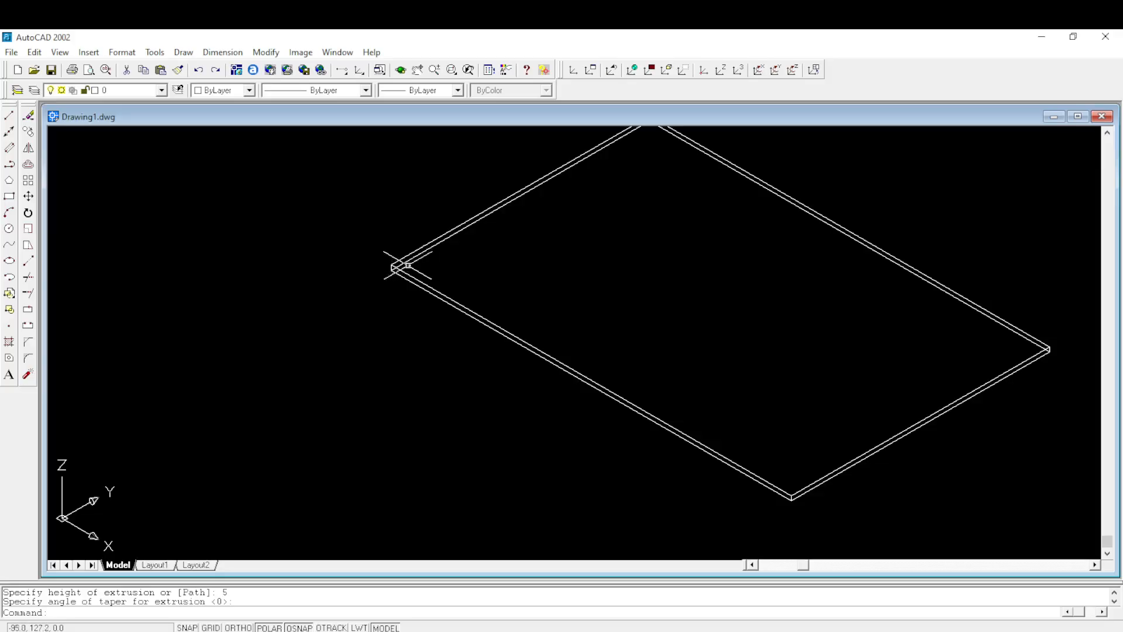
{"action": "scroll", "coordinate": [417, 261], "scroll_direction": "down", "scroll_amount": 3}
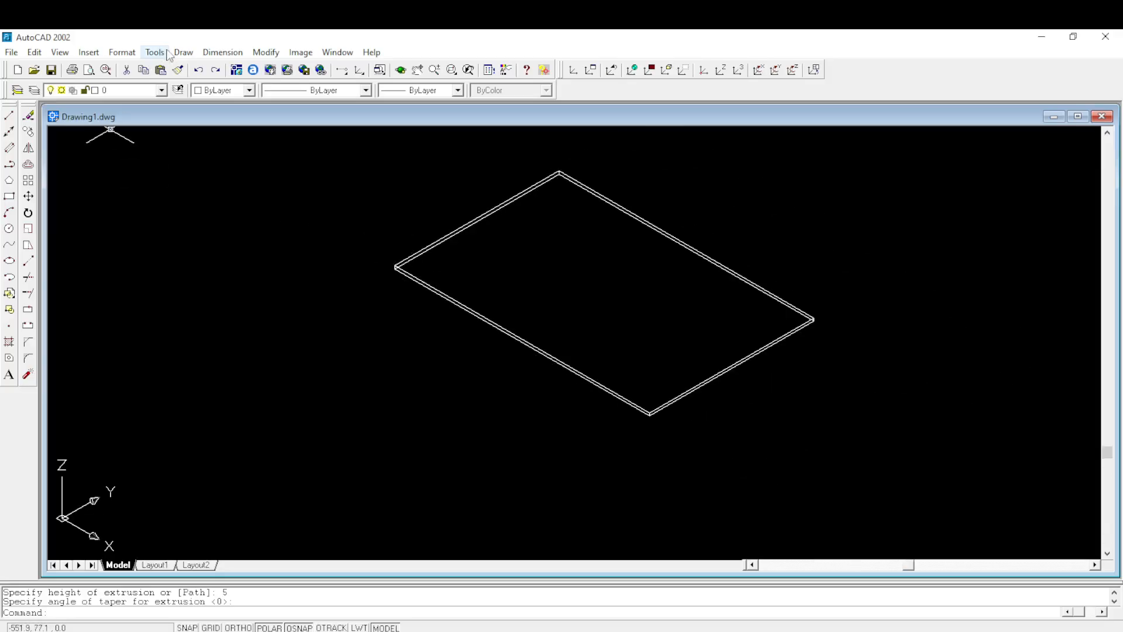
- Undo the zooming and the rectangle's extrusion
{"action": "left_click", "coordinate": [199, 71]}
{"action": "left_click", "coordinate": [200, 70]}
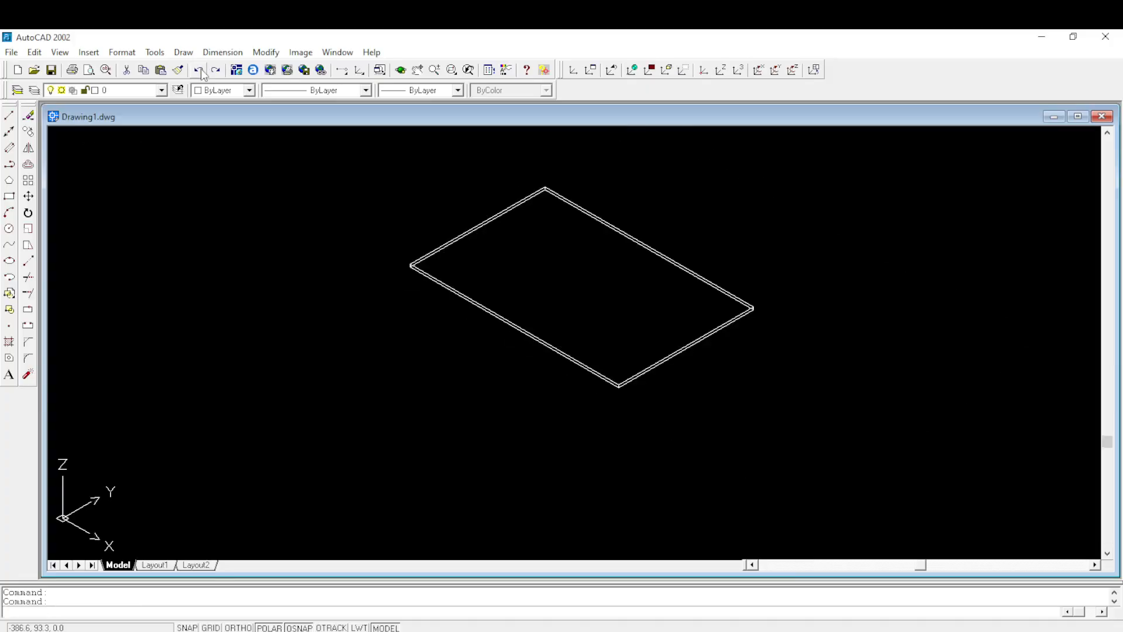
{"action": "left_click", "coordinate": [200, 70]}
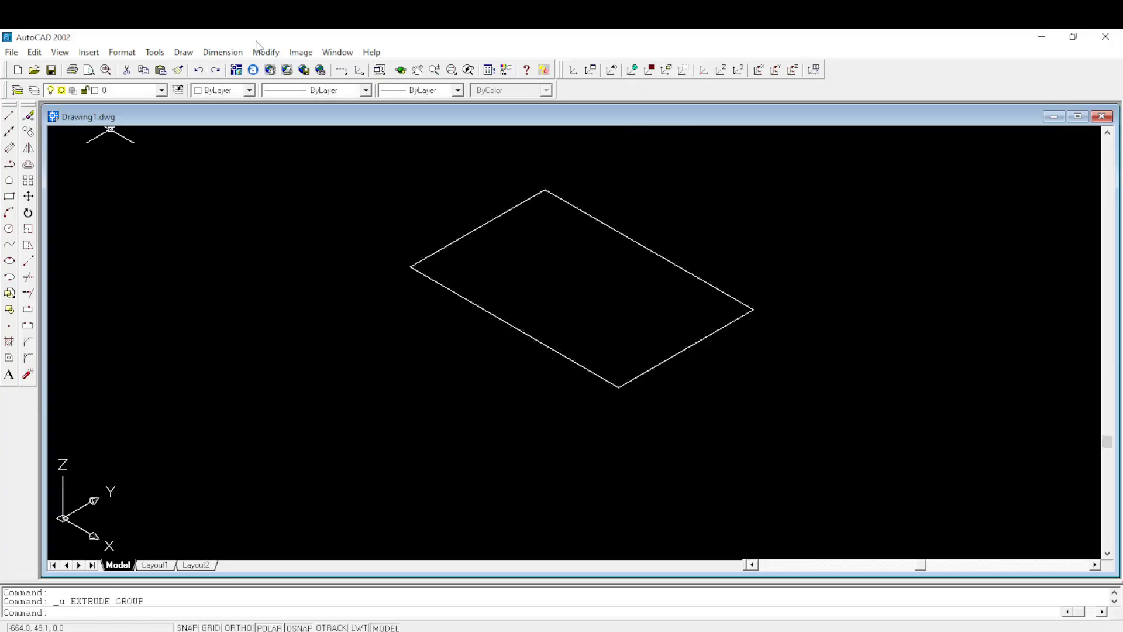
- Extrude the rectangle to a height of 50 with a taper angle of 0
{"action": "left_click", "coordinate": [180, 52]}
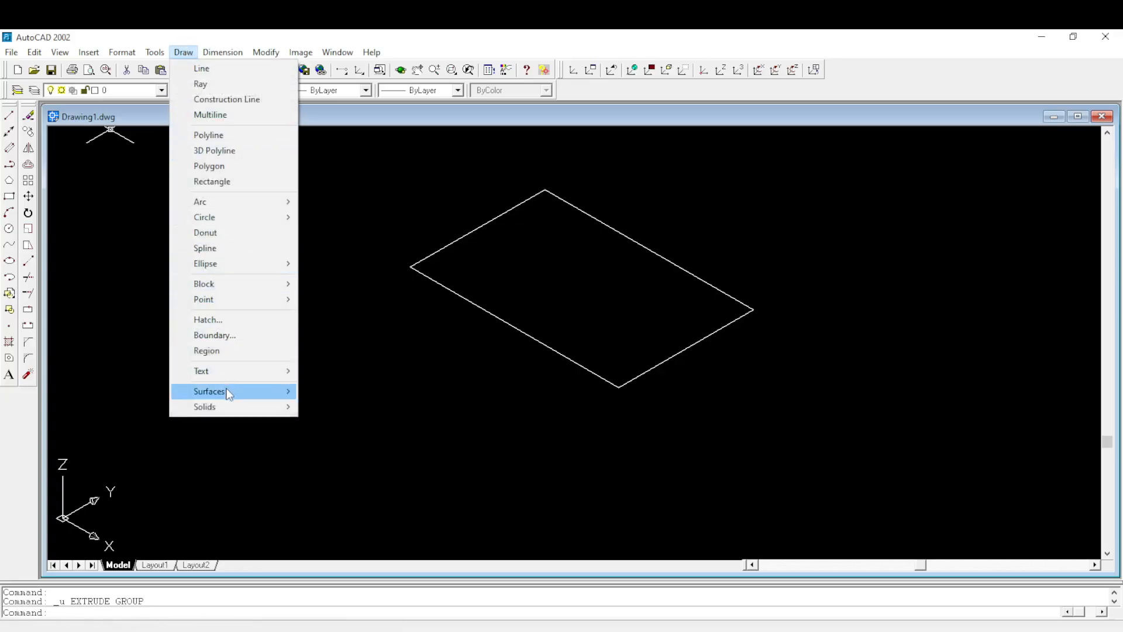
{"action": "mouse_move", "coordinate": [228, 395]}
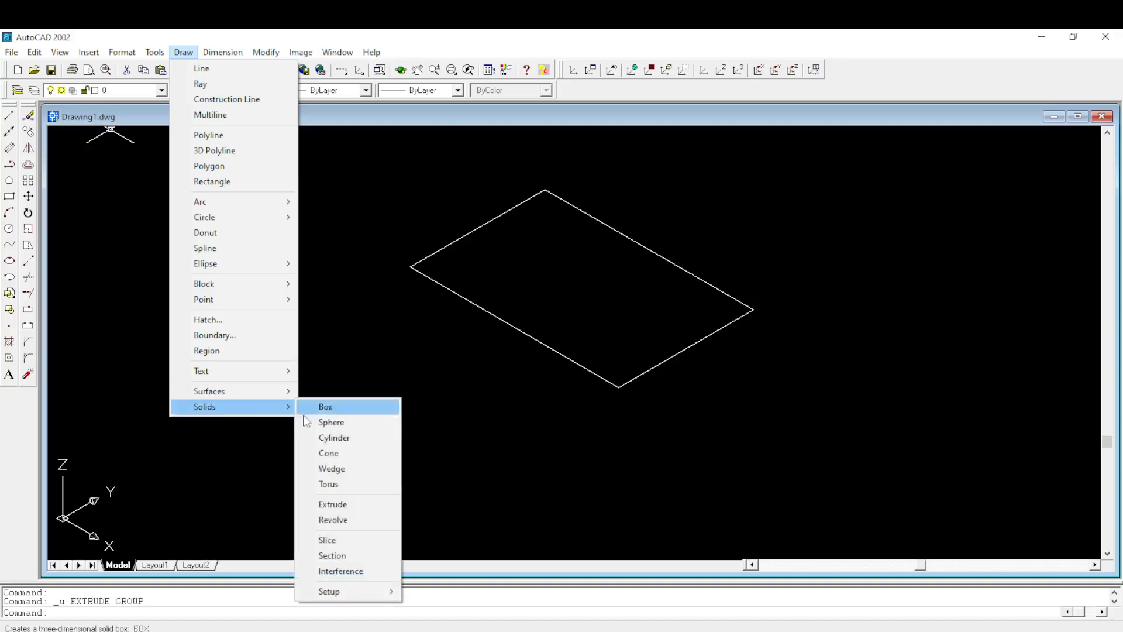
{"action": "left_click", "coordinate": [336, 504]}
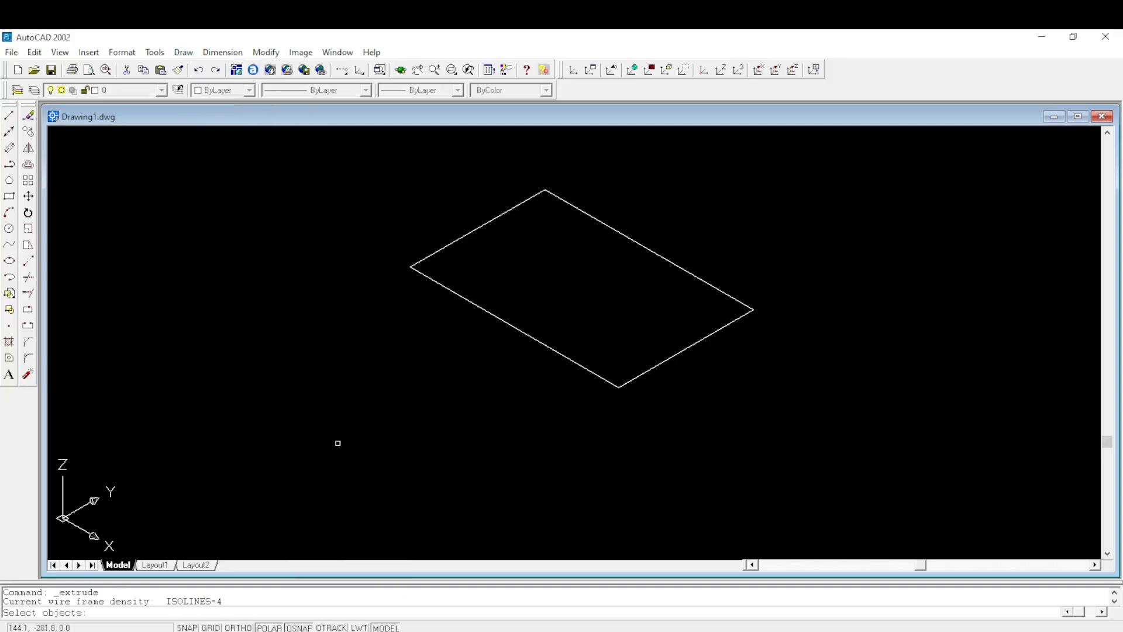
{"action": "left_click", "coordinate": [477, 306]}
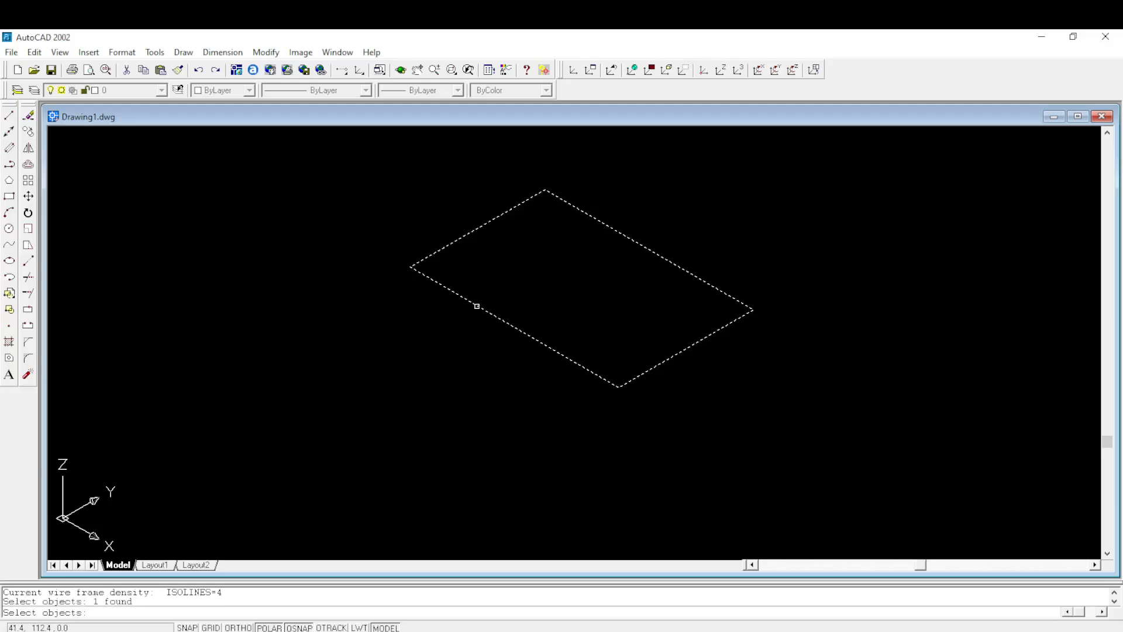
{"action": "key", "text": "Return"}
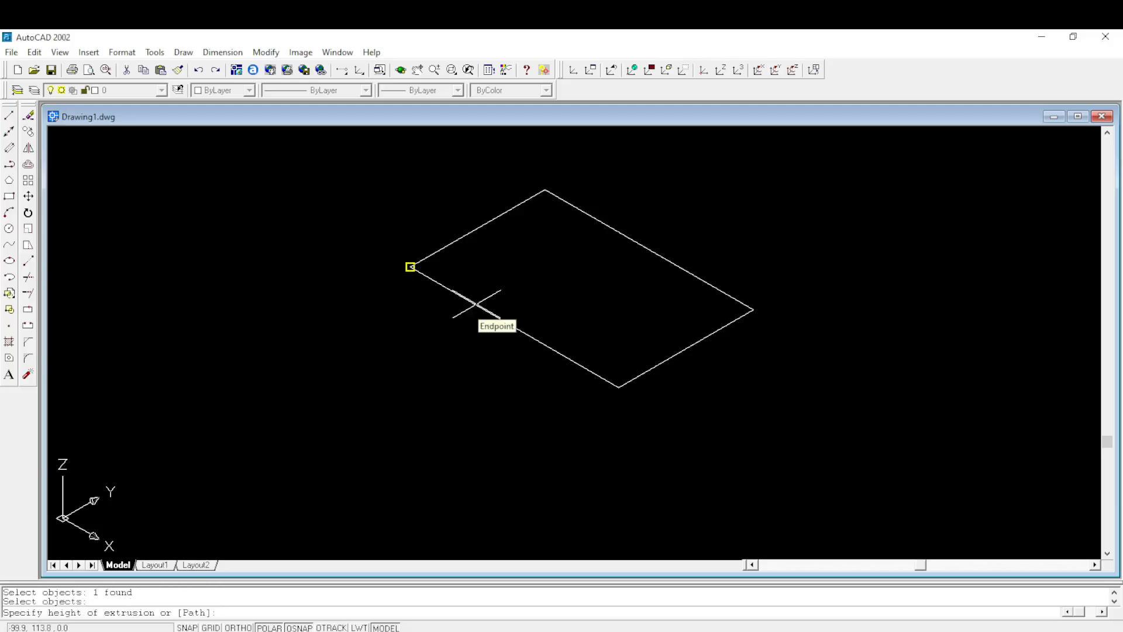
{"action": "type", "text": "50"}
{"action": "key", "text": "Return"}
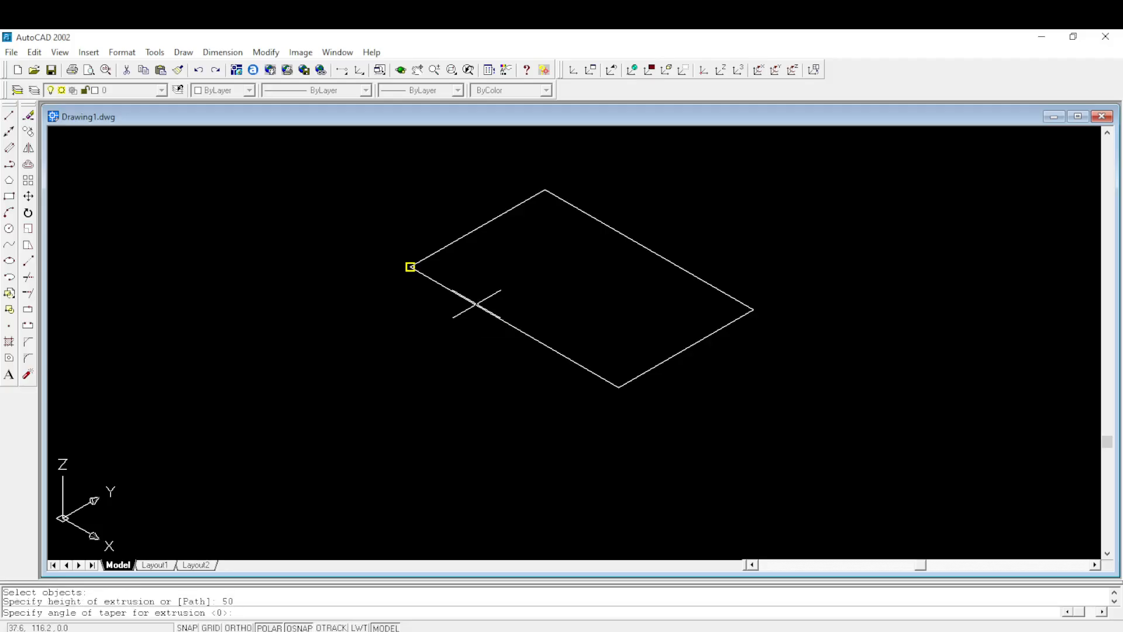
{"action": "key", "text": "Return"}
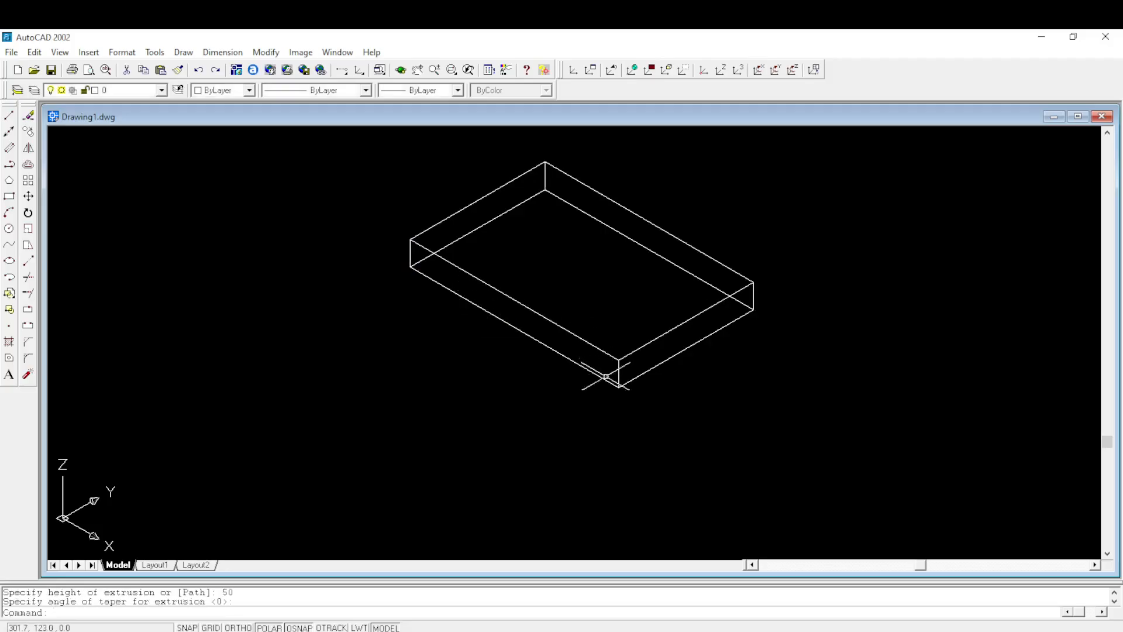
{"action": "scroll", "coordinate": [634, 352], "scroll_direction": "up", "scroll_amount": 1}
{"action": "scroll", "coordinate": [636, 355], "scroll_direction": "down", "scroll_amount": 2}
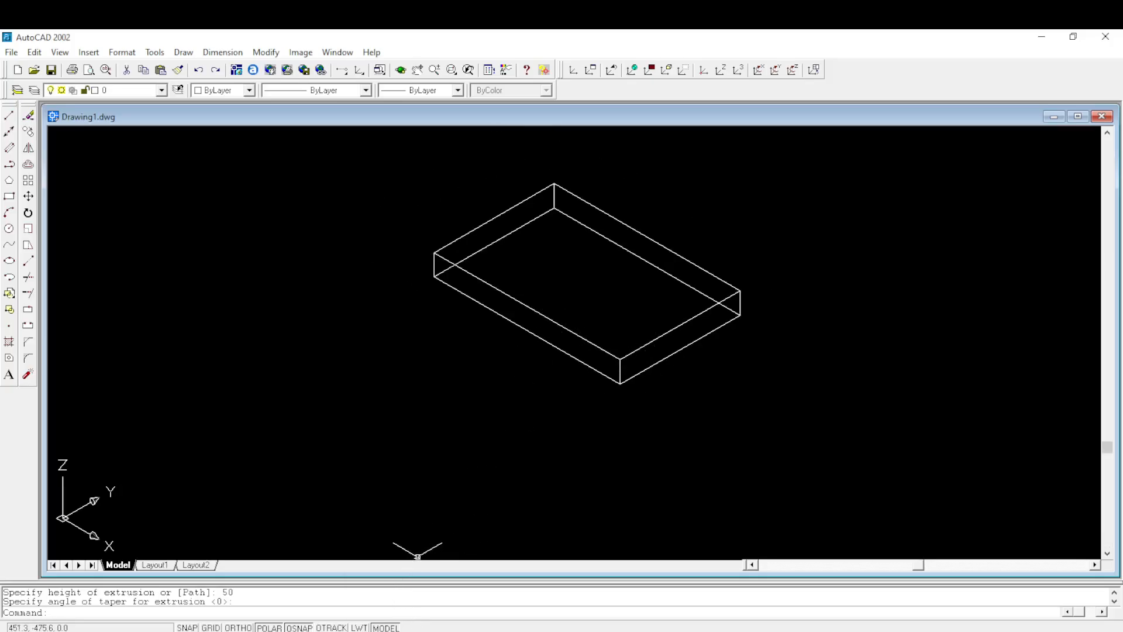
- Switch to the exam PDF to check the Figure 4 shaft flange, and return to AutoCAD
{"action": "mouse_move", "coordinate": [421, 627]}
{"action": "left_click", "coordinate": [425, 592]}
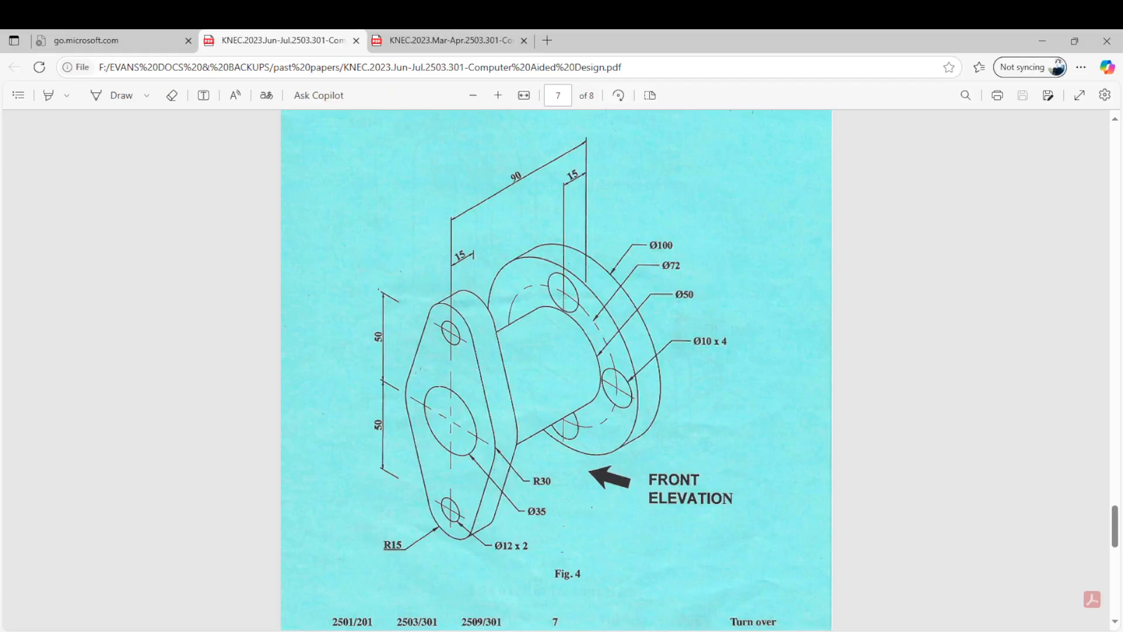
{"action": "left_click", "coordinate": [462, 605]}
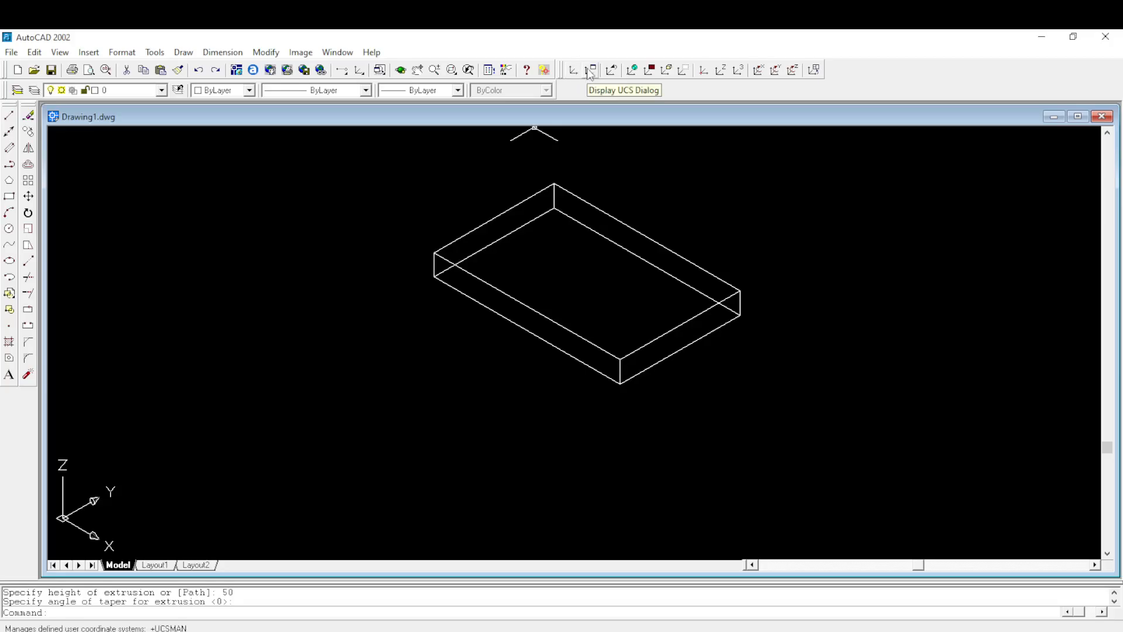
- Set a 3 Point UCS on the box's long front face: origin at the leftmost upper corner, X down the vertical edge, Y towards the nearest lower corner
{"action": "left_click", "coordinate": [739, 74]}
{"action": "scroll", "coordinate": [468, 284], "scroll_direction": "up", "scroll_amount": 1}
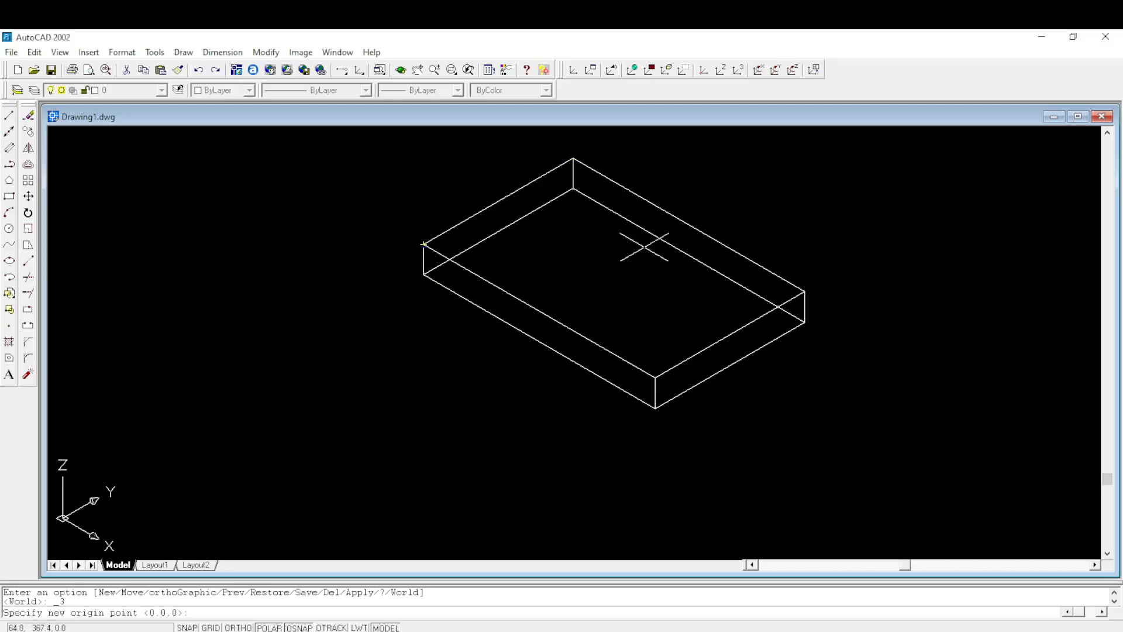
{"action": "left_click", "coordinate": [424, 244]}
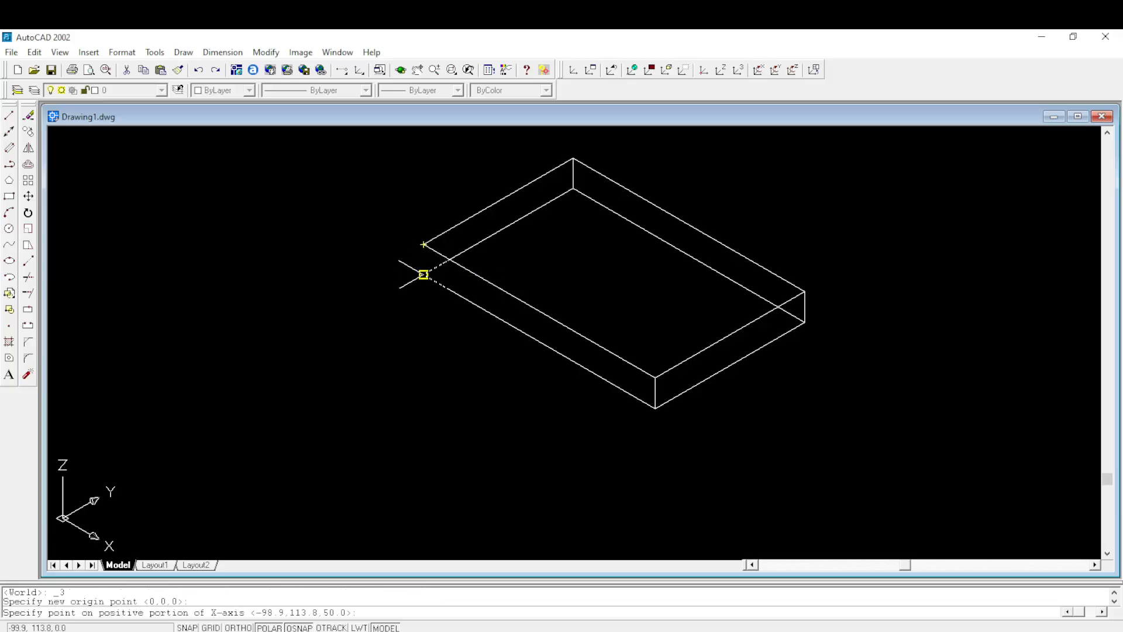
{"action": "left_click", "coordinate": [423, 274]}
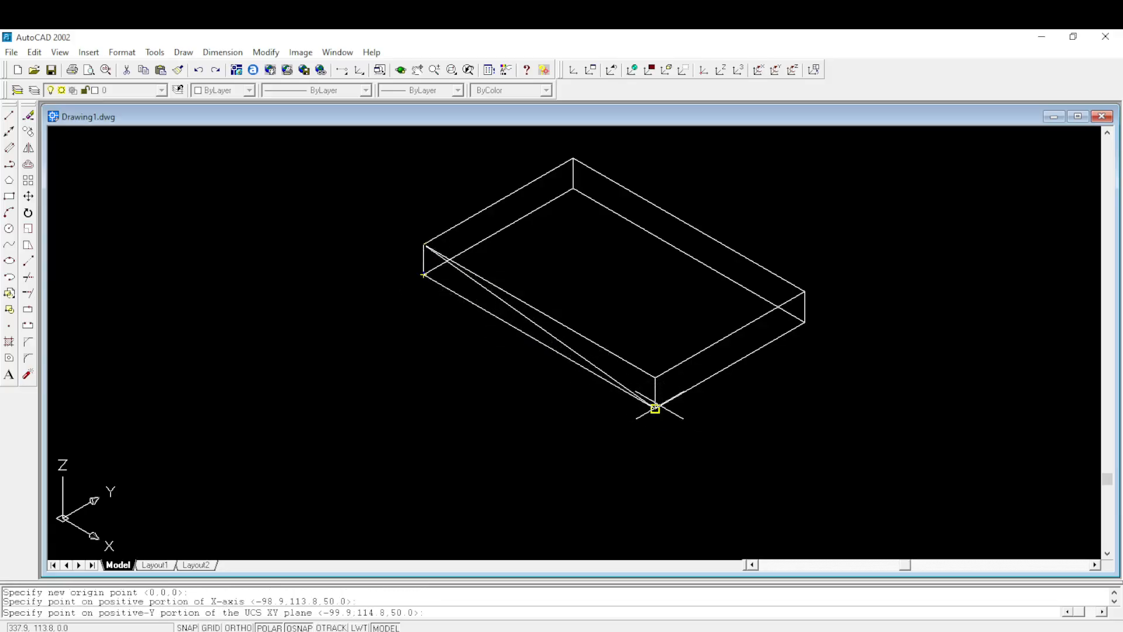
{"action": "left_click", "coordinate": [655, 408]}
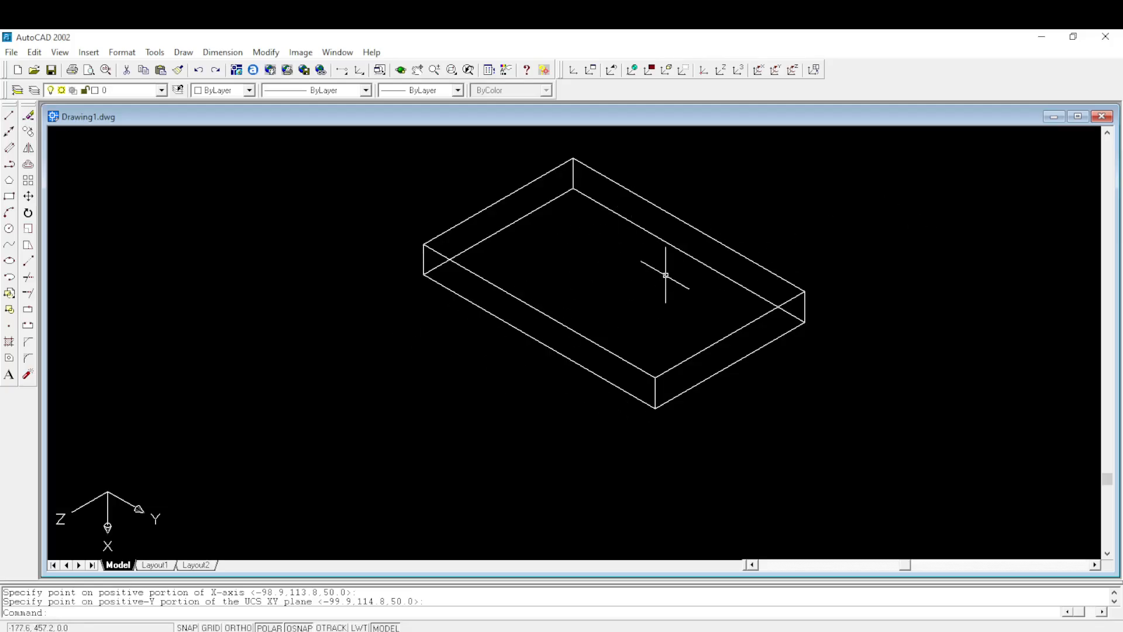
{"action": "scroll", "coordinate": [665, 275], "scroll_direction": "down", "scroll_amount": 1}
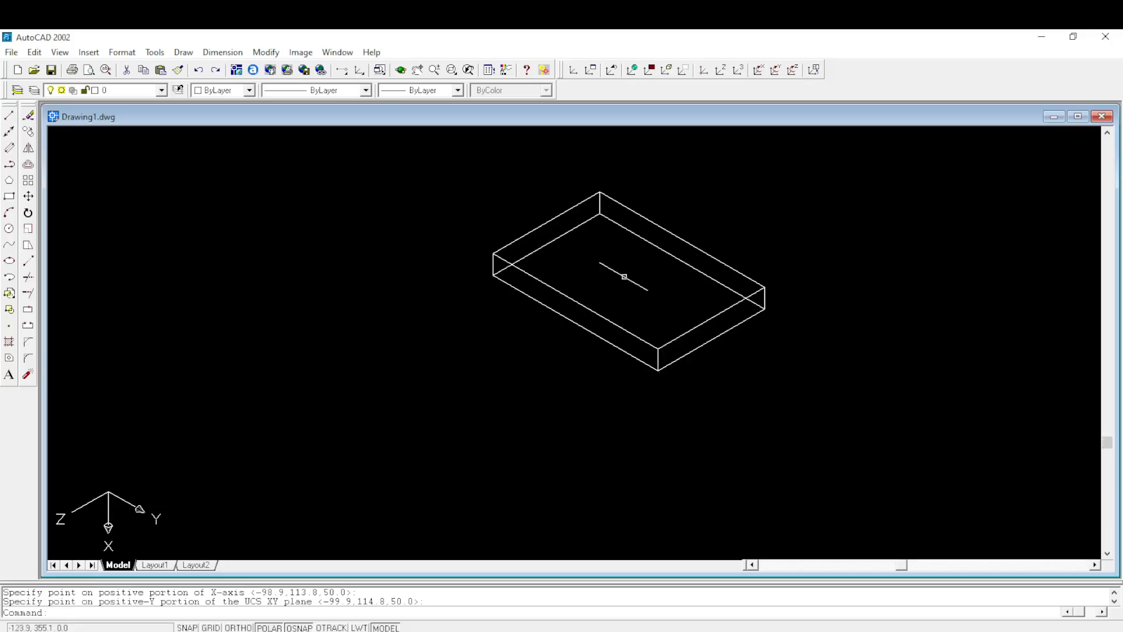
{"action": "scroll", "coordinate": [544, 241], "scroll_direction": "up", "scroll_amount": 1}
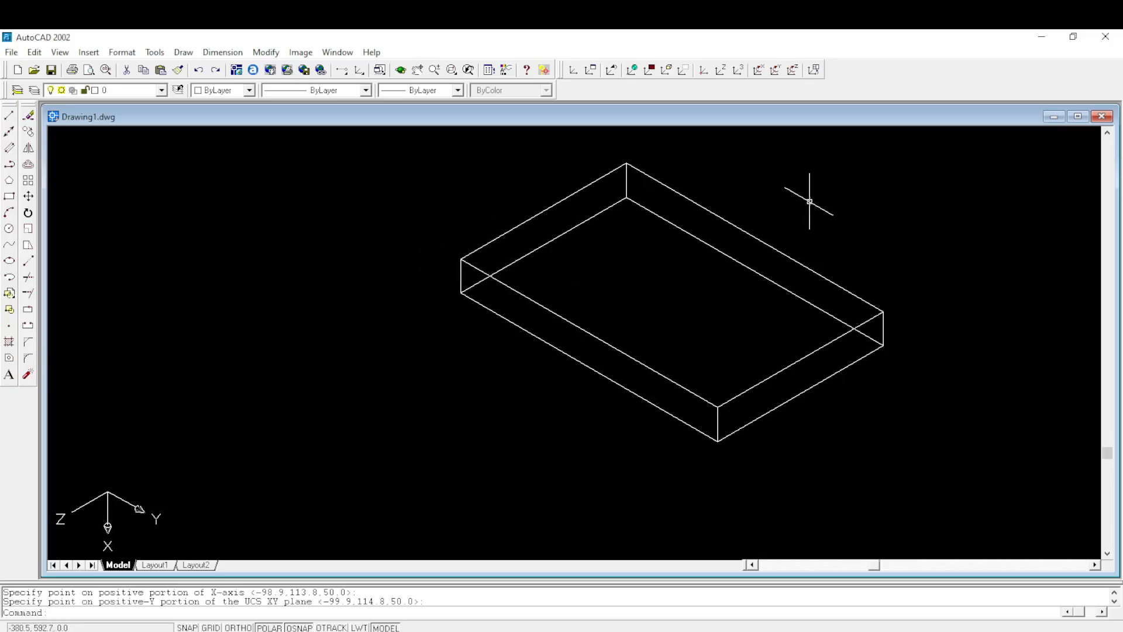
- Draw a large freehand circle in the empty area beside the box, on the new UCS plane
{"action": "middle_click_drag", "start_coordinate": [649, 335], "coordinate": [774, 316]}
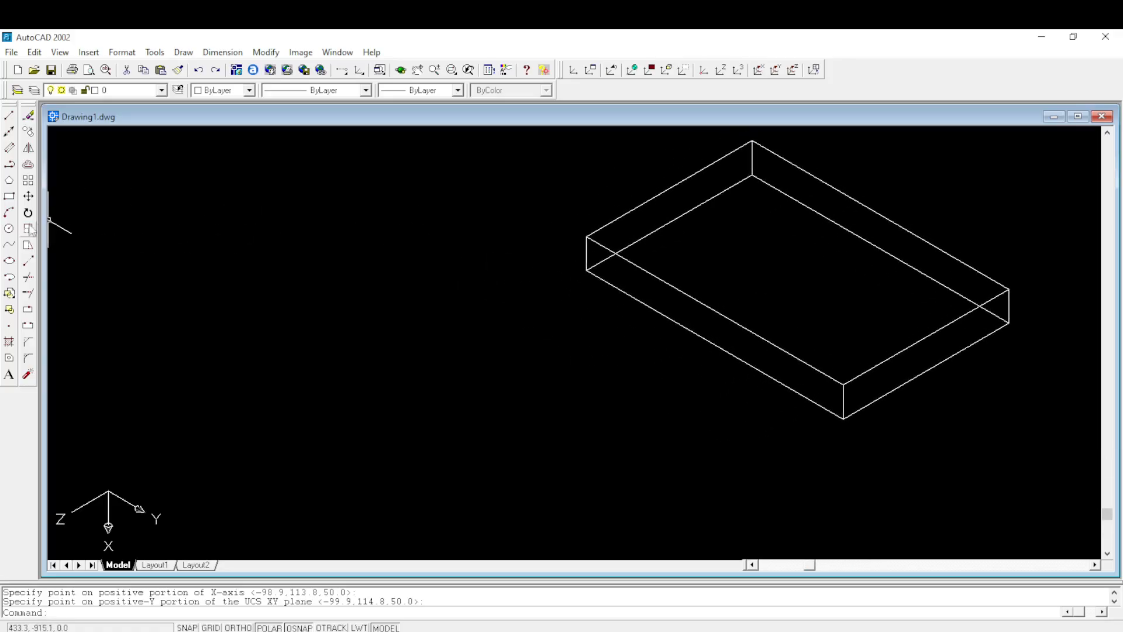
{"action": "left_click", "coordinate": [9, 229]}
{"action": "left_click", "coordinate": [299, 316]}
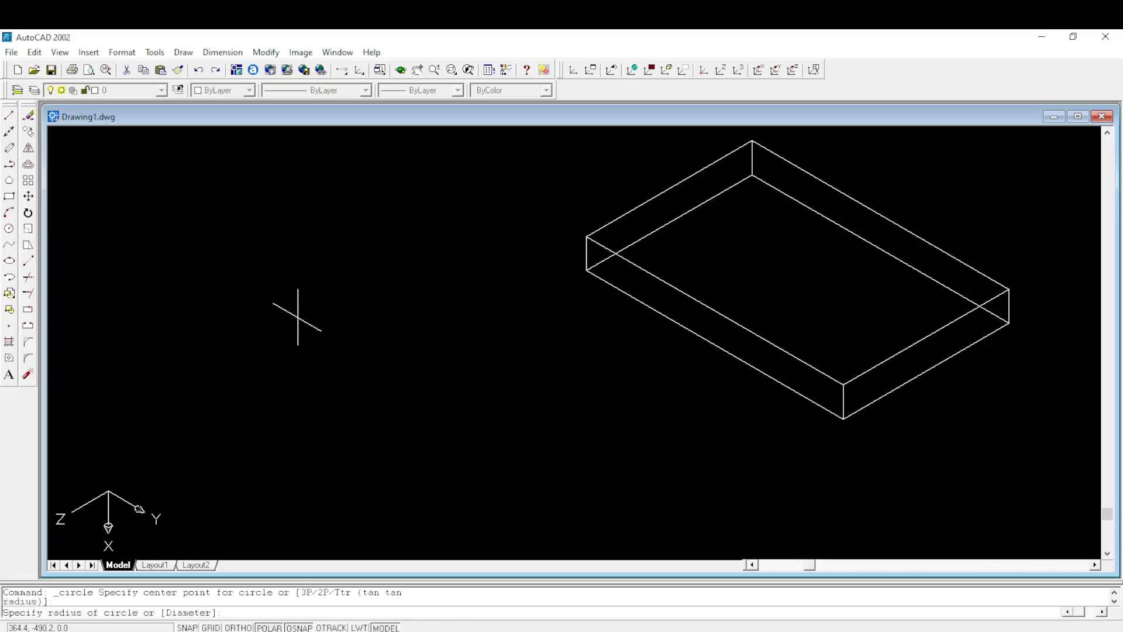
{"action": "left_click", "coordinate": [394, 295]}
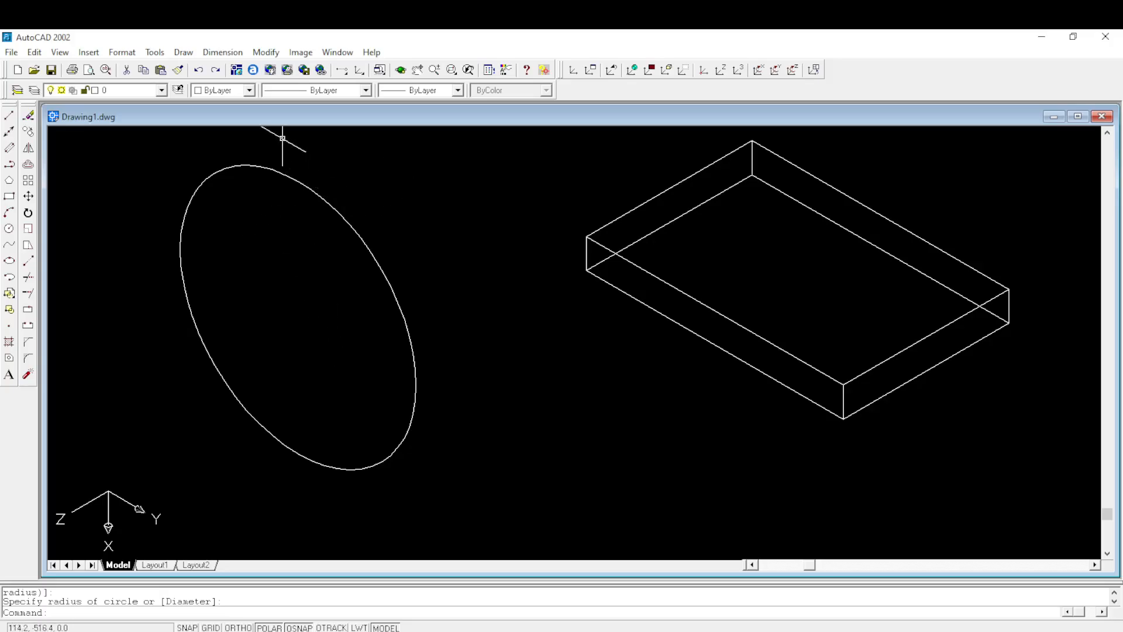
- Extrude the large freehand circle beside the box to a height of 100 with a taper angle of 0
{"action": "left_click", "coordinate": [183, 52]}
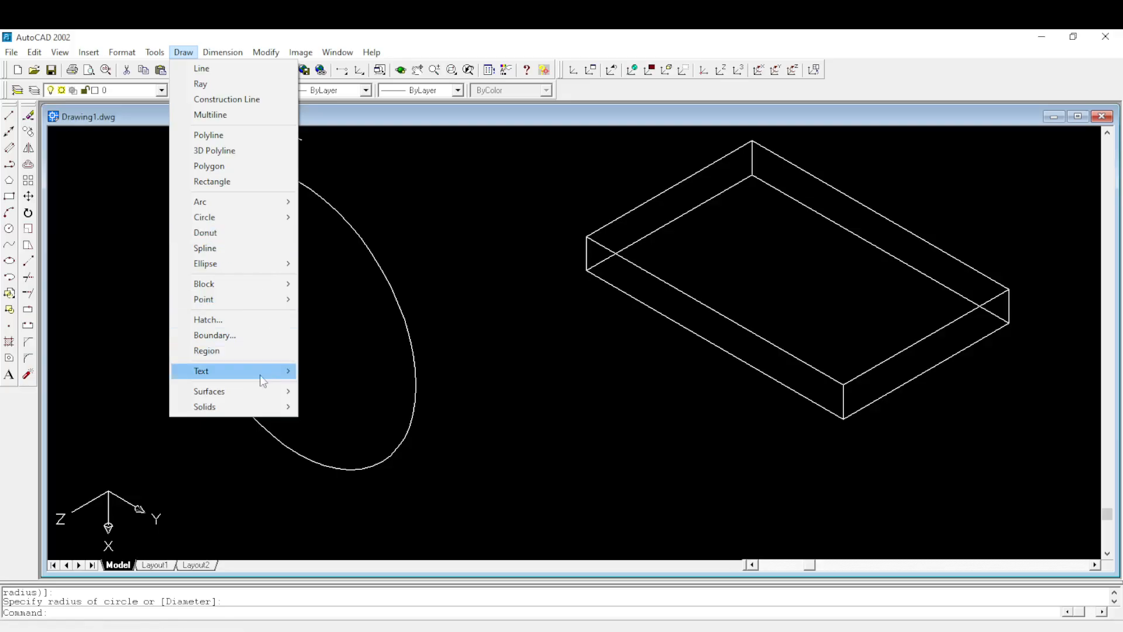
{"action": "mouse_move", "coordinate": [246, 408]}
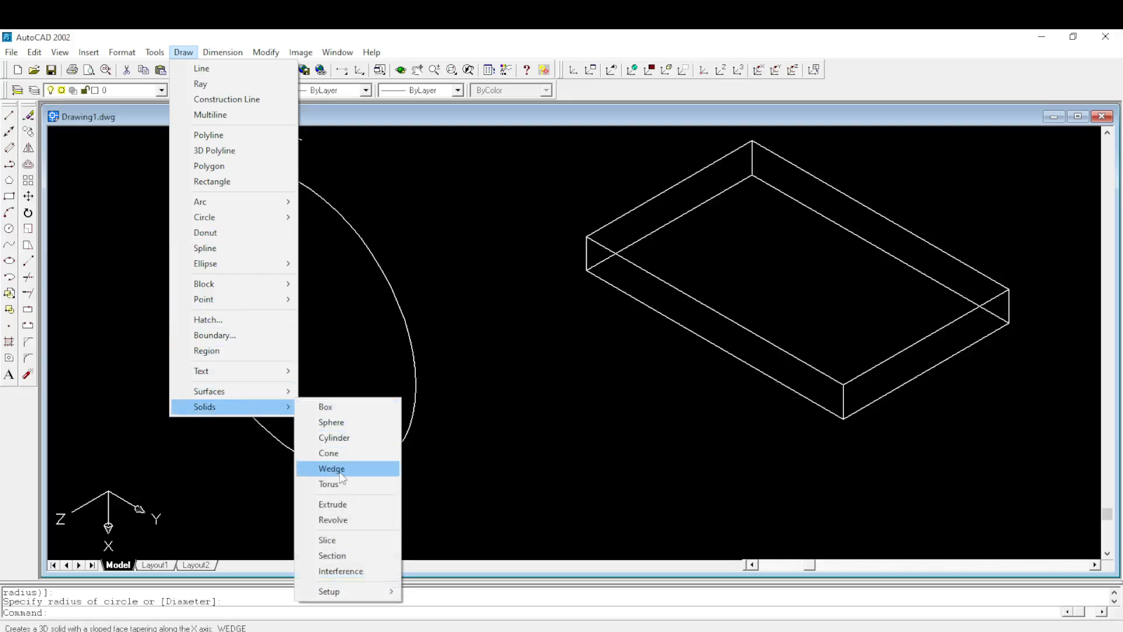
{"action": "left_click", "coordinate": [332, 504]}
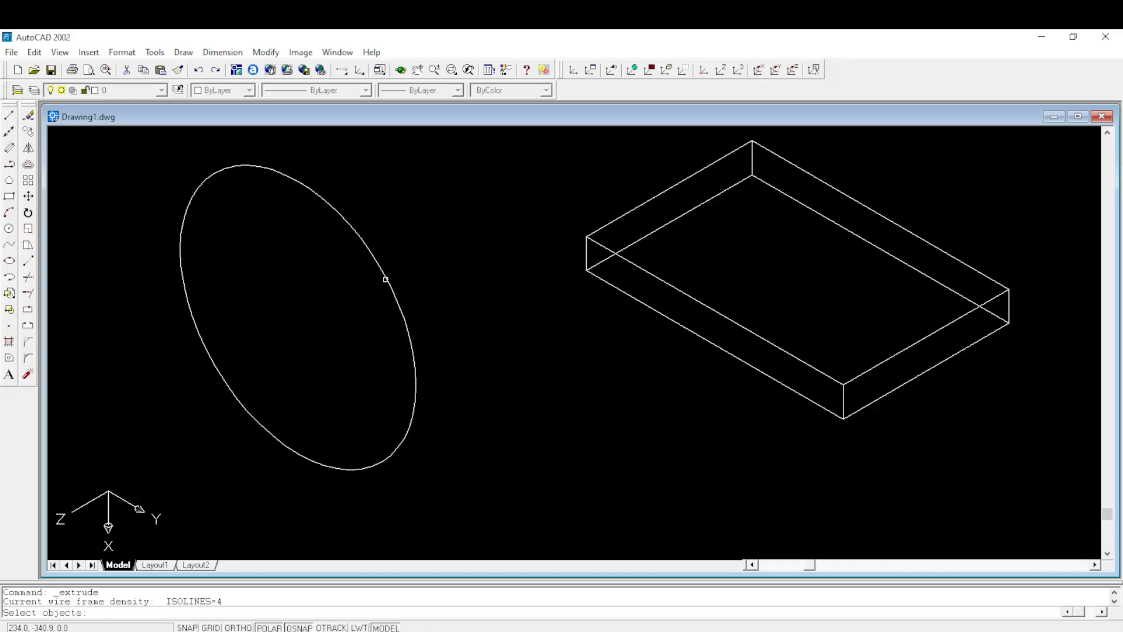
{"action": "left_click", "coordinate": [386, 279]}
{"action": "key", "text": "Return"}
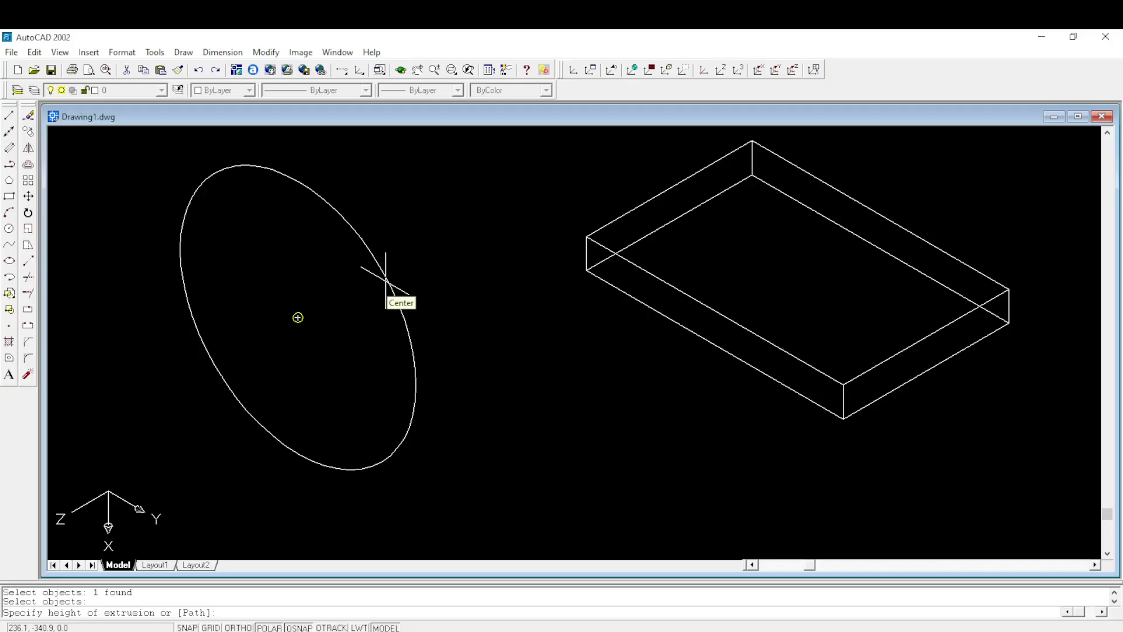
{"action": "type", "text": "100"}
{"action": "key", "text": "Return"}
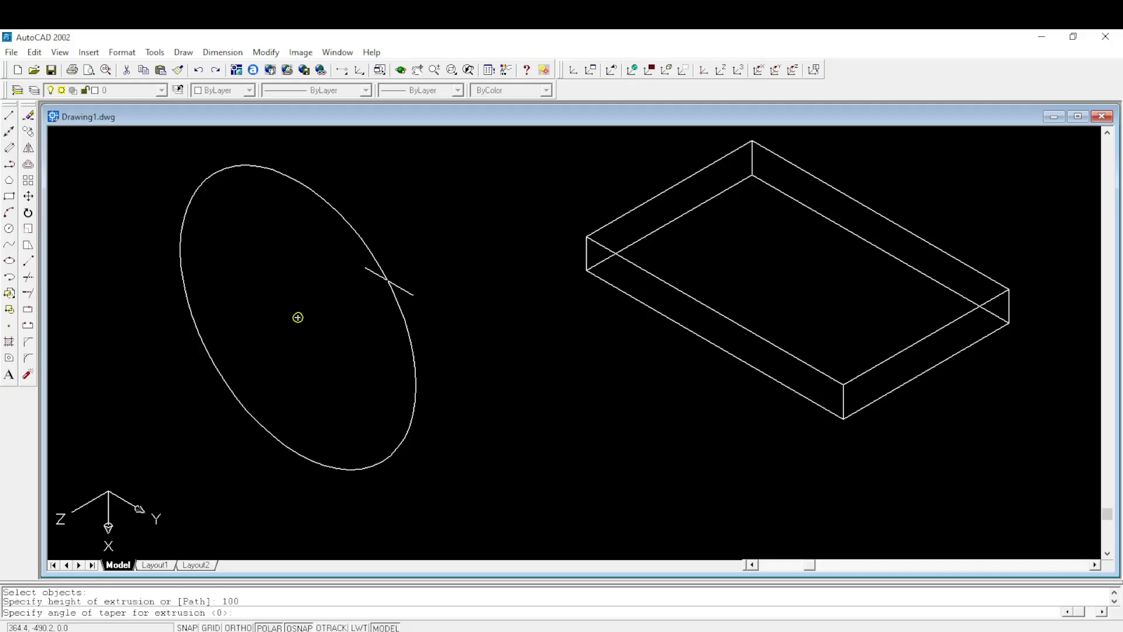
{"action": "key", "text": "Return"}
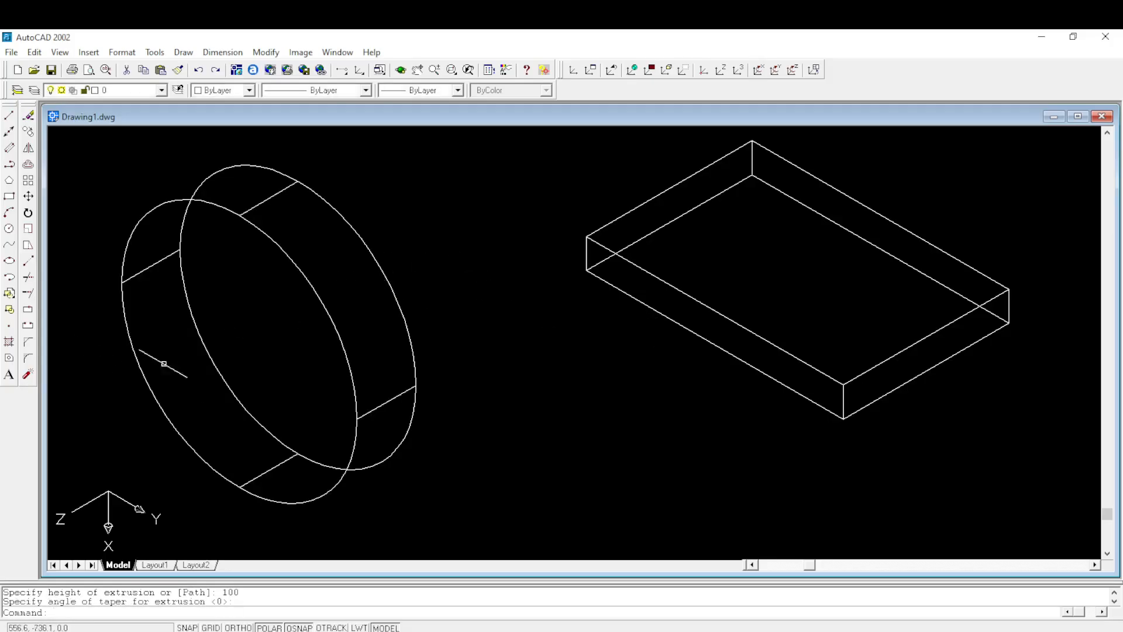
- Switch to the exam PDF to review the flange in Figure 4, and return to AutoCAD
{"action": "mouse_move", "coordinate": [461, 631]}
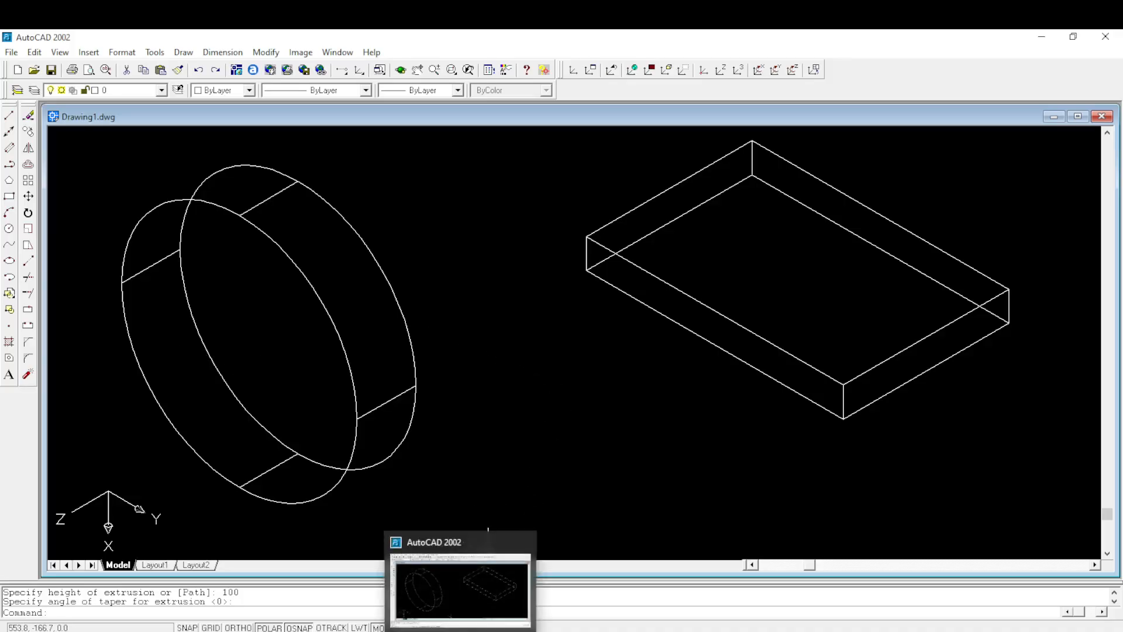
{"action": "left_click", "coordinate": [422, 604]}
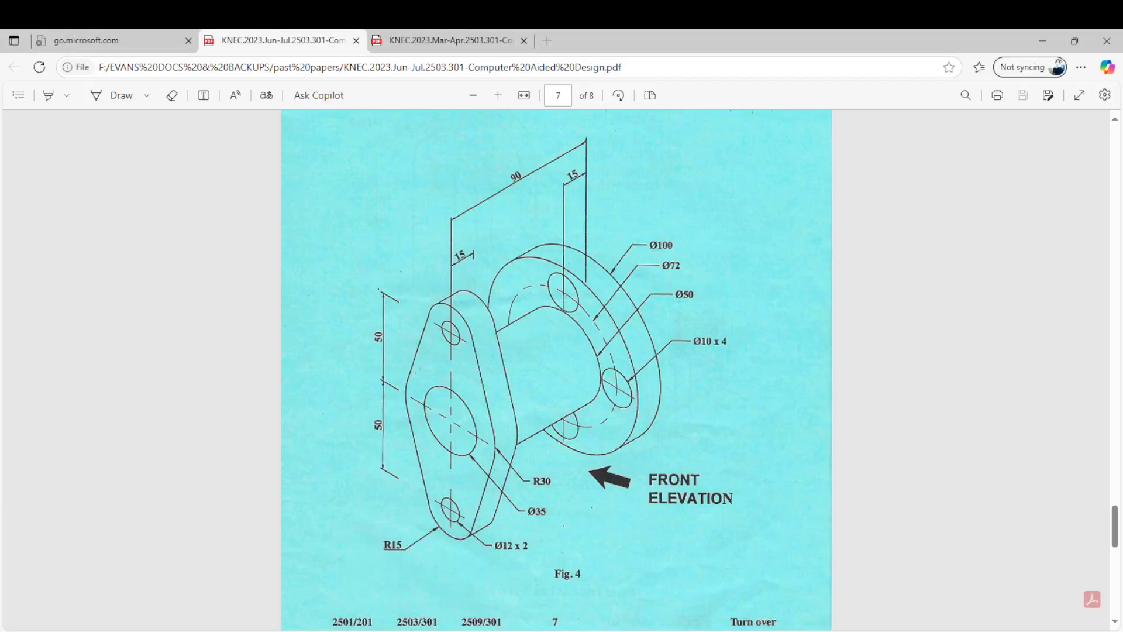
{"action": "mouse_move", "coordinate": [459, 631]}
{"action": "left_click", "coordinate": [458, 592]}
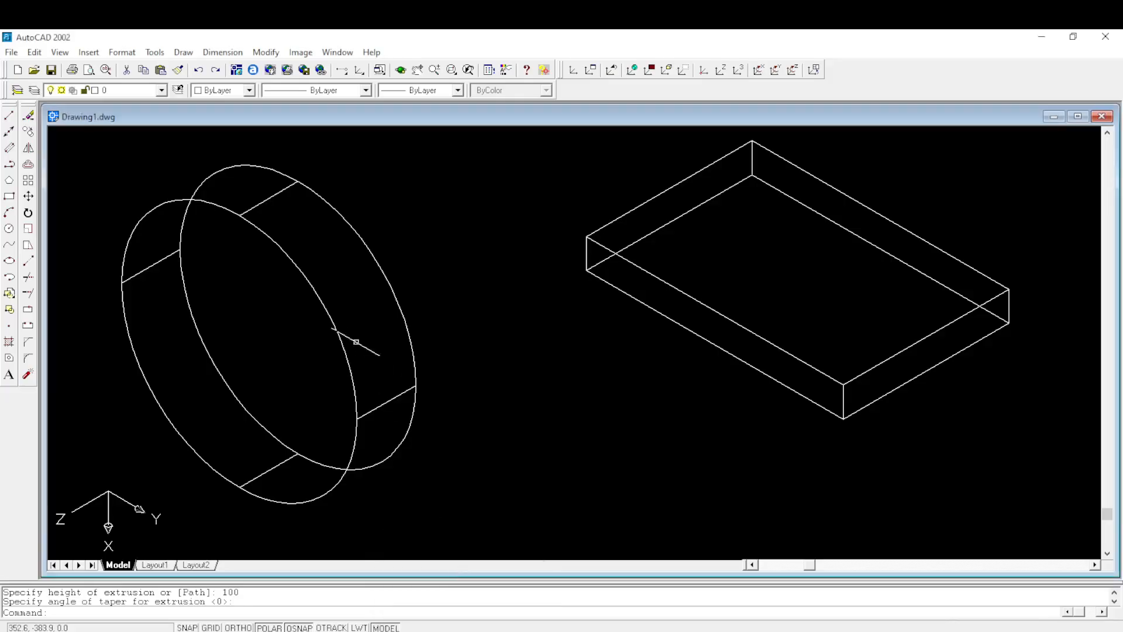
- Delete the extruded demonstration cylinder beside the box
{"action": "left_click", "coordinate": [336, 322]}
{"action": "left_click", "coordinate": [336, 331]}
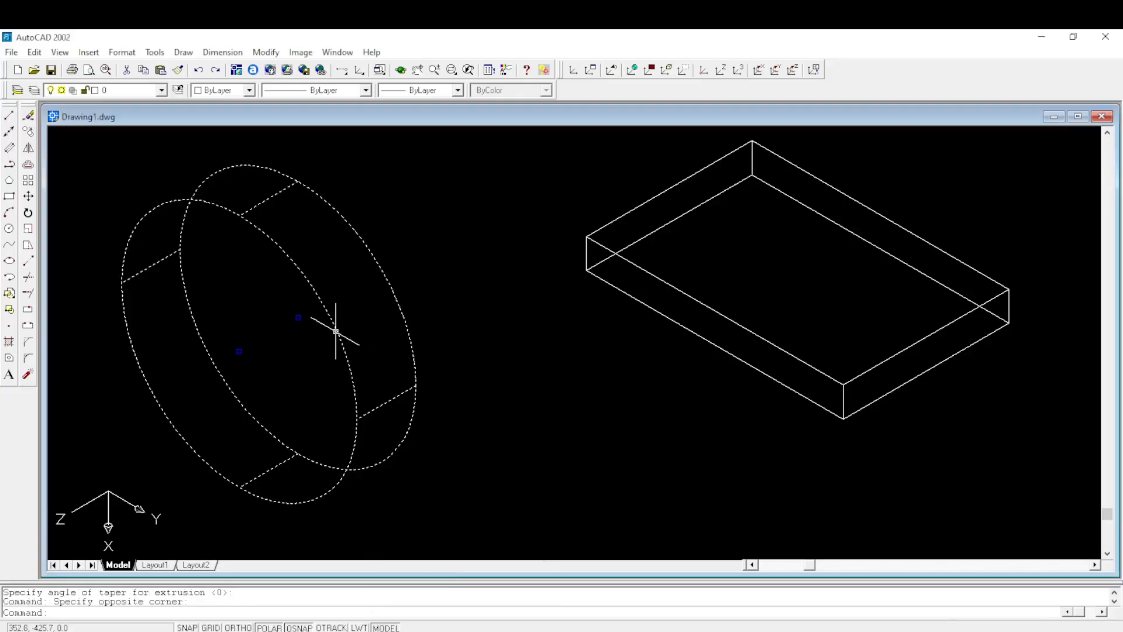
{"action": "key", "text": "Delete"}
- Draw a circle of radius 50 in the empty area beside the box, taking the flange size from Figure 4 in the exam PDF
{"action": "scroll", "coordinate": [381, 285], "scroll_direction": "up", "scroll_amount": 1}
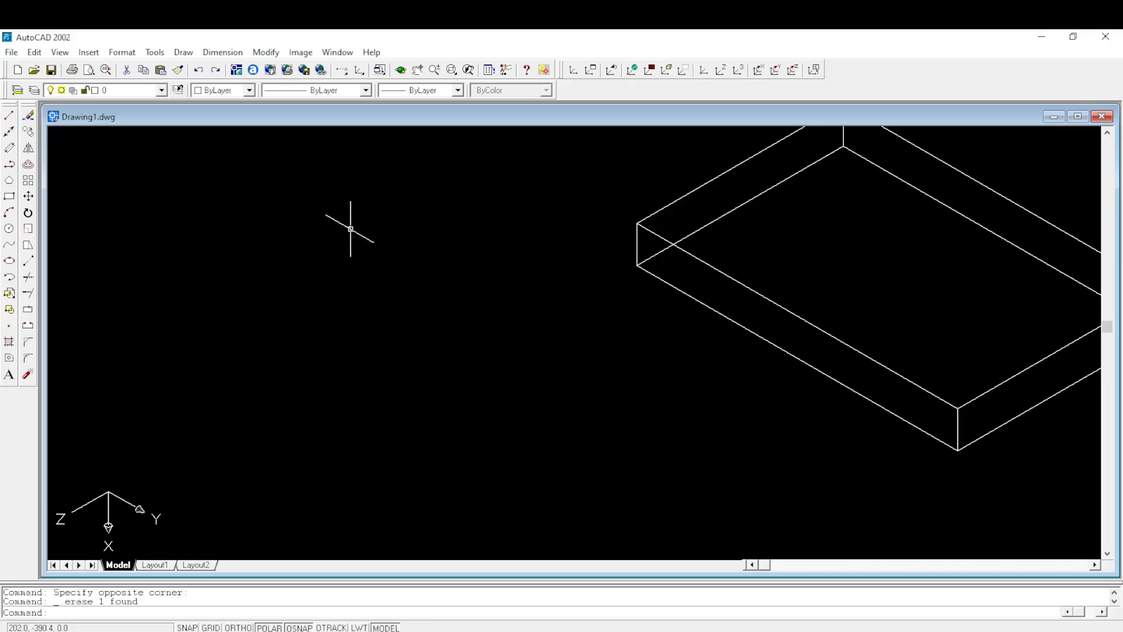
{"action": "left_click", "coordinate": [9, 228]}
{"action": "left_click", "coordinate": [333, 321]}
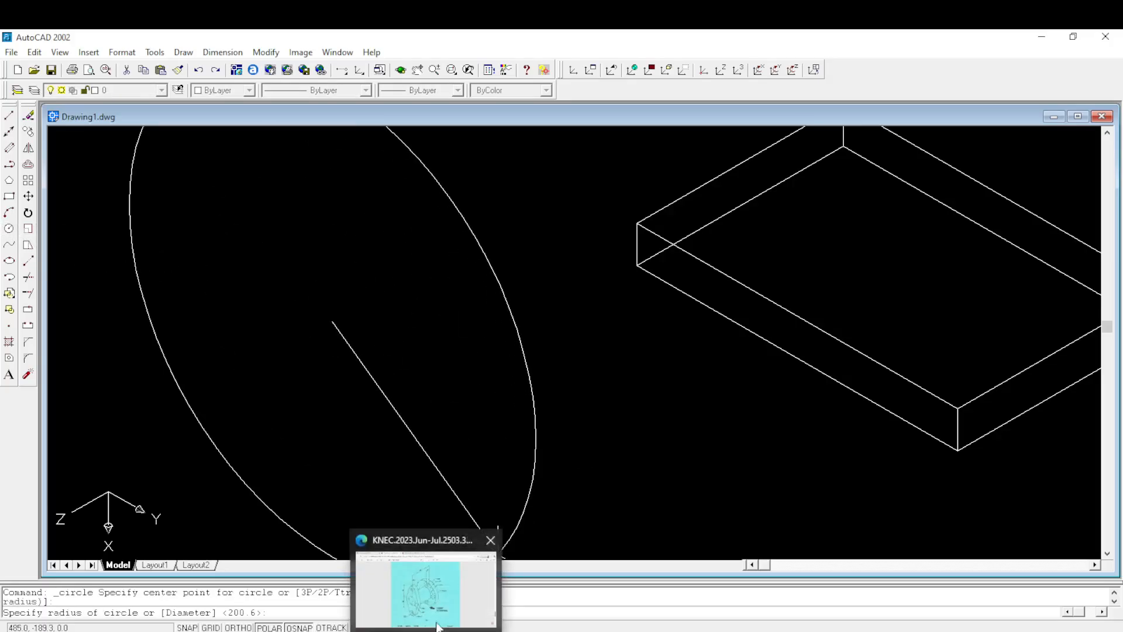
{"action": "left_click", "coordinate": [433, 584]}
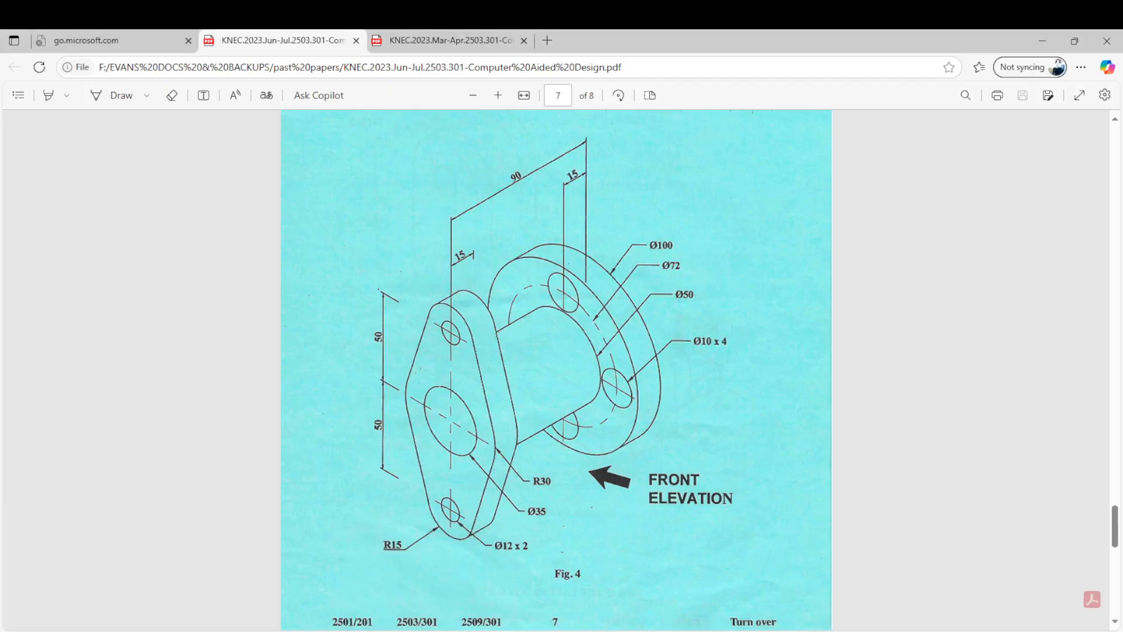
{"action": "left_click", "coordinate": [463, 591]}
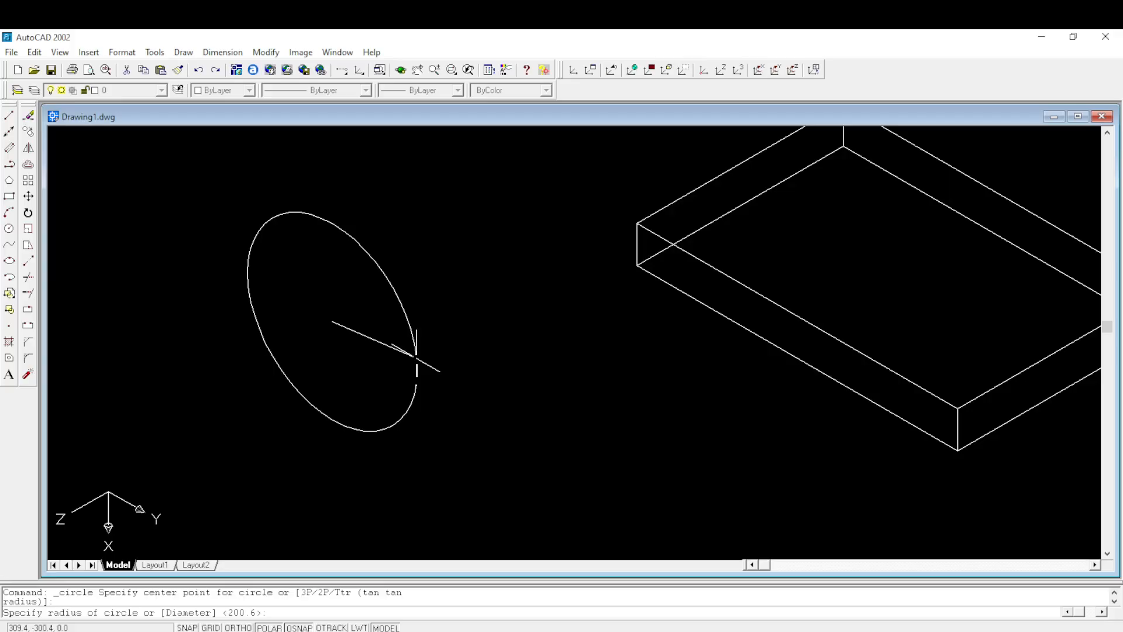
{"action": "key", "text": "Return"}
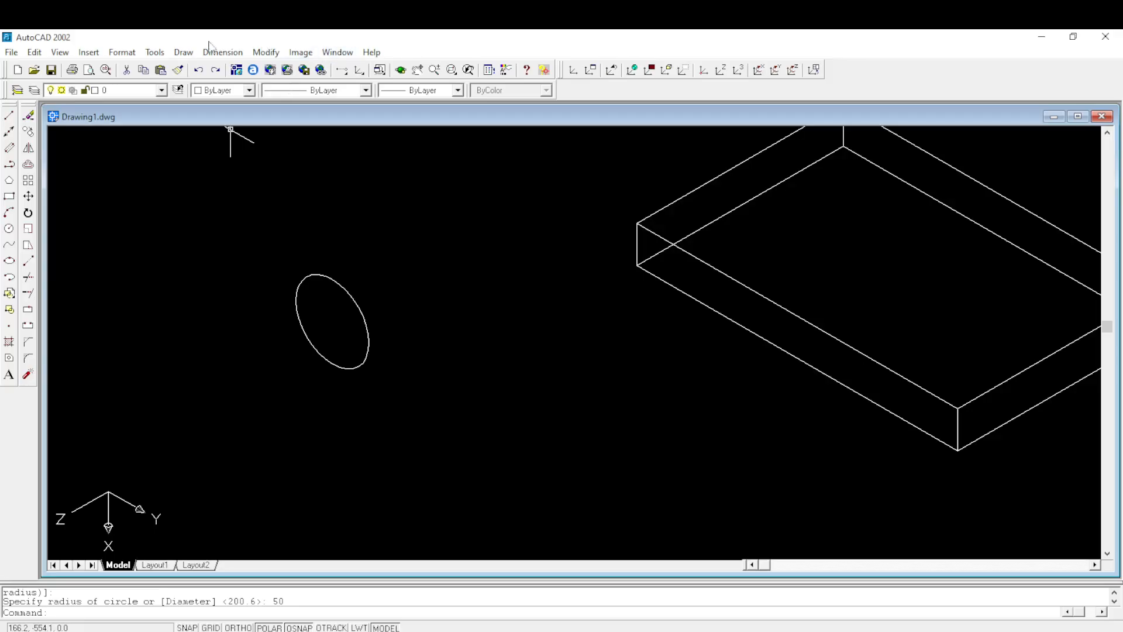
- Extrude the radius 50 circle to a height of 15 with a taper angle of 0
{"action": "left_click", "coordinate": [183, 52]}
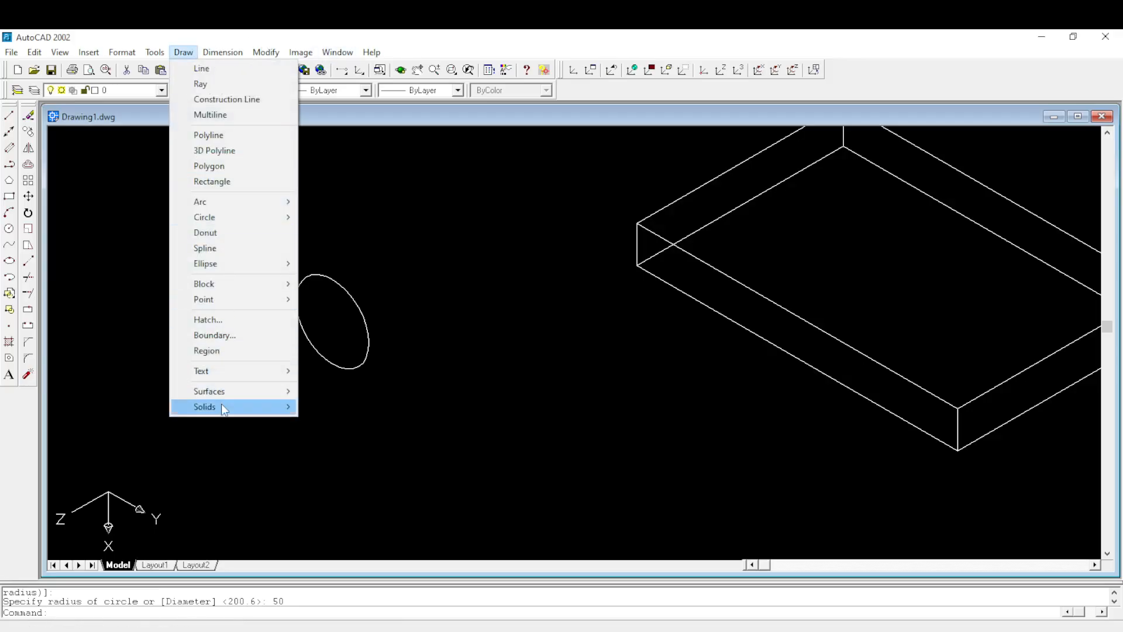
{"action": "mouse_move", "coordinate": [221, 406]}
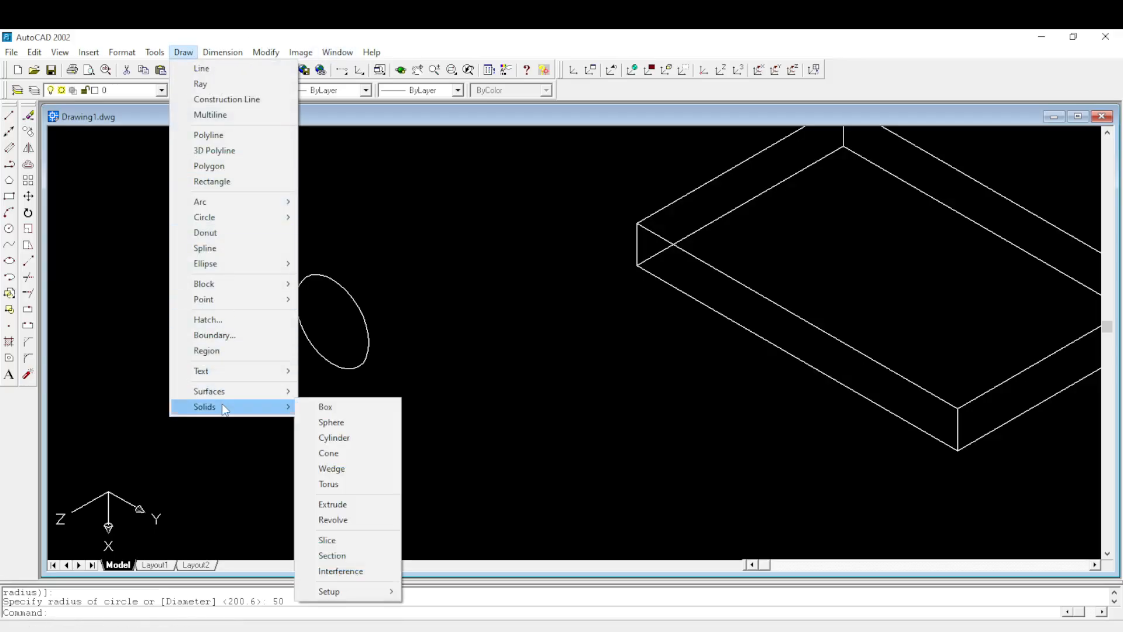
{"action": "left_click", "coordinate": [331, 503]}
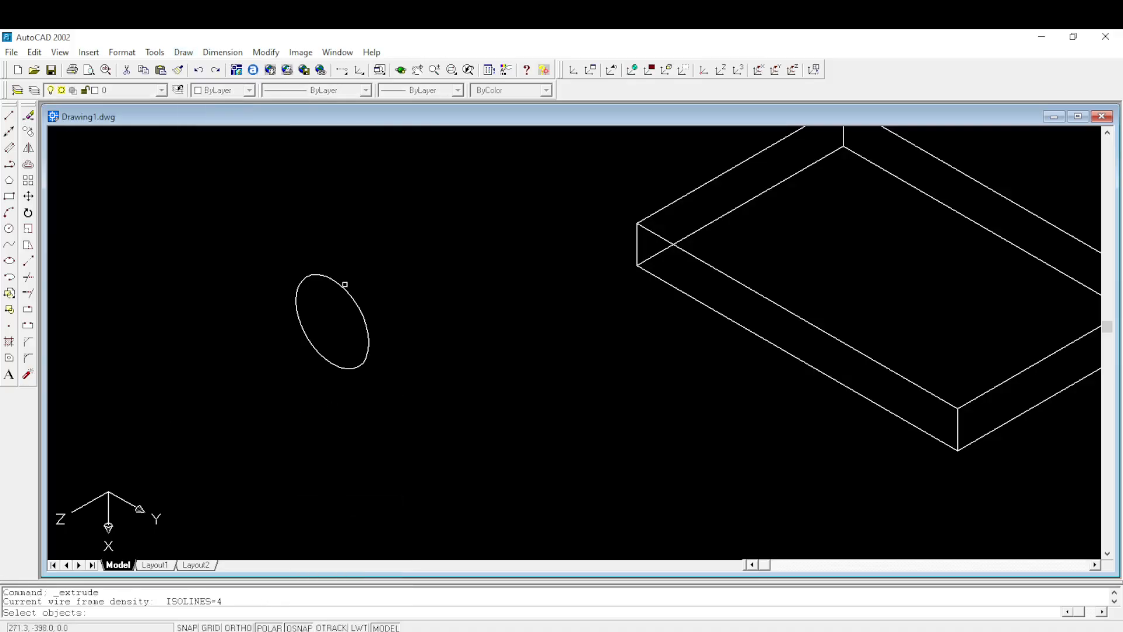
{"action": "left_click", "coordinate": [345, 289]}
{"action": "key", "text": "Return"}
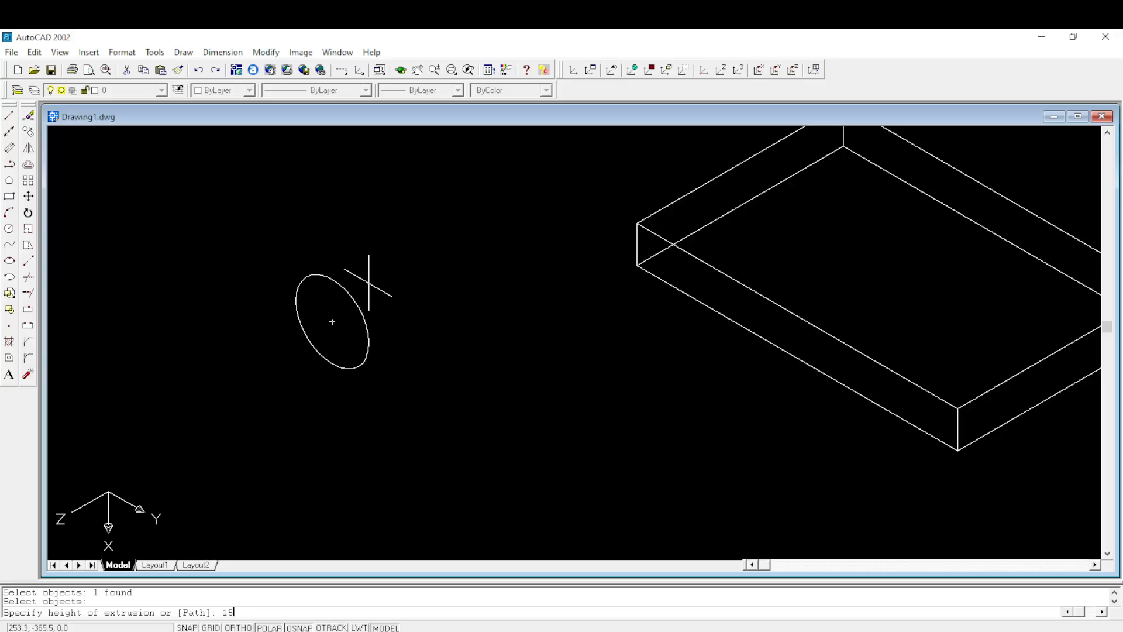
{"action": "type", "text": "15"}
{"action": "key", "text": "Return"}
{"action": "key", "text": "Return"}
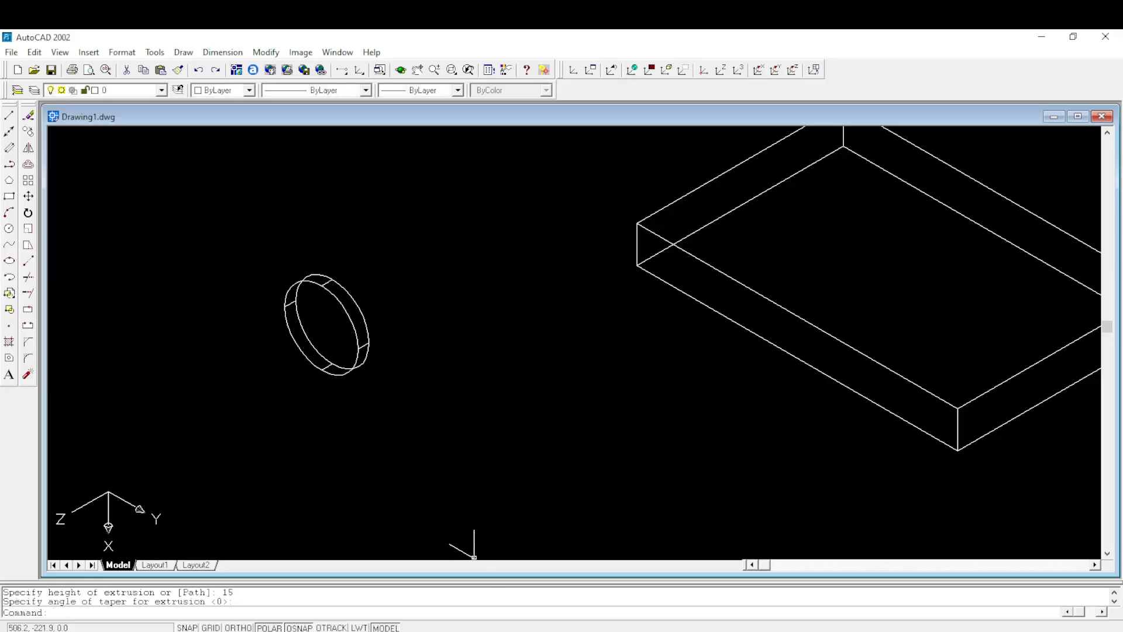
- Consult Figure 4 in the exam PDF for the round flange's hole layout and diameters, and return to AutoCAD
{"action": "mouse_move", "coordinate": [461, 631]}
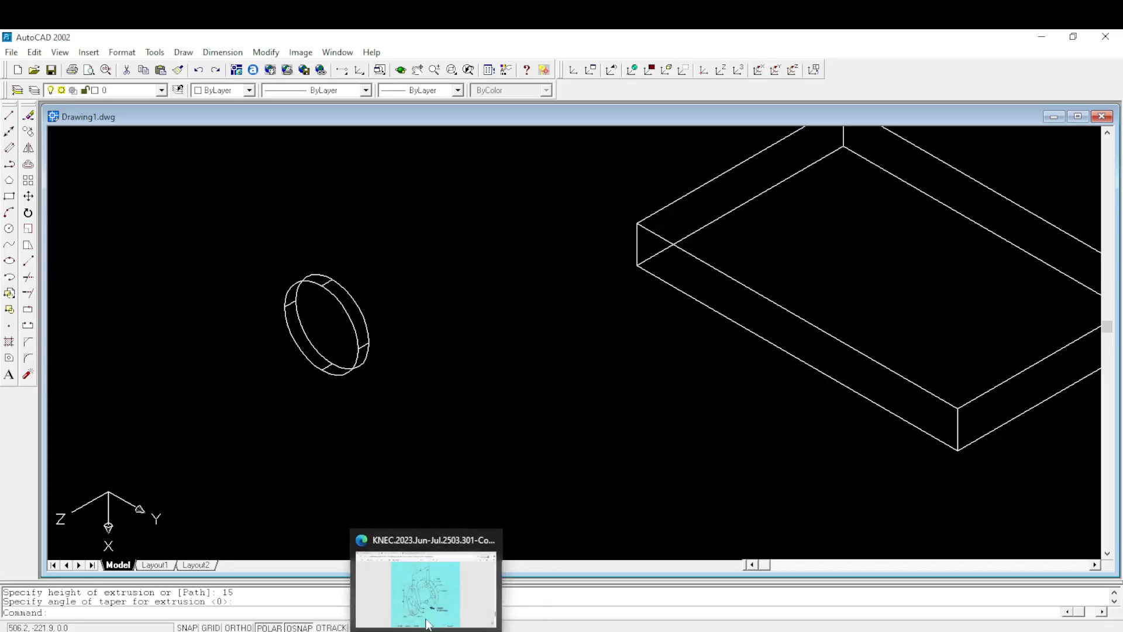
{"action": "left_click", "coordinate": [447, 585]}
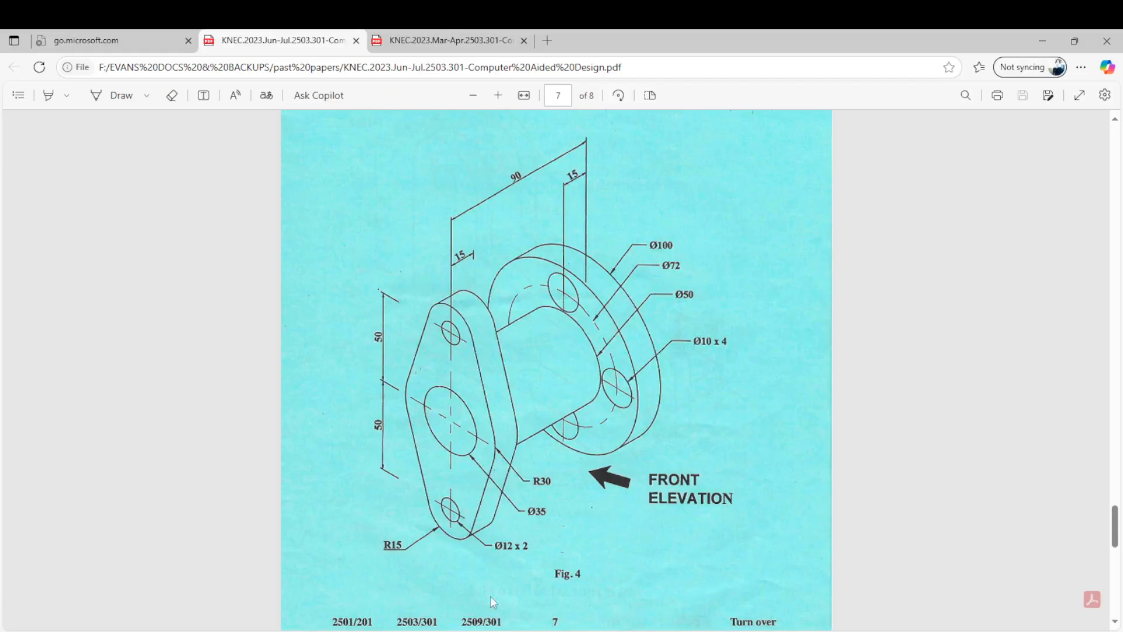
{"action": "mouse_move", "coordinate": [462, 628]}
{"action": "left_click", "coordinate": [454, 596]}
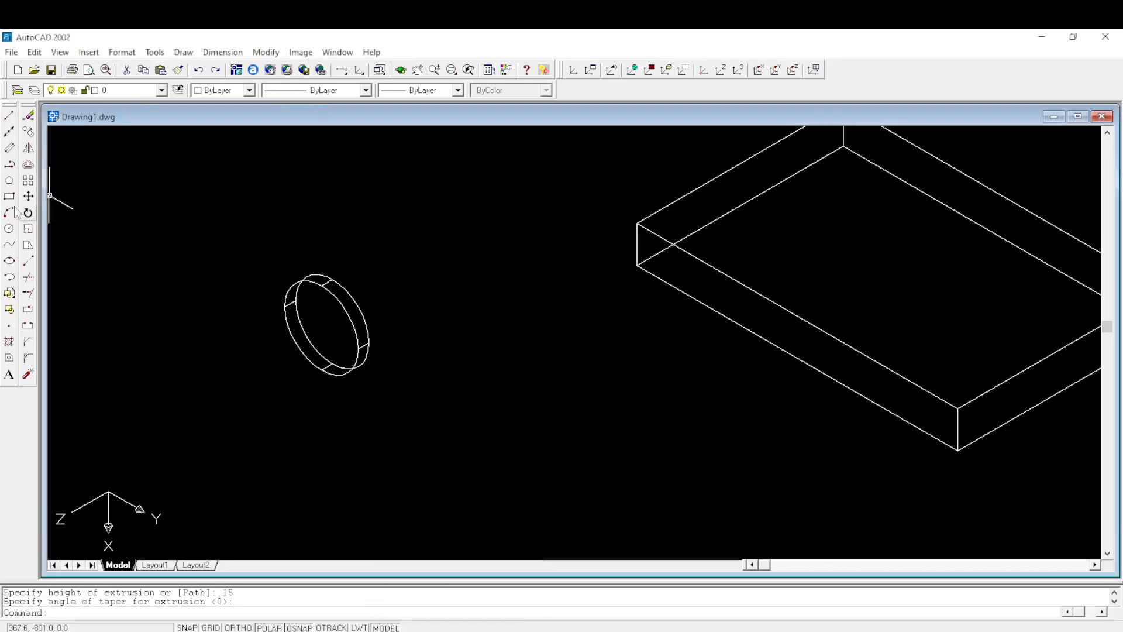
- Draw a 72 diameter hole-pitch circle centred on the disc's front face, checking the diameter in the exam PDF
{"action": "left_click", "coordinate": [8, 228]}
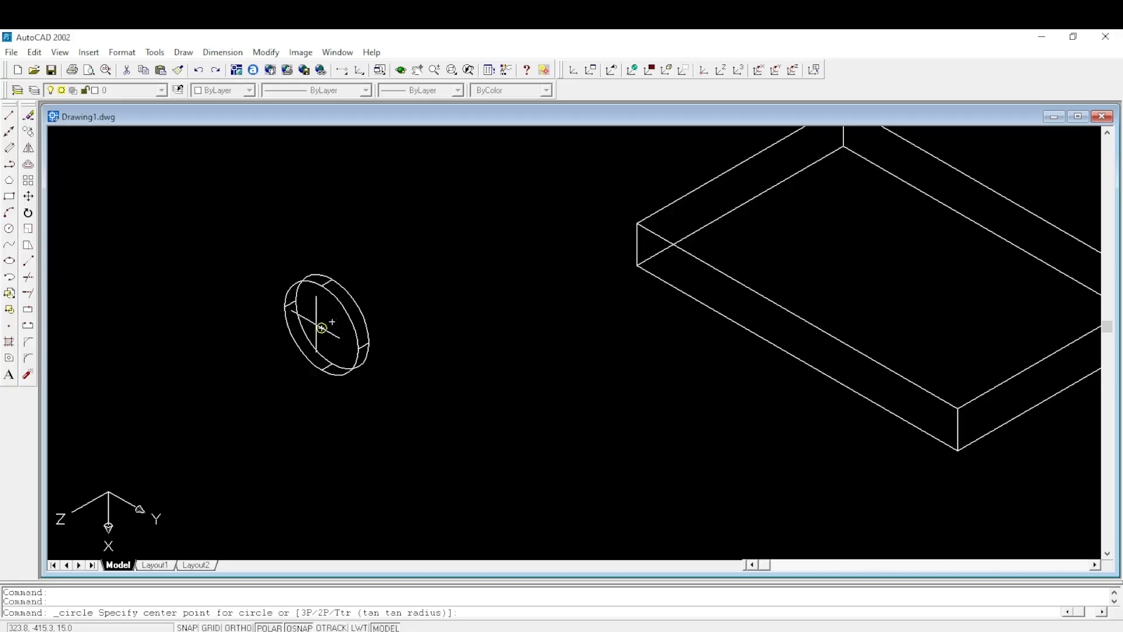
{"action": "left_click", "coordinate": [332, 322]}
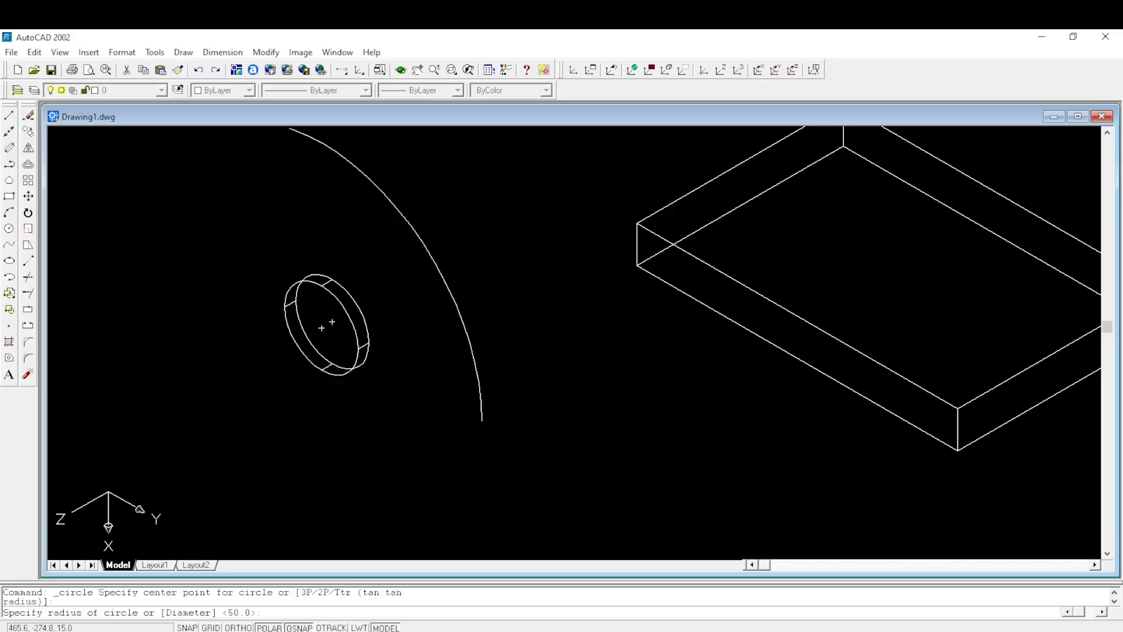
{"action": "mouse_move", "coordinate": [430, 631]}
{"action": "left_click", "coordinate": [436, 593]}
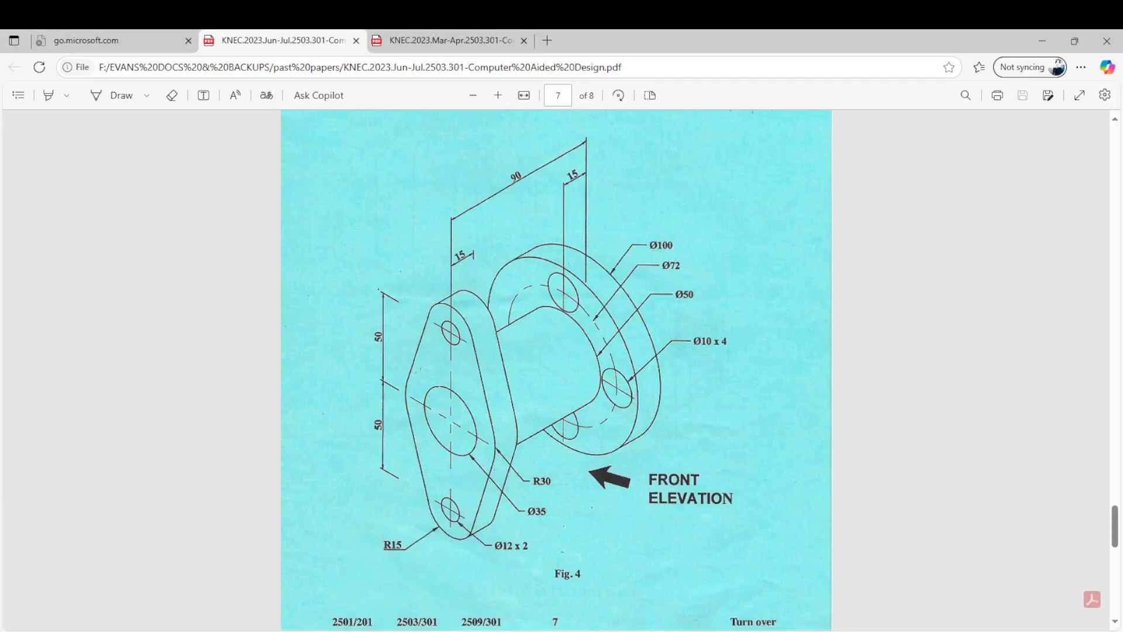
{"action": "mouse_move", "coordinate": [462, 631]}
{"action": "left_click", "coordinate": [462, 593]}
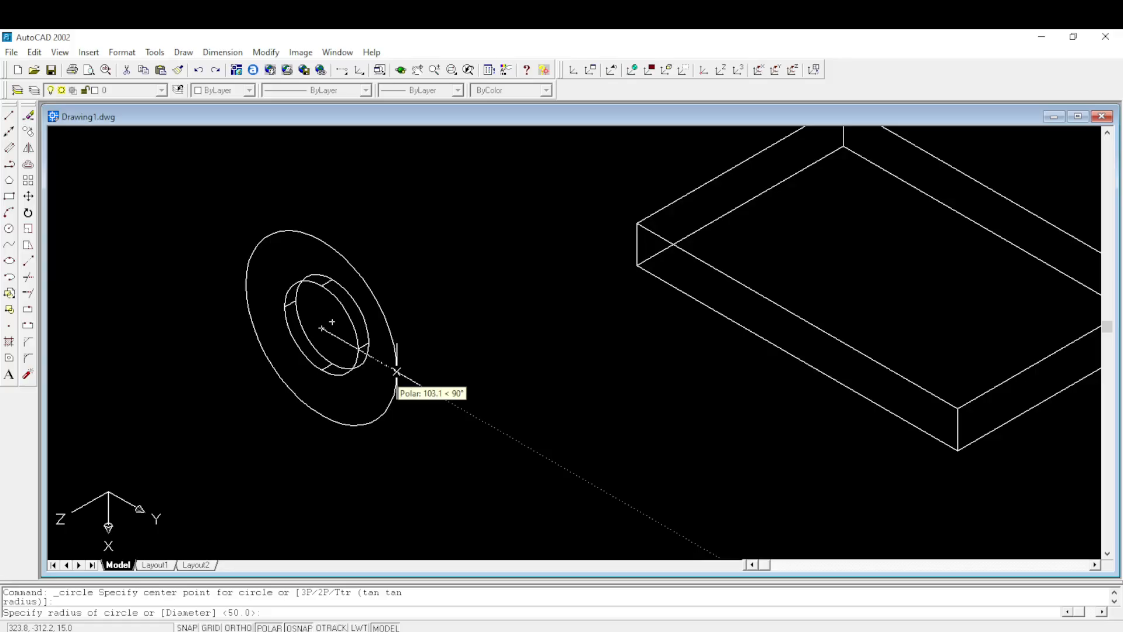
{"action": "type", "text": "d"}
{"action": "key", "text": "Return"}
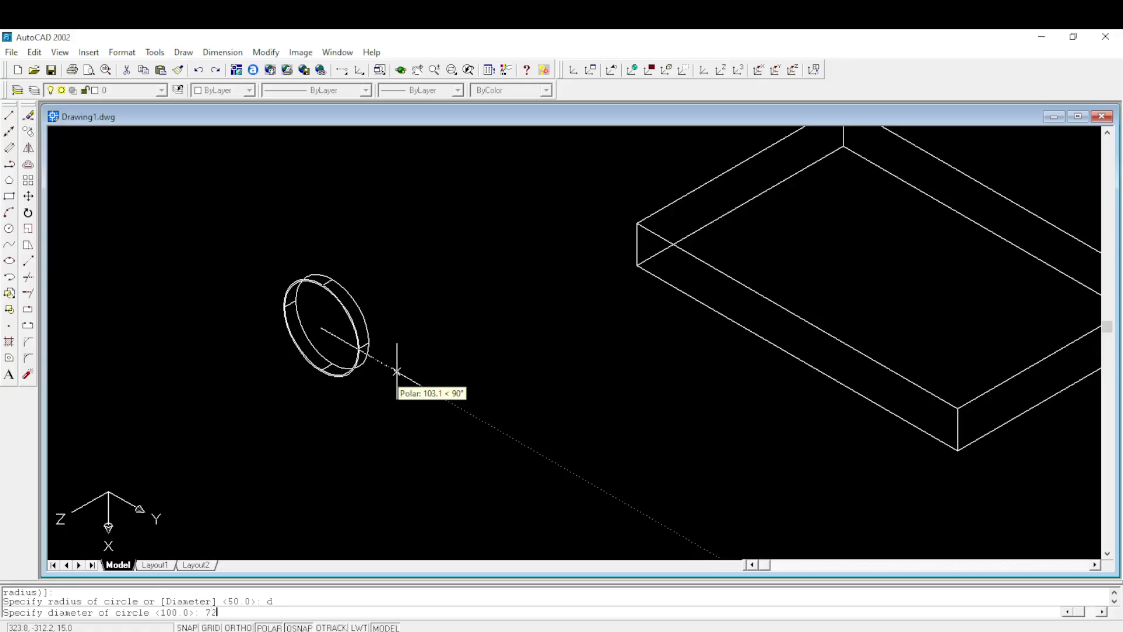
{"action": "type", "text": "72"}
{"action": "key", "text": "Return"}
- Enable all object snap modes in Drafting Settings, keeping Object Snap on
{"action": "scroll", "coordinate": [338, 307], "scroll_direction": "down", "scroll_amount": 1}
{"action": "scroll", "coordinate": [338, 307], "scroll_direction": "up", "scroll_amount": 2}
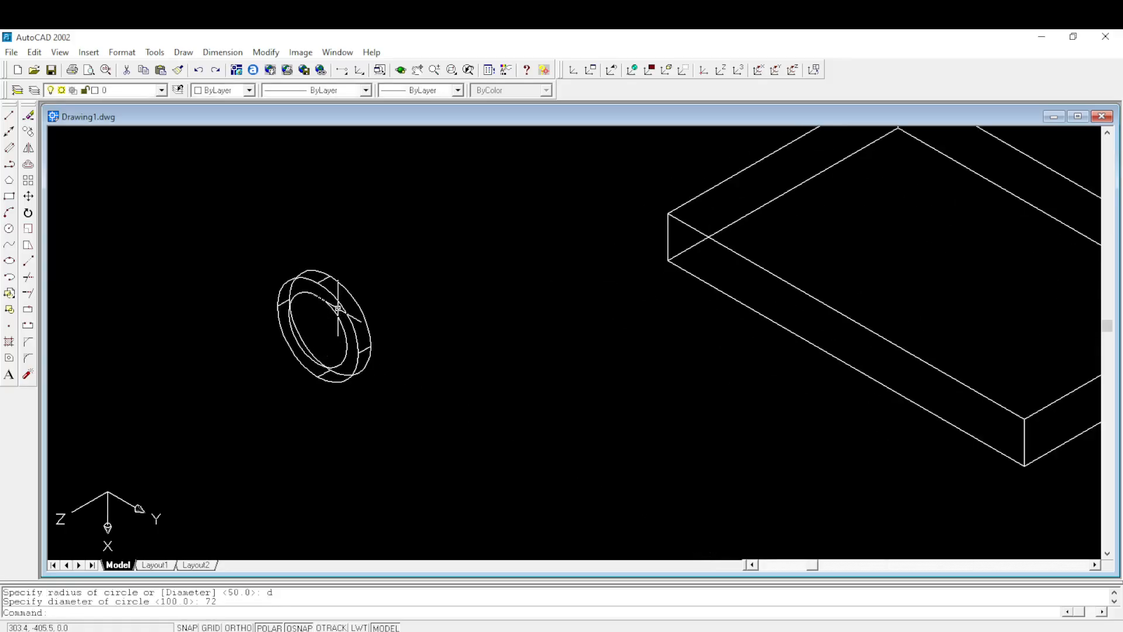
{"action": "scroll", "coordinate": [338, 307], "scroll_direction": "up", "scroll_amount": 2}
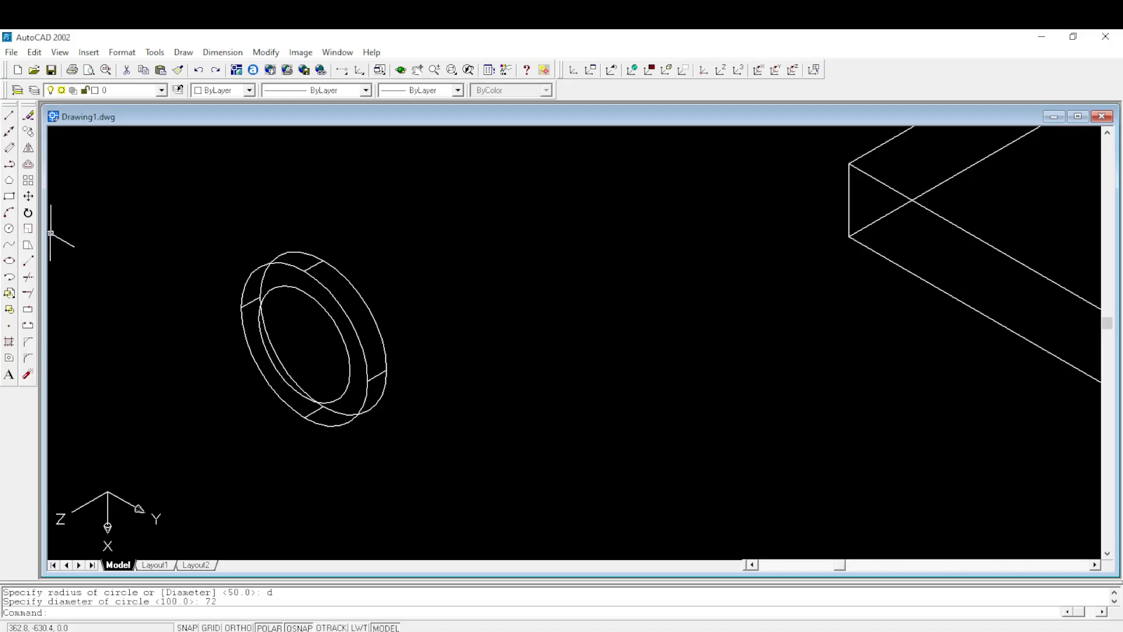
{"action": "left_click", "coordinate": [8, 228]}
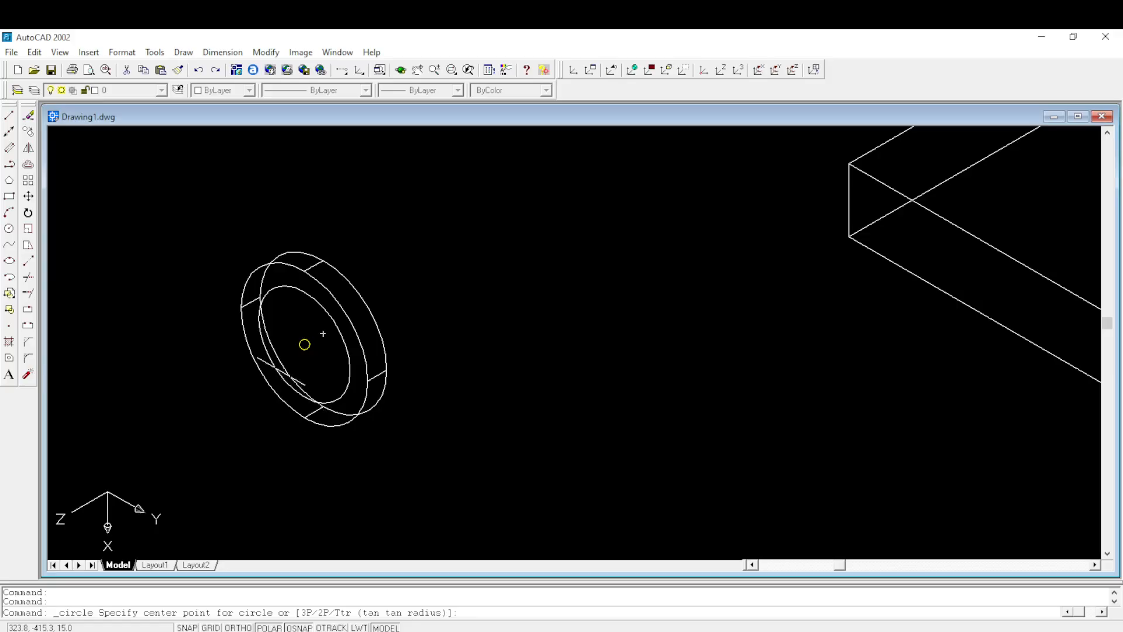
{"action": "right_click", "coordinate": [299, 628]}
{"action": "left_click", "coordinate": [342, 611]}
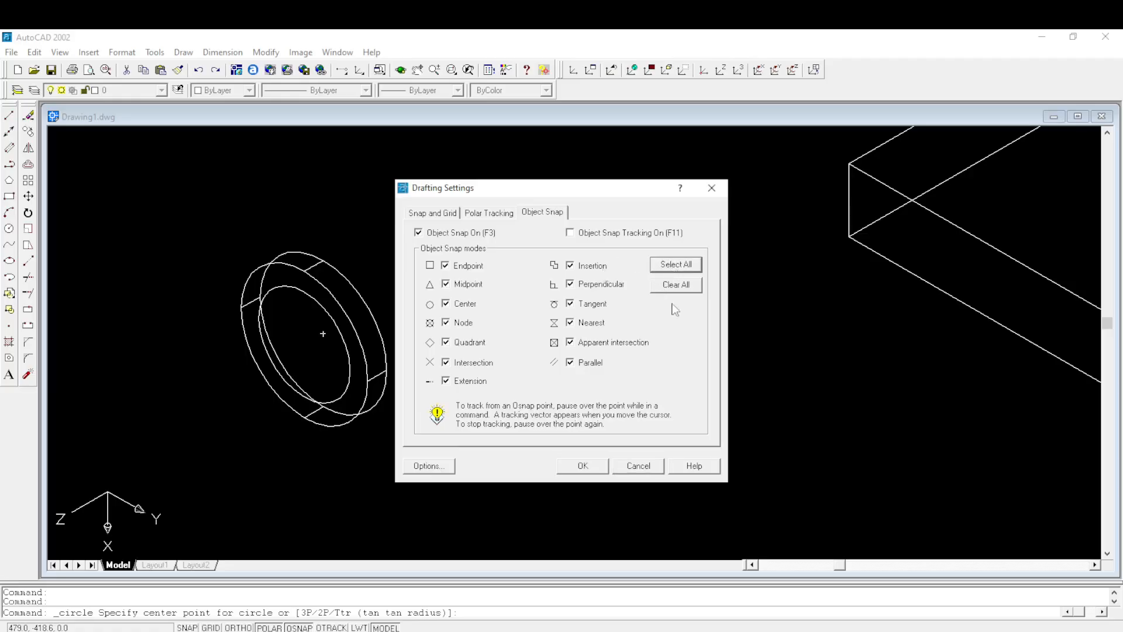
{"action": "left_click", "coordinate": [580, 466]}
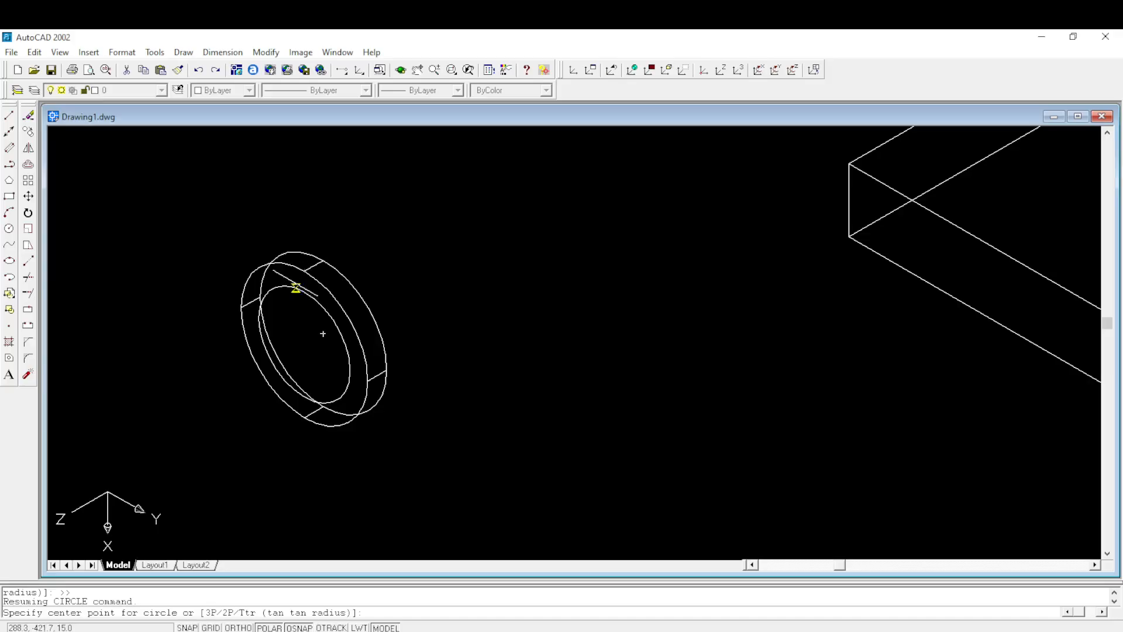
- Draw a 10 diameter hole circle centred on the top quadrant of the 72 diameter pitch circle, checking the size in the exam PDF
{"action": "left_click", "coordinate": [9, 228]}
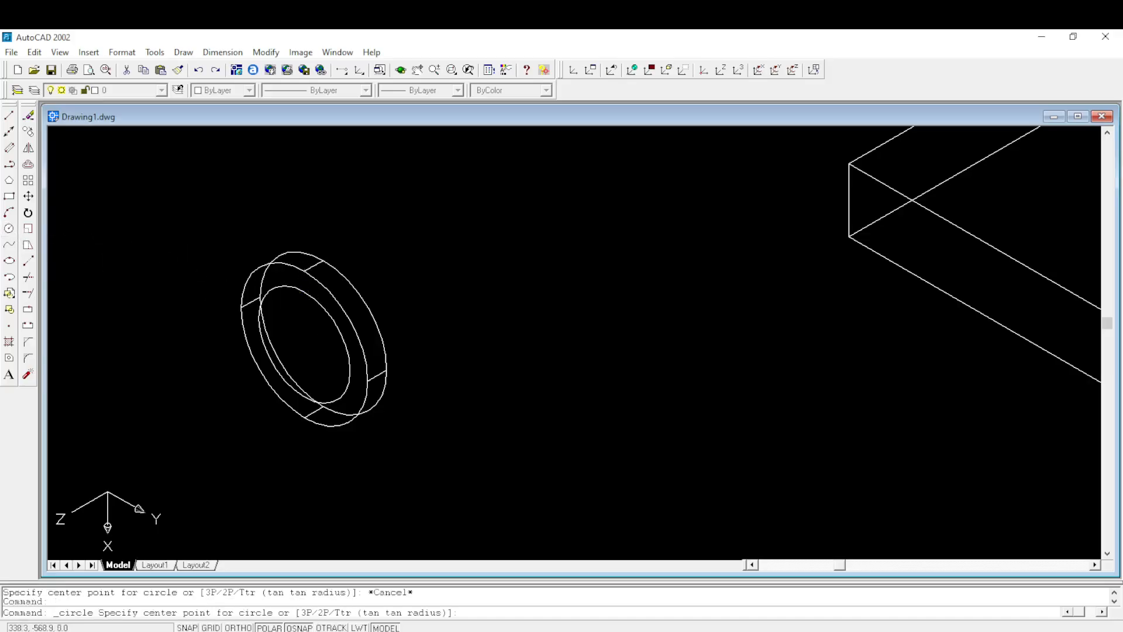
{"action": "left_click", "coordinate": [304, 291]}
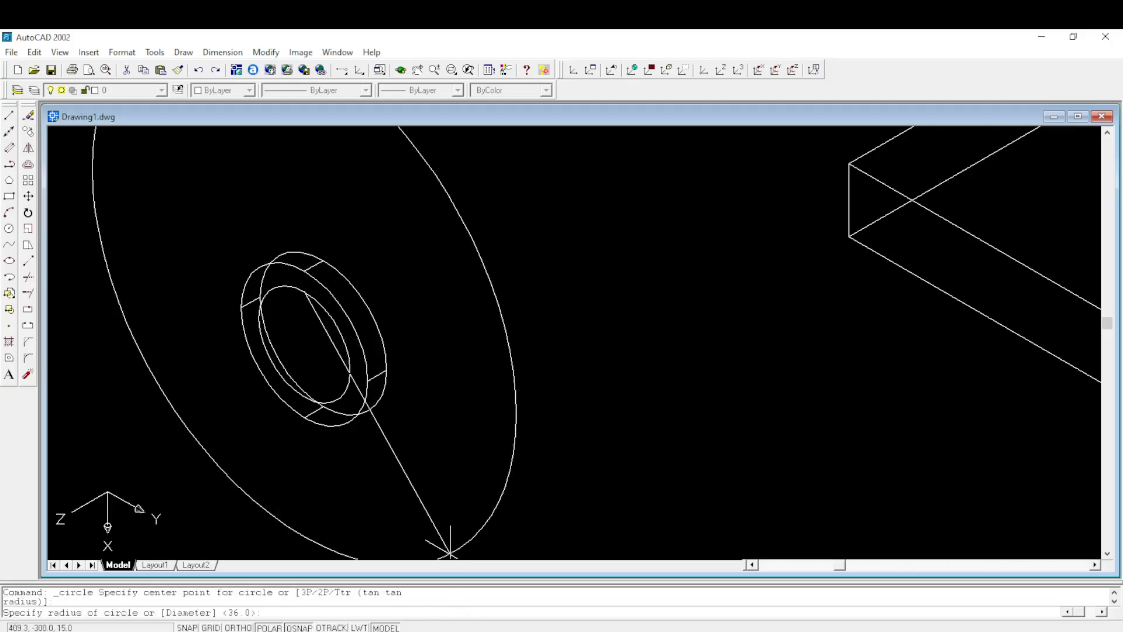
{"action": "left_click", "coordinate": [433, 590]}
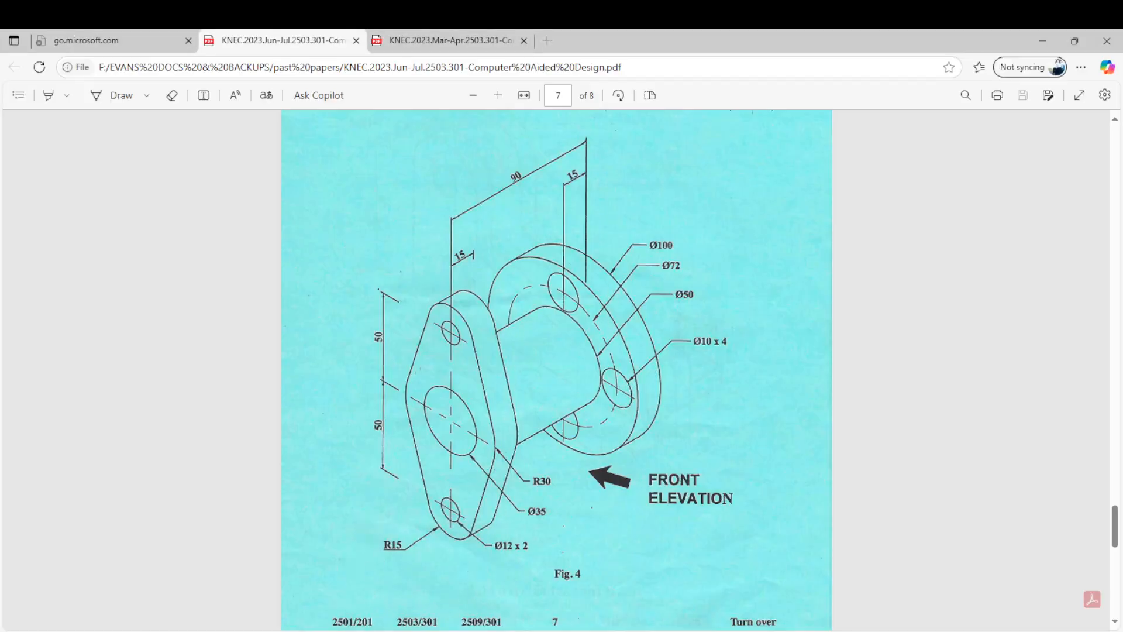
{"action": "left_click", "coordinate": [447, 584]}
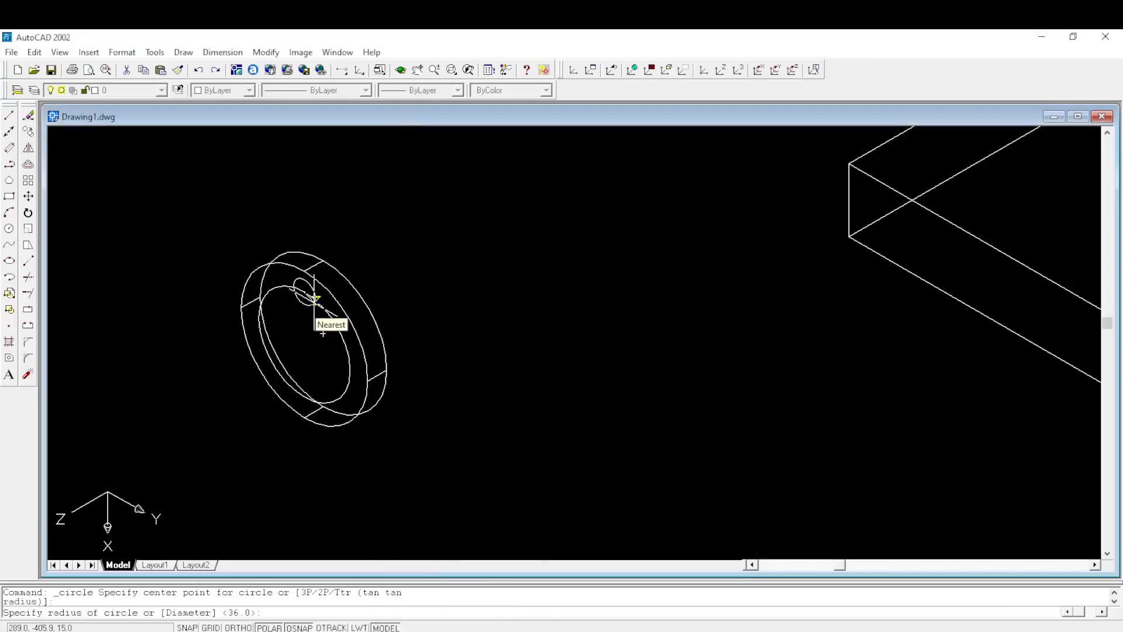
{"action": "key", "text": "Return"}
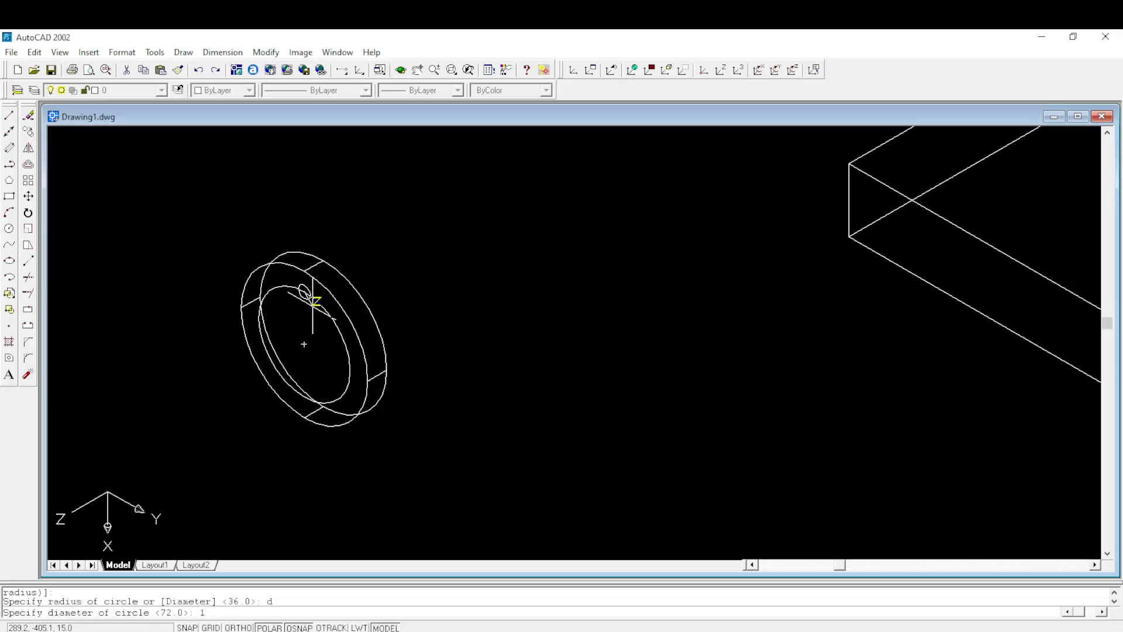
{"action": "type", "text": "10"}
{"action": "key", "text": "Return"}
{"action": "scroll", "coordinate": [306, 283], "scroll_direction": "up", "scroll_amount": 3}
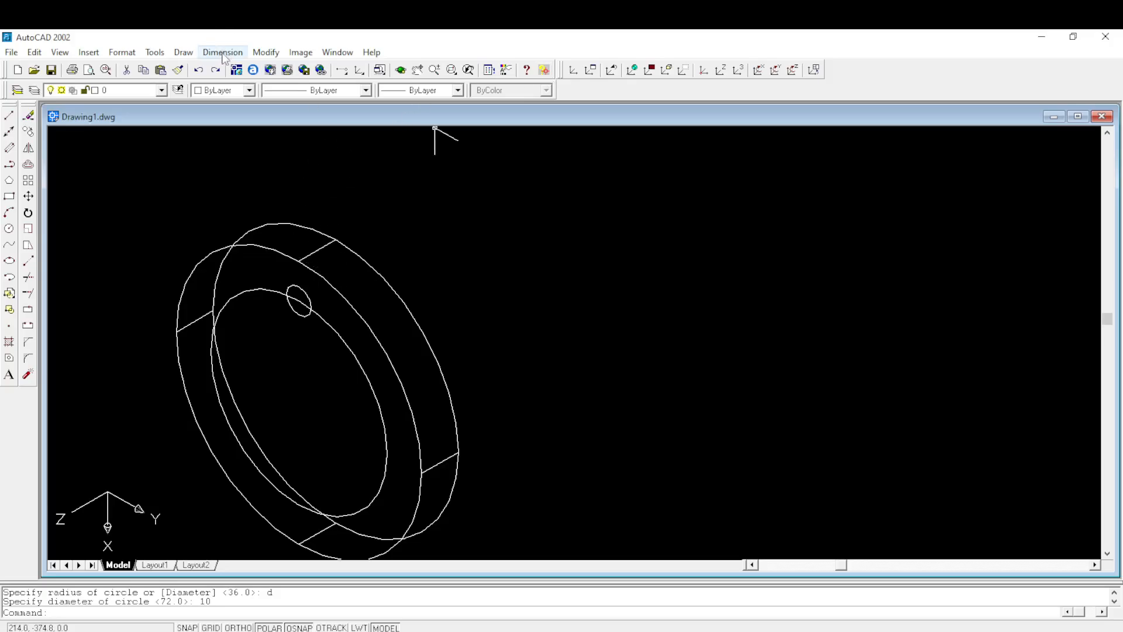
- Extrude the 10 diameter circle to a height of 15 with a taper angle of 0
{"action": "left_click", "coordinate": [181, 52]}
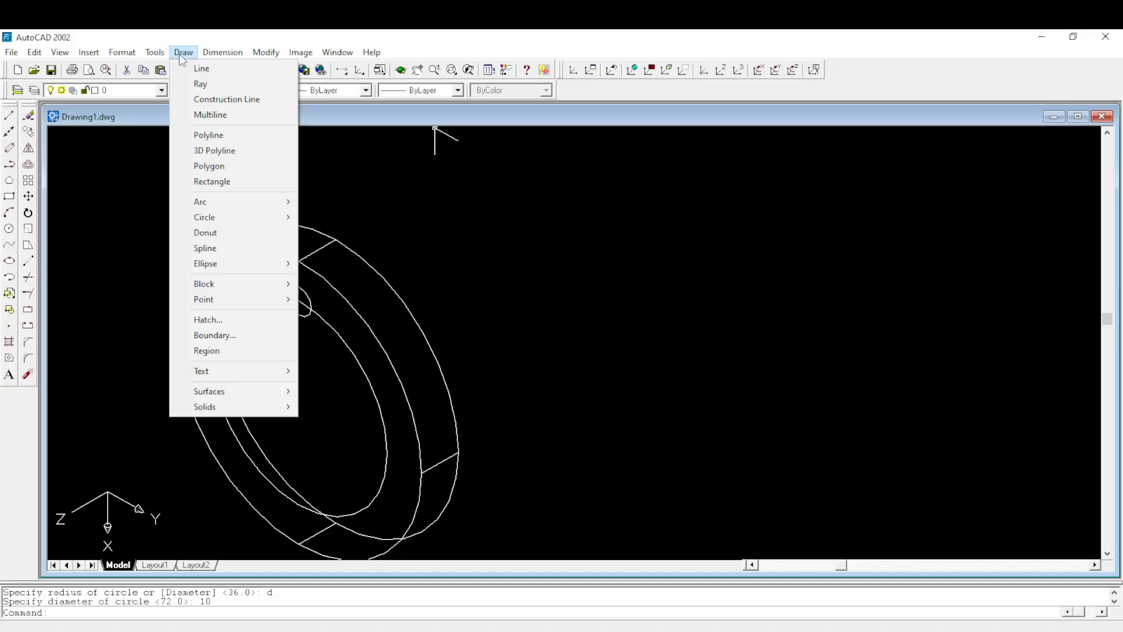
{"action": "mouse_move", "coordinate": [223, 409]}
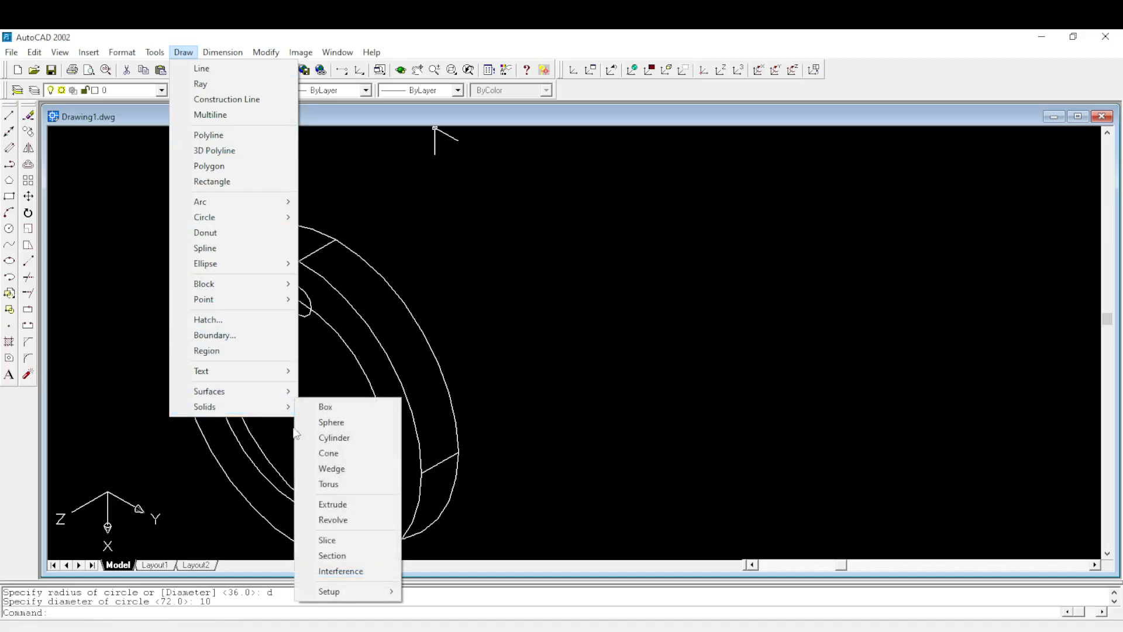
{"action": "left_click", "coordinate": [337, 505]}
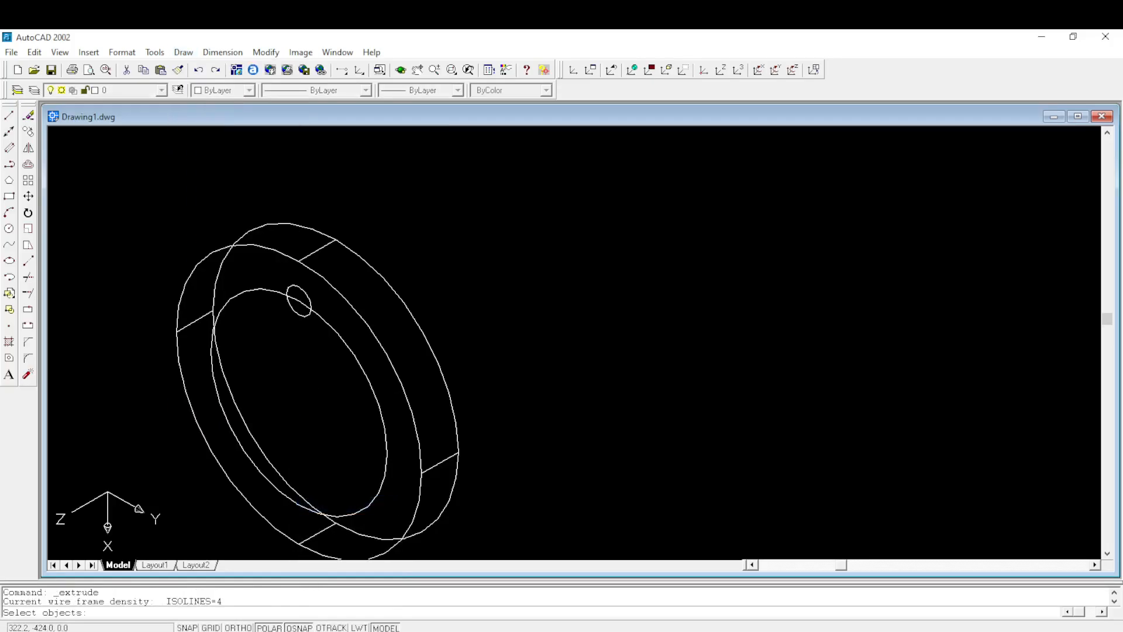
{"action": "left_click", "coordinate": [303, 288]}
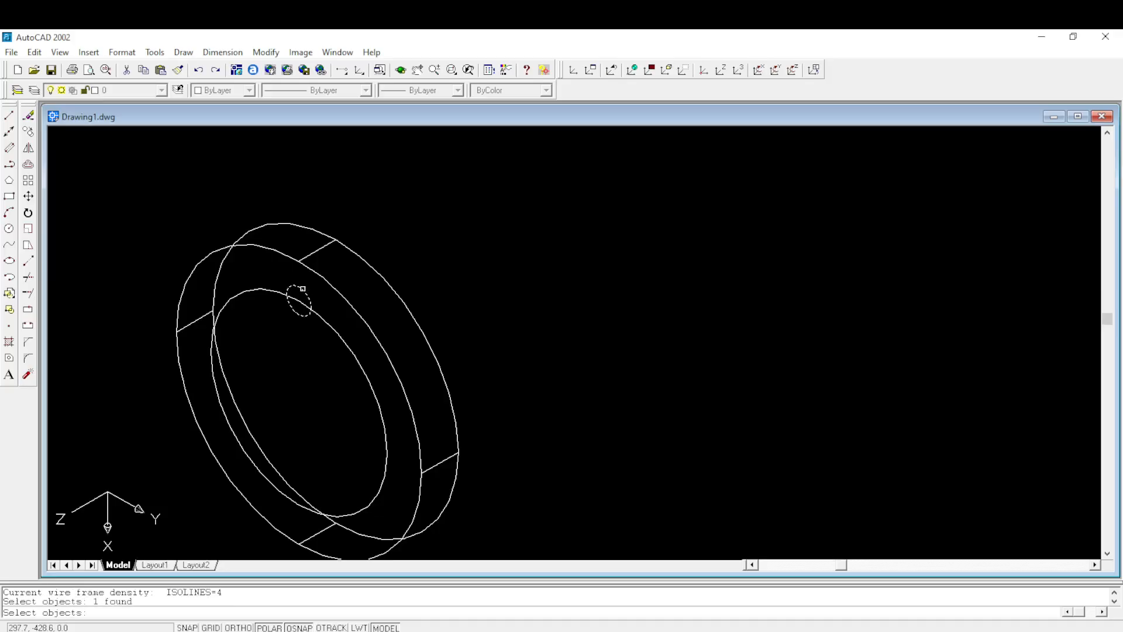
{"action": "key", "text": "Return"}
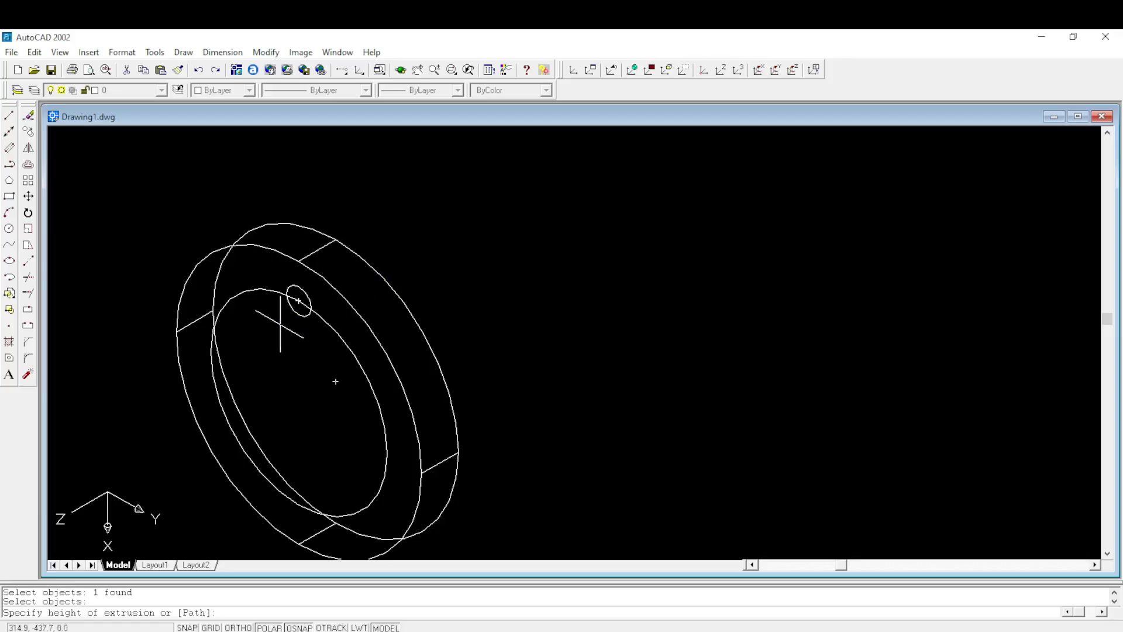
{"action": "type", "text": "15"}
{"action": "key", "text": "Return"}
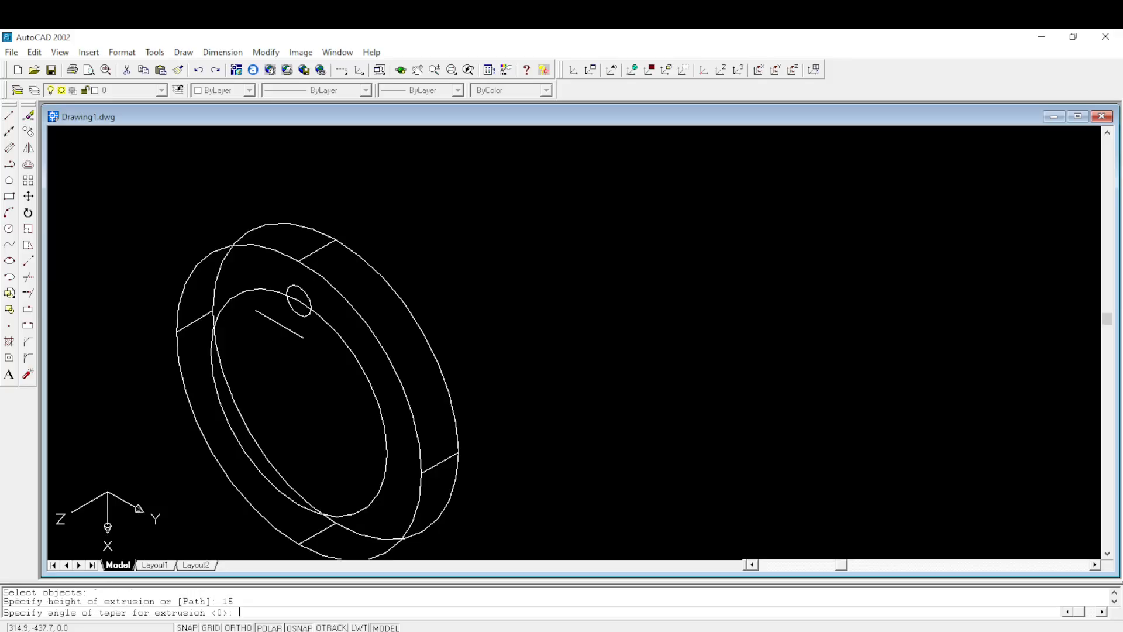
{"action": "key", "text": "Return"}
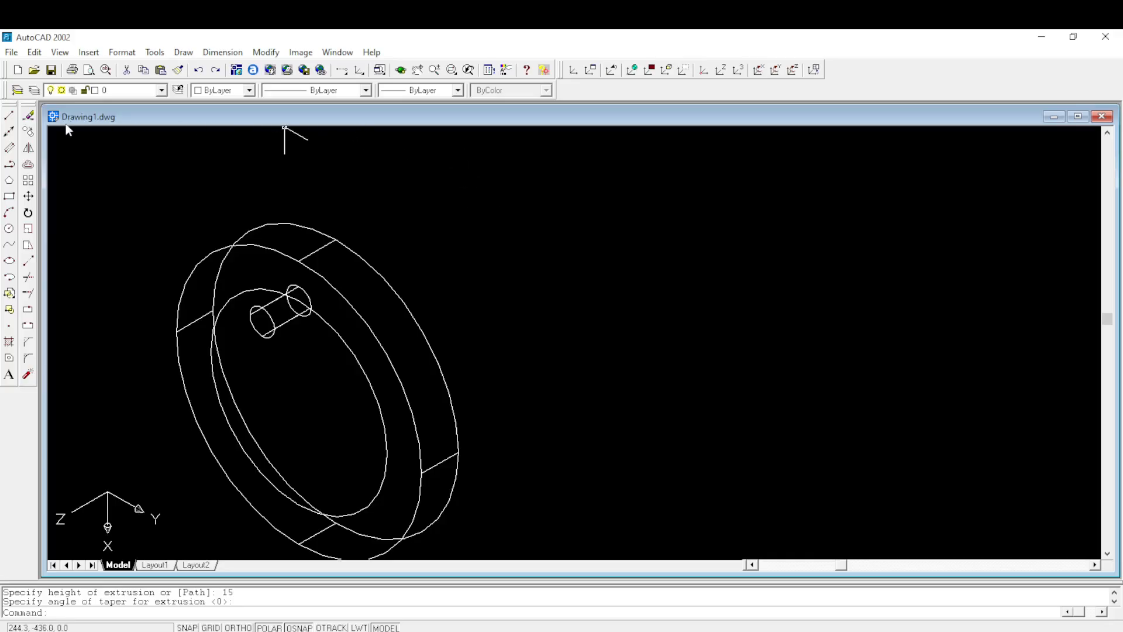
- Move the small cylinder back into the disc, from its protruding end's centre to its other end's centre on the pitch circle
{"action": "left_click", "coordinate": [28, 196]}
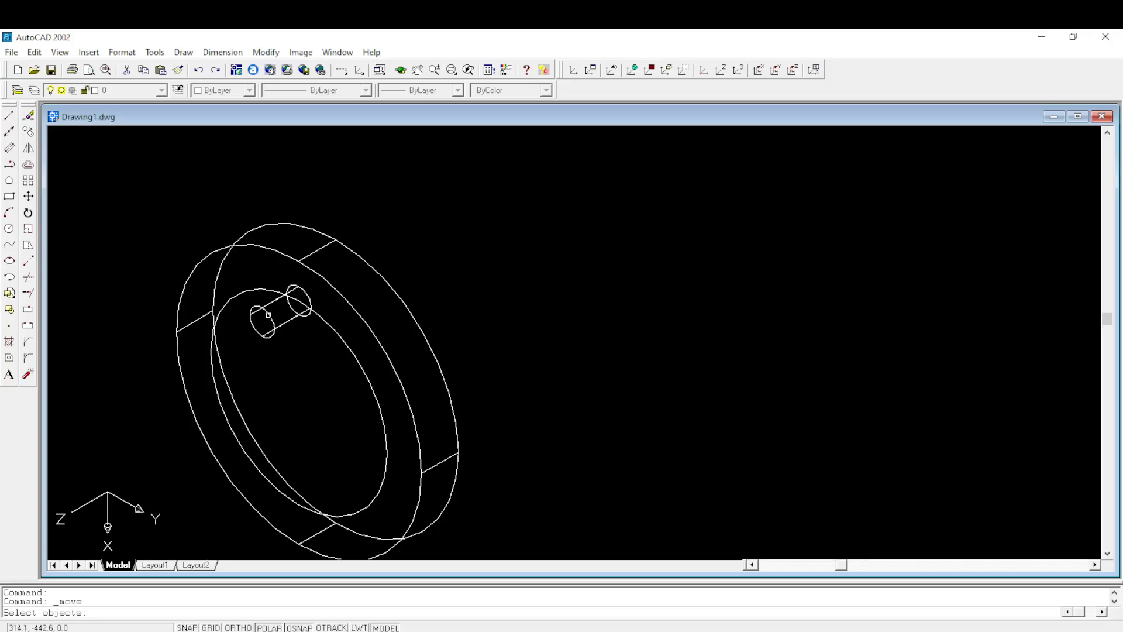
{"action": "left_click", "coordinate": [269, 314]}
{"action": "key", "text": "Return"}
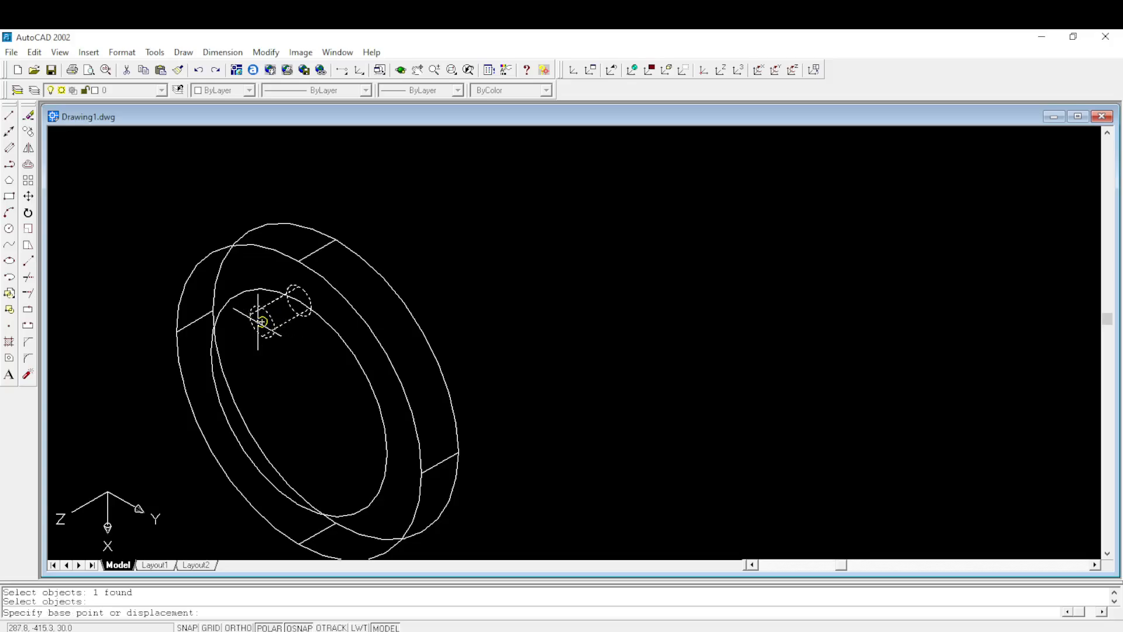
{"action": "left_click", "coordinate": [262, 322]}
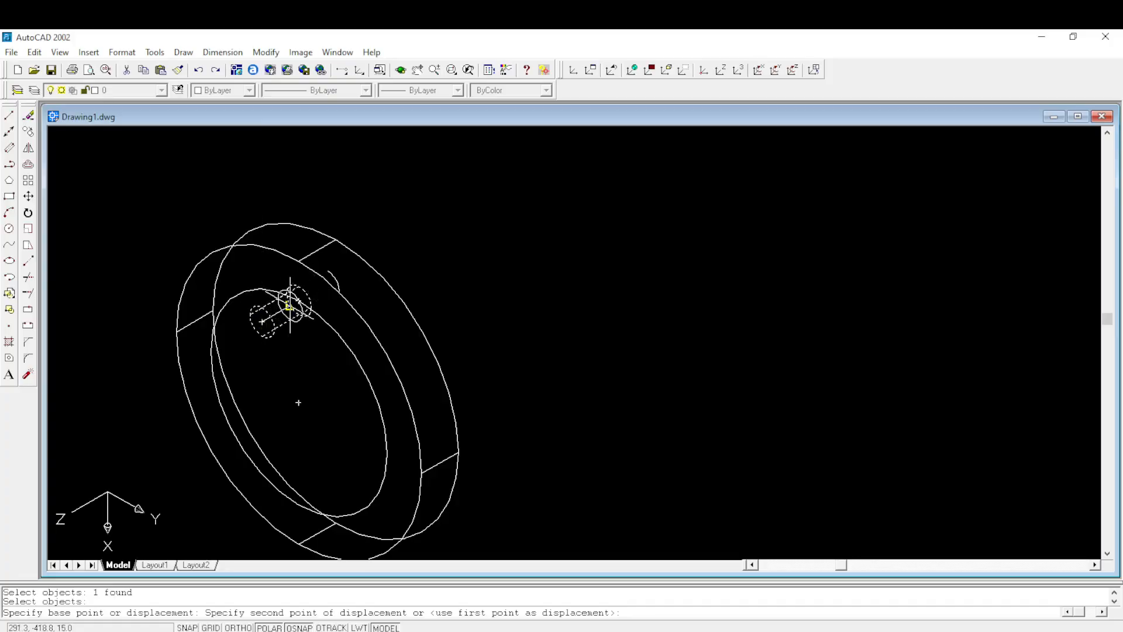
{"action": "left_click", "coordinate": [296, 299]}
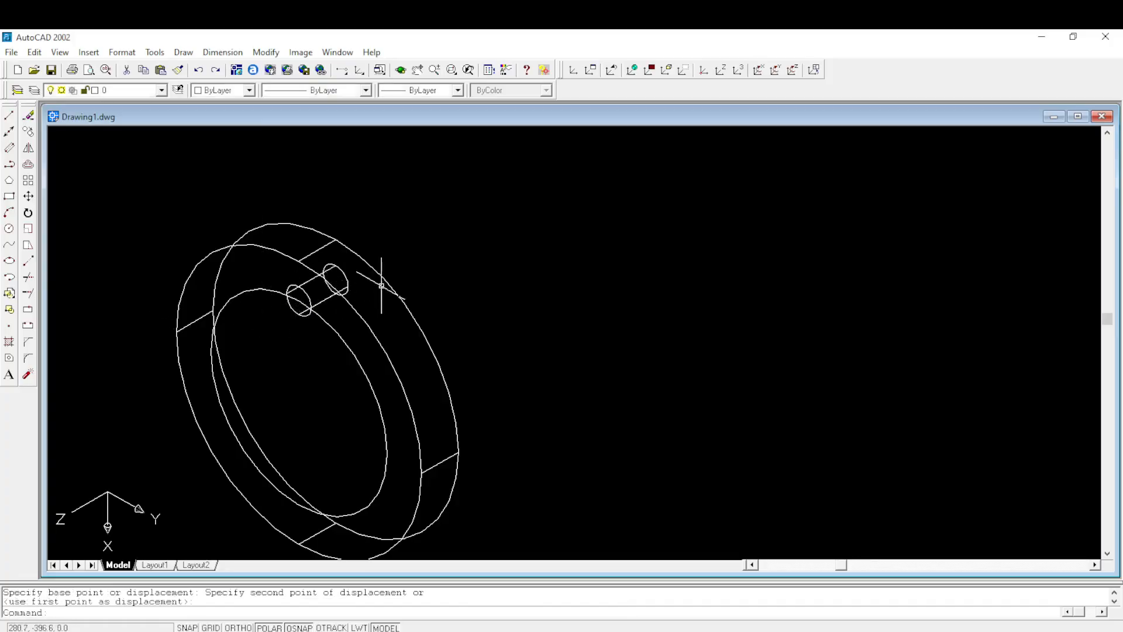
- Copy the small cylinder from its front-face centre to the right quadrant of the pitch circle
{"action": "scroll", "coordinate": [477, 269], "scroll_direction": "down", "scroll_amount": 2}
{"action": "scroll", "coordinate": [457, 328], "scroll_direction": "up", "scroll_amount": 1}
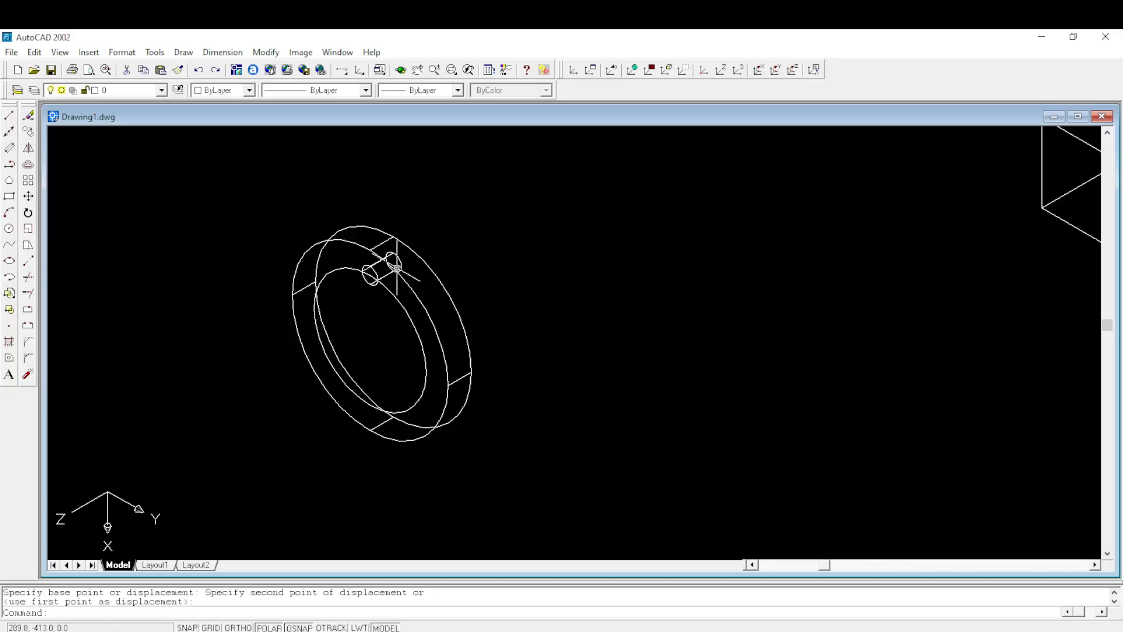
{"action": "middle_click_drag", "start_coordinate": [353, 277], "coordinate": [419, 259]}
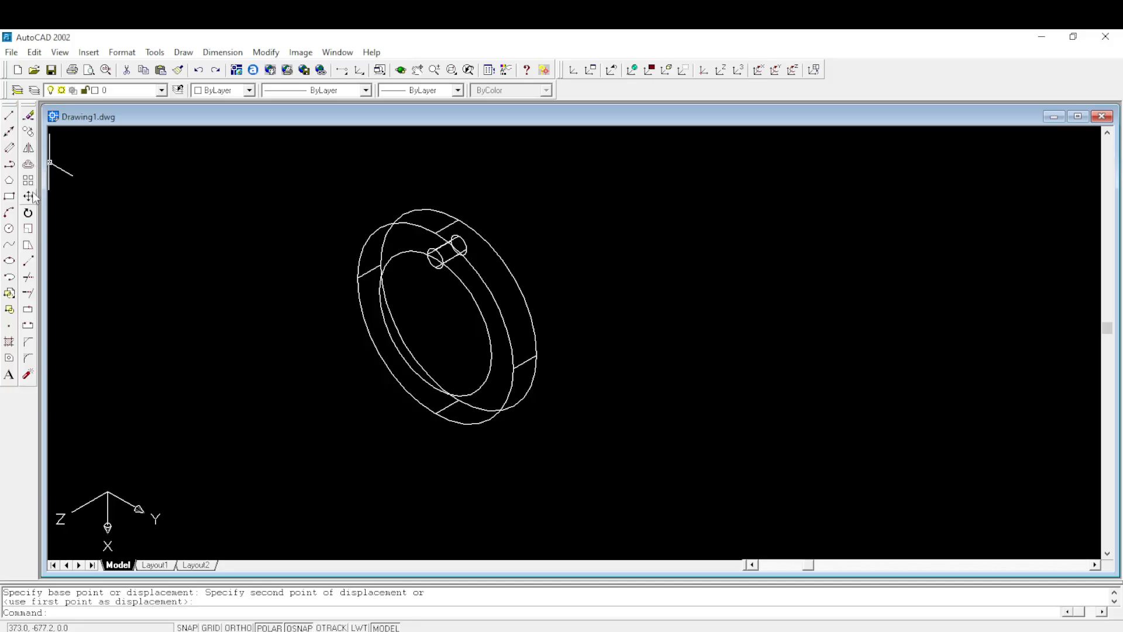
{"action": "left_click", "coordinate": [28, 131]}
{"action": "scroll", "coordinate": [435, 279], "scroll_direction": "up", "scroll_amount": 1}
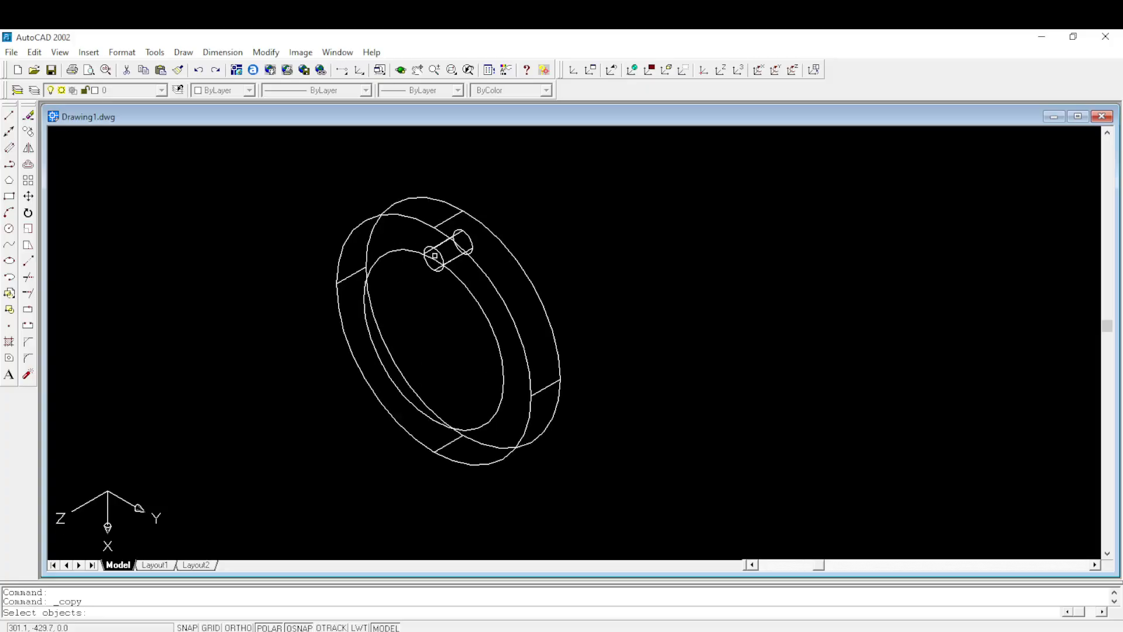
{"action": "left_click", "coordinate": [439, 250]}
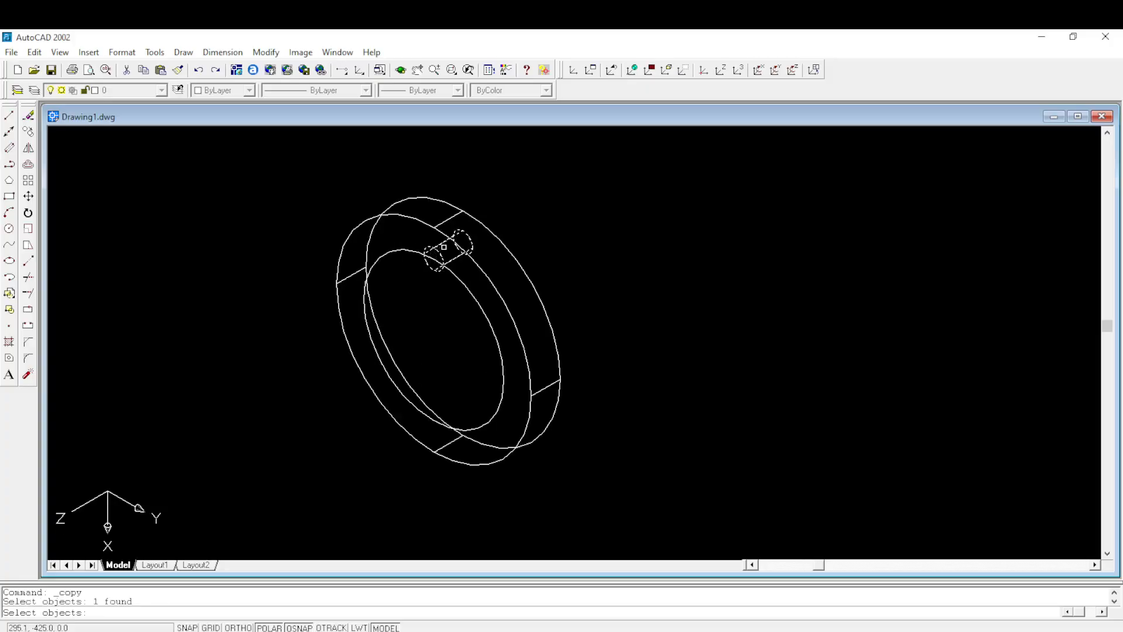
{"action": "scroll", "coordinate": [444, 246], "scroll_direction": "up", "scroll_amount": 1}
{"action": "key", "text": "Return"}
{"action": "left_click", "coordinate": [430, 261]}
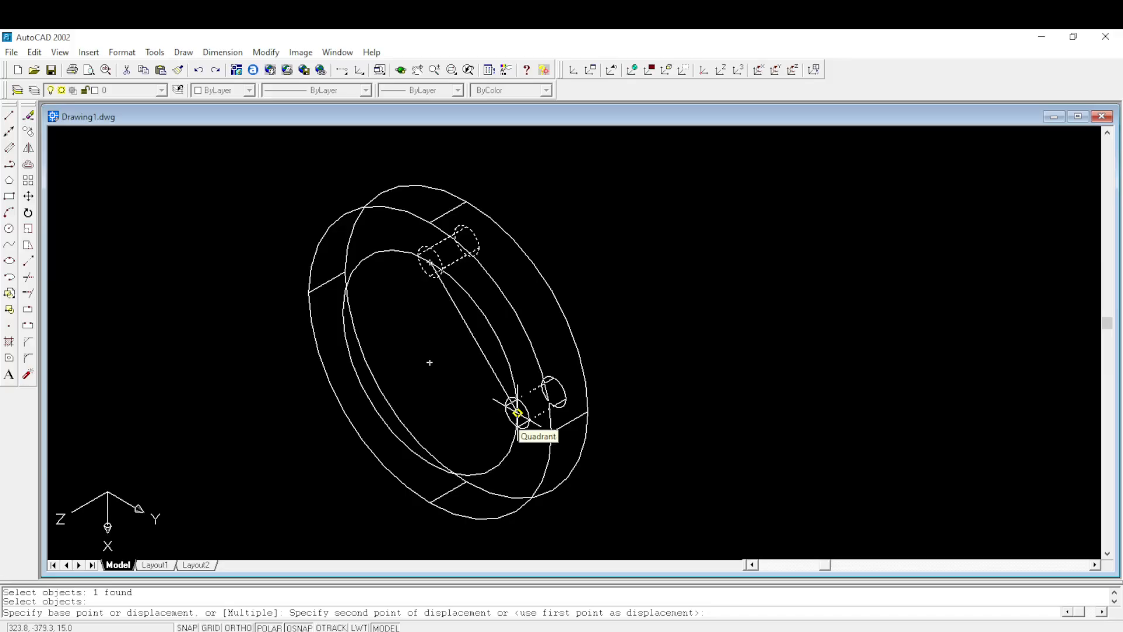
{"action": "left_click", "coordinate": [517, 413]}
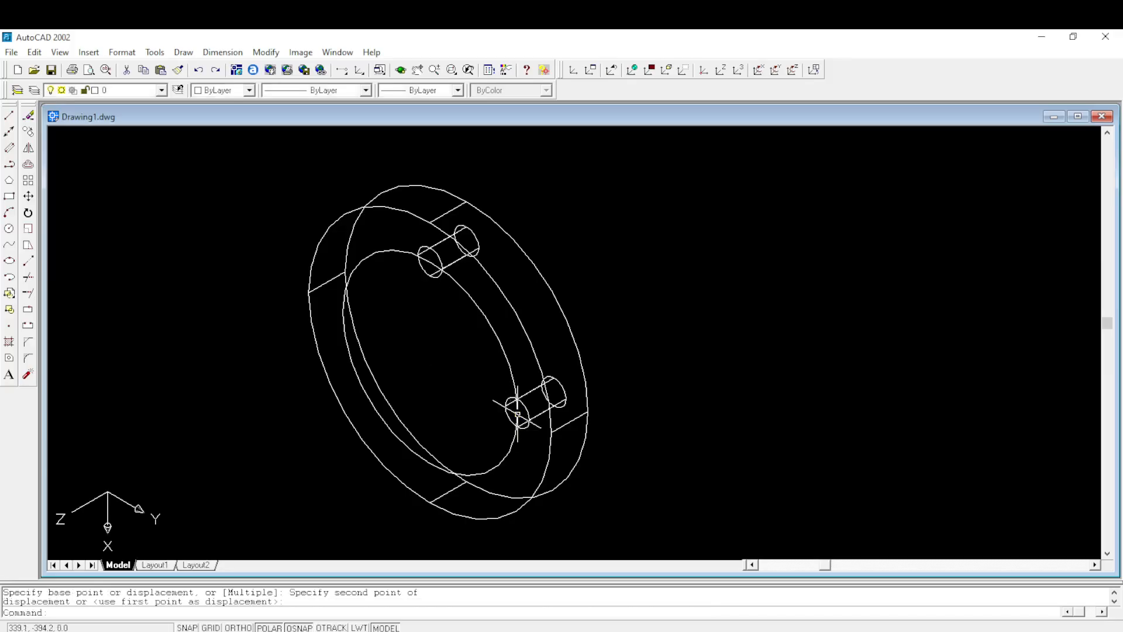
- Copy the right-hand small cylinder from its front-face centre to the bottom quadrant of the pitch circle
{"action": "right_click", "coordinate": [477, 364]}
{"action": "left_click", "coordinate": [496, 373]}
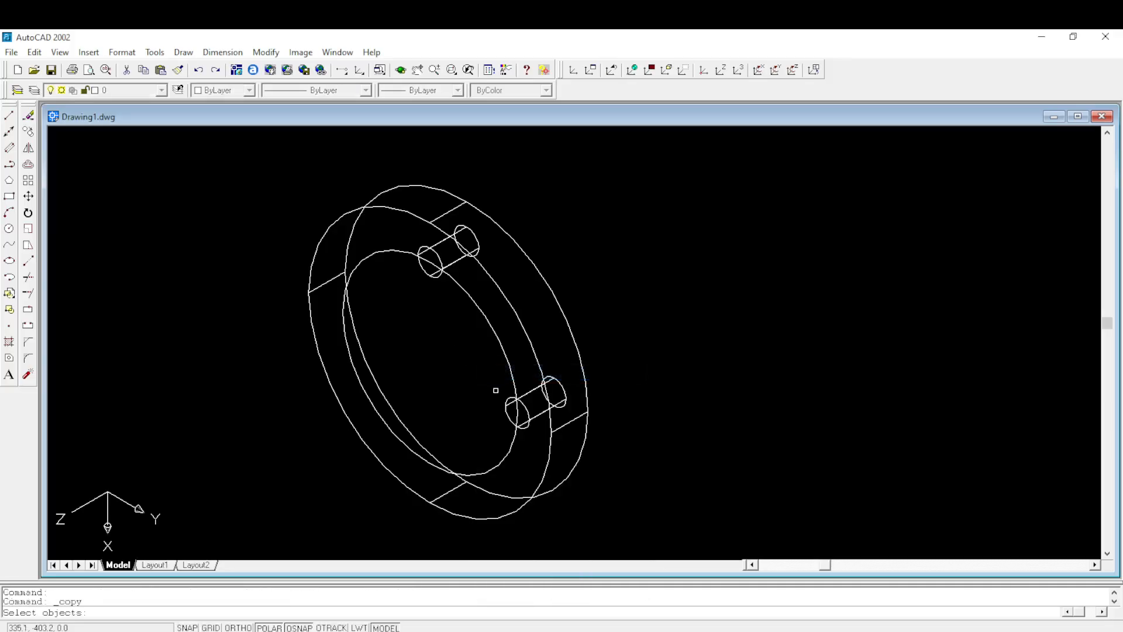
{"action": "left_click", "coordinate": [508, 400]}
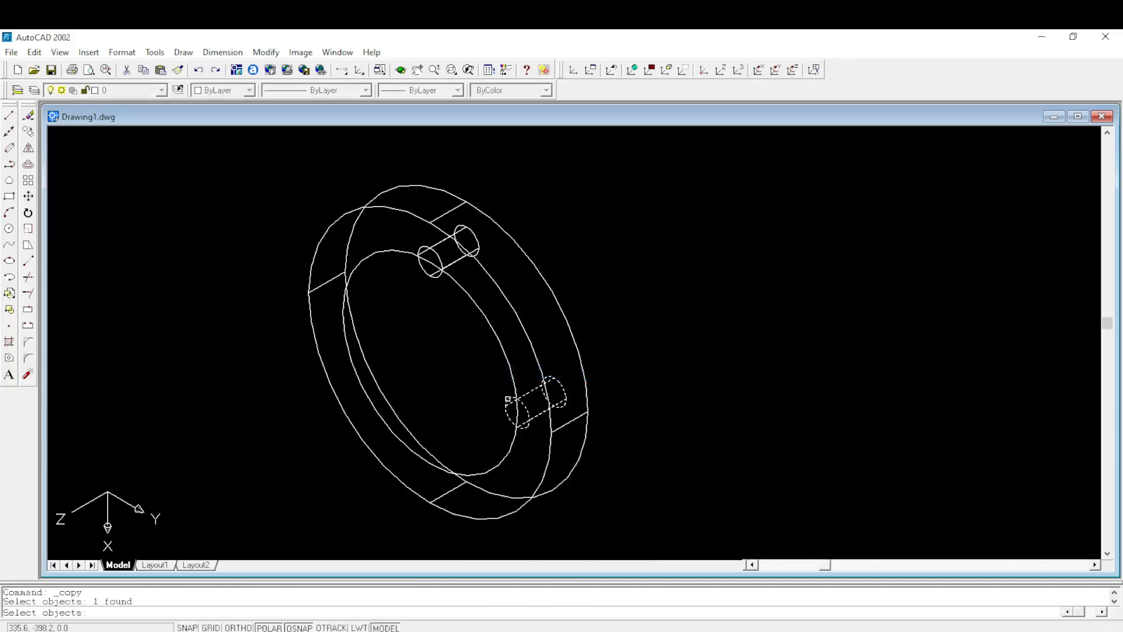
{"action": "key", "text": "Return"}
{"action": "left_click", "coordinate": [517, 413]}
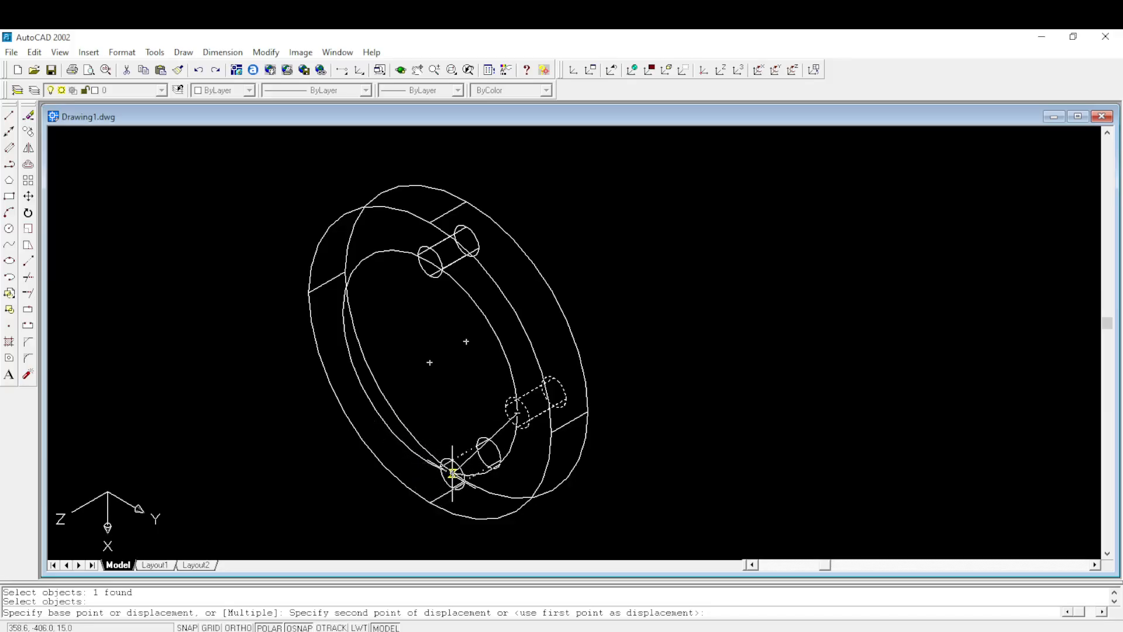
{"action": "scroll", "coordinate": [452, 472], "scroll_direction": "up", "scroll_amount": 1}
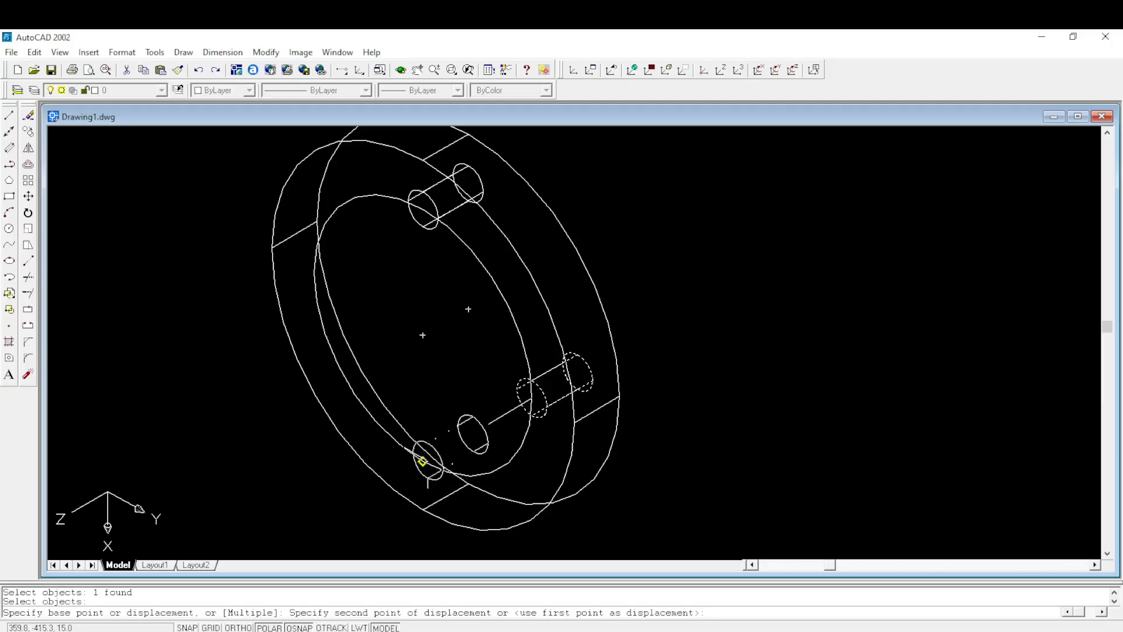
{"action": "left_click", "coordinate": [422, 461]}
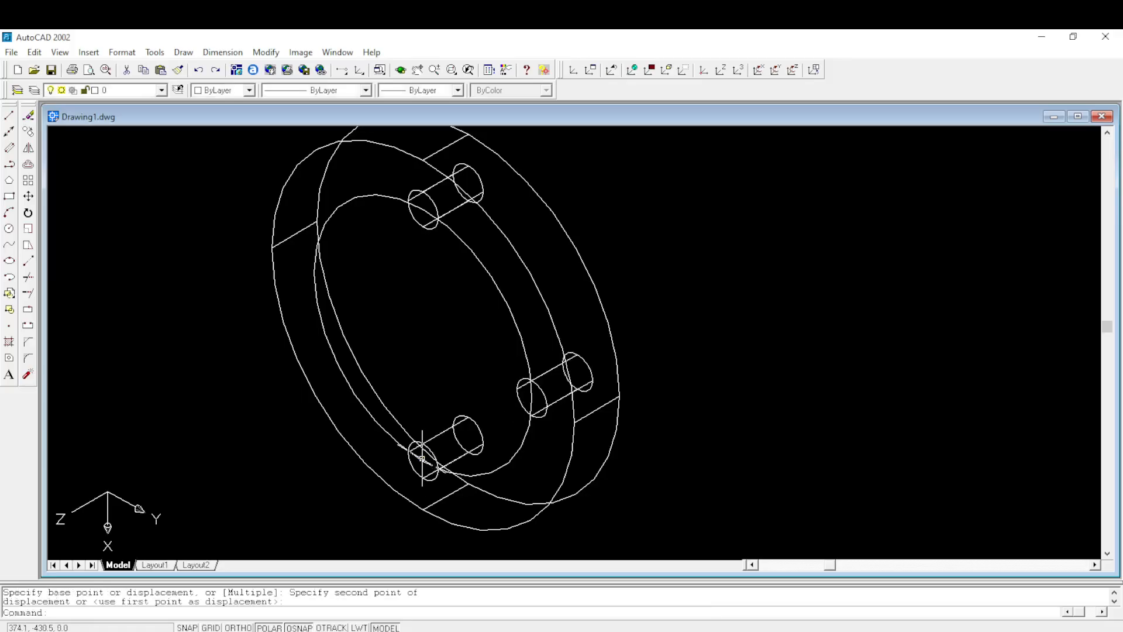
- Copy the bottom small cylinder from its front-face centre to the left quadrant of the pitch circle
{"action": "right_click", "coordinate": [401, 337]}
{"action": "left_click", "coordinate": [414, 347]}
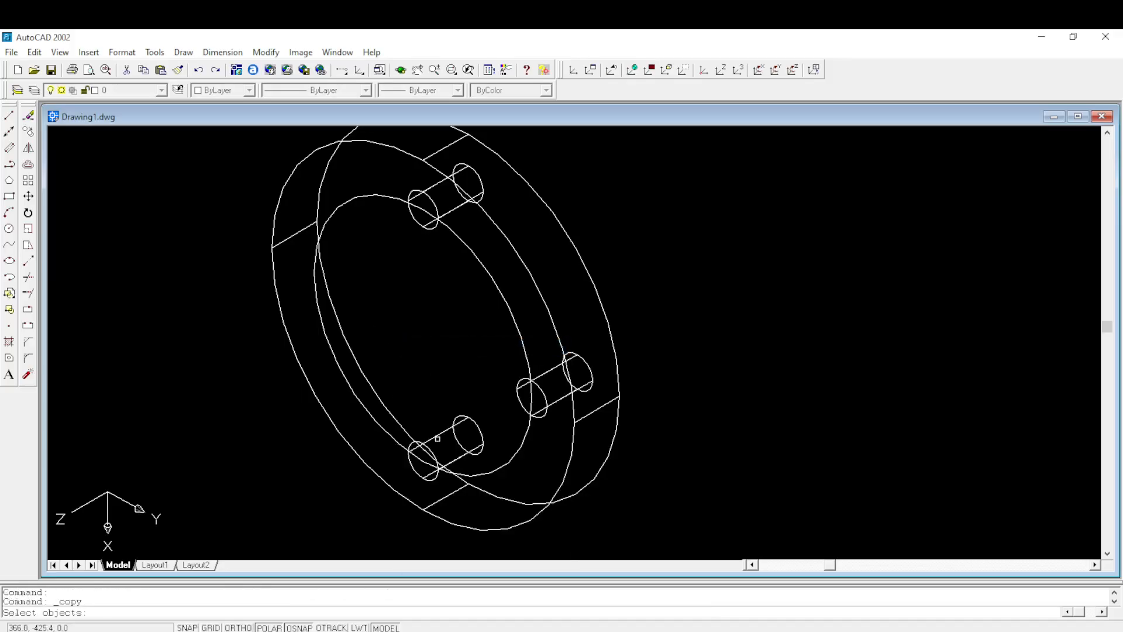
{"action": "left_click", "coordinate": [433, 450]}
{"action": "key", "text": "Return"}
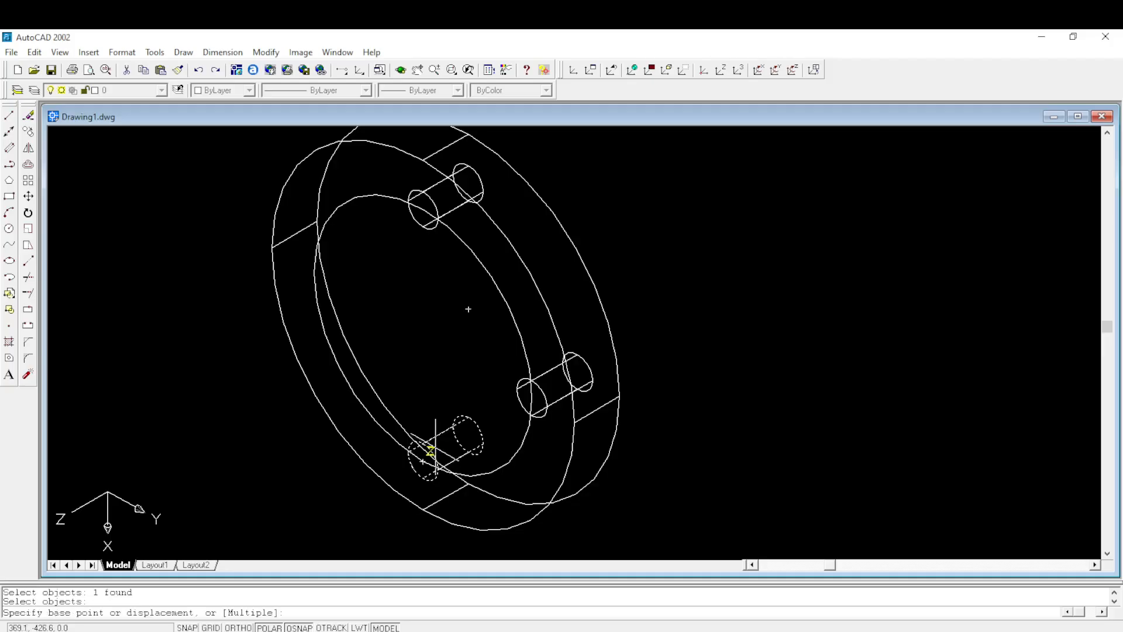
{"action": "left_click", "coordinate": [423, 460]}
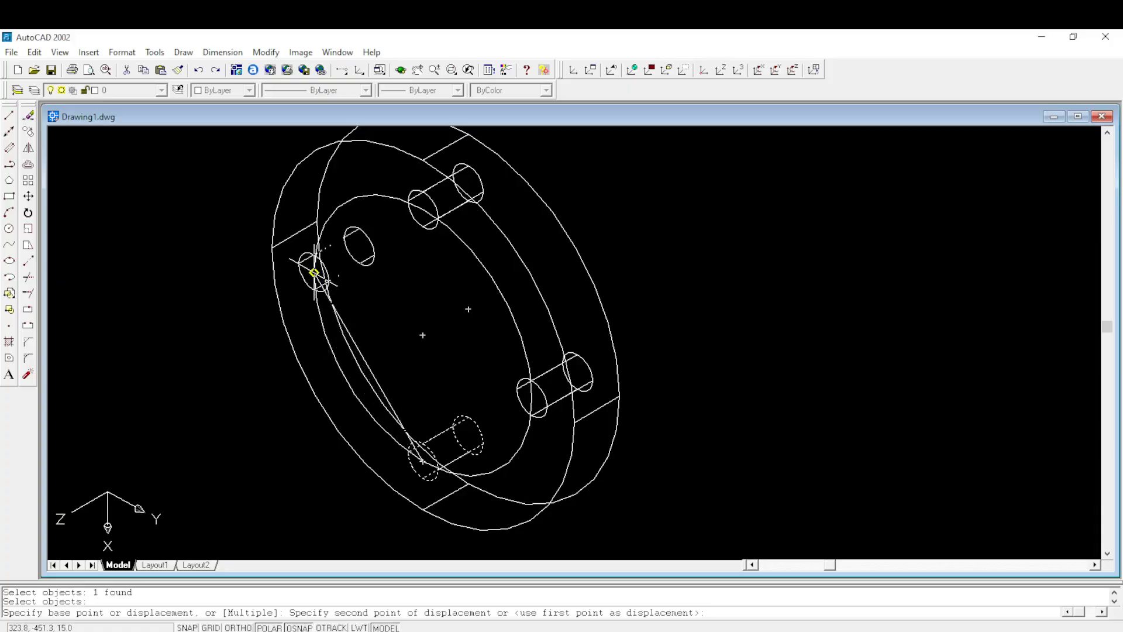
{"action": "left_click", "coordinate": [314, 273]}
{"action": "scroll", "coordinate": [682, 268], "scroll_direction": "down", "scroll_amount": 2}
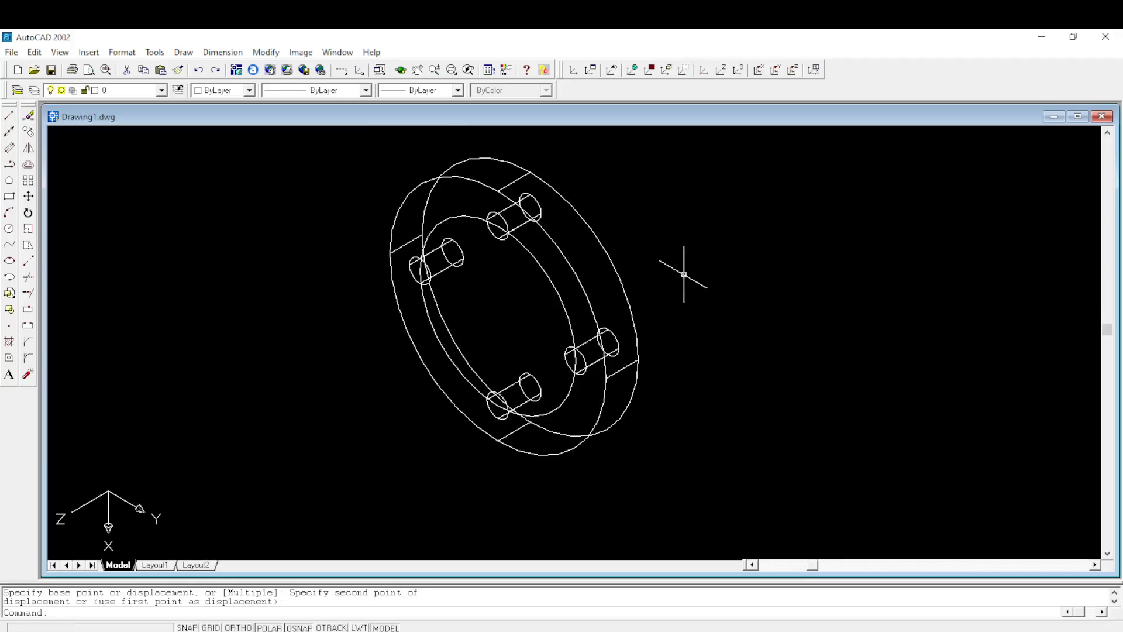
- Subtract the four small cylinders on the pitch circle from the large disc to cut the flange's bolt holes
{"action": "middle_click_drag", "start_coordinate": [719, 264], "coordinate": [781, 239]}
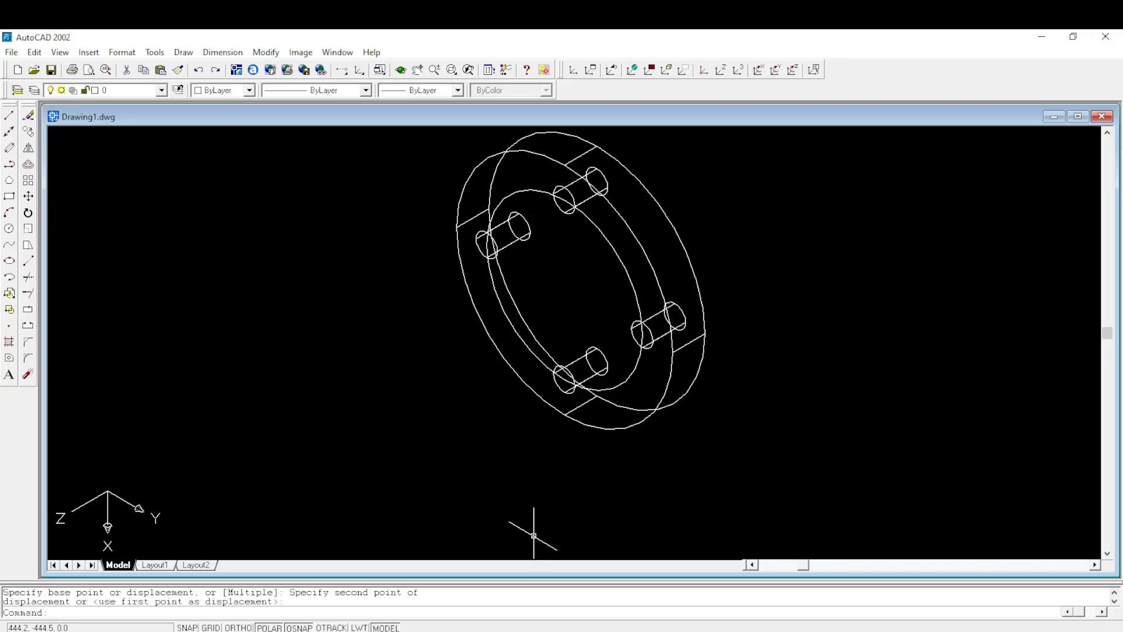
{"action": "left_click", "coordinate": [427, 585]}
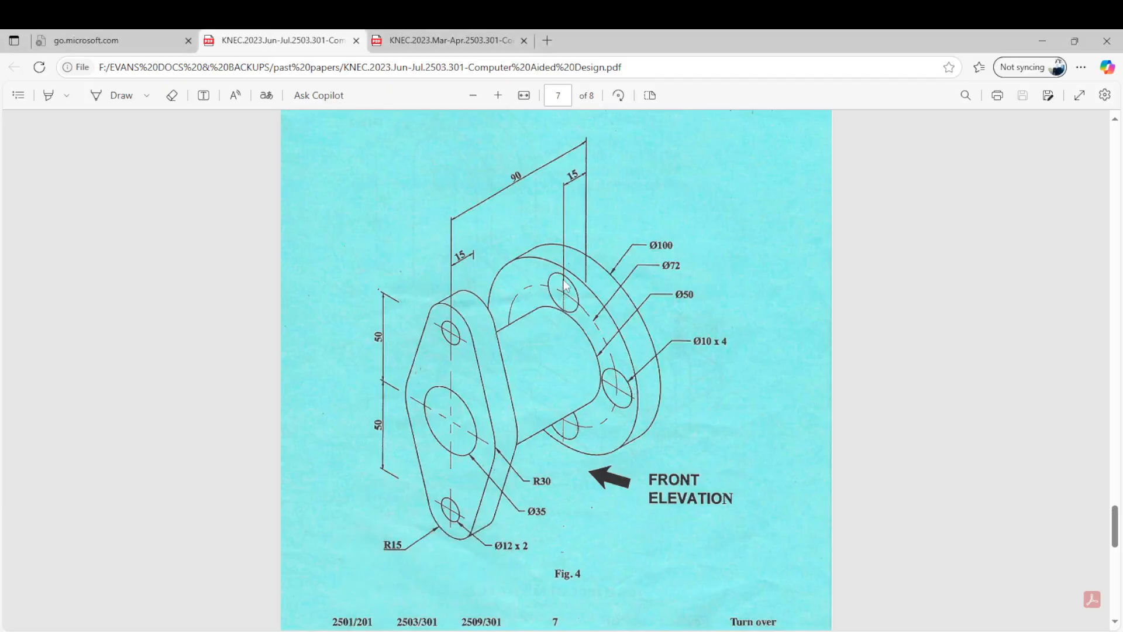
{"action": "mouse_move", "coordinate": [462, 631]}
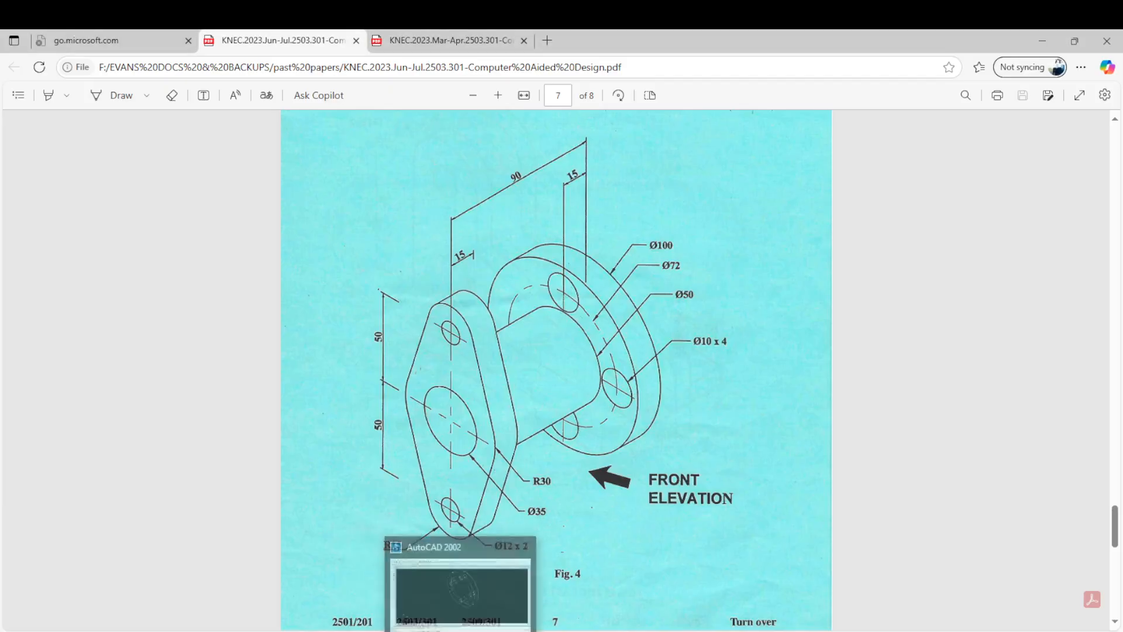
{"action": "left_click", "coordinate": [463, 591]}
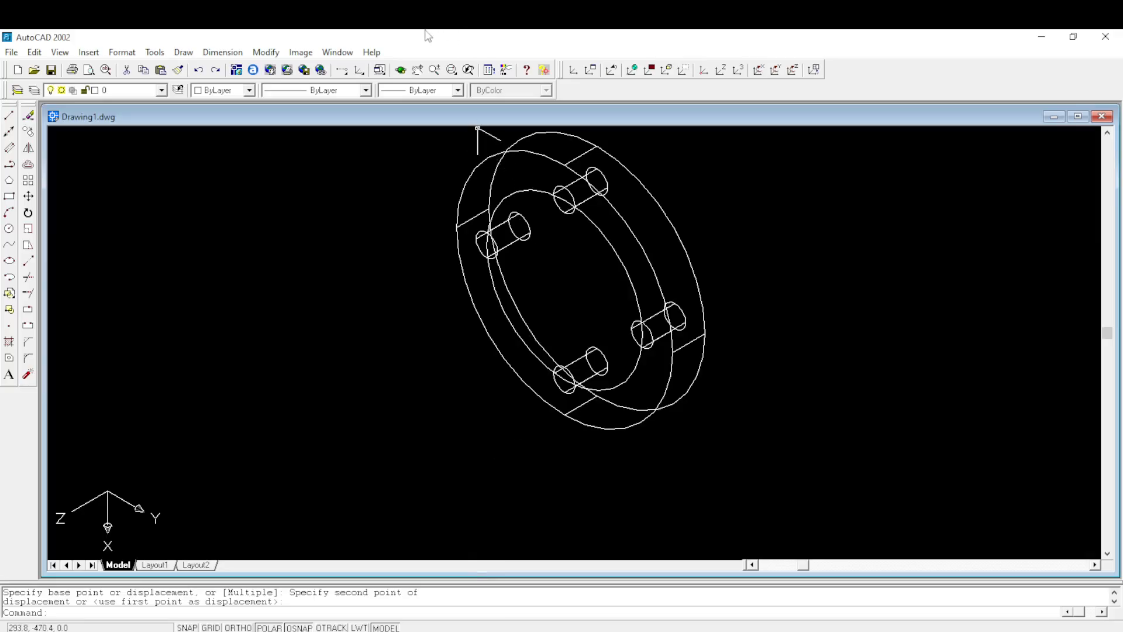
{"action": "left_click", "coordinate": [266, 52]}
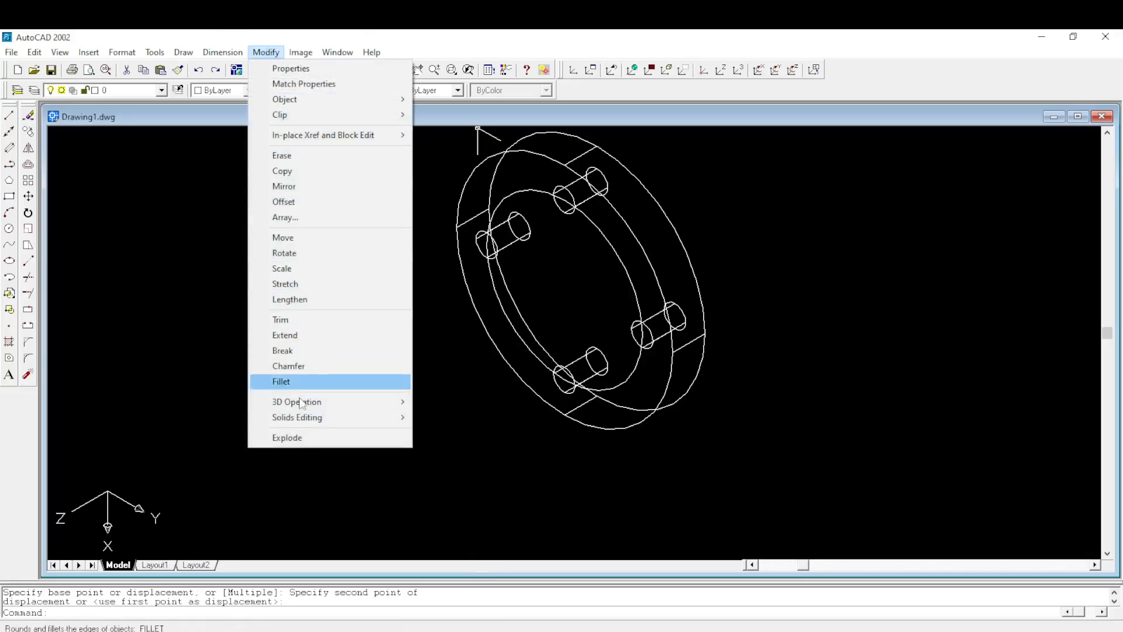
{"action": "mouse_move", "coordinate": [321, 419]}
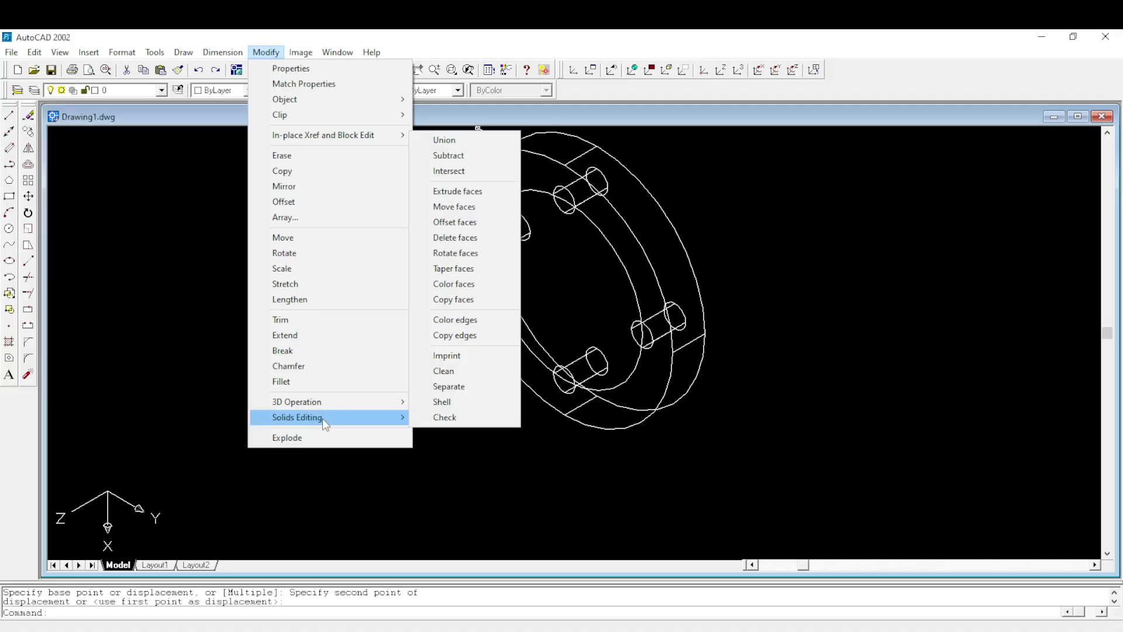
{"action": "left_click", "coordinate": [459, 154]}
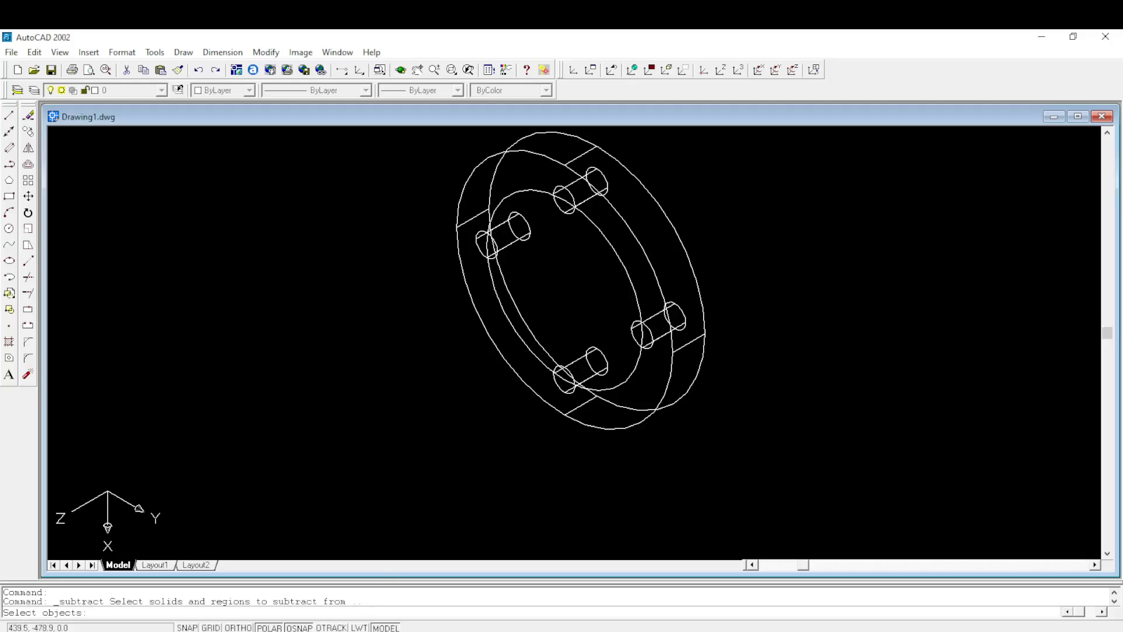
{"action": "left_click", "coordinate": [685, 247]}
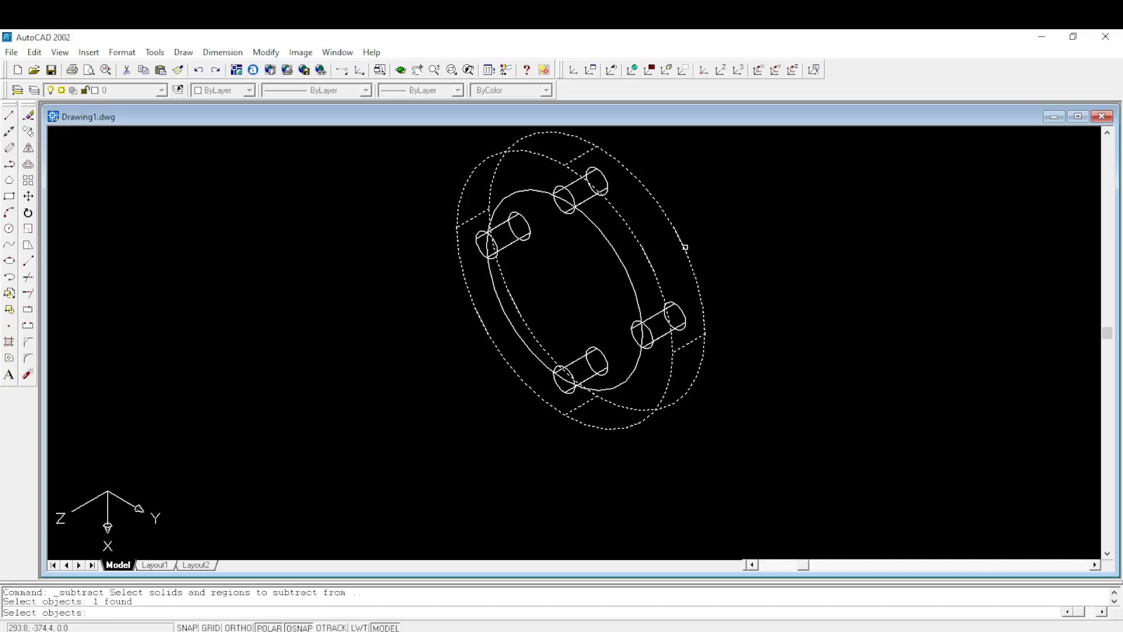
{"action": "key", "text": "Return"}
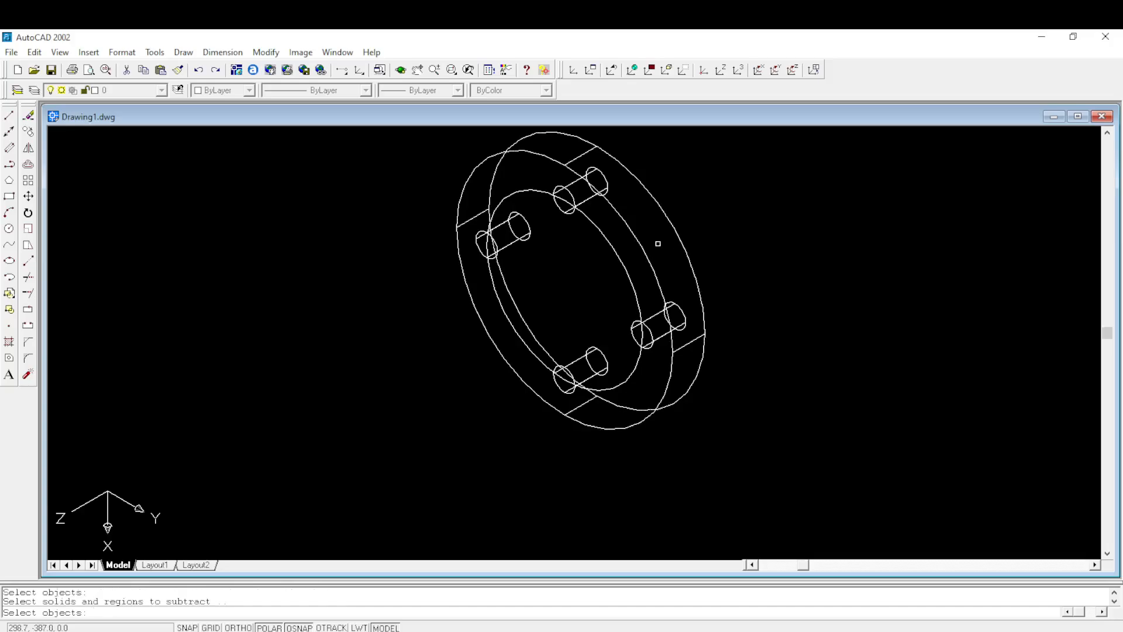
{"action": "left_click", "coordinate": [582, 188]}
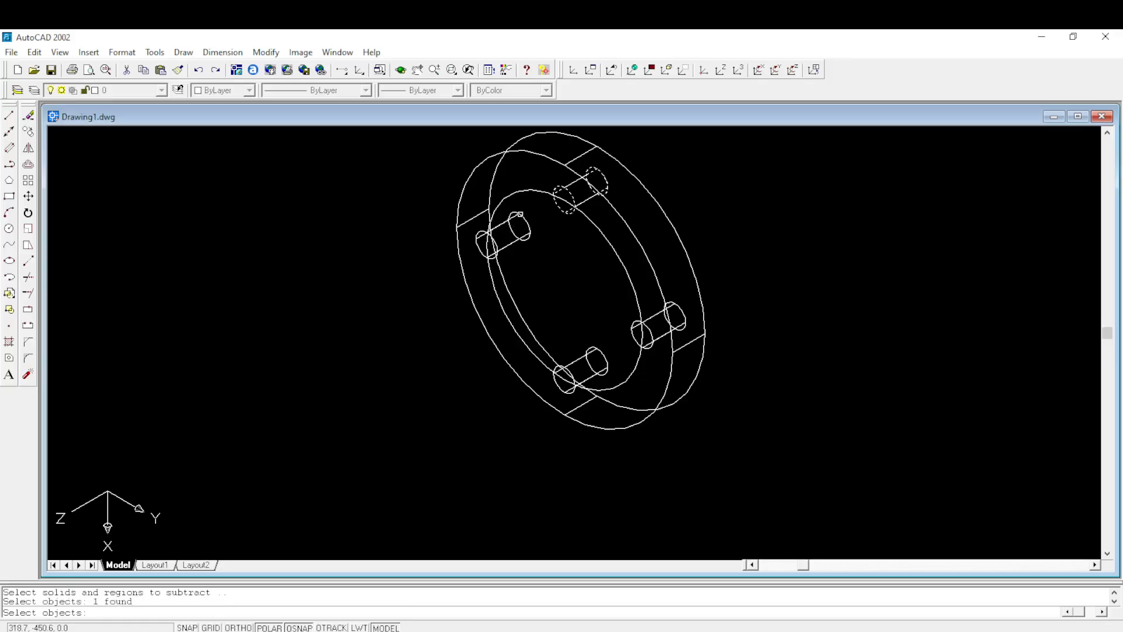
{"action": "left_click", "coordinate": [519, 214]}
{"action": "left_click", "coordinate": [600, 349]}
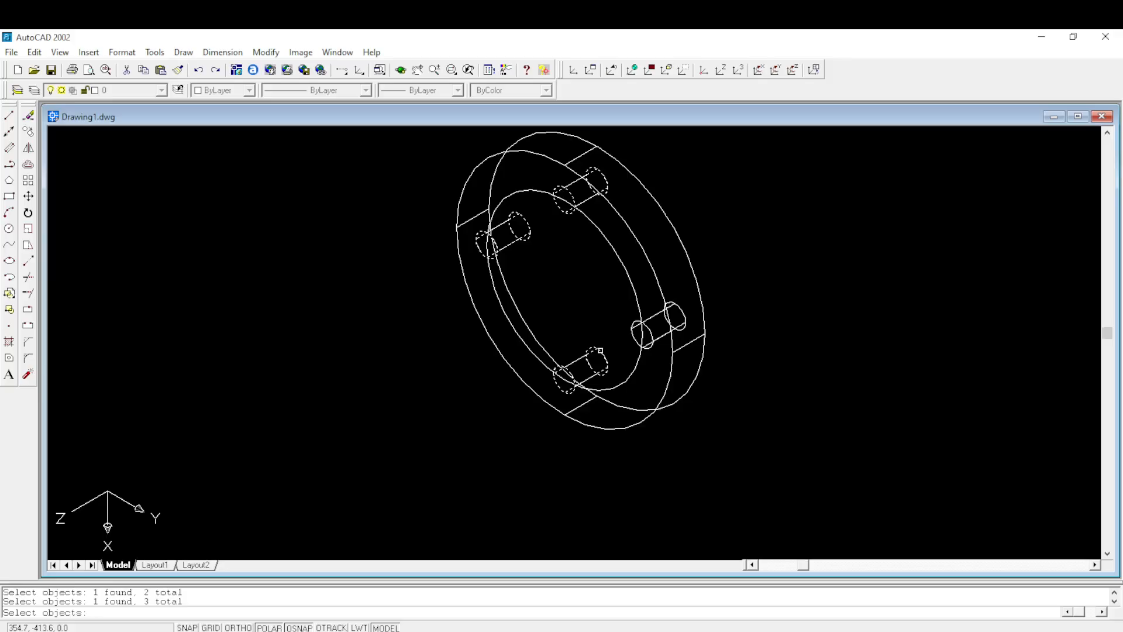
{"action": "left_click", "coordinate": [675, 305]}
{"action": "key", "text": "Return"}
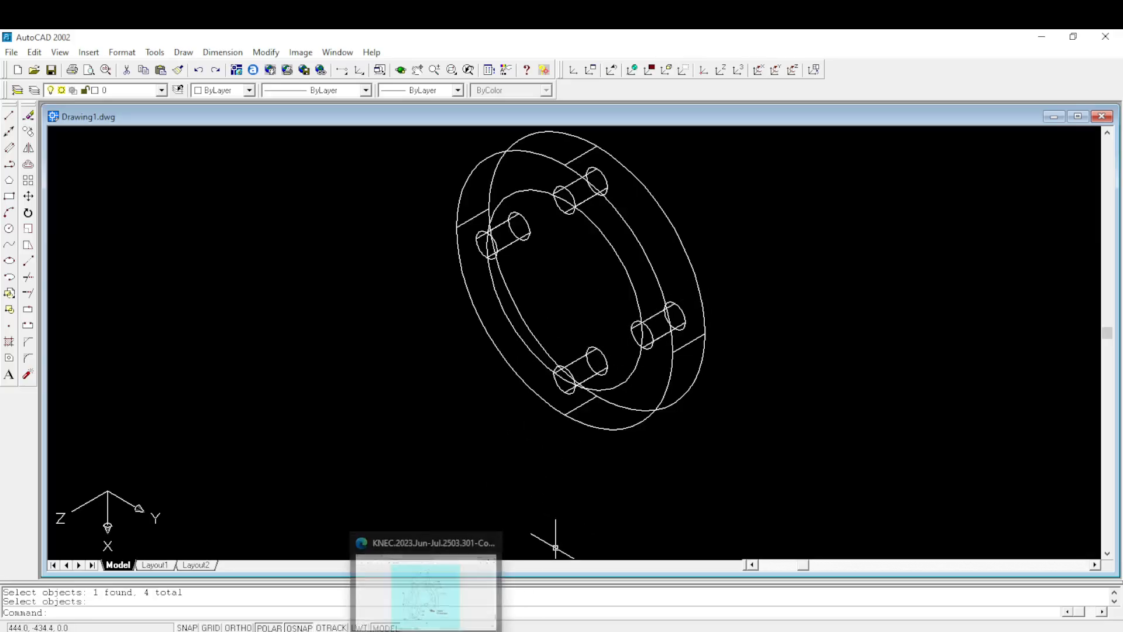
- Draw a 50 mm diameter circle centred on the disc's front face, following the shaft size in Figure 4 of the exam PDF
{"action": "left_click", "coordinate": [426, 608]}
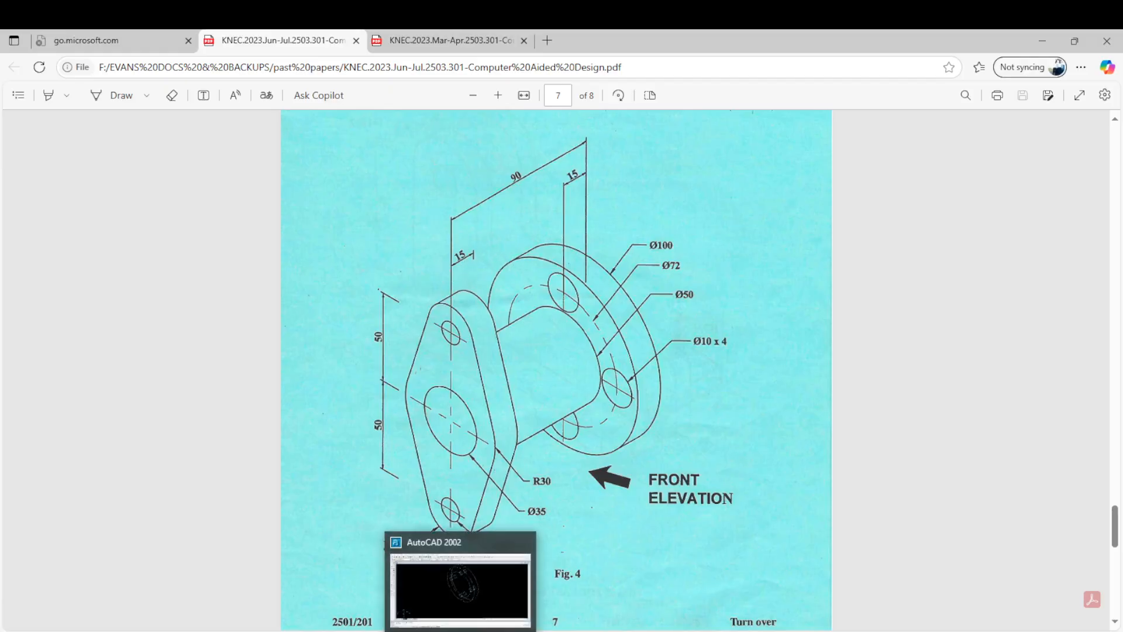
{"action": "left_click", "coordinate": [467, 617]}
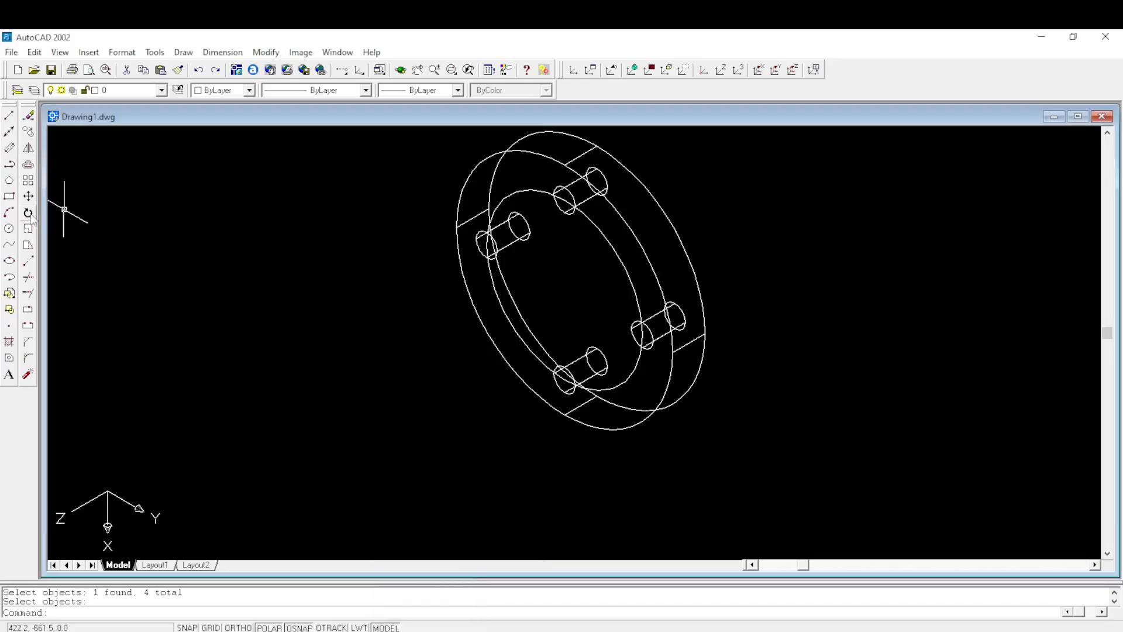
{"action": "left_click", "coordinate": [9, 228]}
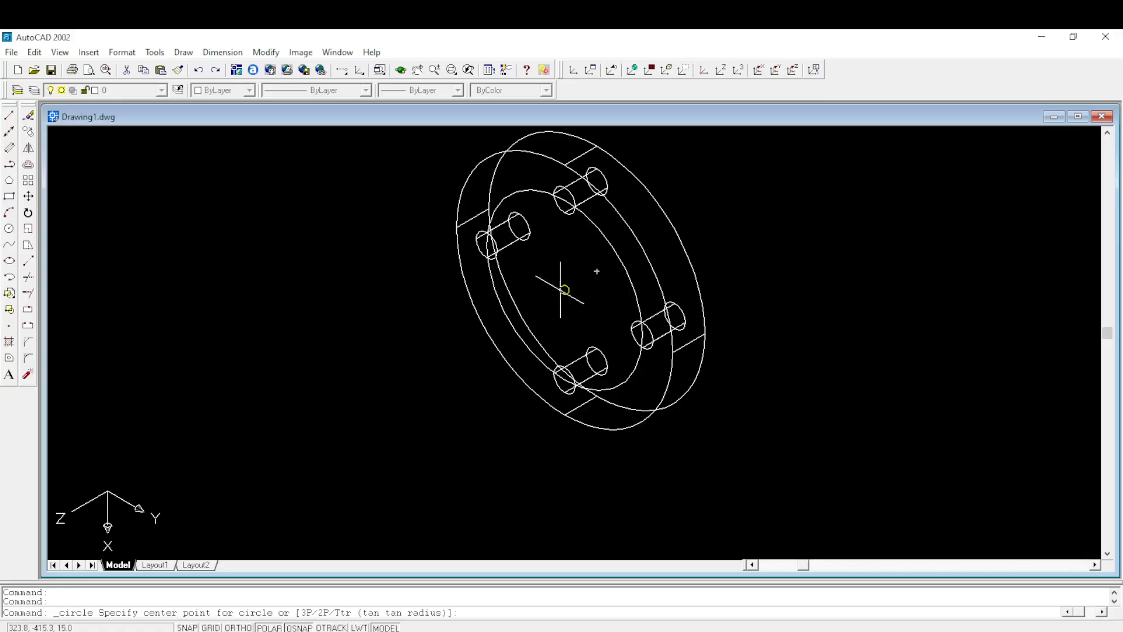
{"action": "left_click", "coordinate": [555, 284]}
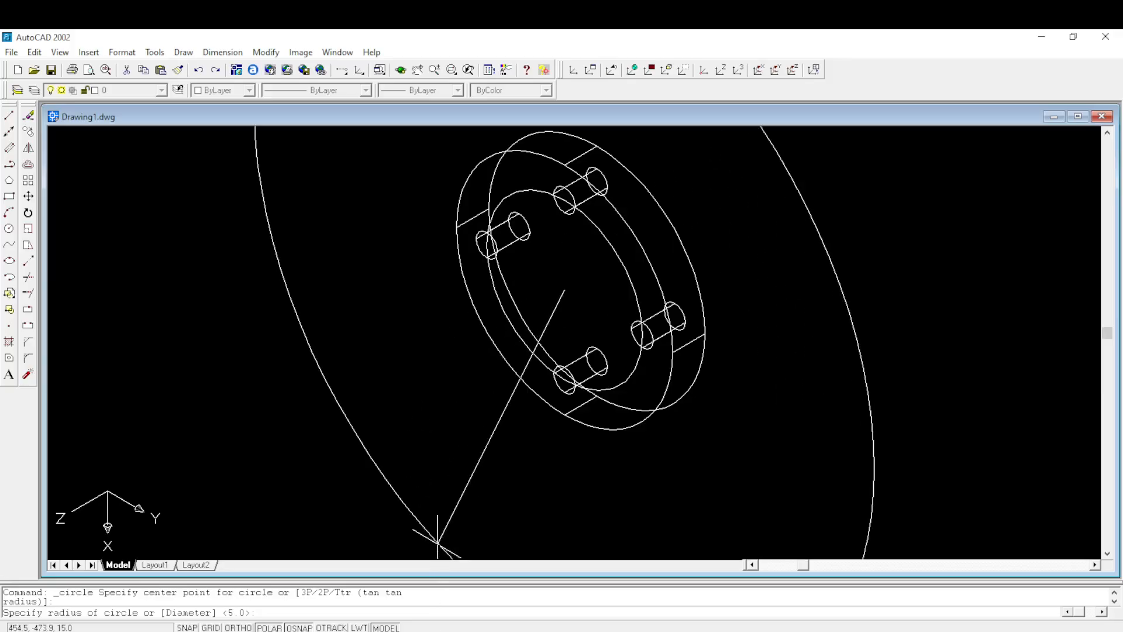
{"action": "mouse_move", "coordinate": [427, 631]}
{"action": "mouse_move", "coordinate": [449, 593]}
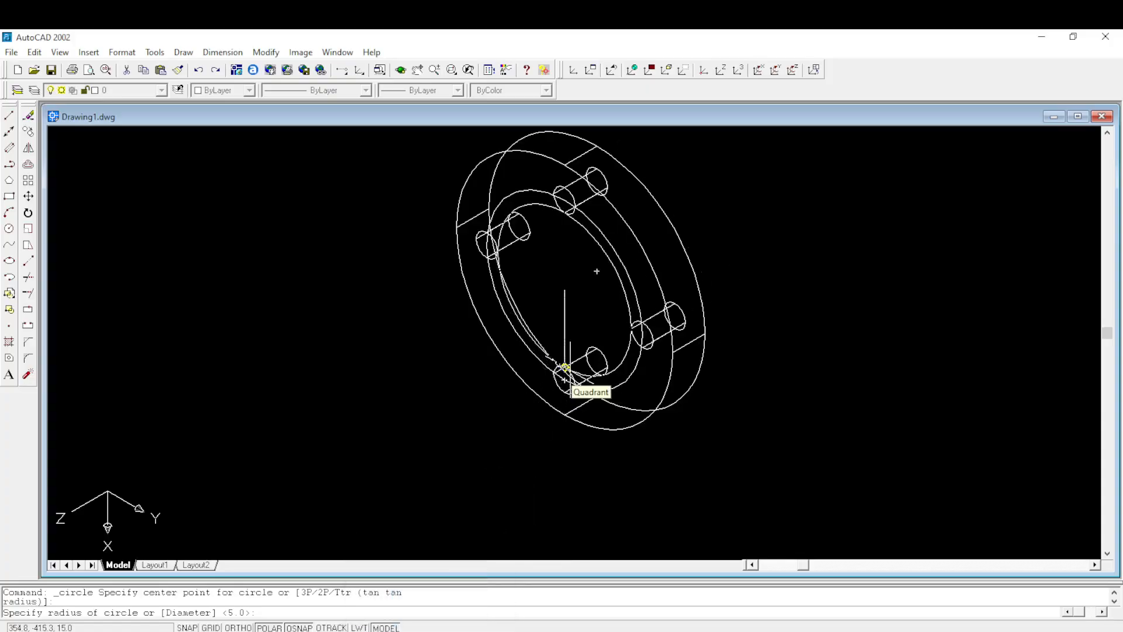
{"action": "type", "text": "d"}
{"action": "key", "text": "Return"}
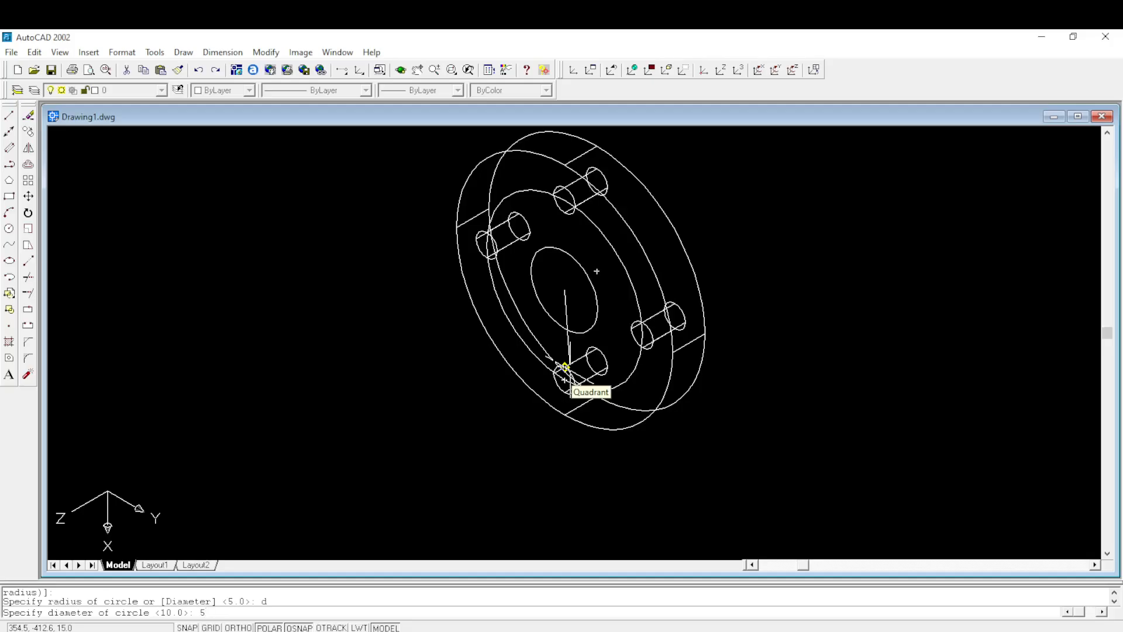
{"action": "key", "text": "Return"}
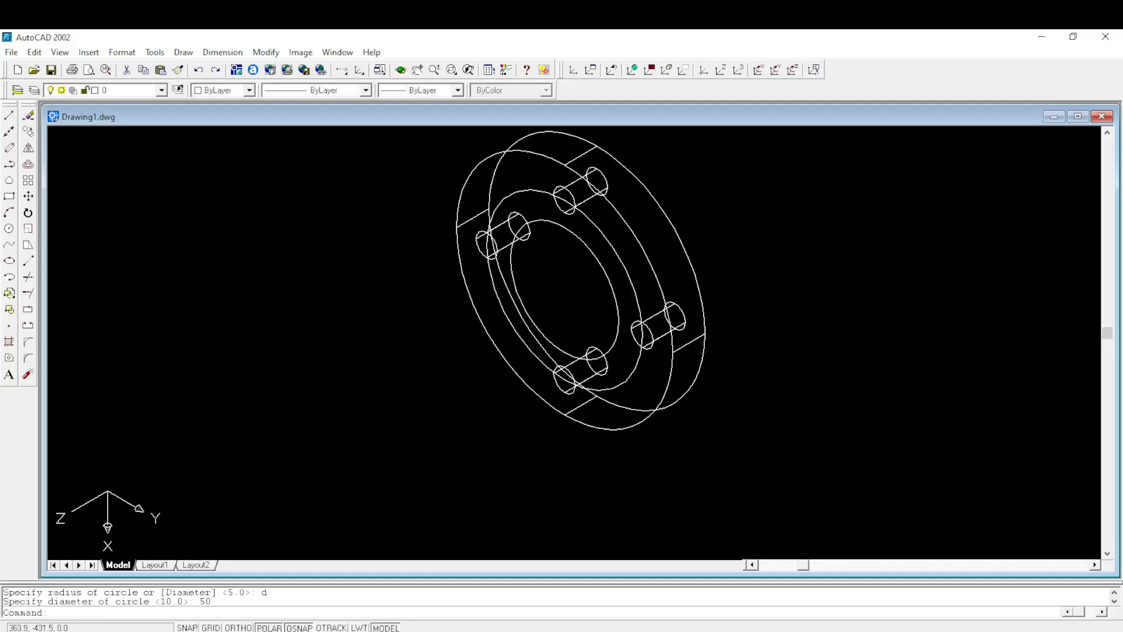
{"action": "left_click", "coordinate": [268, 52]}
{"action": "left_click", "coordinate": [194, 54]}
{"action": "left_click", "coordinate": [193, 55]}
{"action": "mouse_move", "coordinate": [211, 408]}
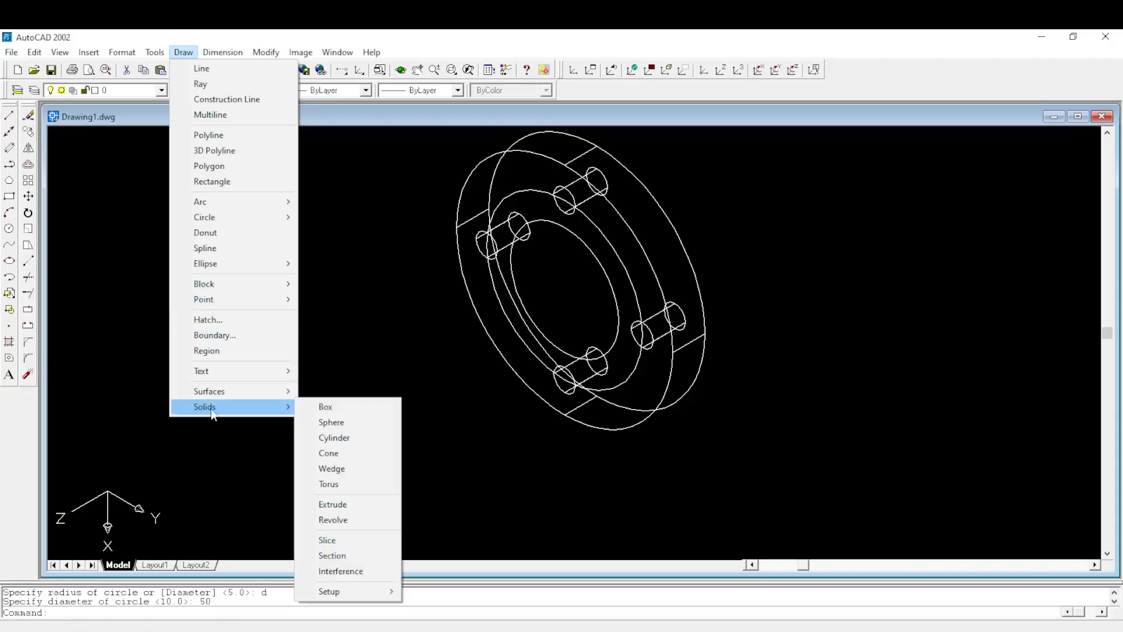
{"action": "left_click", "coordinate": [335, 504]}
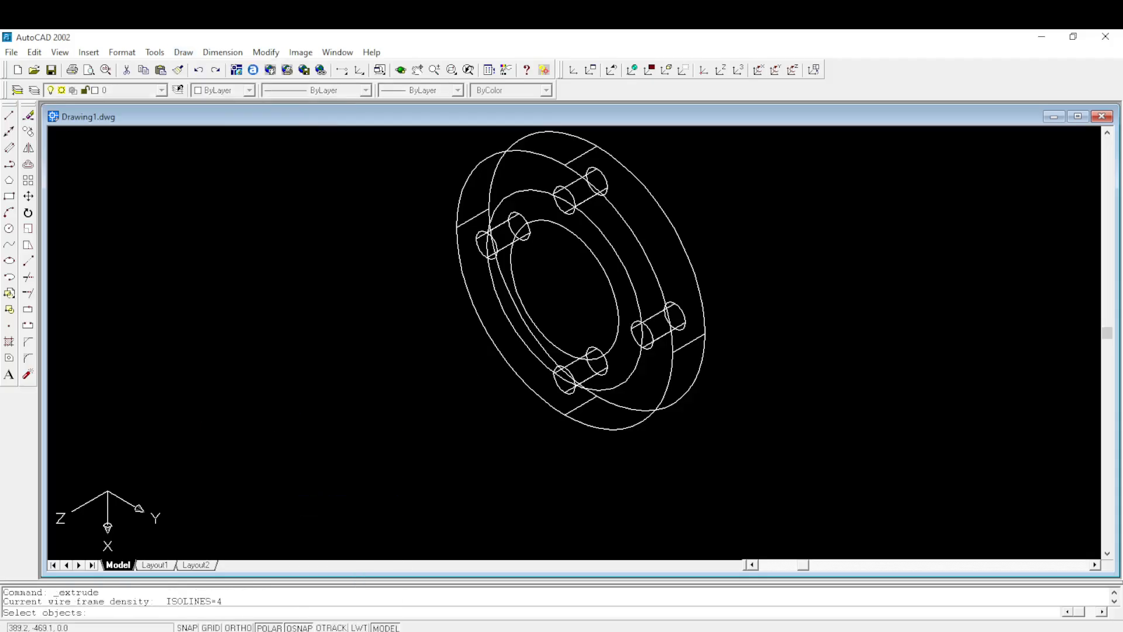
{"action": "left_click", "coordinate": [572, 232]}
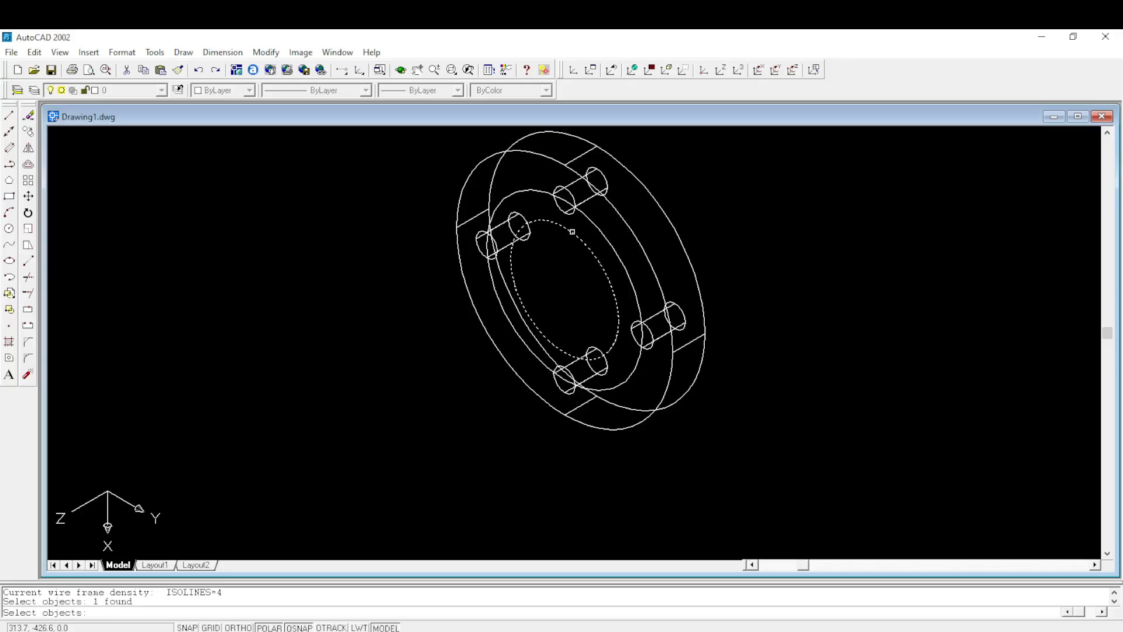
{"action": "key", "text": "Escape"}
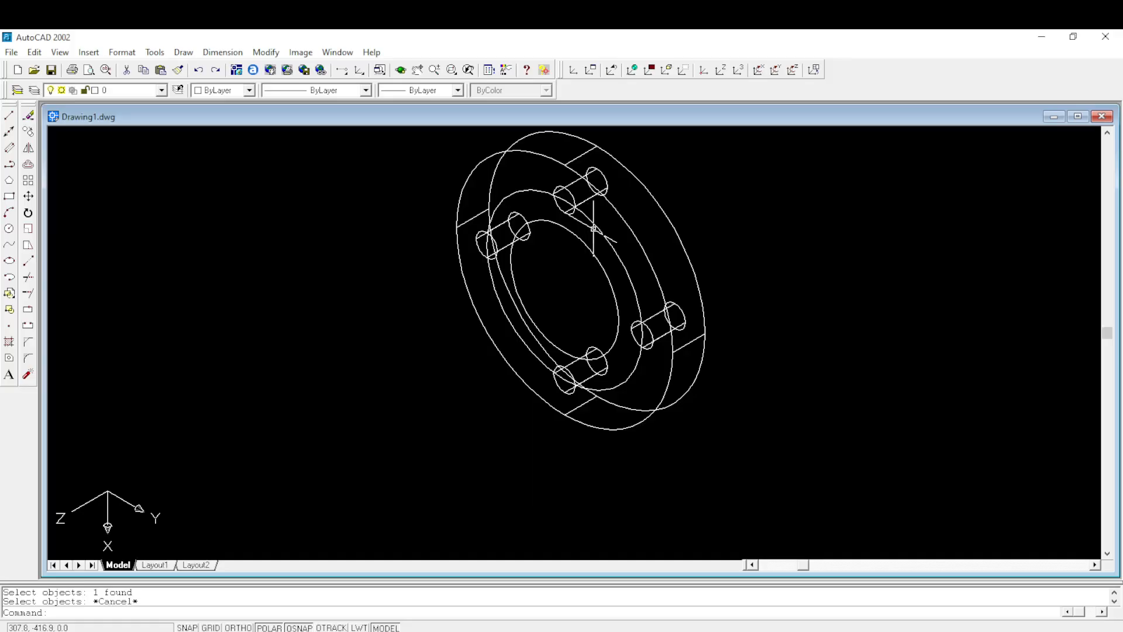
- Try extruding the 50 mm circle by -60 with a taper angle of 0, and undo the extrusion
{"action": "right_click", "coordinate": [736, 184]}
{"action": "left_click", "coordinate": [758, 194]}
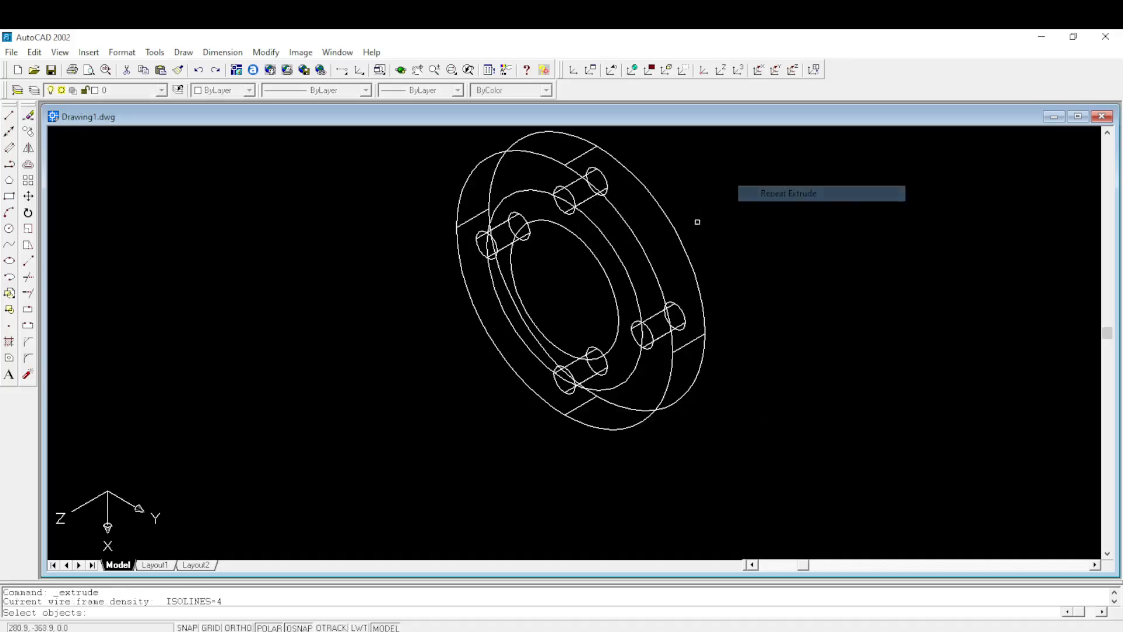
{"action": "left_click", "coordinate": [597, 260]}
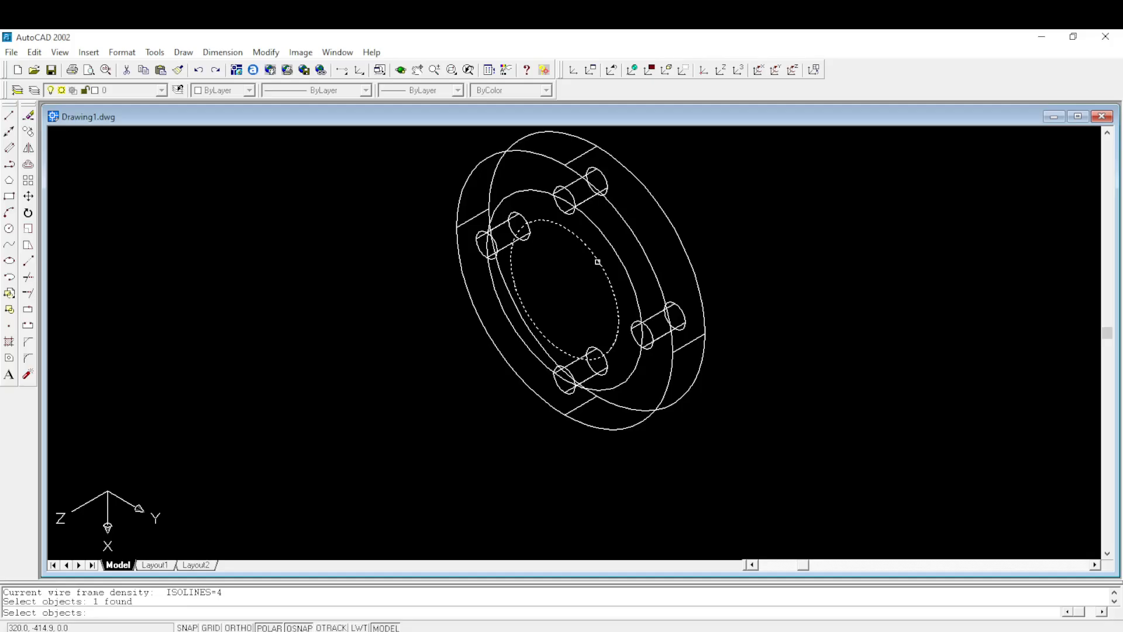
{"action": "key", "text": "Return"}
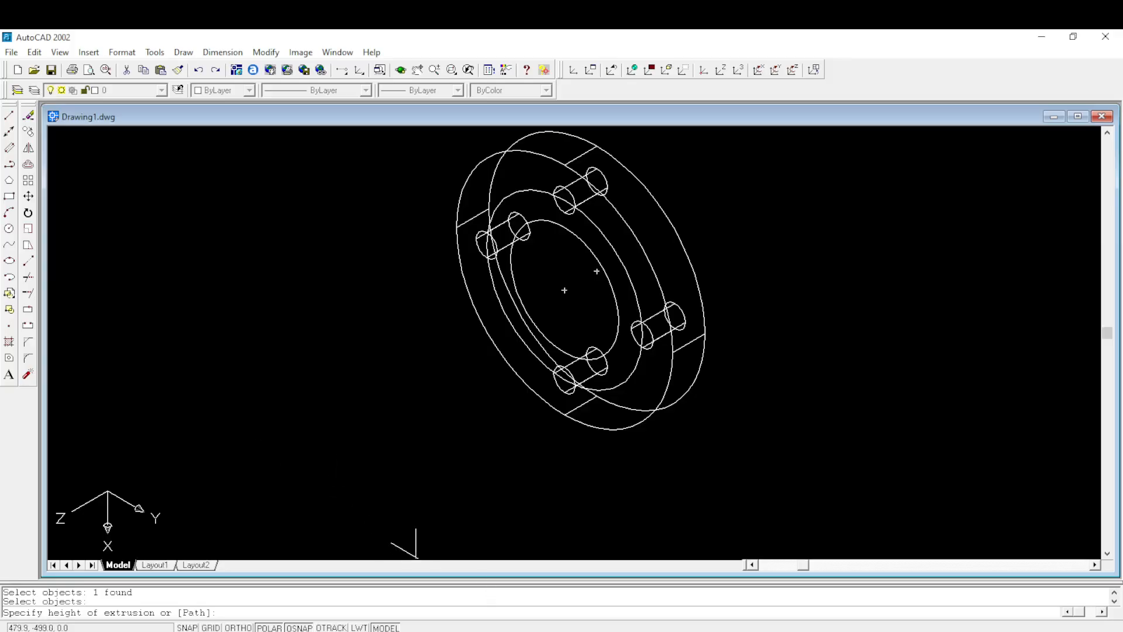
{"action": "left_click", "coordinate": [430, 552]}
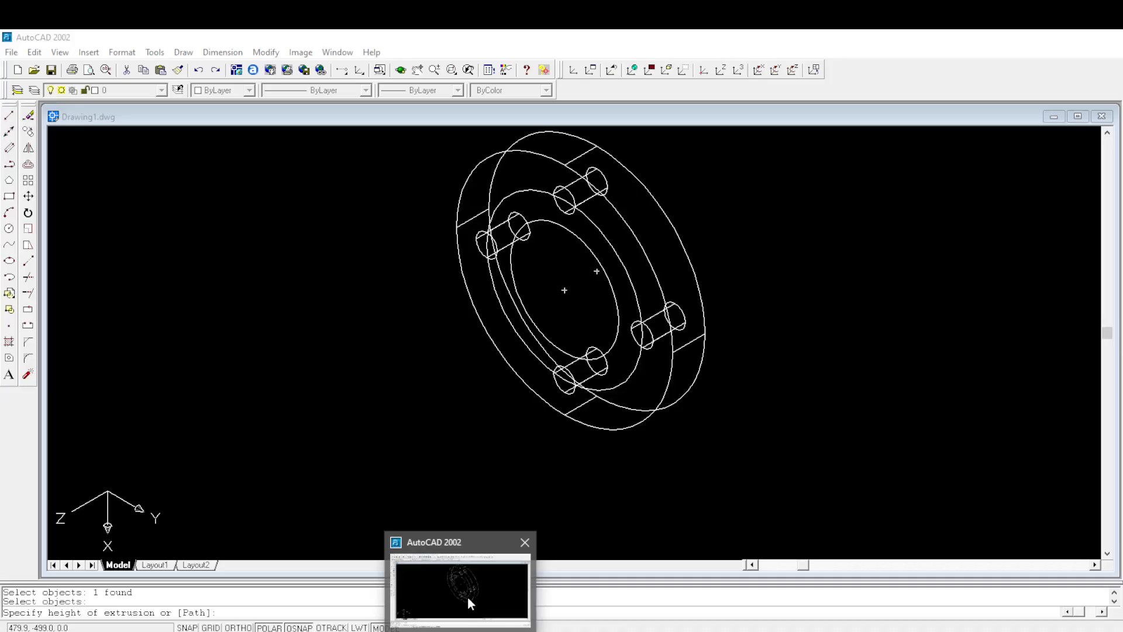
{"action": "left_click", "coordinate": [468, 595]}
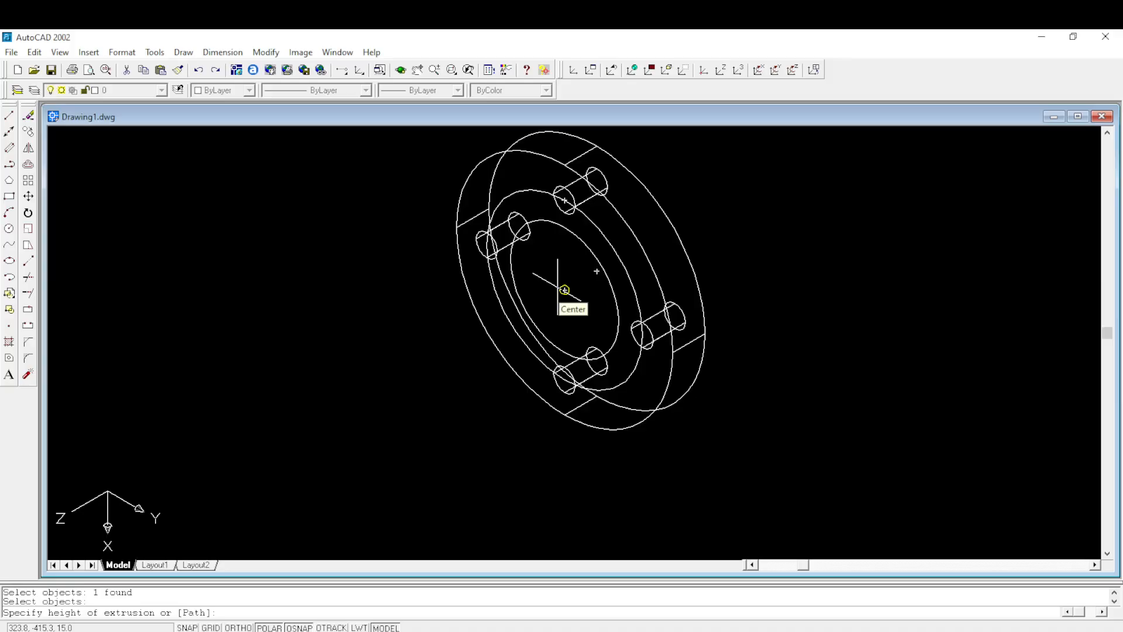
{"action": "type", "text": "-60"}
{"action": "key", "text": "Return"}
{"action": "key", "text": "Return"}
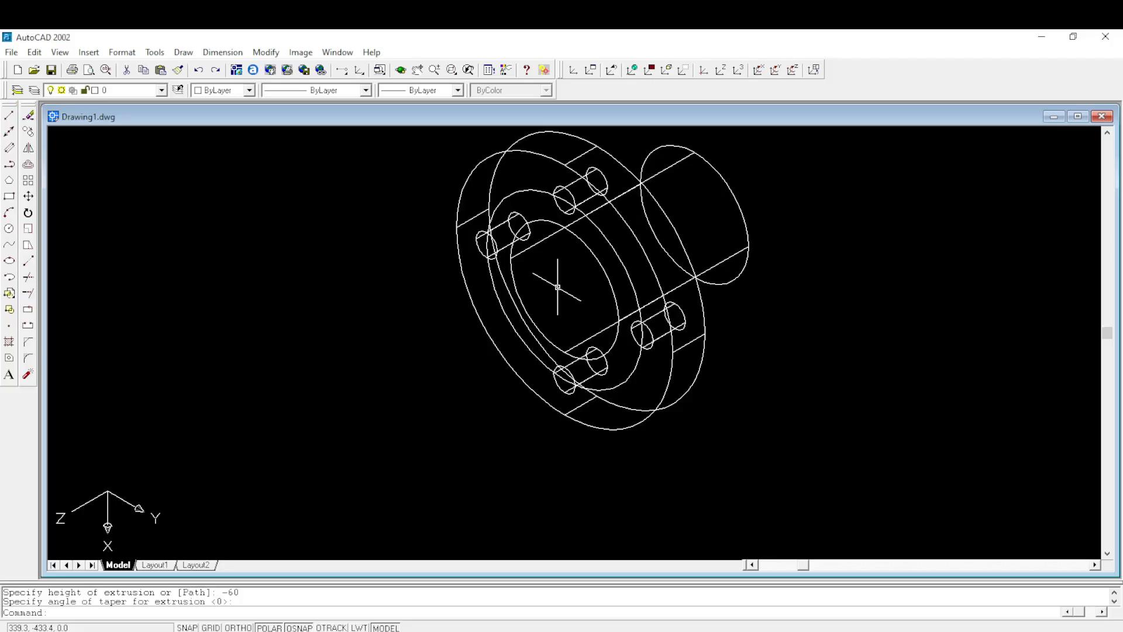
{"action": "left_click", "coordinate": [198, 70]}
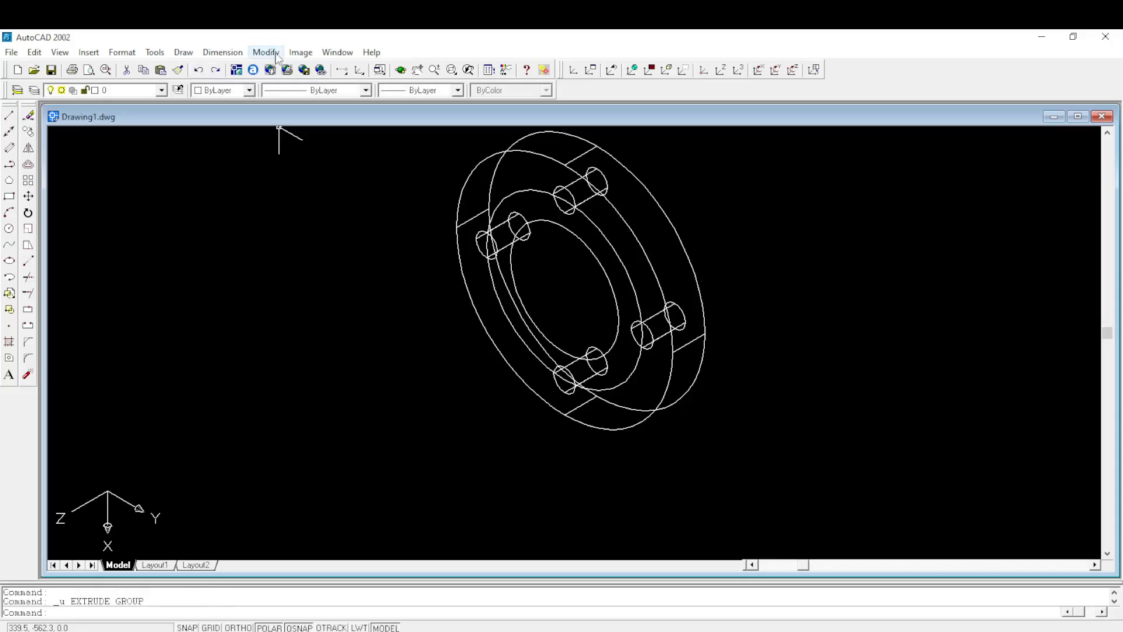
- Extrude the 50 mm circle on the disc's front face by a height of 60 with a taper angle of 0
{"action": "left_click", "coordinate": [183, 52]}
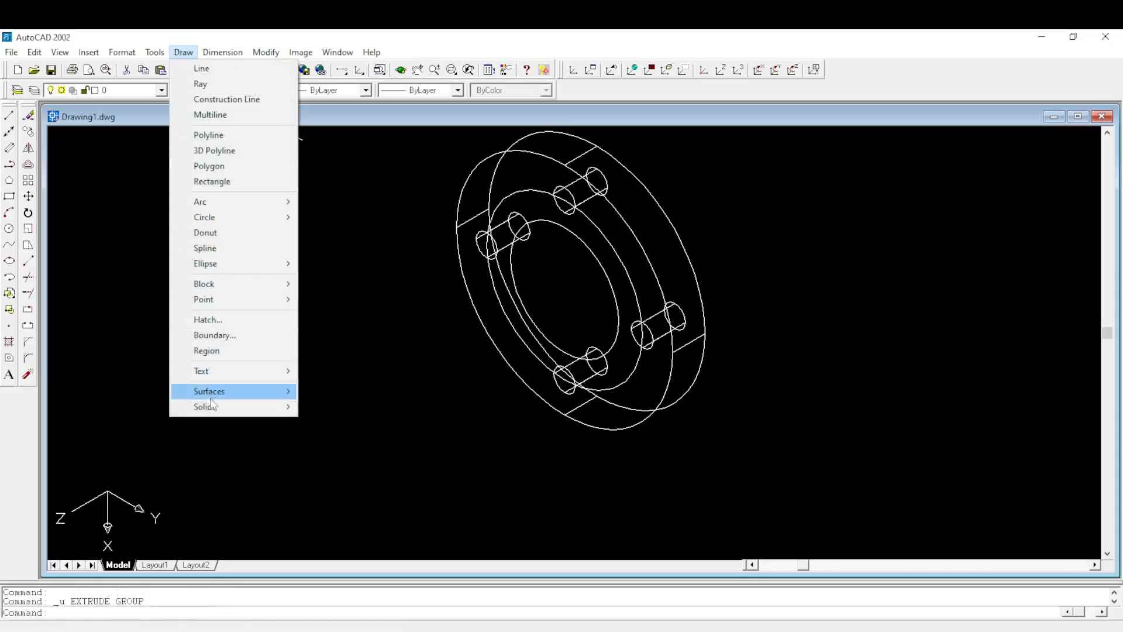
{"action": "mouse_move", "coordinate": [211, 406]}
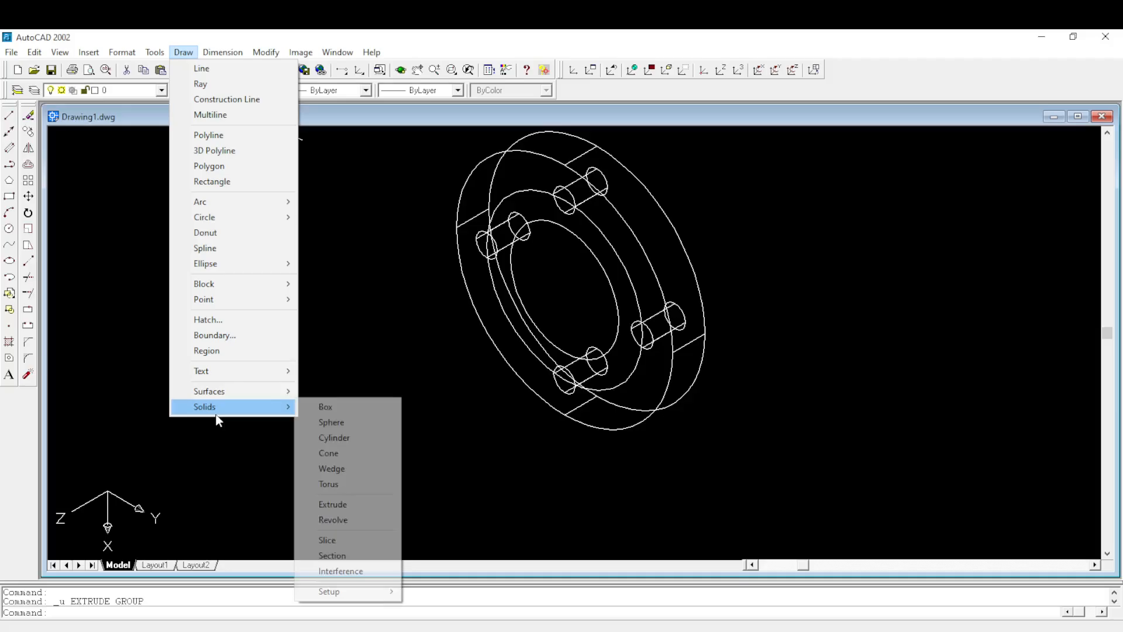
{"action": "left_click", "coordinate": [334, 504]}
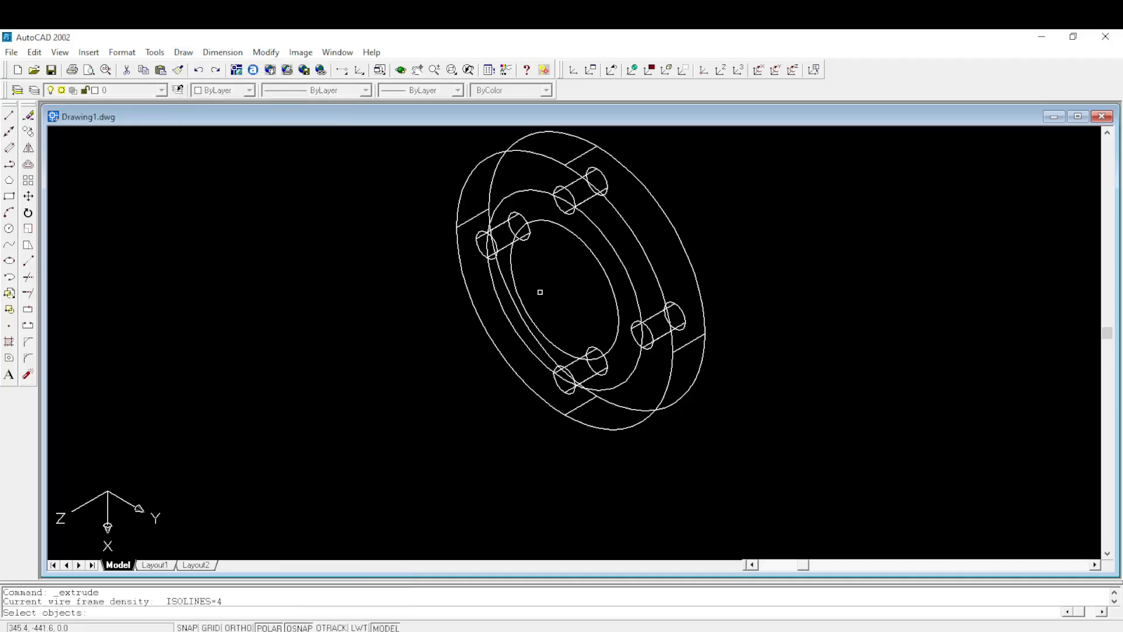
{"action": "left_click", "coordinate": [569, 228]}
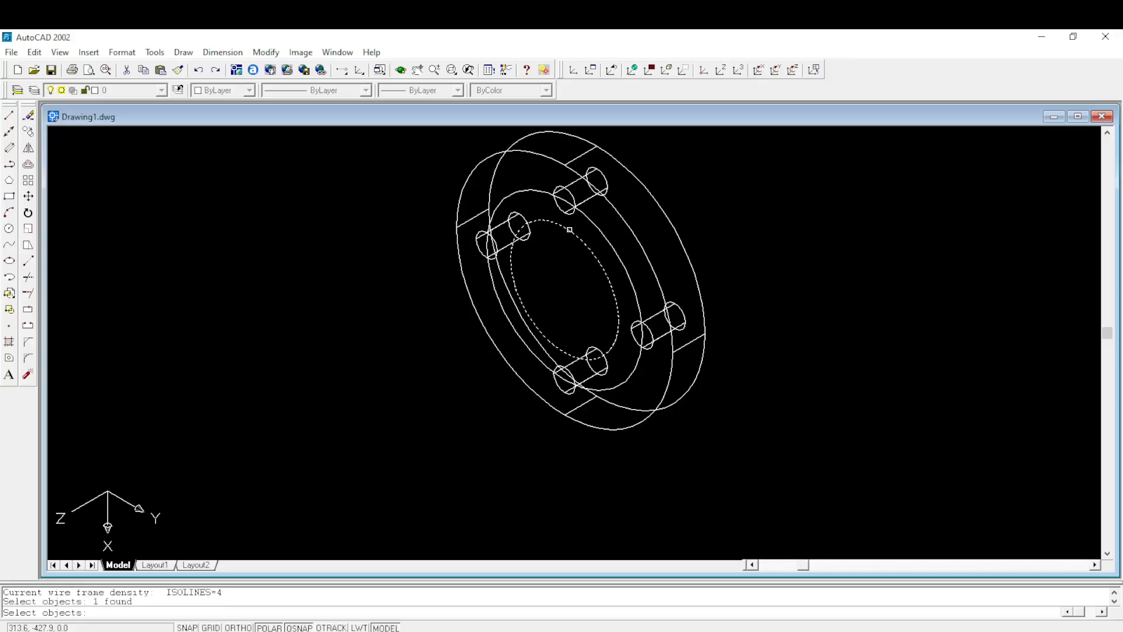
{"action": "key", "text": "Return"}
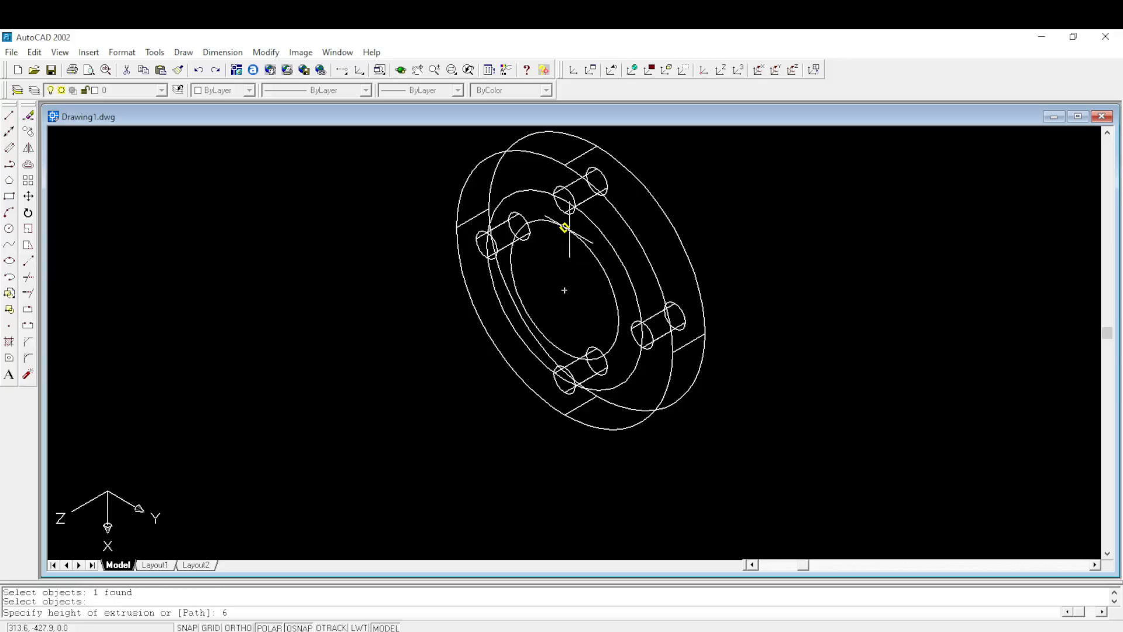
{"action": "type", "text": "60"}
{"action": "key", "text": "Return"}
{"action": "key", "text": "Return"}
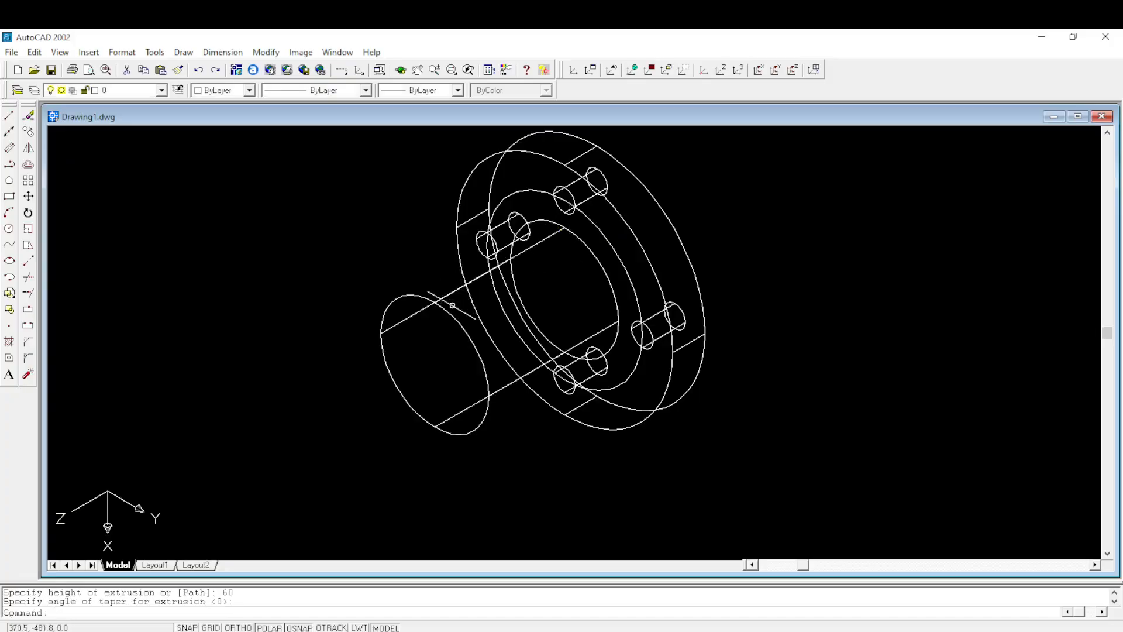
{"action": "middle_click_drag", "start_coordinate": [432, 326], "coordinate": [469, 278]}
- Check the second flange's dimensions in Figure 4 of the exam PDF, and set the AutoCAD model to the front view
{"action": "mouse_move", "coordinate": [460, 631]}
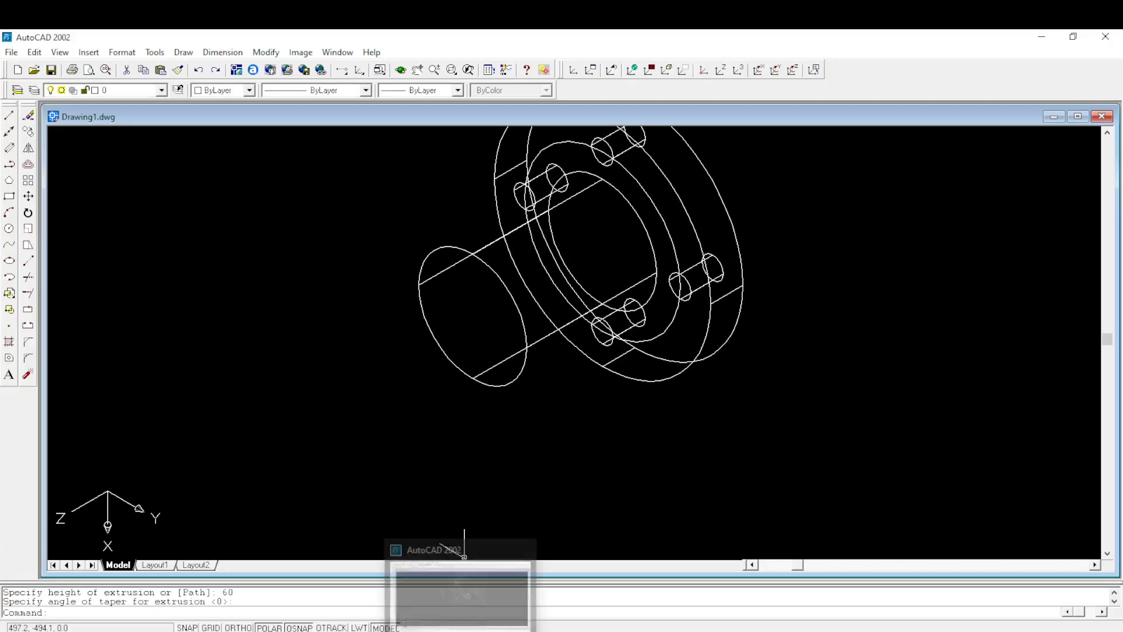
{"action": "left_click", "coordinate": [421, 603]}
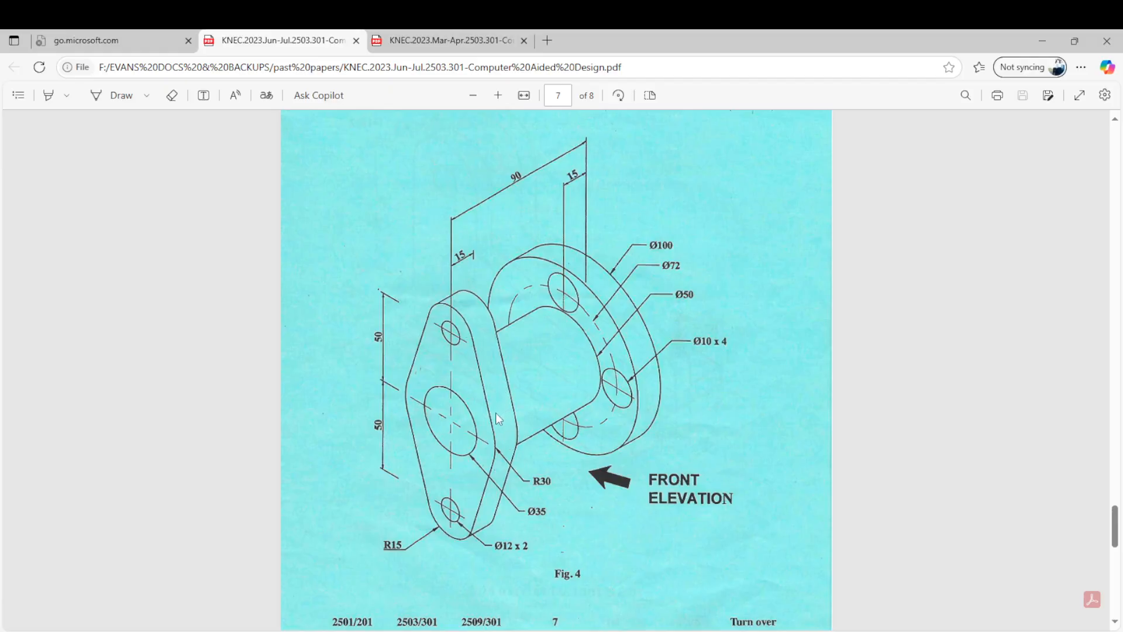
{"action": "scroll", "coordinate": [504, 392], "scroll_direction": "up", "scroll_amount": 1}
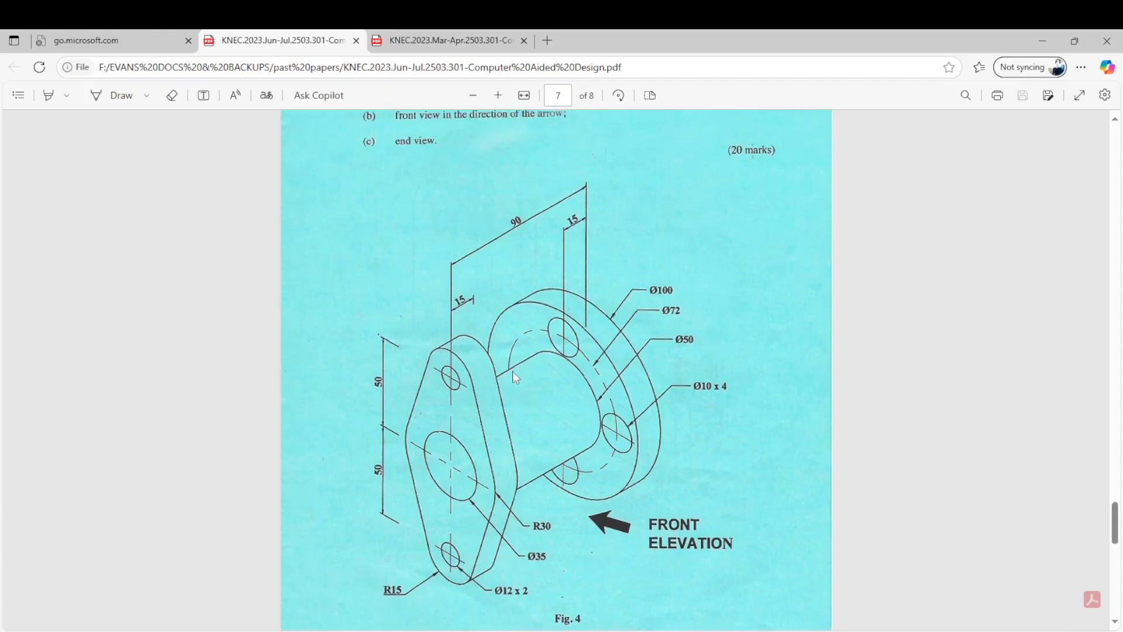
{"action": "scroll", "coordinate": [512, 370], "scroll_direction": "down", "scroll_amount": 3}
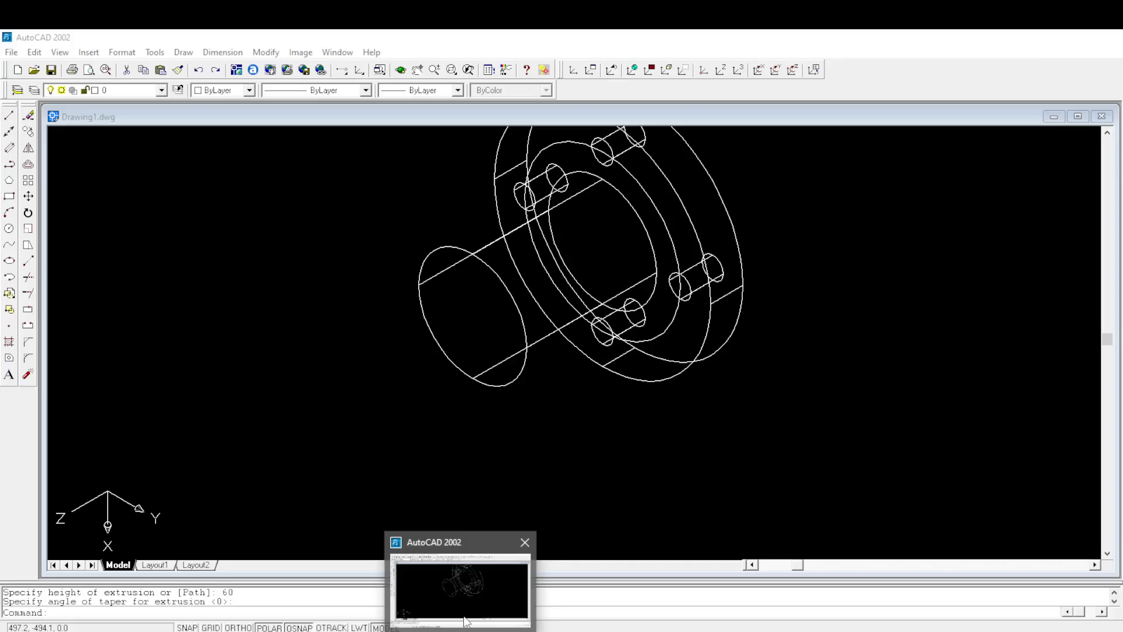
{"action": "left_click", "coordinate": [466, 616]}
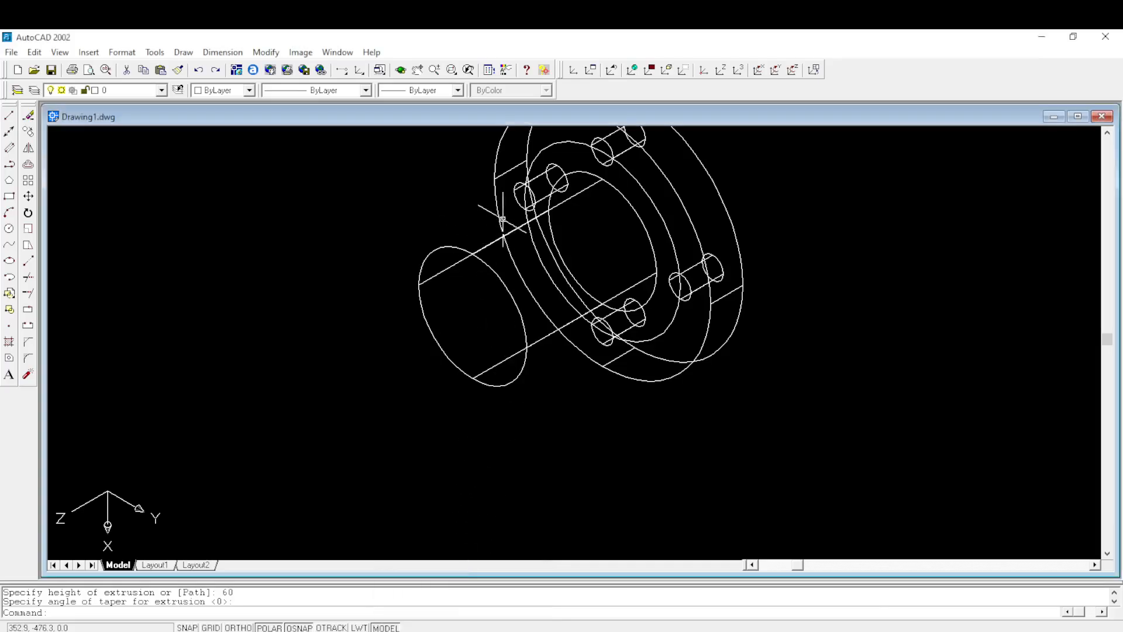
{"action": "middle_click_drag", "start_coordinate": [504, 213], "coordinate": [518, 288]}
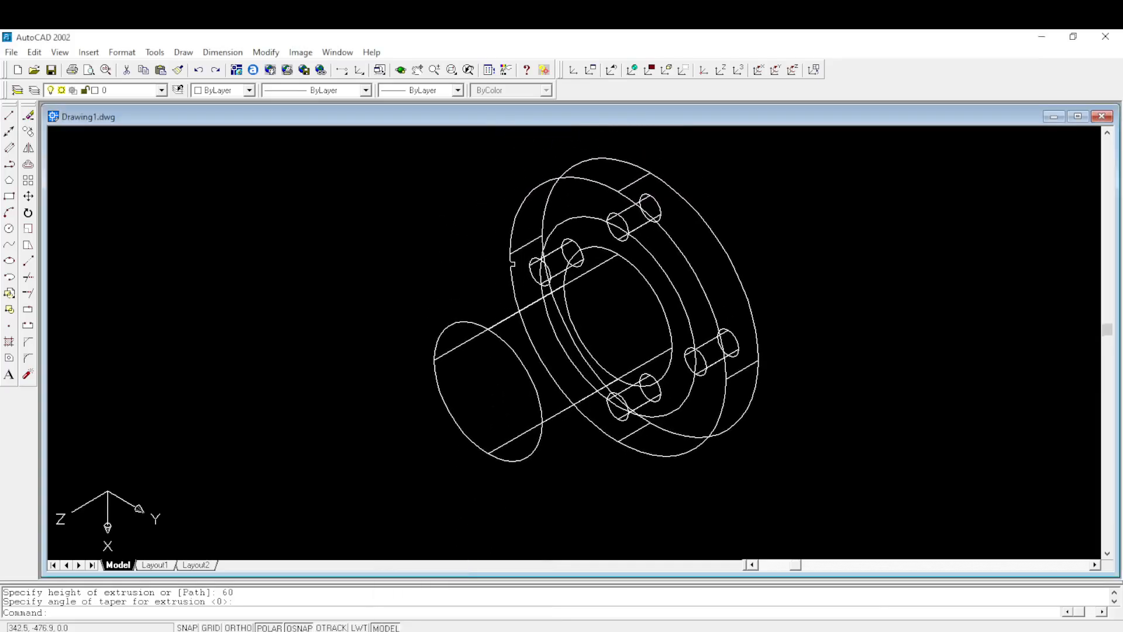
{"action": "left_click", "coordinate": [60, 52]}
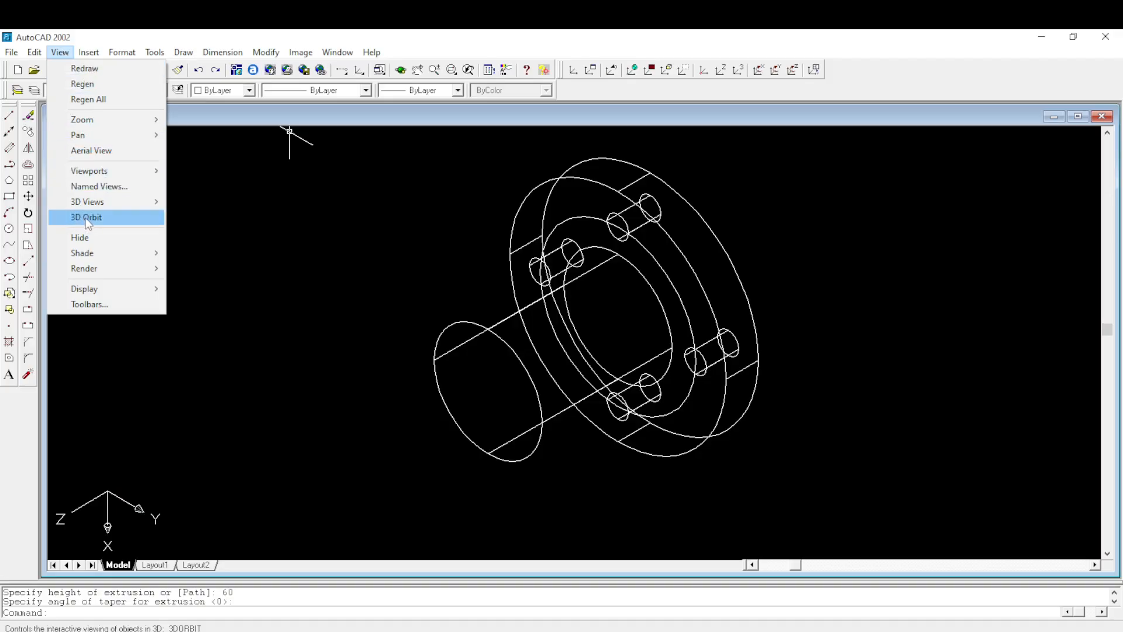
{"action": "mouse_move", "coordinate": [94, 205]}
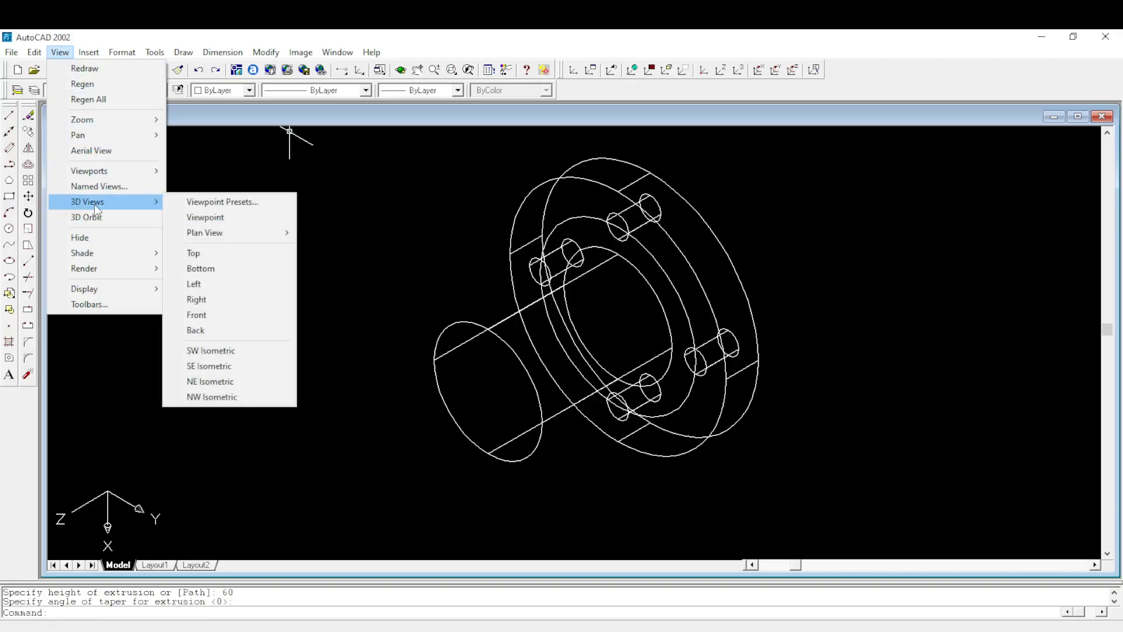
{"action": "left_click", "coordinate": [196, 314]}
{"action": "scroll", "coordinate": [280, 351], "scroll_direction": "down", "scroll_amount": 1}
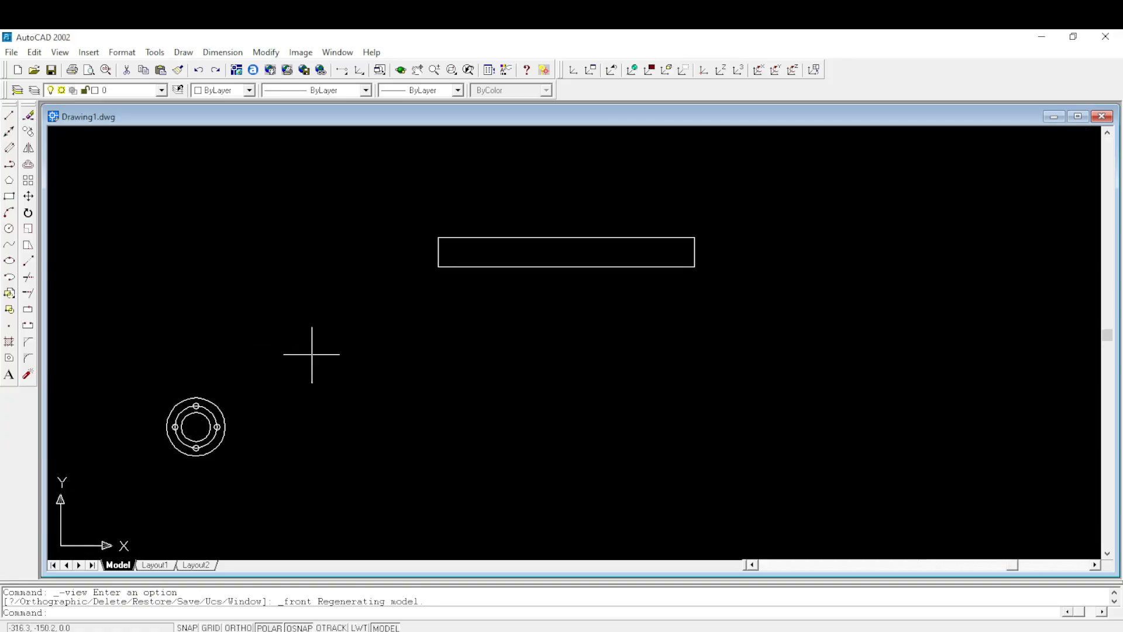
- Erase the loose long rectangle lying above and beside the round flange
{"action": "middle_click_drag", "start_coordinate": [439, 353], "coordinate": [549, 326]}
{"action": "left_click", "coordinate": [519, 142]}
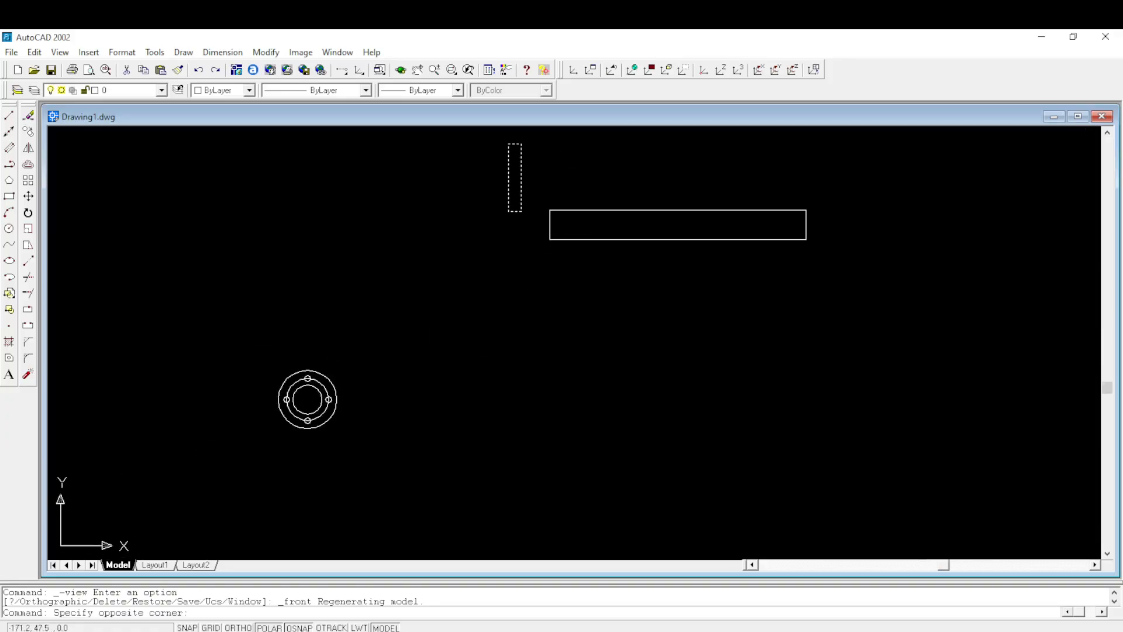
{"action": "left_click", "coordinate": [921, 342]}
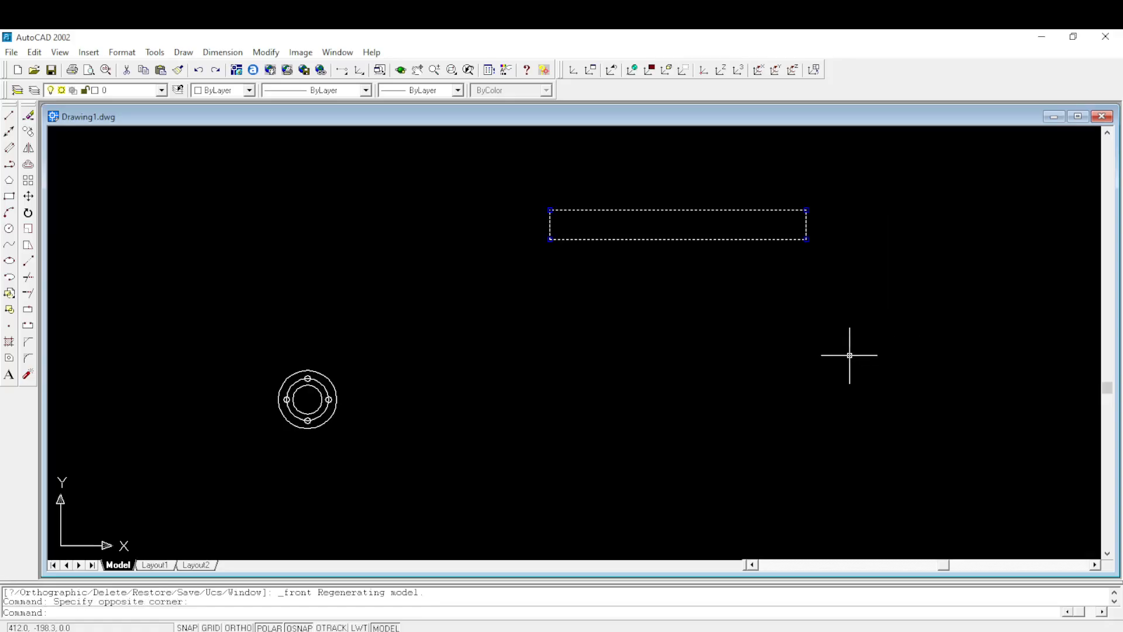
{"action": "key", "text": "Delete"}
{"action": "scroll", "coordinate": [269, 415], "scroll_direction": "up", "scroll_amount": 3}
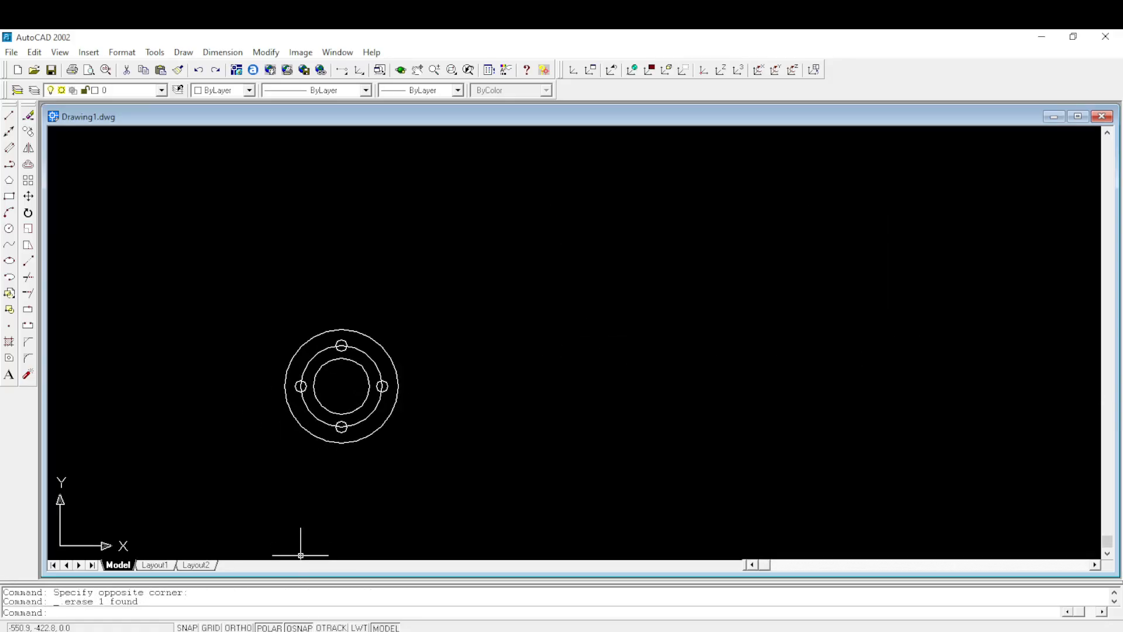
- Try drawing a 100 mm line beside the flange without Ortho, and erase the slanted line
{"action": "left_click", "coordinate": [426, 603]}
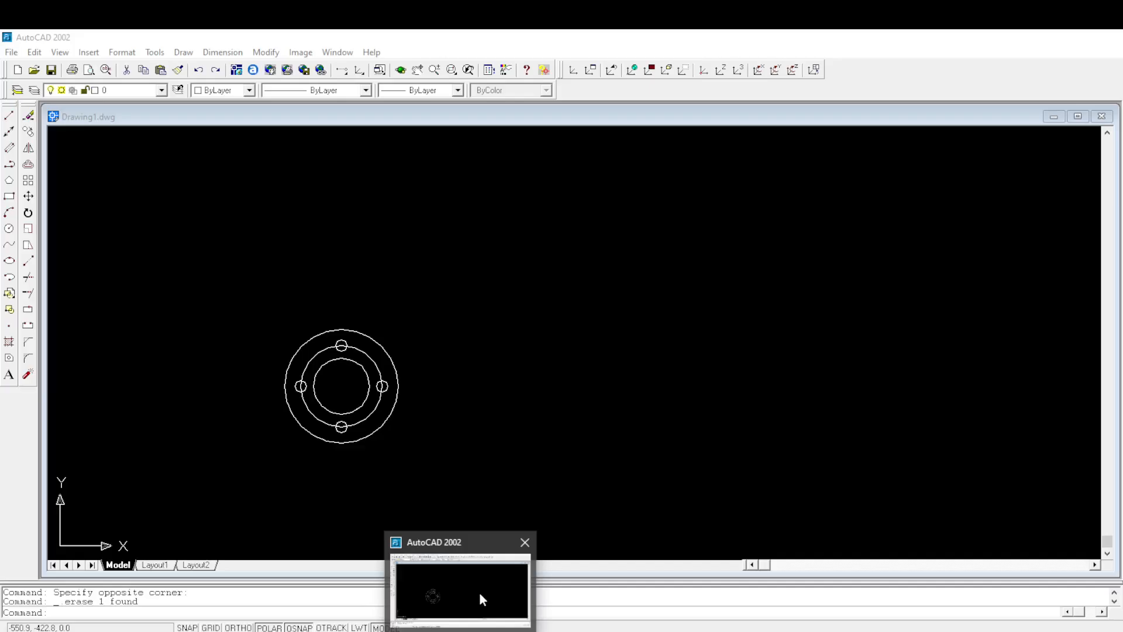
{"action": "left_click", "coordinate": [479, 592]}
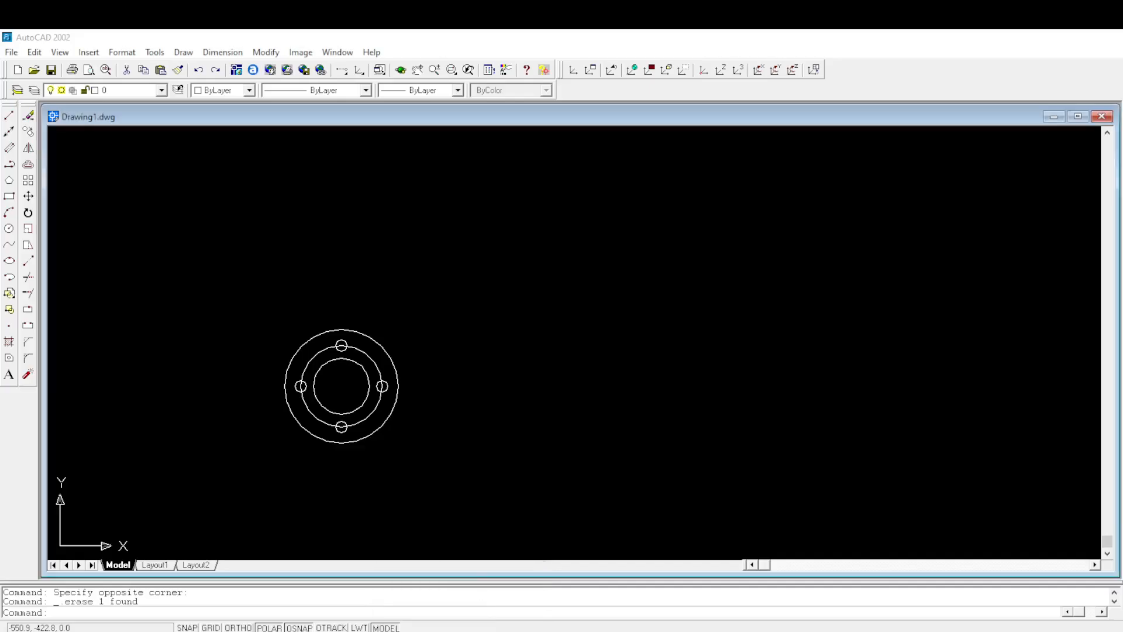
{"action": "left_click", "coordinate": [9, 116]}
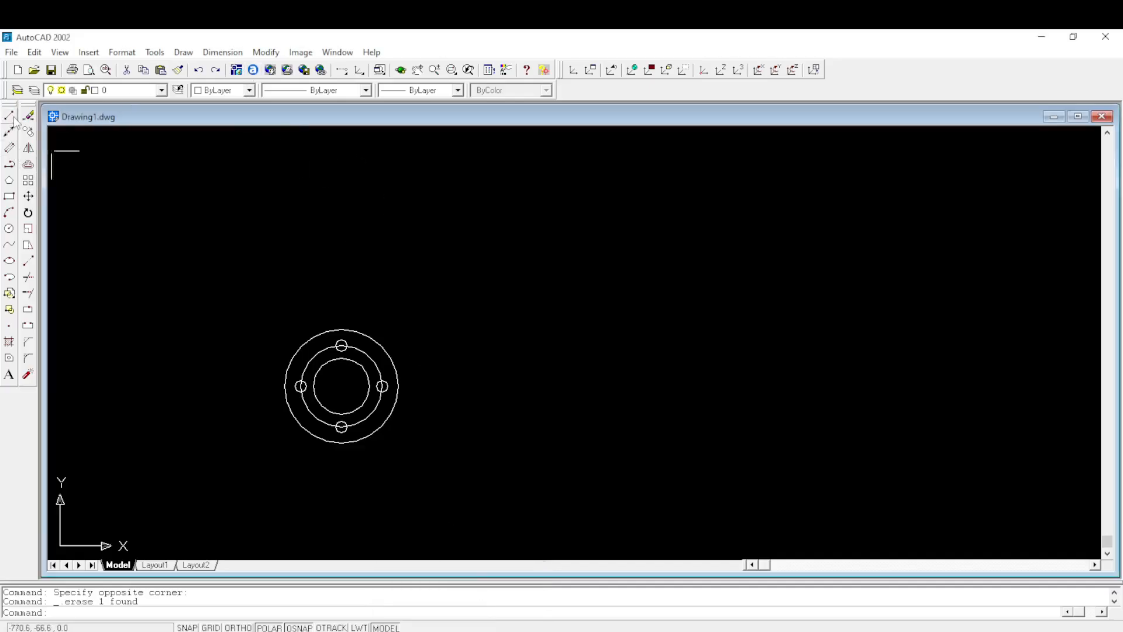
{"action": "left_click", "coordinate": [582, 277]}
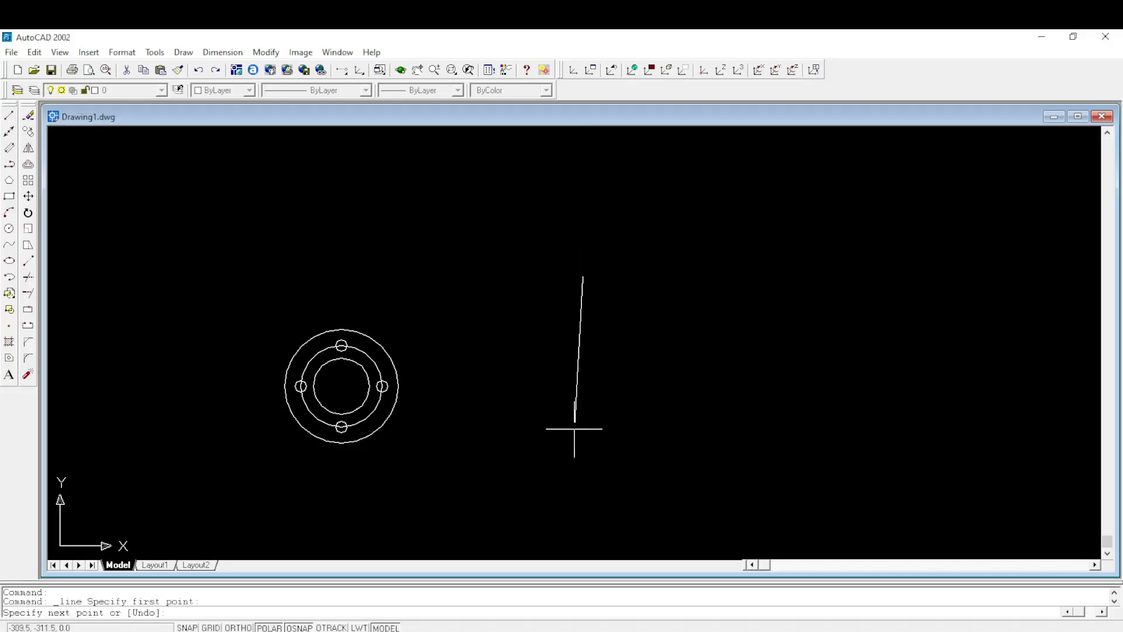
{"action": "key", "text": "Return"}
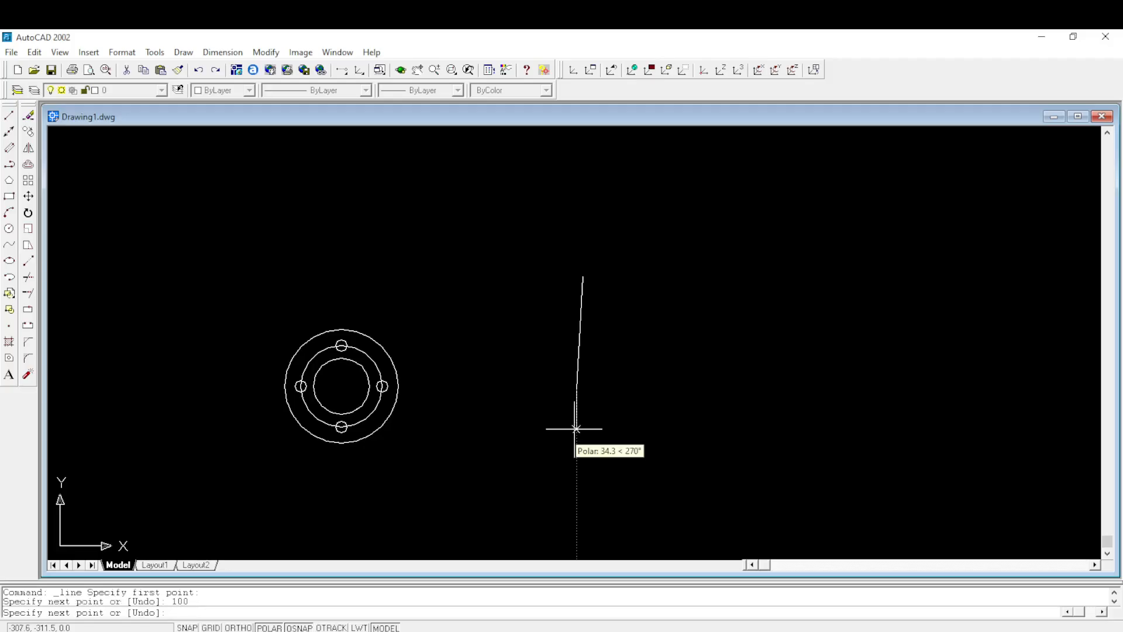
{"action": "key", "text": "Escape"}
{"action": "left_click", "coordinate": [578, 373]}
{"action": "key", "text": "Delete"}
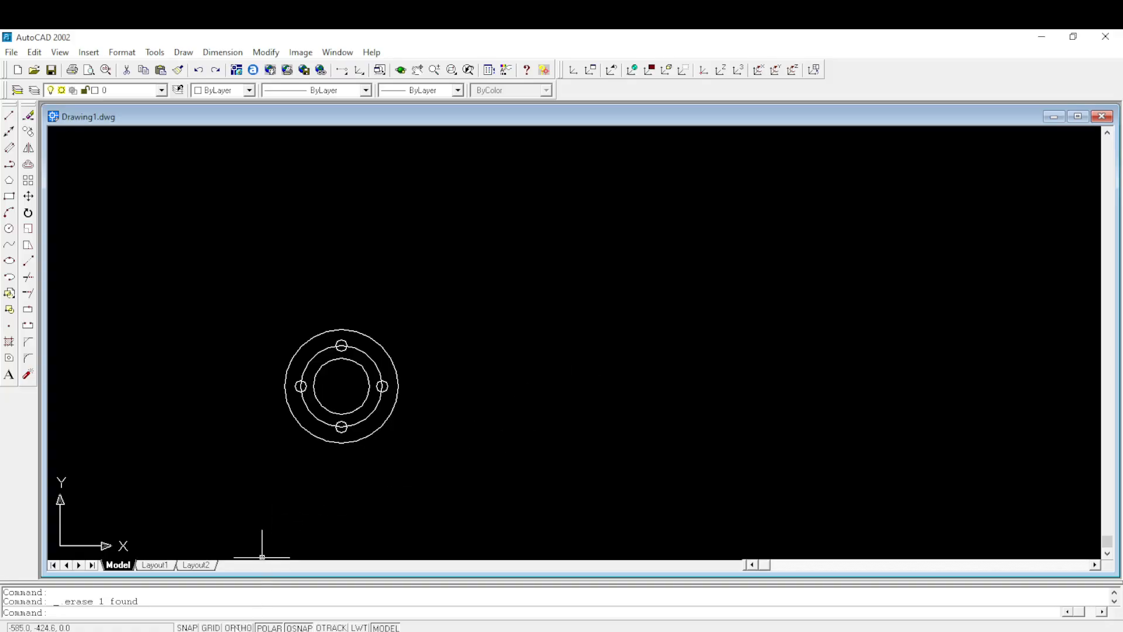
- Turn Ortho on and draw a vertical 100 mm line downward in the empty space beside the round flange
{"action": "left_click", "coordinate": [238, 627]}
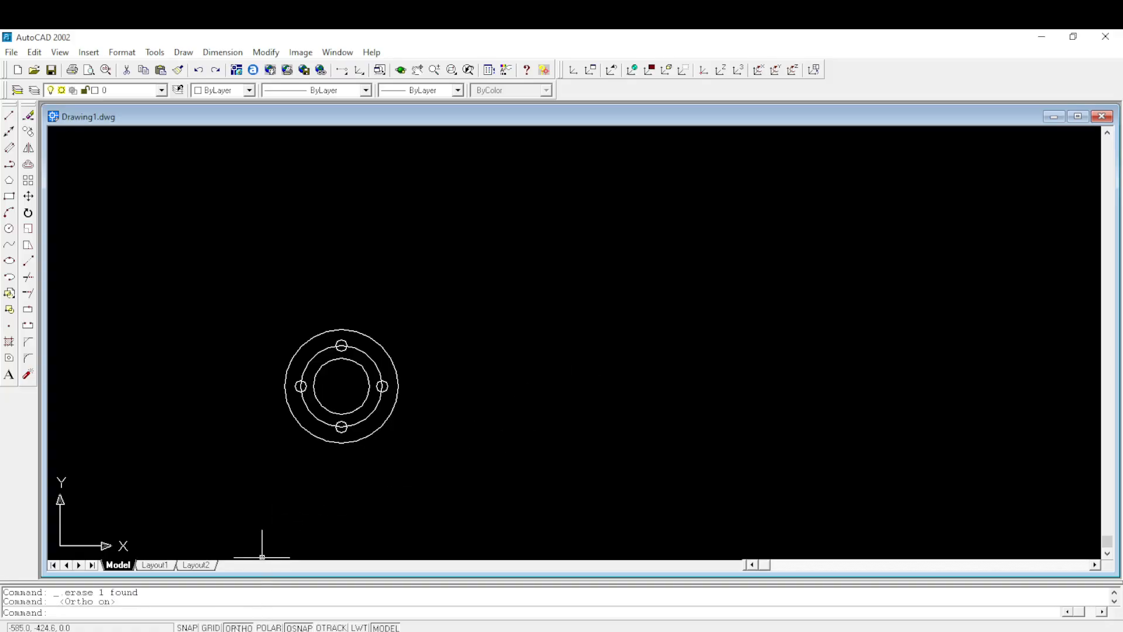
{"action": "left_click", "coordinate": [9, 115]}
{"action": "left_click", "coordinate": [621, 314]}
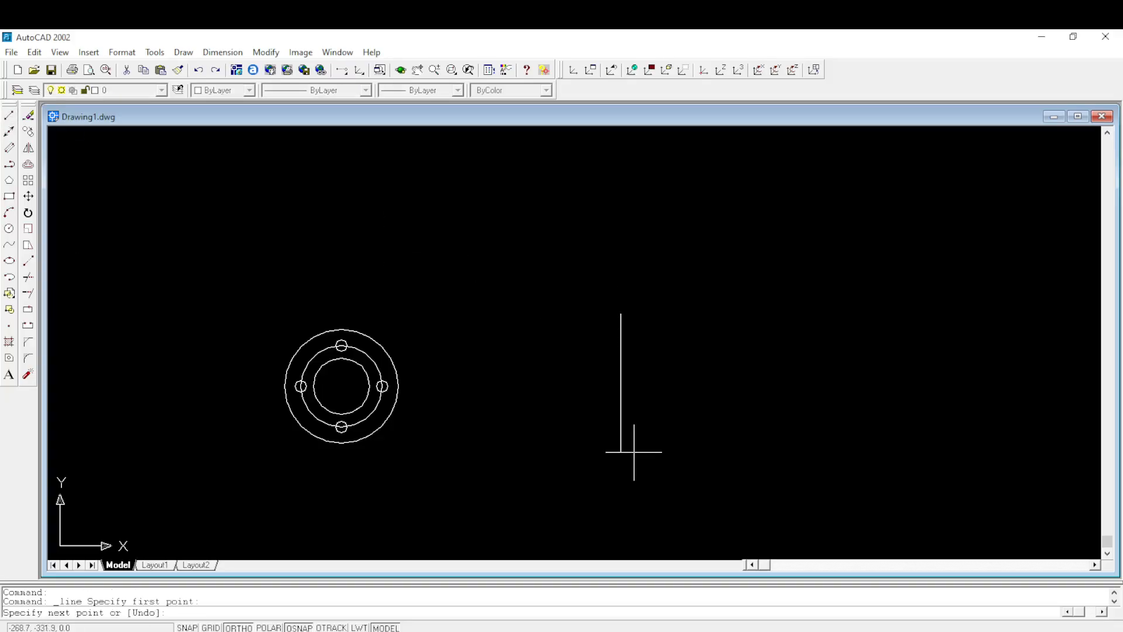
{"action": "type", "text": "100"}
{"action": "key", "text": "Return"}
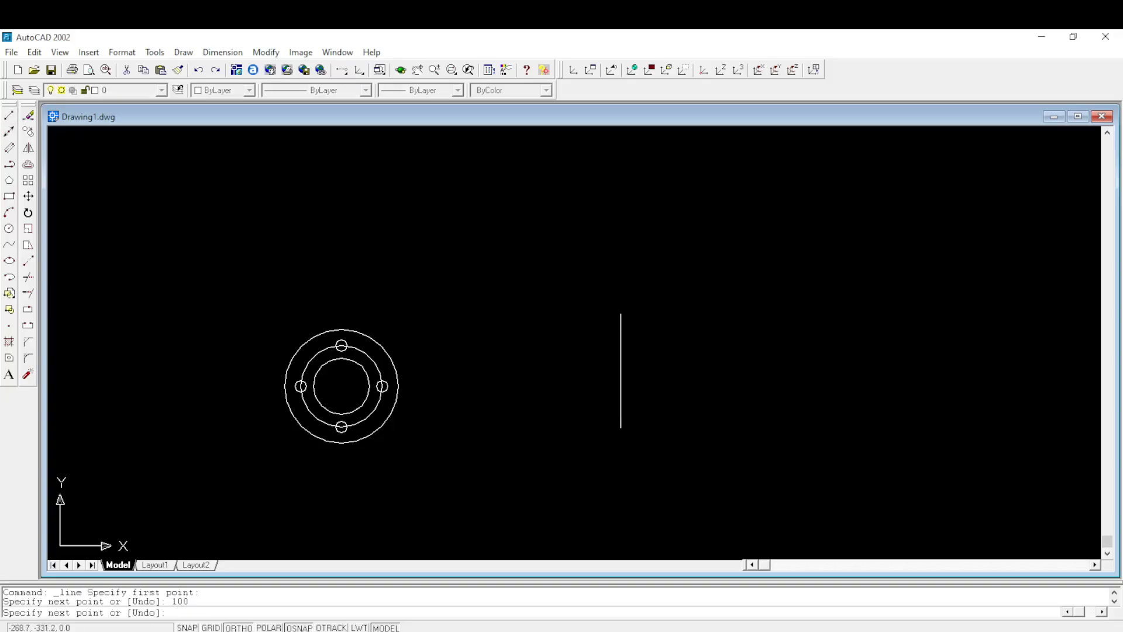
{"action": "key", "text": "Return"}
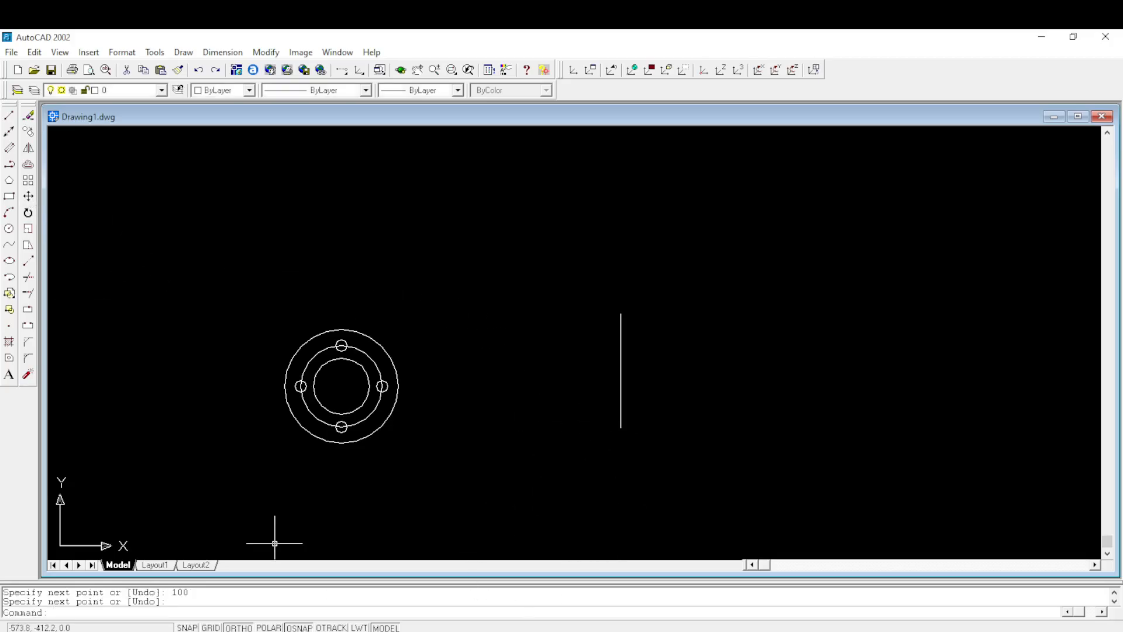
- Draw a 12 mm diameter circle centred on the vertical line's upper endpoint, following the small hole size in Figure 4 of the exam PDF
{"action": "left_click", "coordinate": [9, 228]}
{"action": "left_click", "coordinate": [620, 313]}
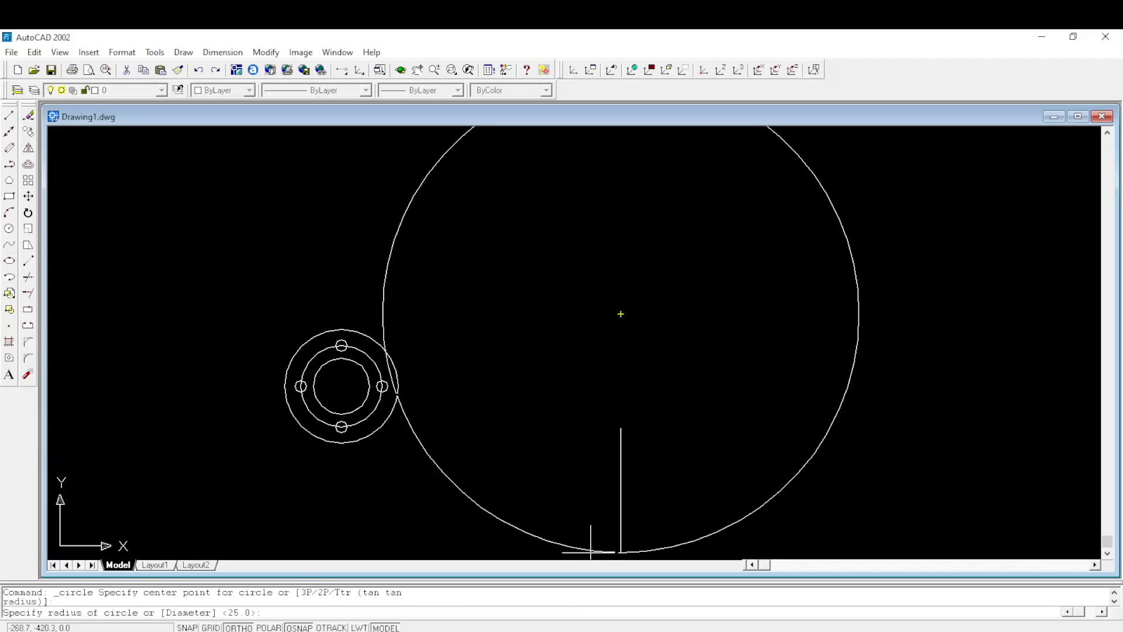
{"action": "left_click", "coordinate": [425, 579]}
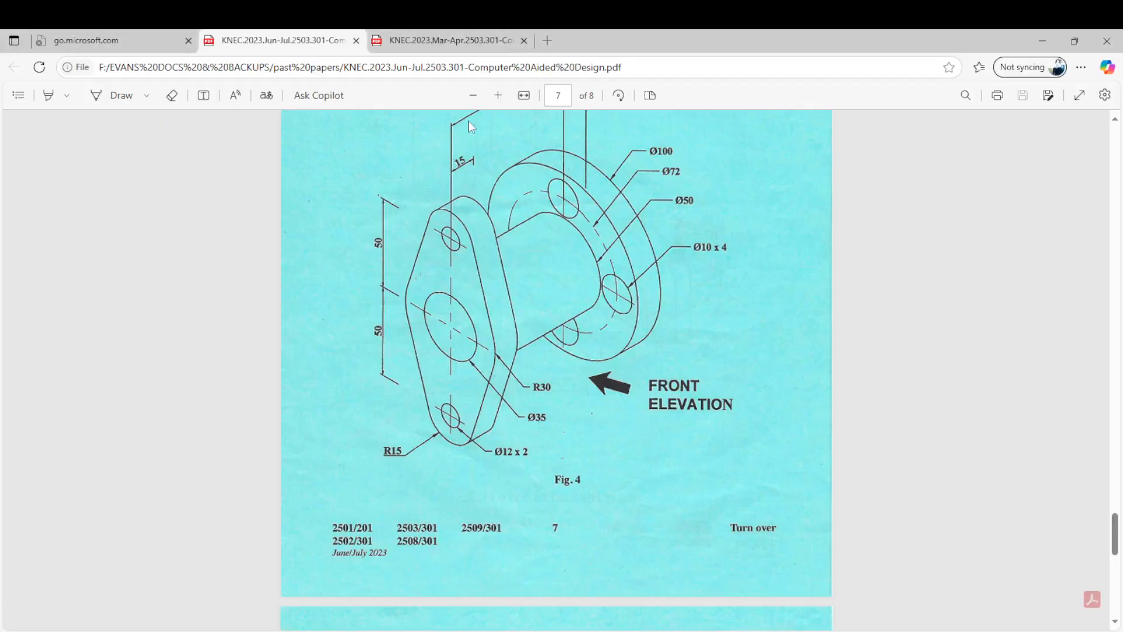
{"action": "scroll", "coordinate": [482, 211], "scroll_direction": "down", "scroll_amount": 1}
{"action": "scroll", "coordinate": [479, 268], "scroll_direction": "up", "scroll_amount": 9}
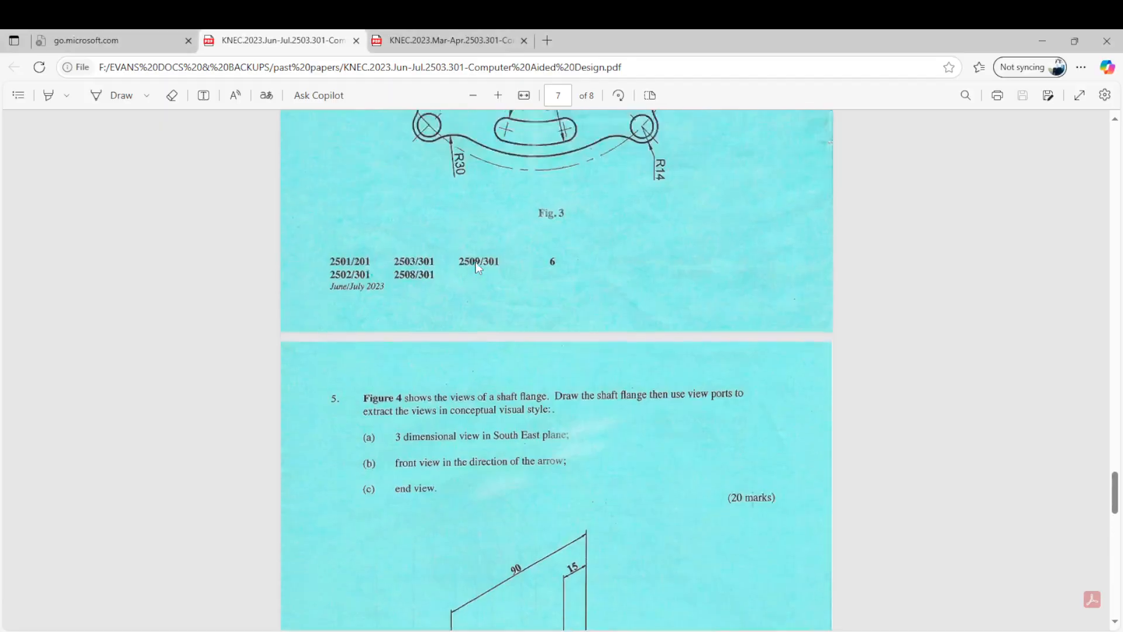
{"action": "scroll", "coordinate": [479, 263], "scroll_direction": "down", "scroll_amount": 7}
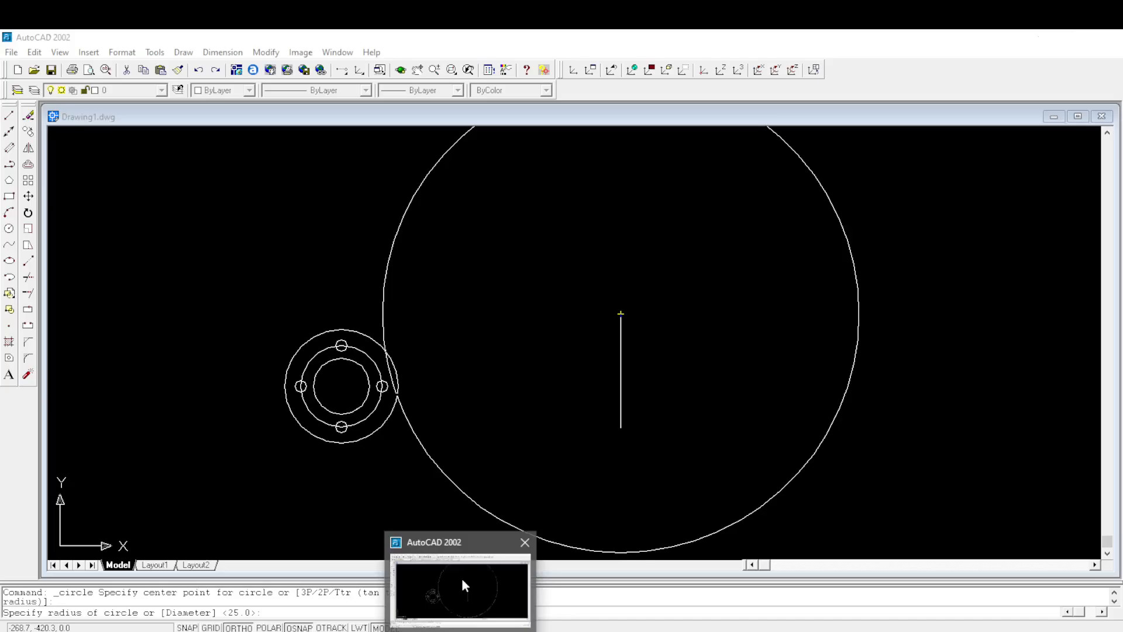
{"action": "left_click", "coordinate": [461, 578]}
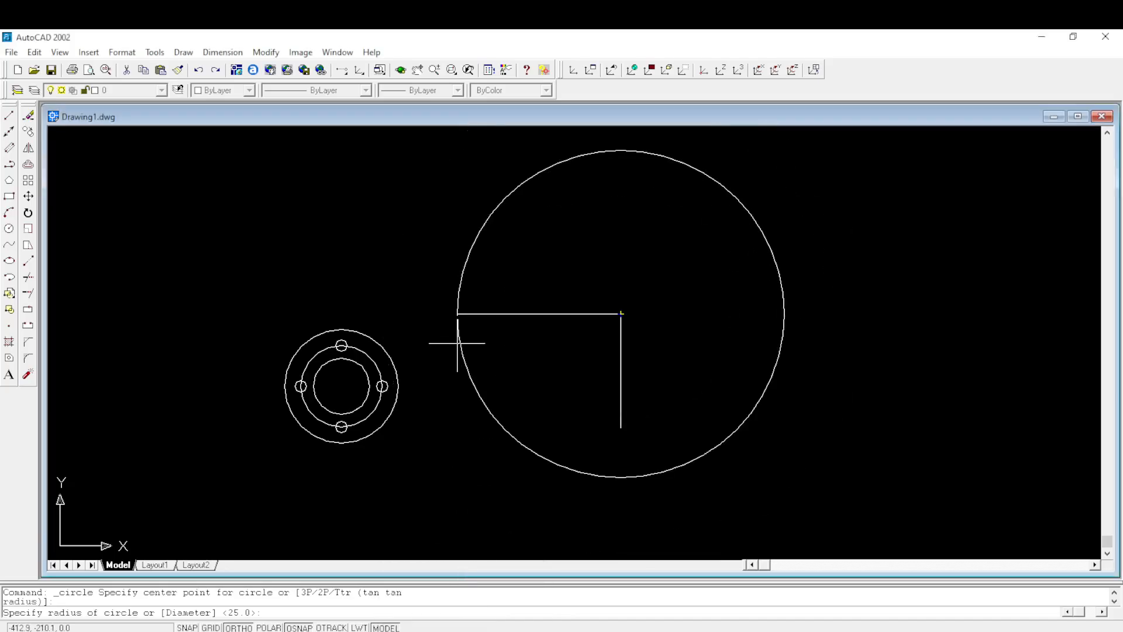
{"action": "key", "text": "Return"}
{"action": "type", "text": "12"}
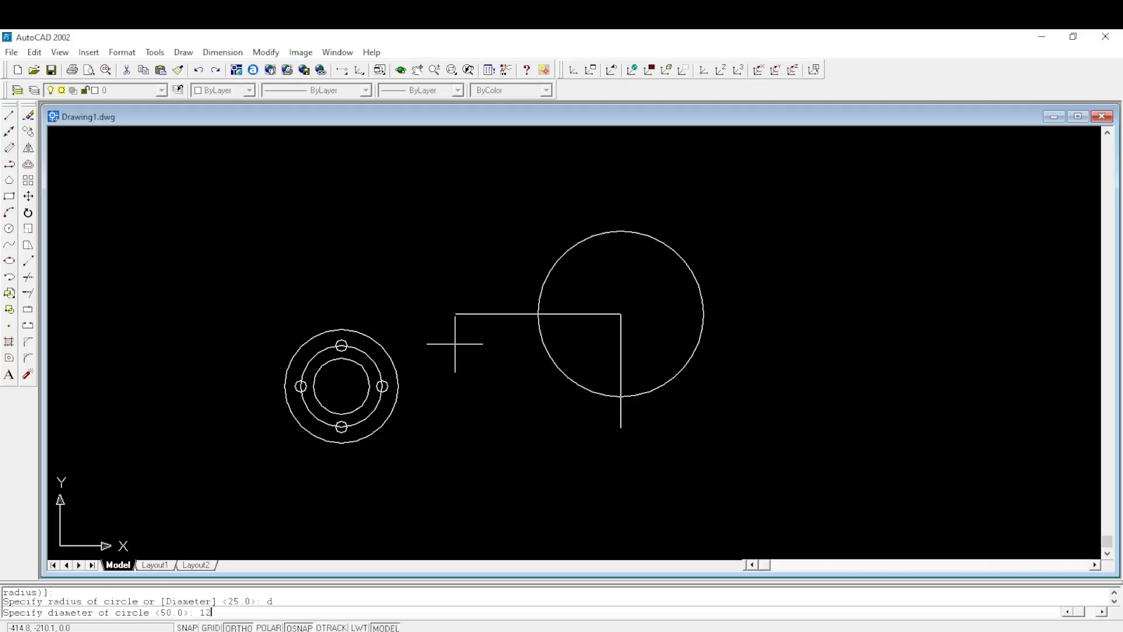
{"action": "key", "text": "Return"}
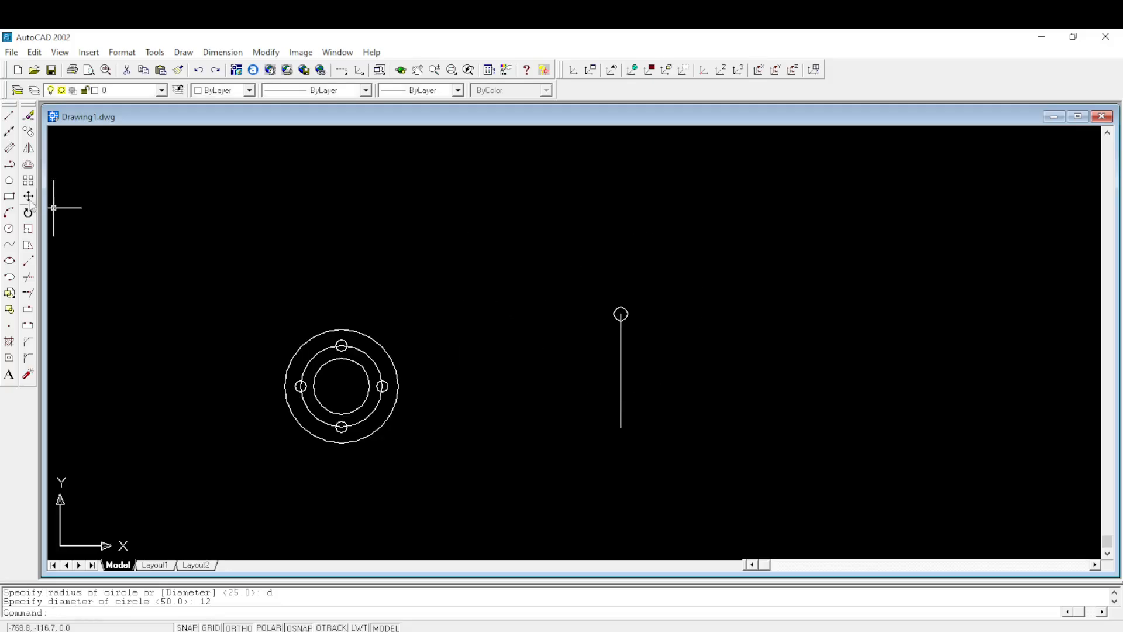
- Copy the 12 mm circle from the vertical line's upper endpoint to its lower endpoint
{"action": "left_click", "coordinate": [28, 131]}
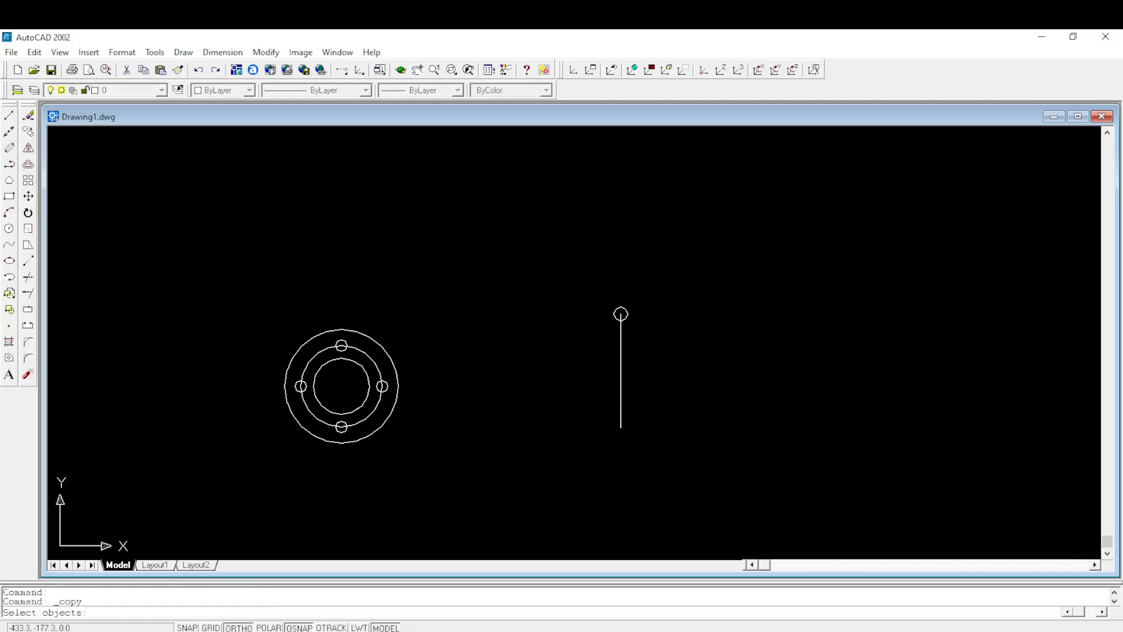
{"action": "left_click", "coordinate": [628, 311]}
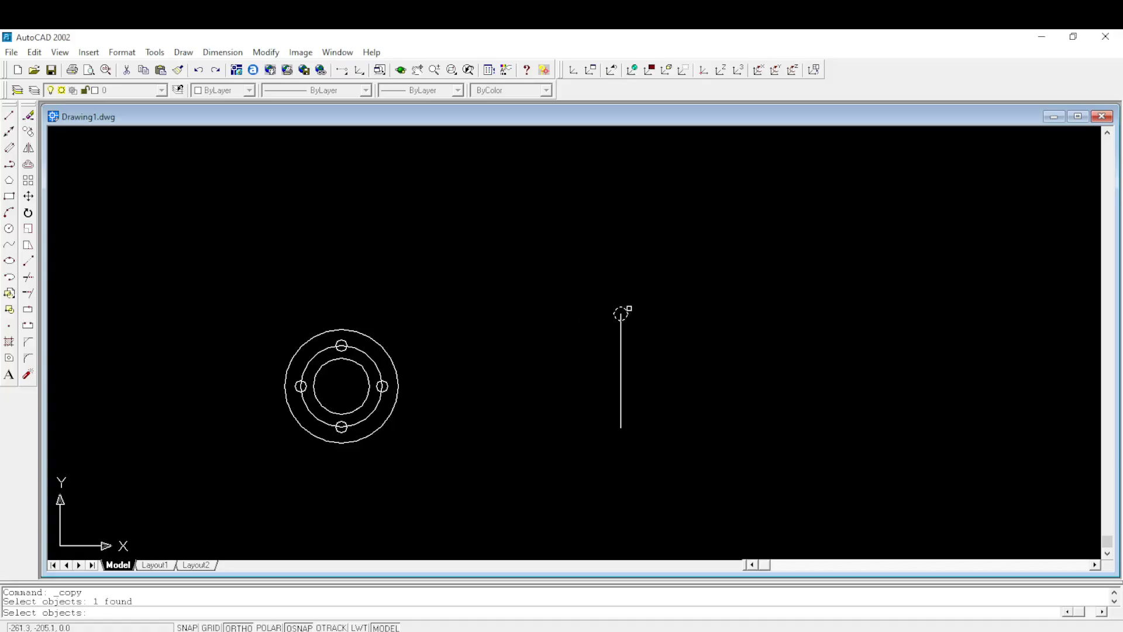
{"action": "right_click", "coordinate": [622, 313]}
{"action": "scroll", "coordinate": [614, 310], "scroll_direction": "up", "scroll_amount": 4}
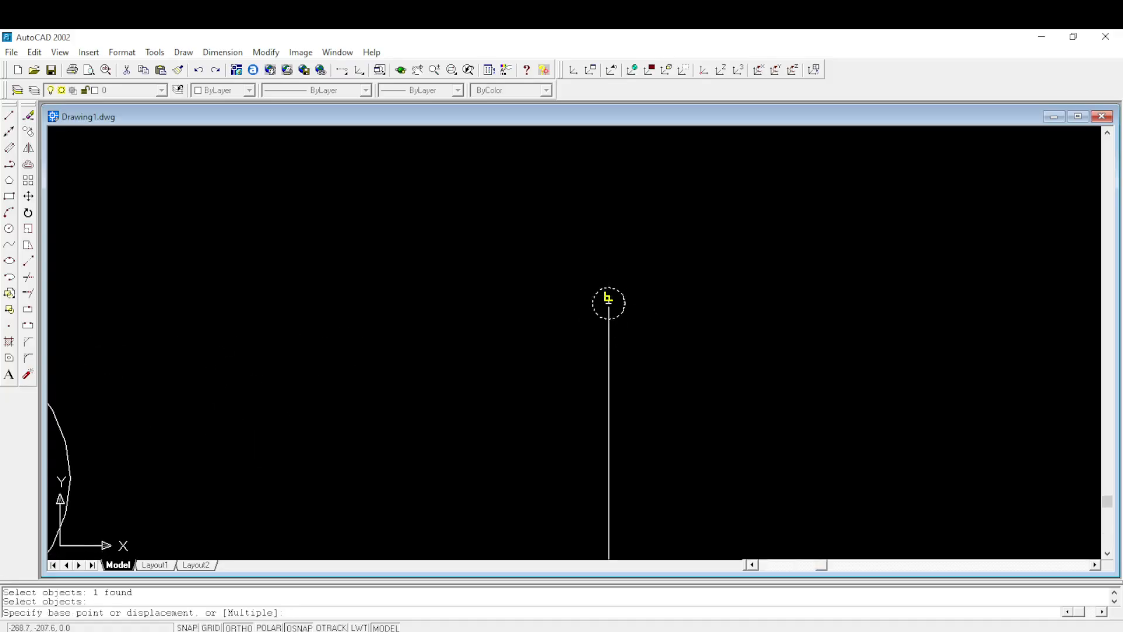
{"action": "left_click", "coordinate": [609, 301]}
{"action": "scroll", "coordinate": [614, 292], "scroll_direction": "down", "scroll_amount": 4}
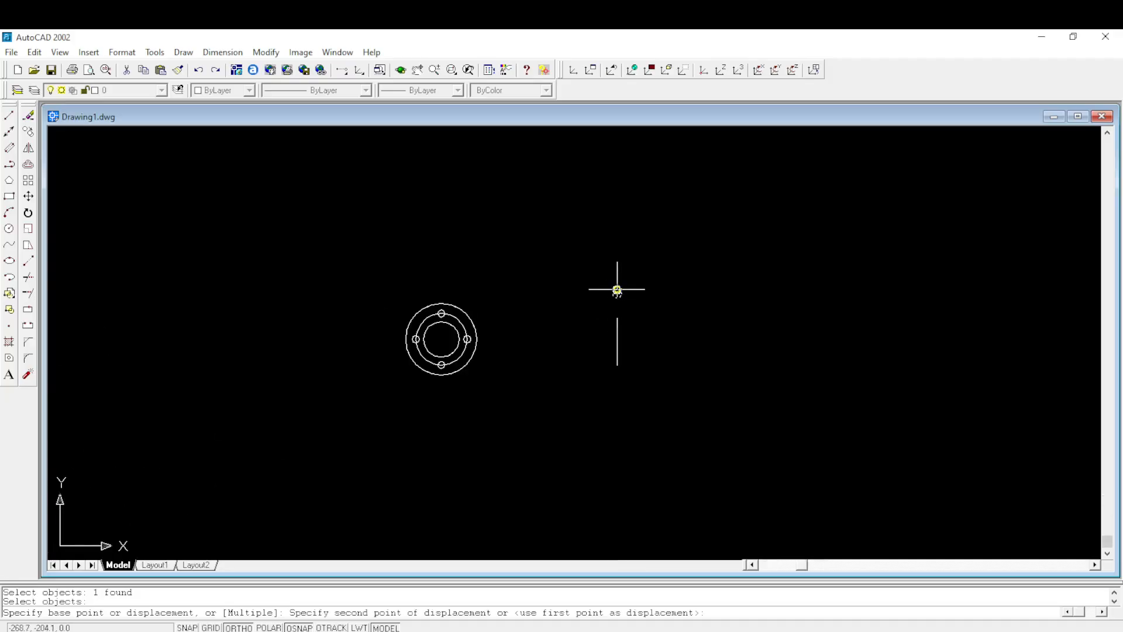
{"action": "scroll", "coordinate": [617, 364], "scroll_direction": "up", "scroll_amount": 4}
{"action": "left_click", "coordinate": [613, 368]}
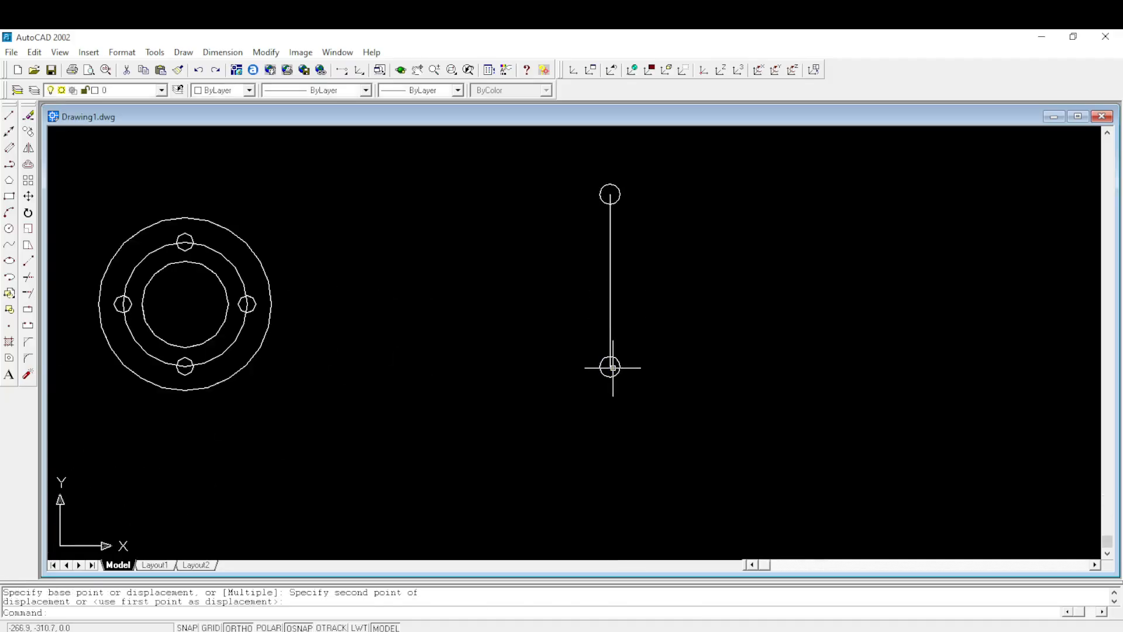
{"action": "type", "text": "co"}
{"action": "key", "text": "Return"}
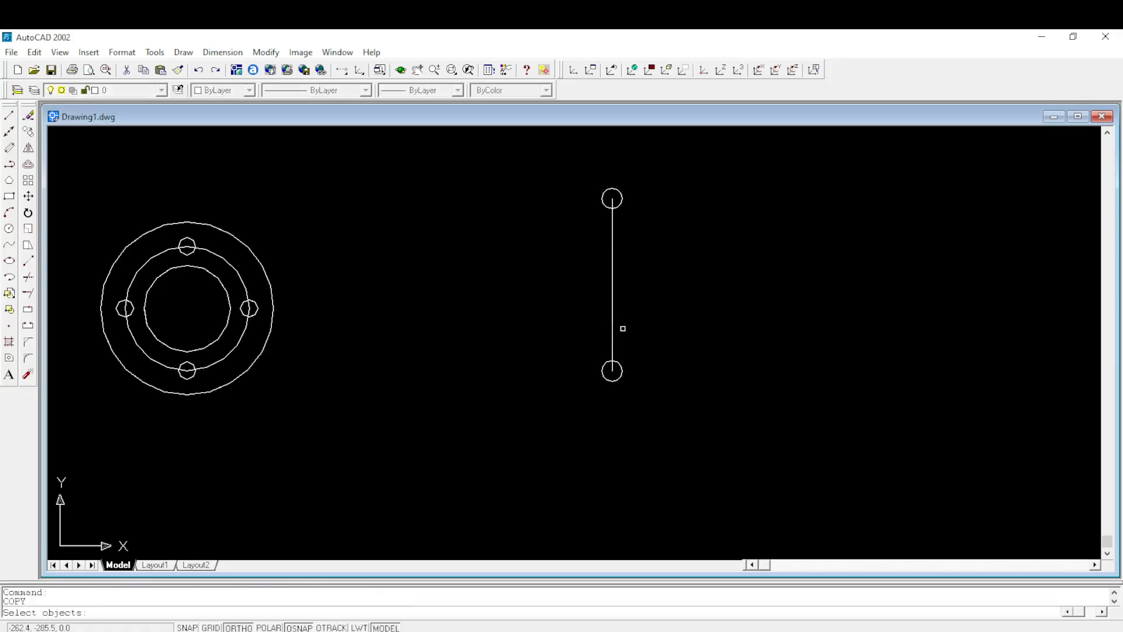
{"action": "key", "text": "Escape"}
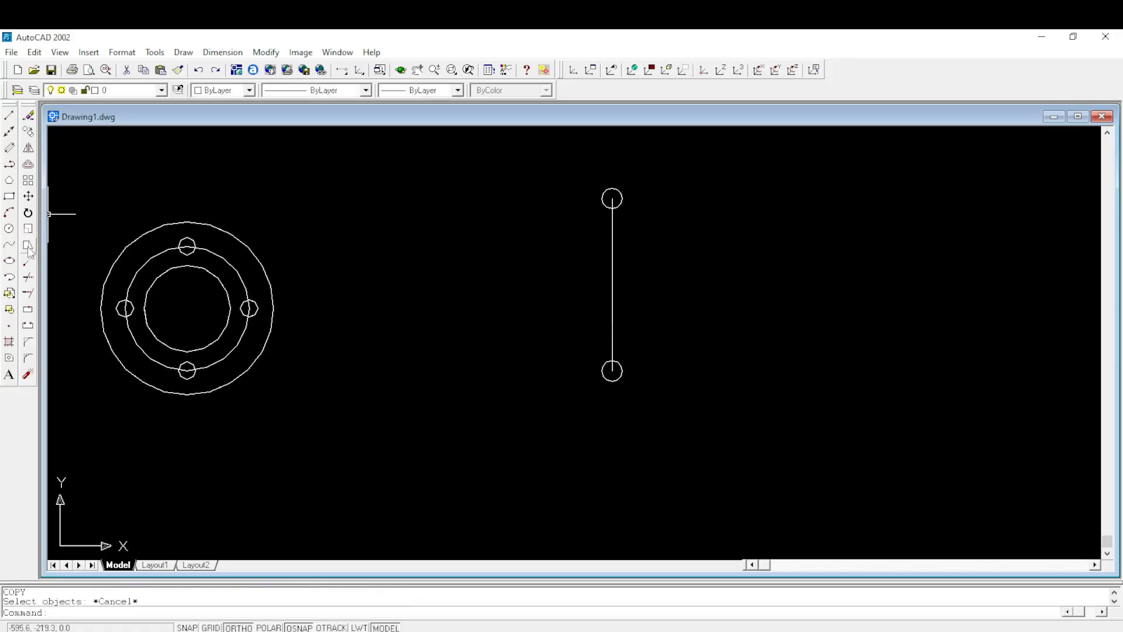
- Draw a 15 mm radius circle around the upper small hole, following the R15 end radius in Figure 4 of the exam PDF
{"action": "left_click", "coordinate": [9, 229]}
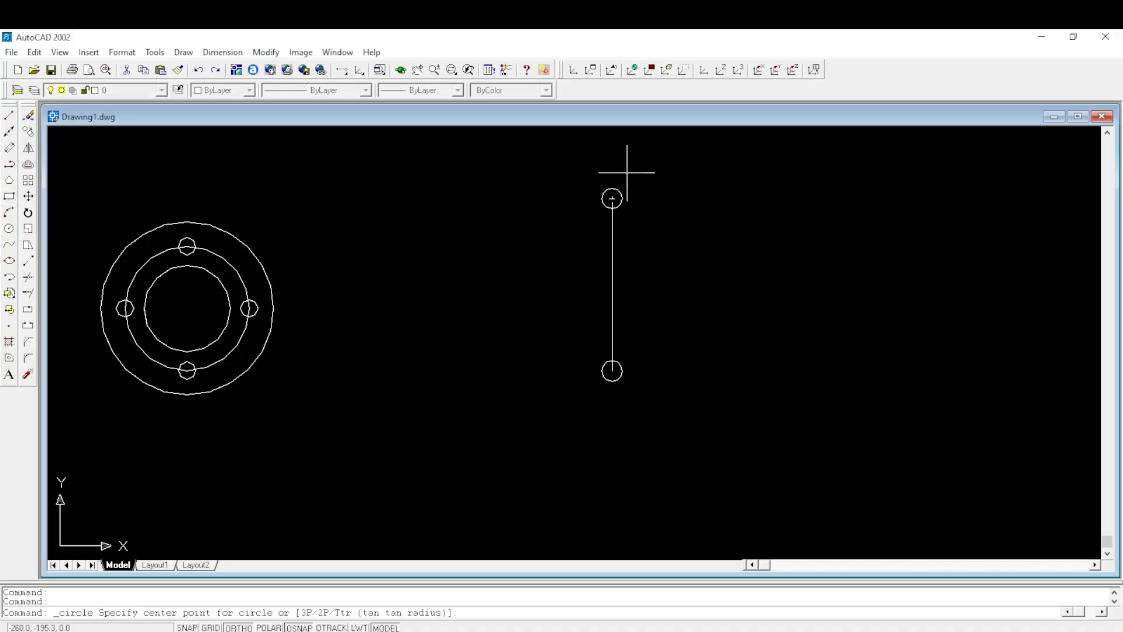
{"action": "left_click", "coordinate": [613, 198]}
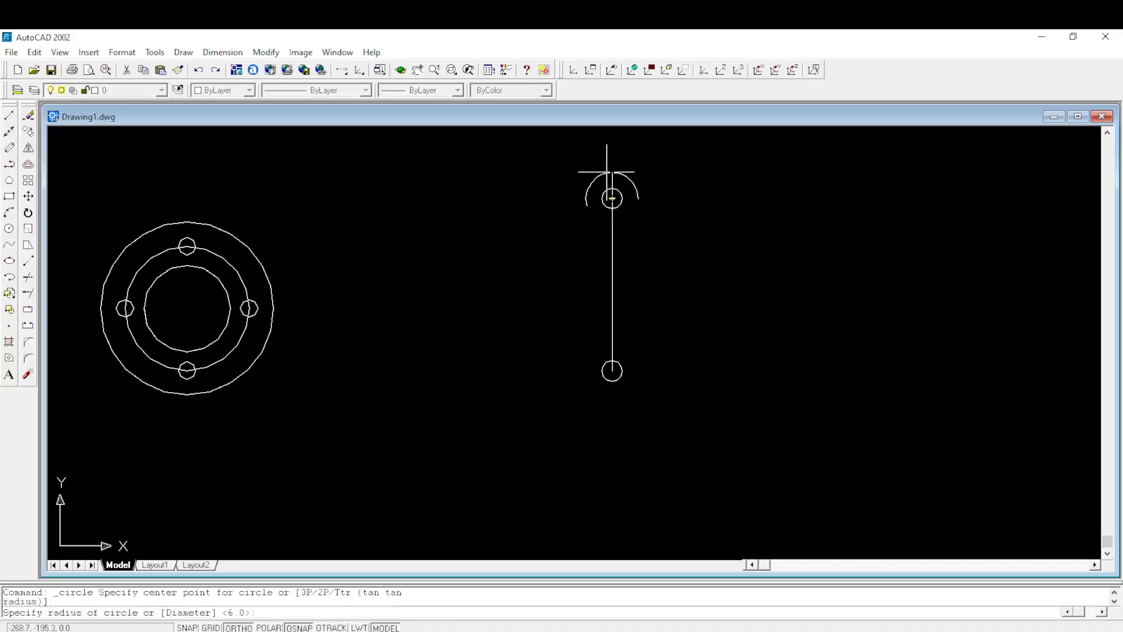
{"action": "mouse_move", "coordinate": [426, 630]}
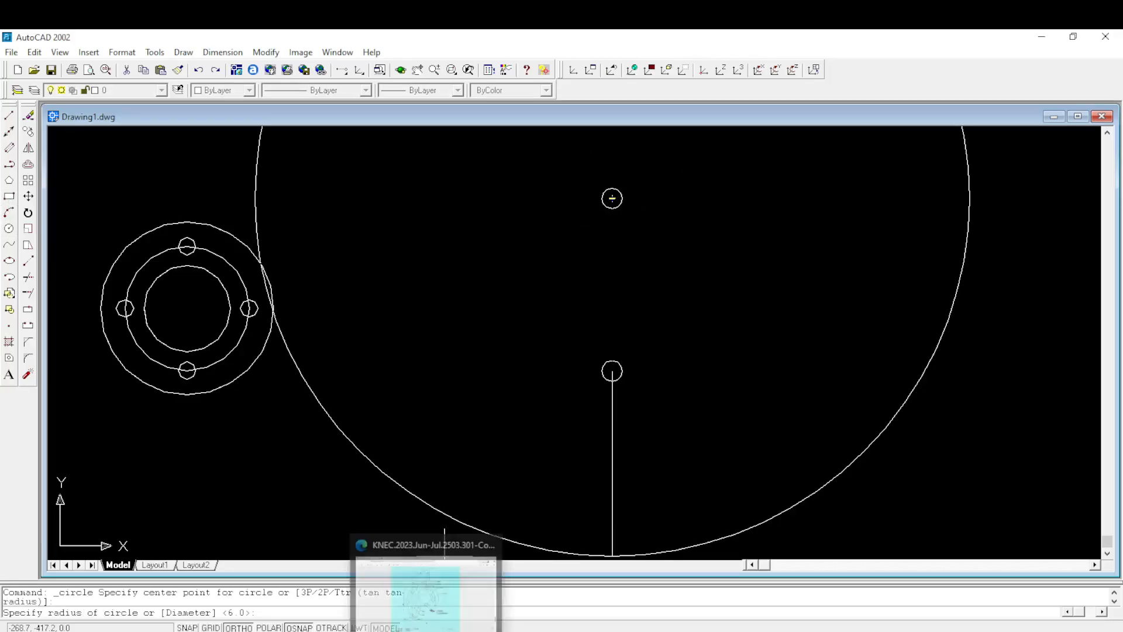
{"action": "left_click", "coordinate": [407, 599]}
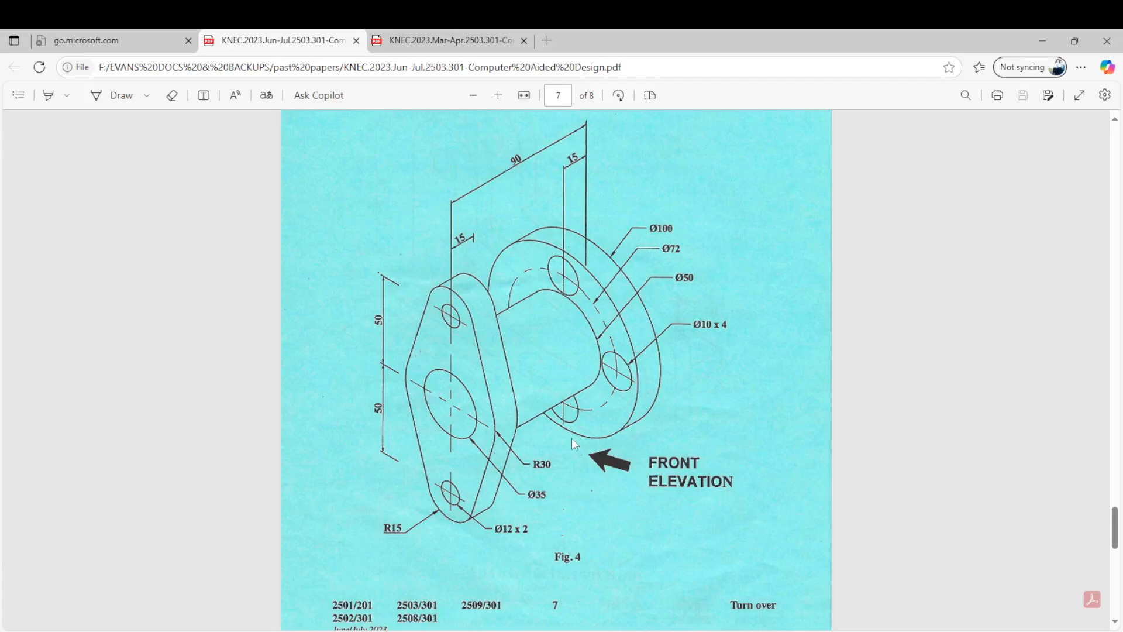
{"action": "mouse_move", "coordinate": [462, 629]}
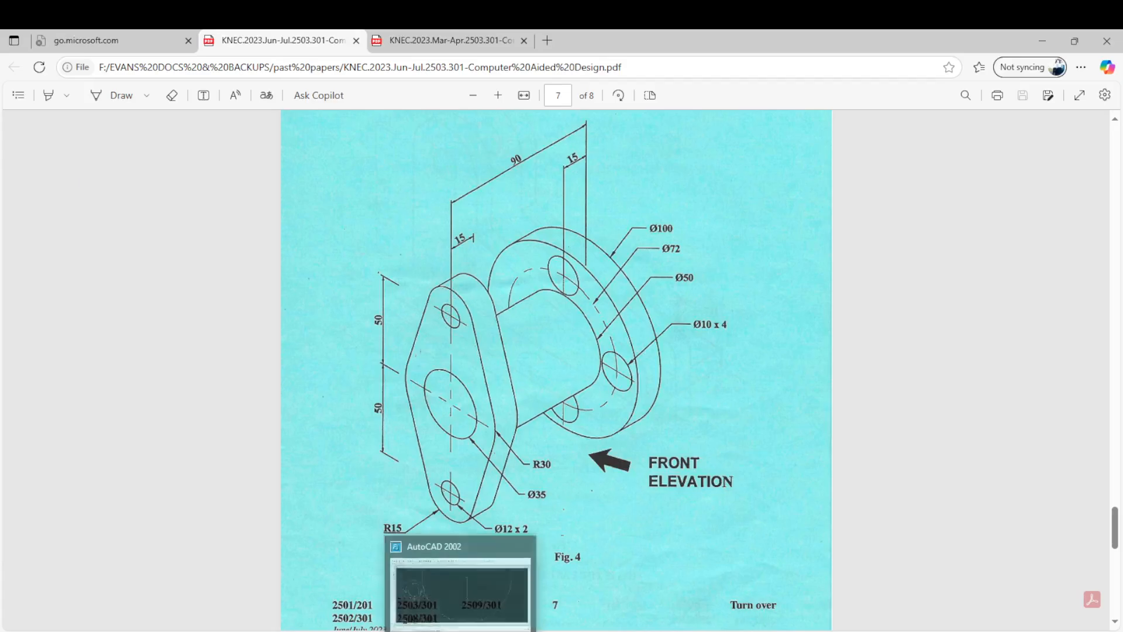
{"action": "left_click", "coordinate": [472, 602]}
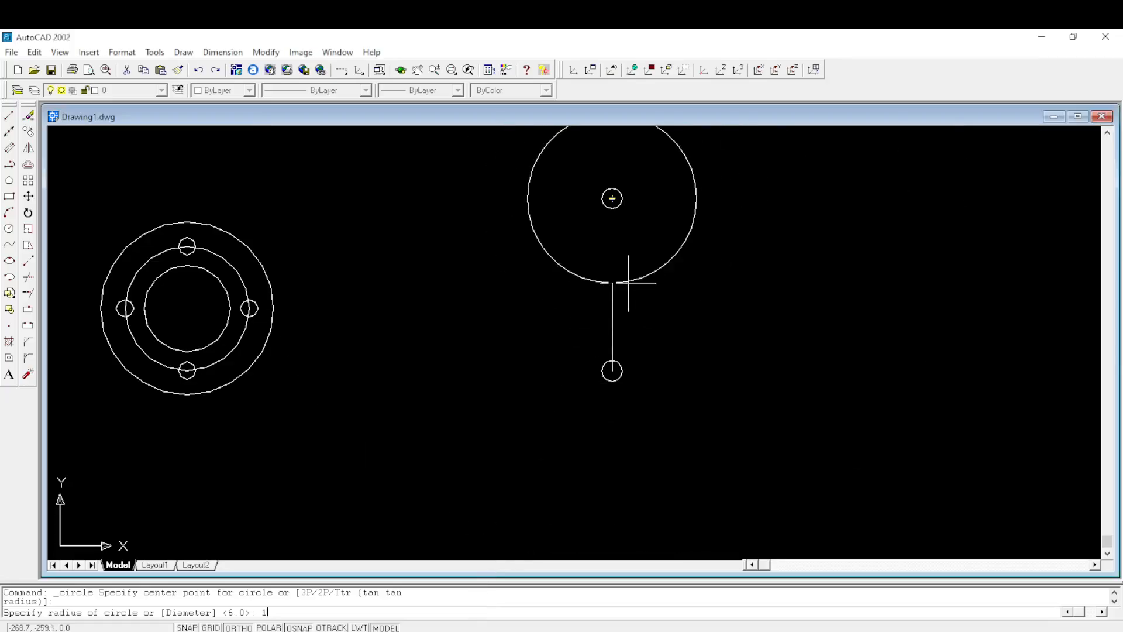
{"action": "type", "text": "15"}
{"action": "key", "text": "Return"}
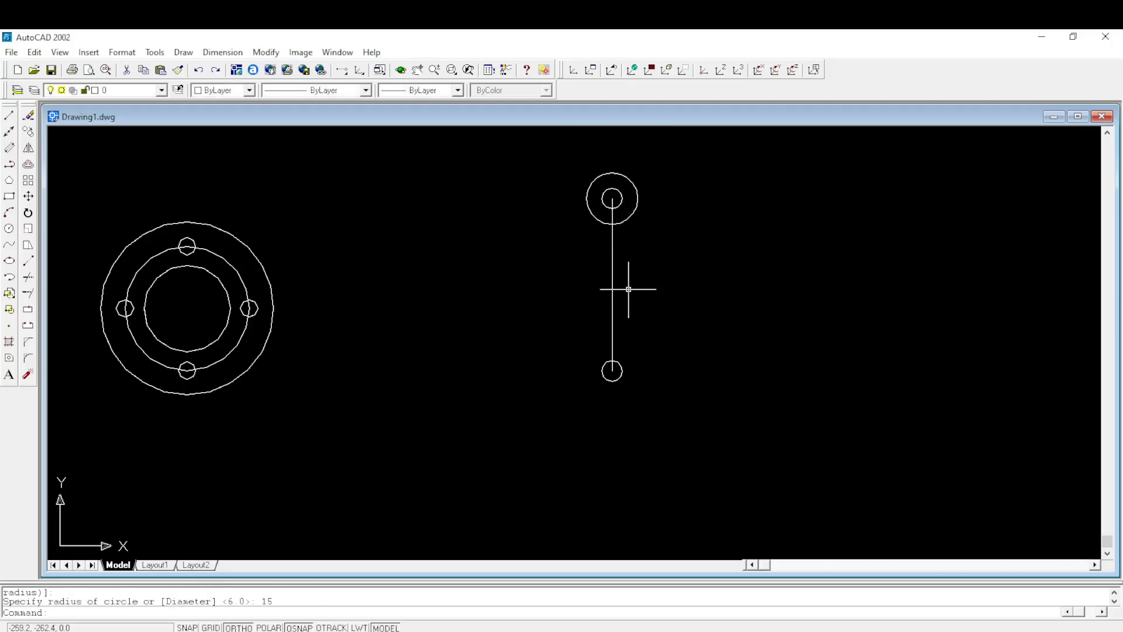
- Draw a 15 mm radius circle concentric with the lower small hole
{"action": "right_click", "coordinate": [684, 263]}
{"action": "left_click", "coordinate": [711, 265]}
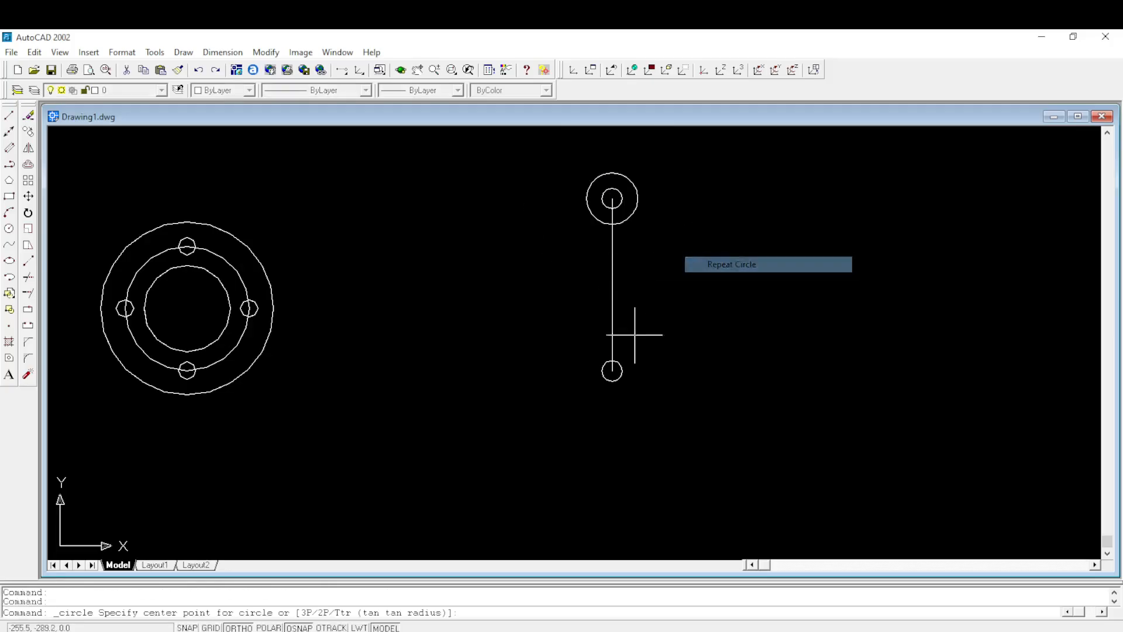
{"action": "left_click", "coordinate": [611, 371]}
{"action": "type", "text": "1"}
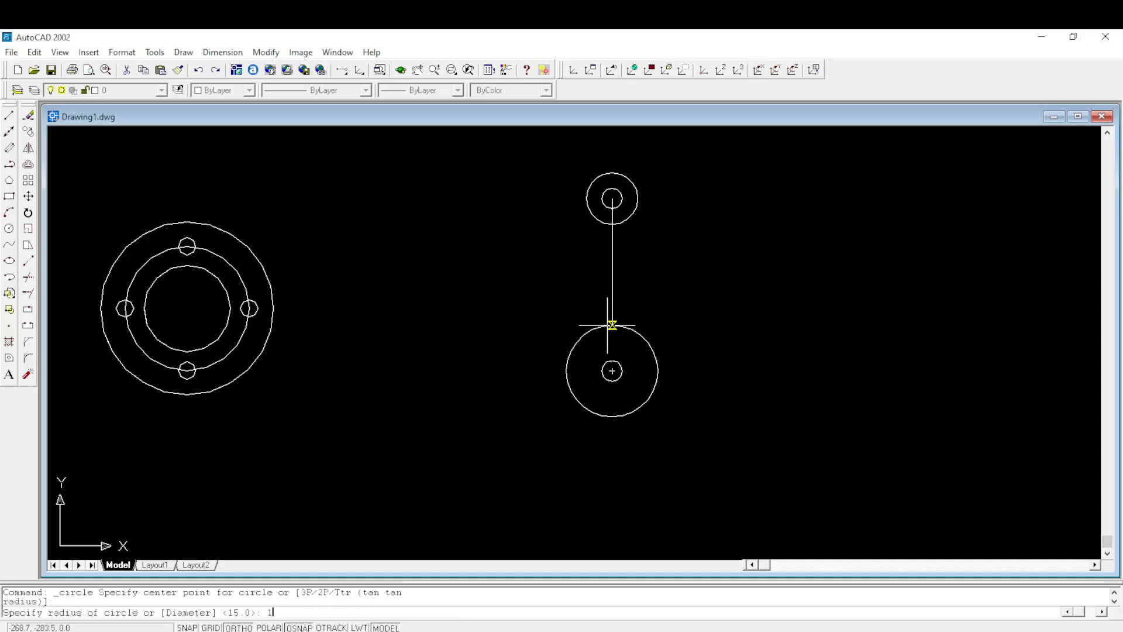
{"action": "type", "text": "5"}
{"action": "key", "text": "Return"}
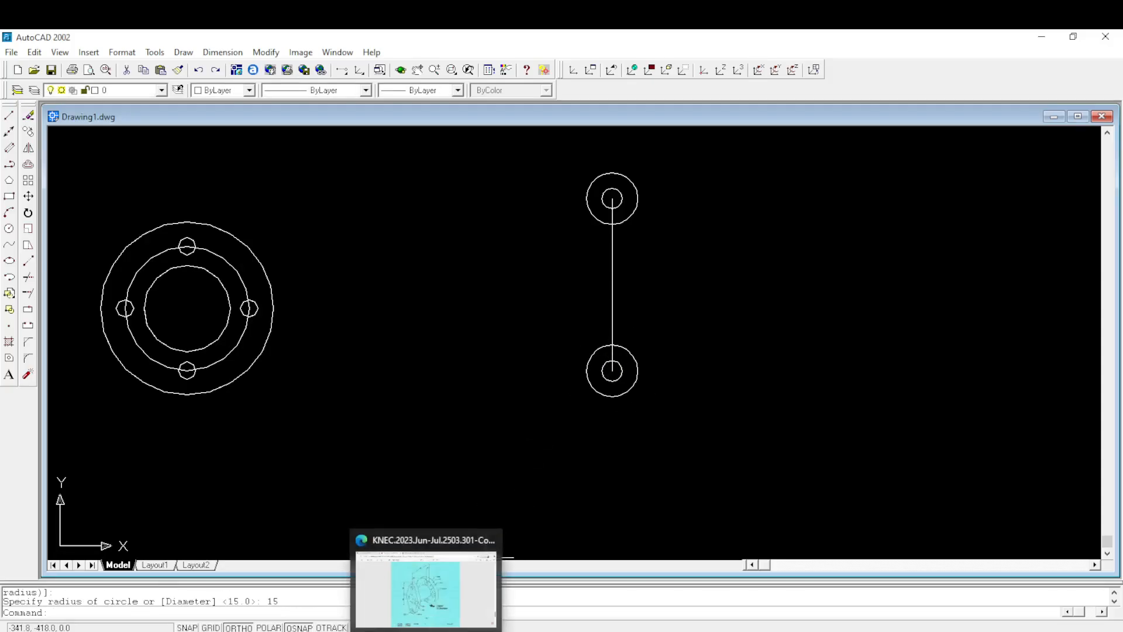
- Draw a 30 mm radius circle centred on the vertical line's midpoint, following the R30 in Figure 4 of the exam PDF
{"action": "left_click", "coordinate": [430, 599]}
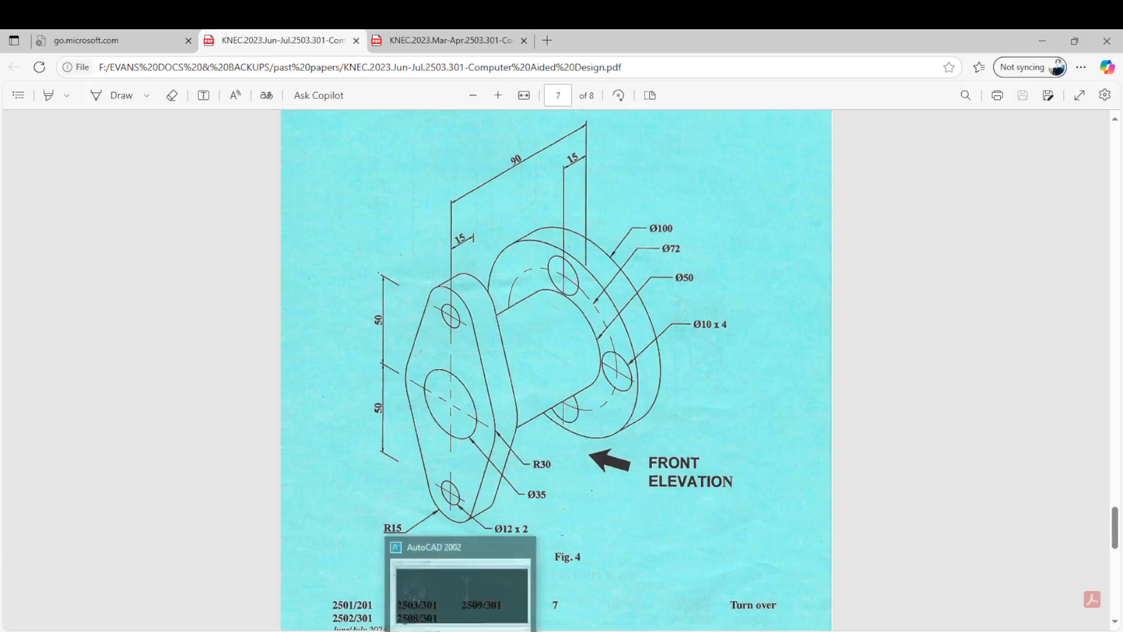
{"action": "left_click", "coordinate": [465, 596]}
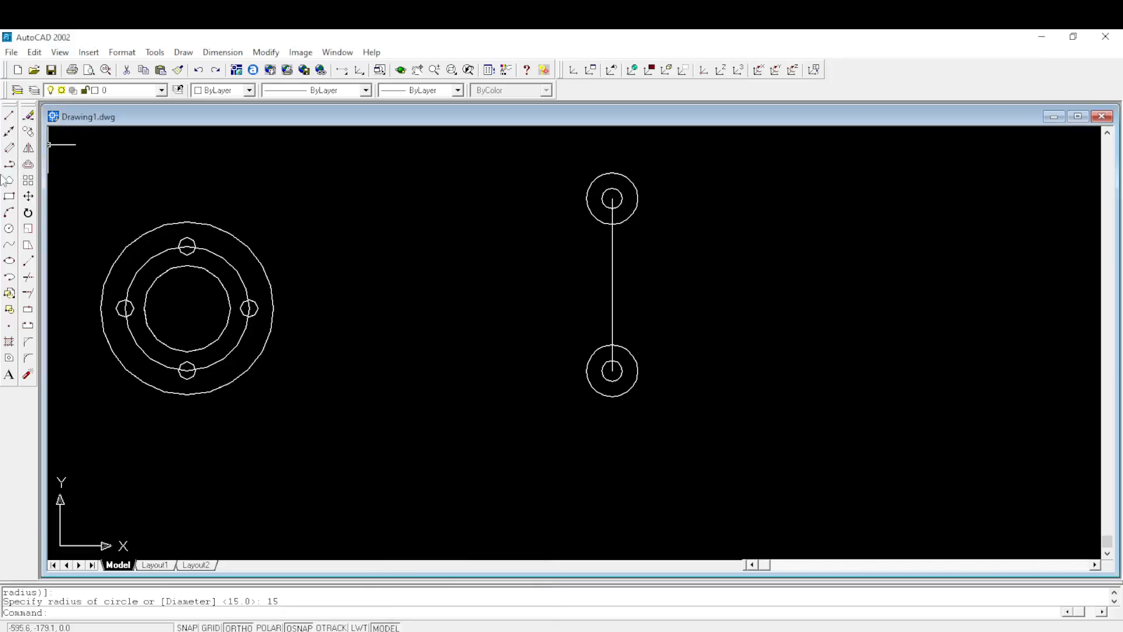
{"action": "left_click", "coordinate": [9, 228]}
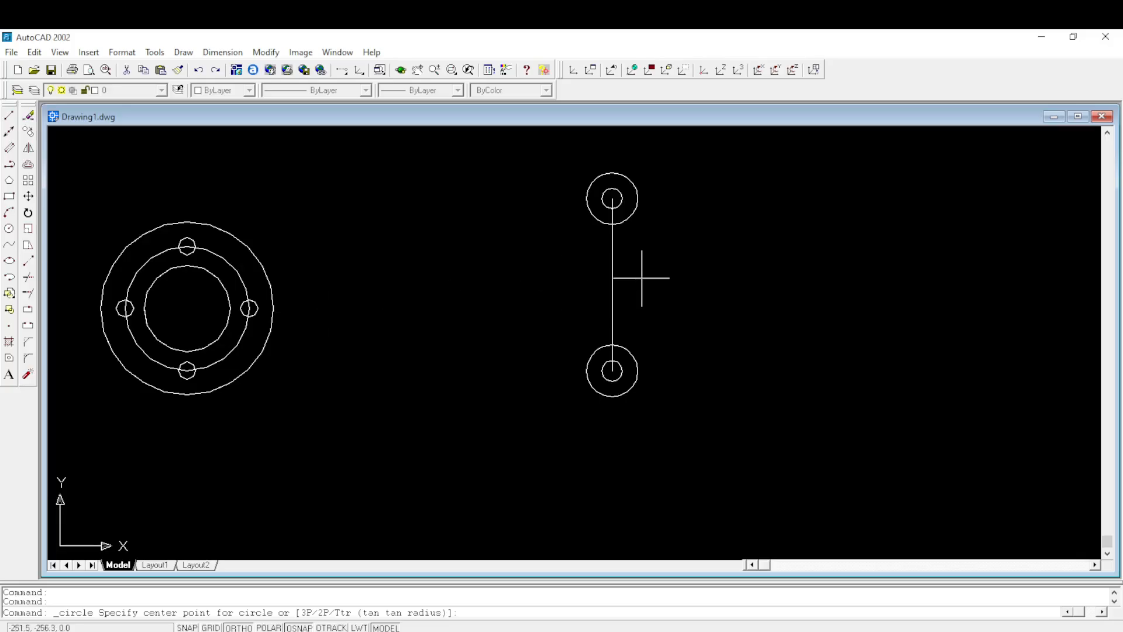
{"action": "left_click", "coordinate": [612, 284]}
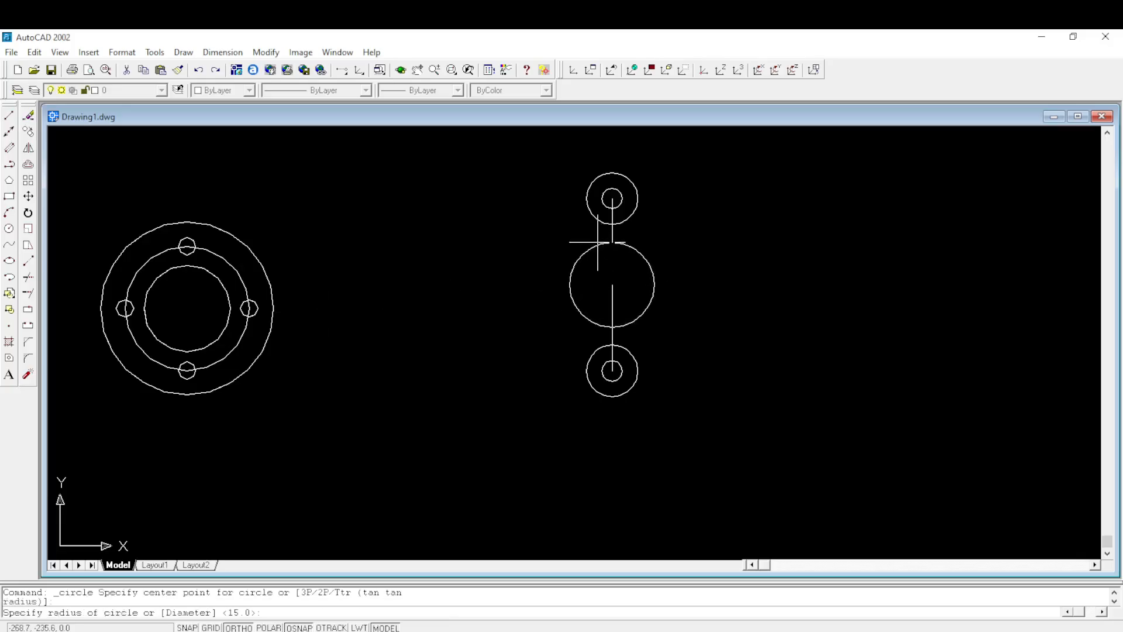
{"action": "type", "text": "30"}
{"action": "key", "text": "Return"}
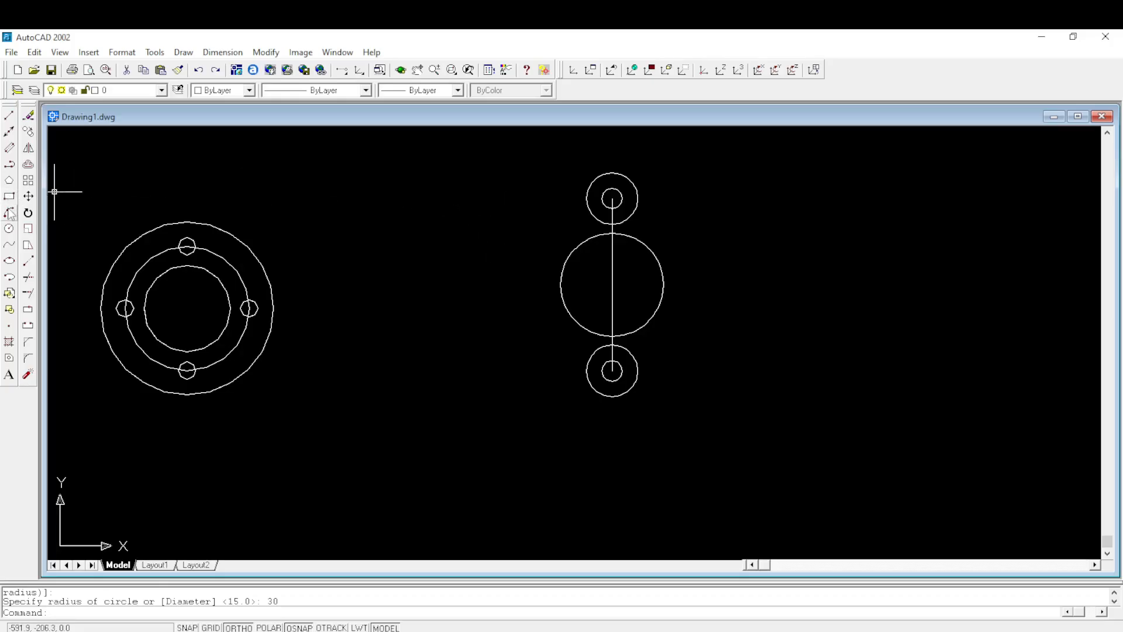
- Restrict the running object snaps to Tangent only
{"action": "left_click", "coordinate": [9, 165]}
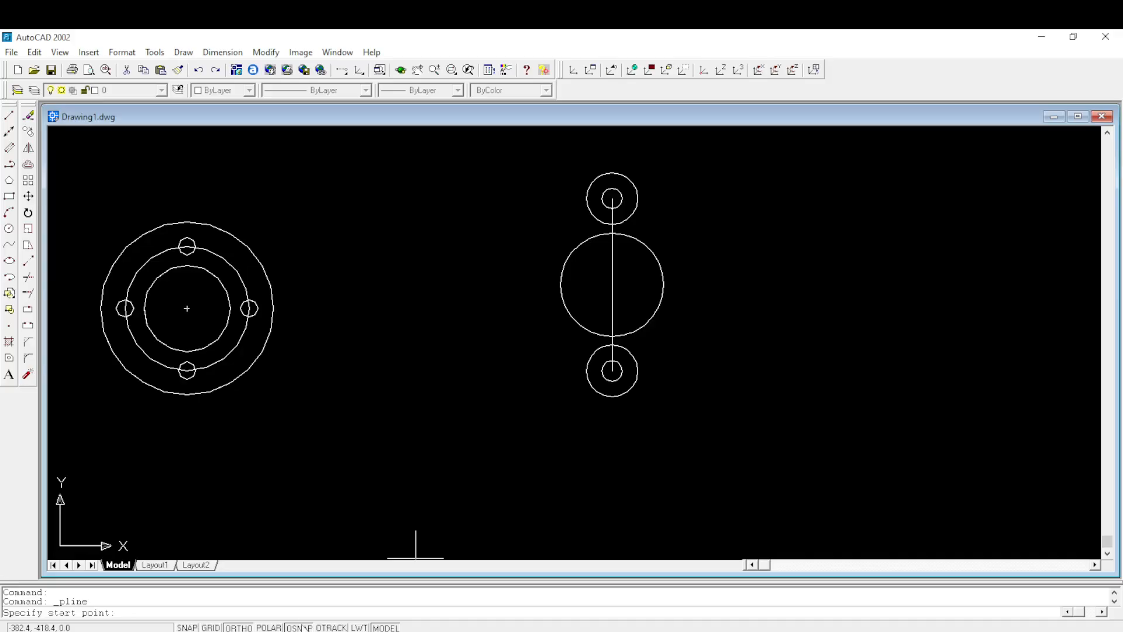
{"action": "right_click", "coordinate": [303, 628]}
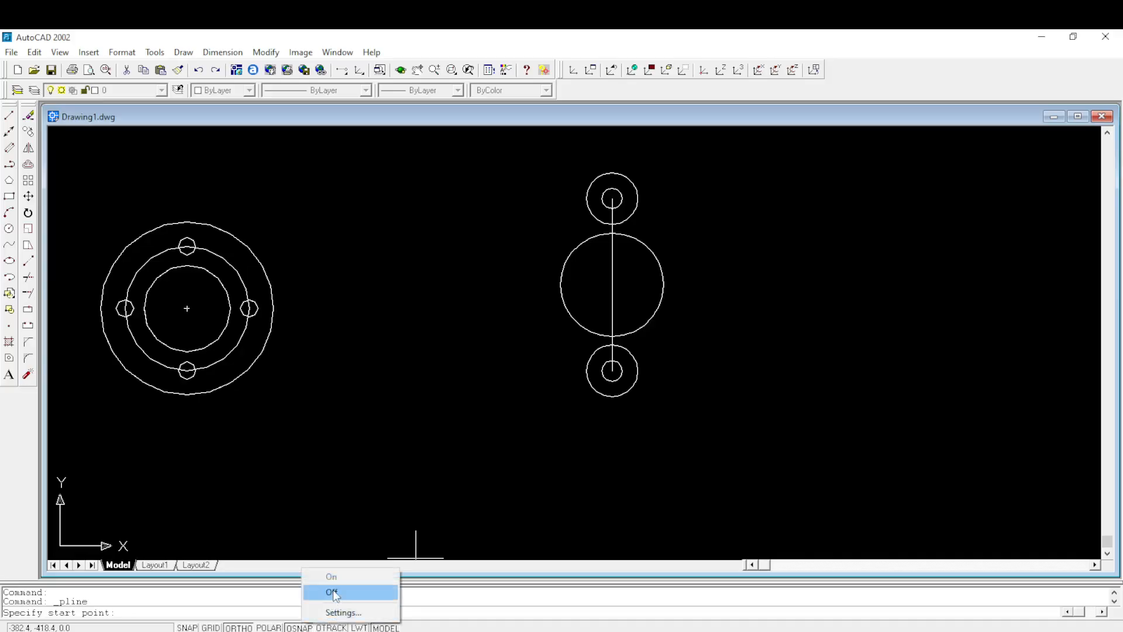
{"action": "left_click", "coordinate": [340, 611]}
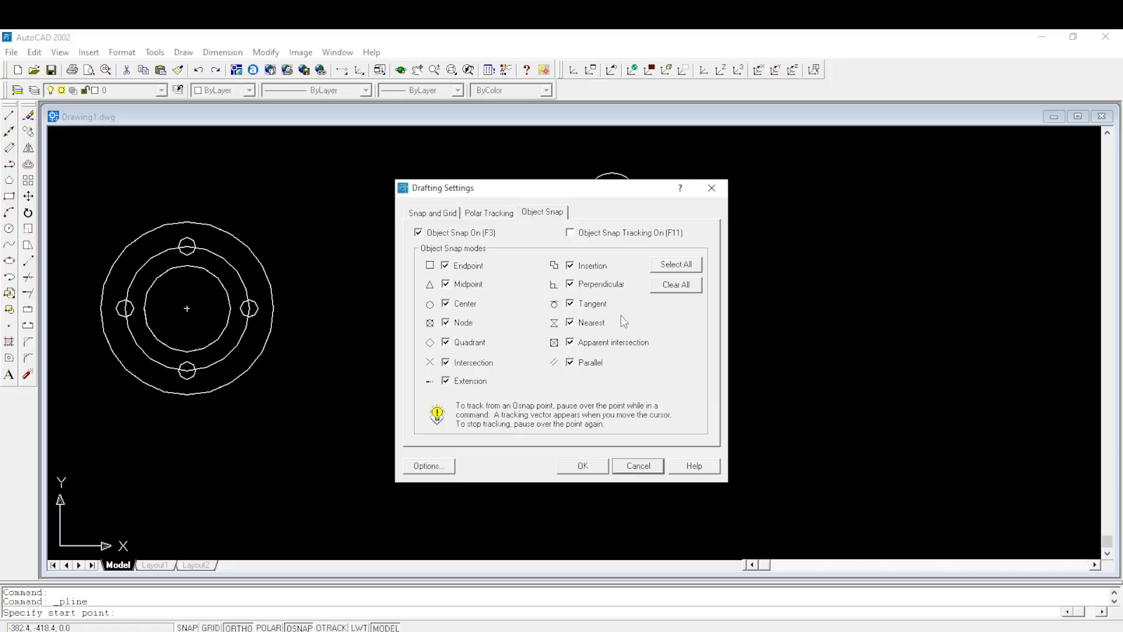
{"action": "left_click", "coordinate": [667, 287]}
{"action": "left_click", "coordinate": [569, 302]}
{"action": "left_click", "coordinate": [583, 466]}
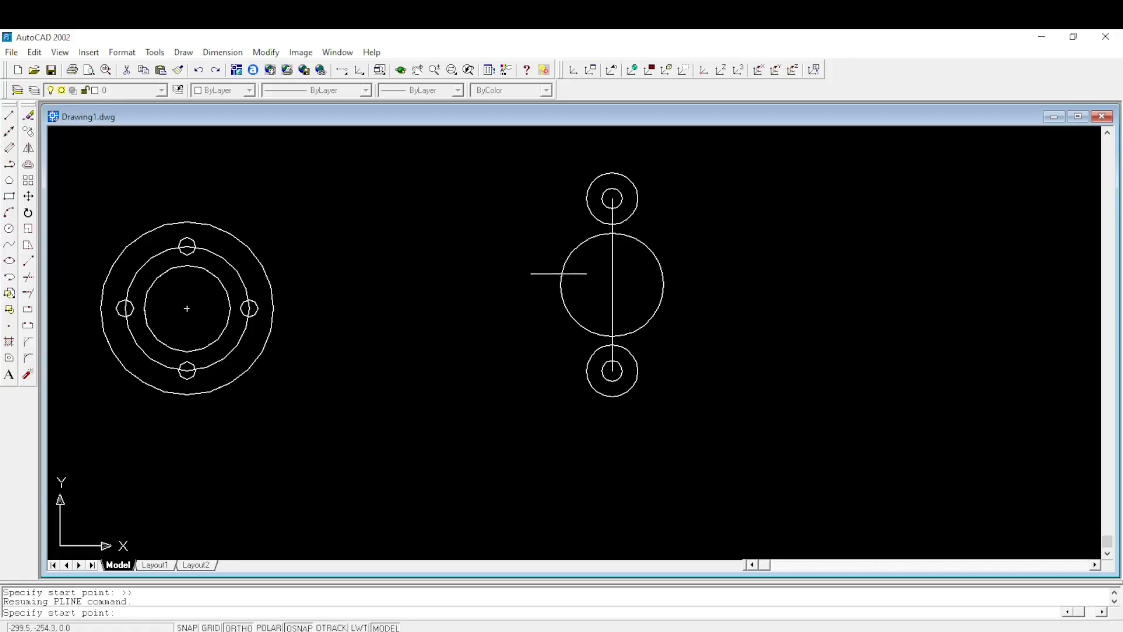
- Draw a line tangent to the left sides of the 30 mm radius circle and the upper 15 mm radius circle
{"action": "left_click", "coordinate": [9, 164]}
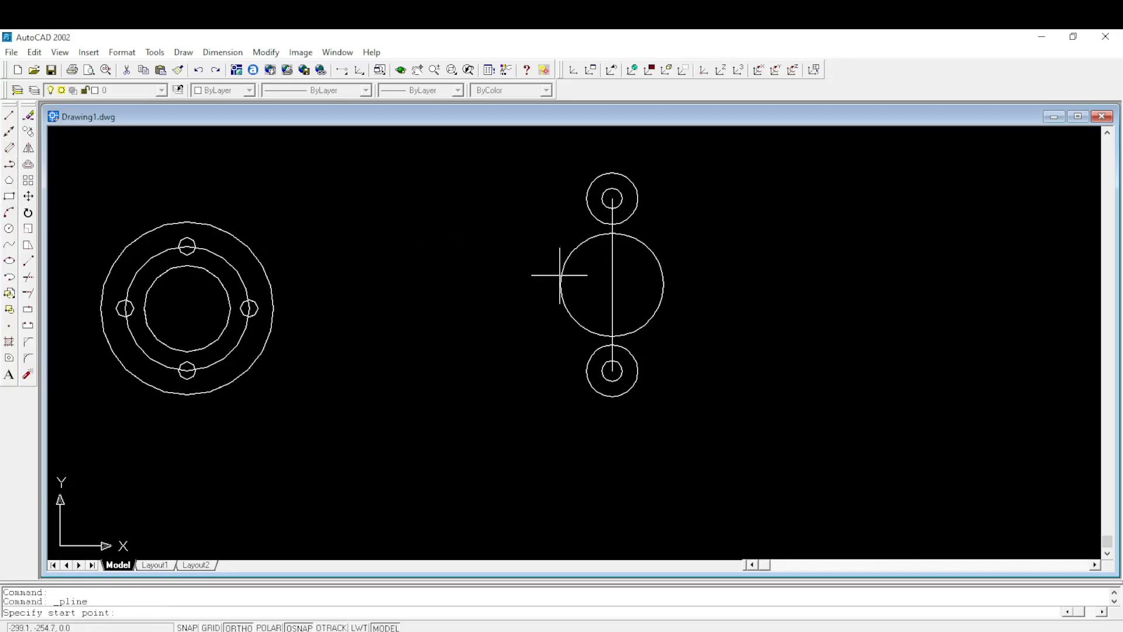
{"action": "left_click", "coordinate": [11, 117]}
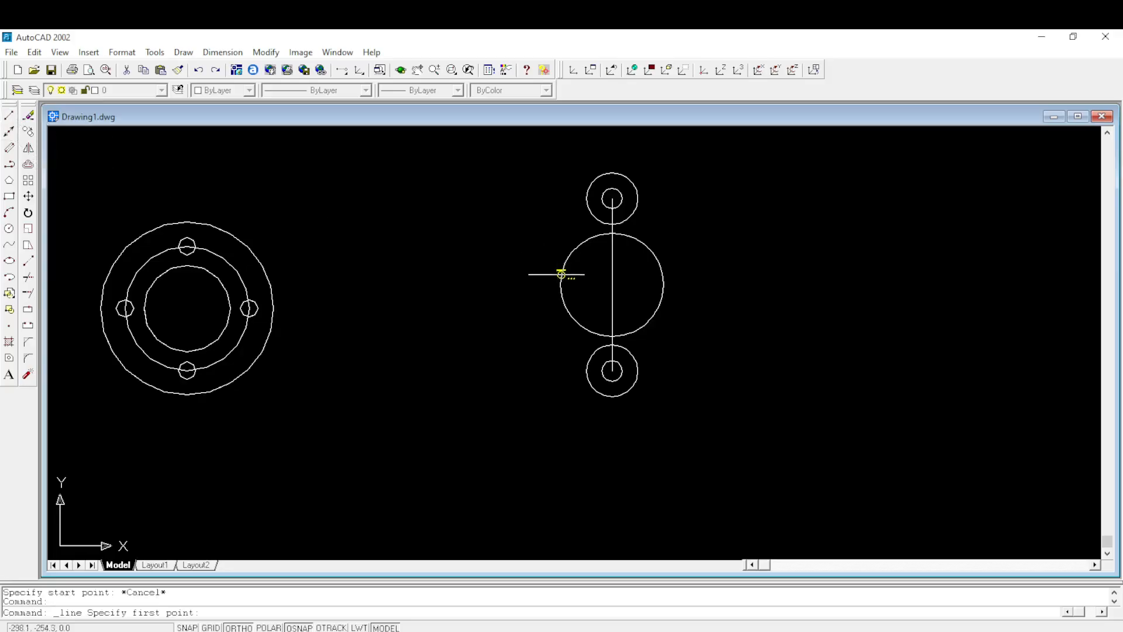
{"action": "left_click", "coordinate": [560, 280]}
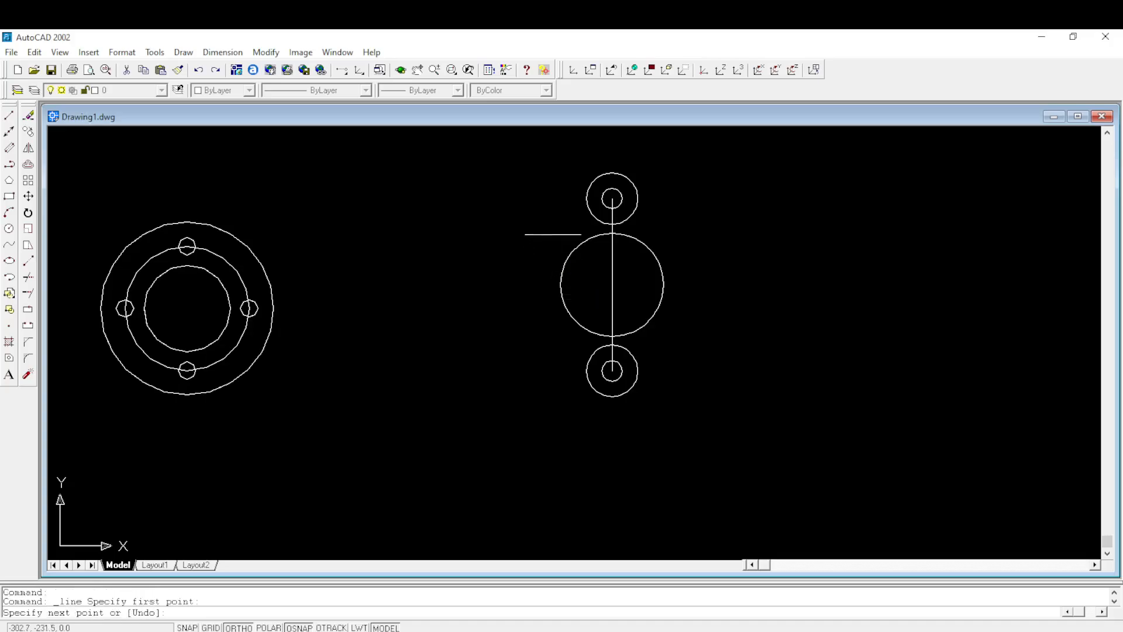
{"action": "left_click", "coordinate": [586, 189]}
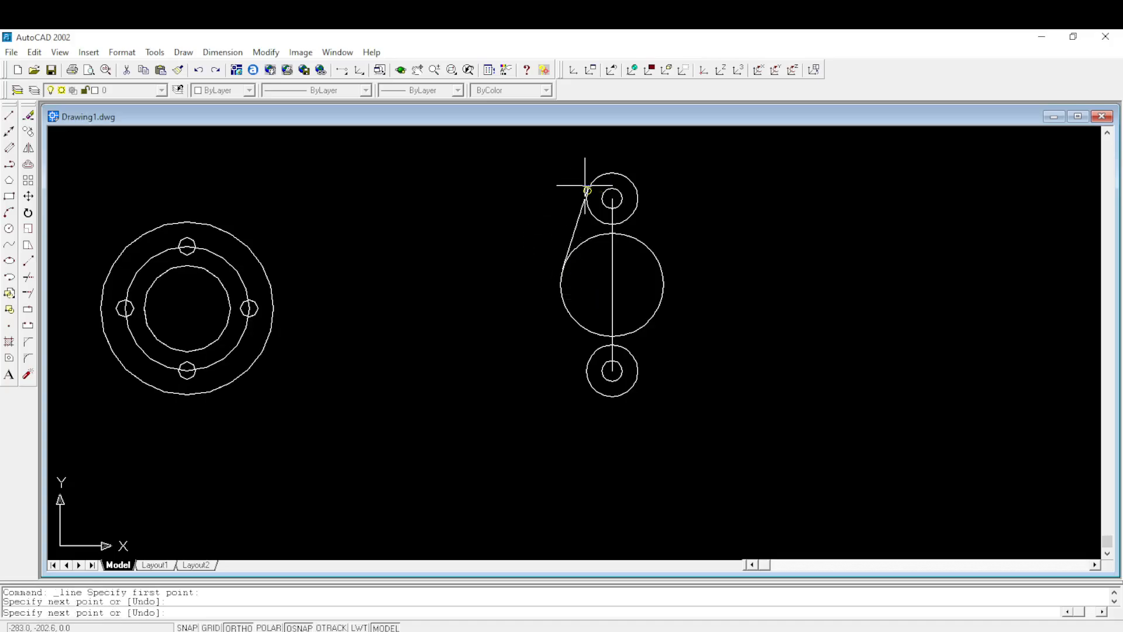
{"action": "key", "text": "Return"}
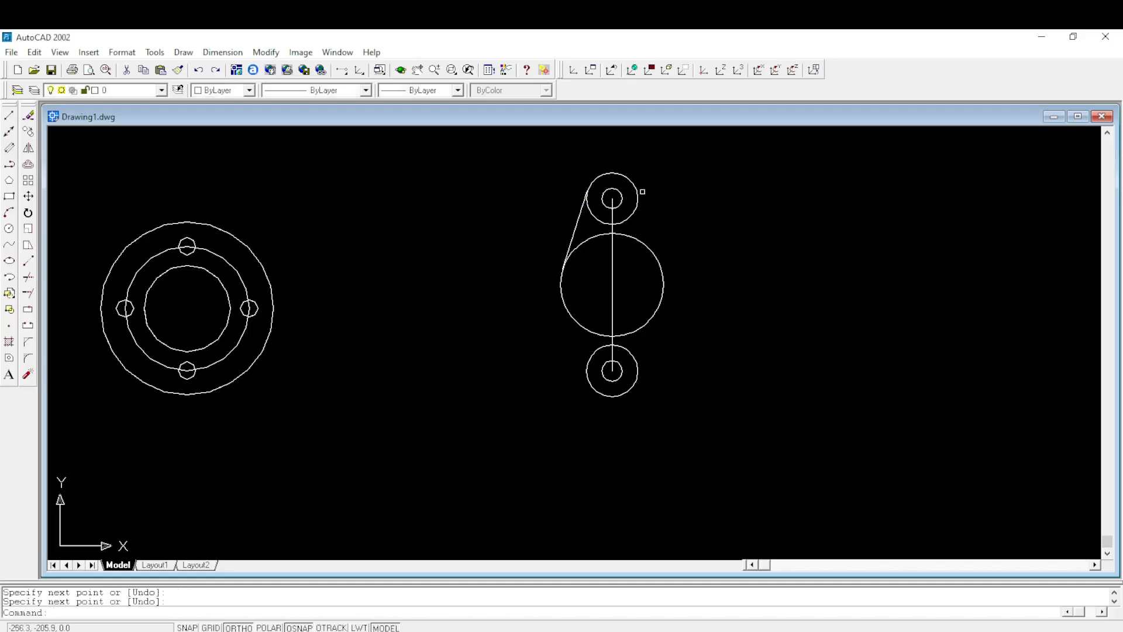
- Draw a line tangent to the right sides of the upper 15 mm radius circle and the 30 mm radius circle
{"action": "right_click", "coordinate": [680, 193]}
{"action": "left_click", "coordinate": [724, 202]}
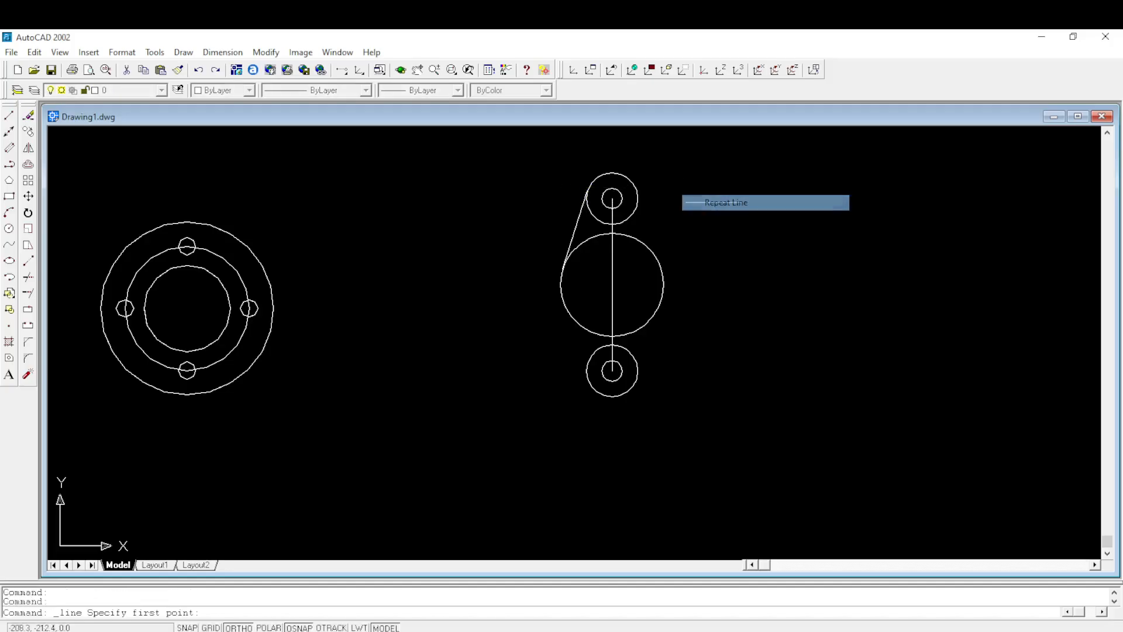
{"action": "left_click", "coordinate": [631, 183]}
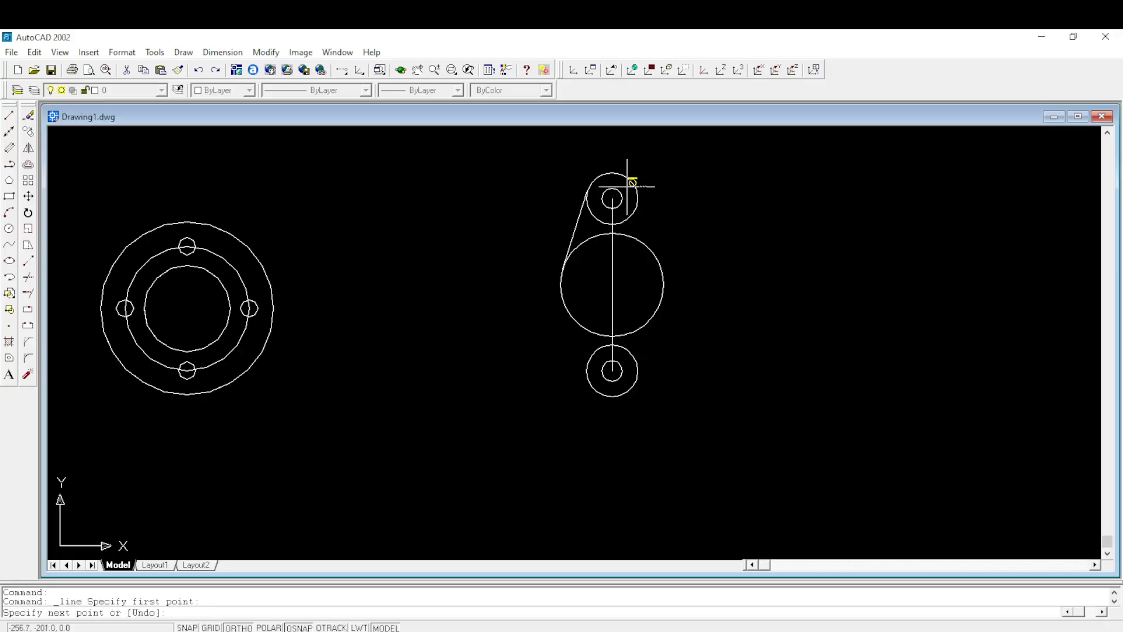
{"action": "left_click", "coordinate": [663, 277]}
{"action": "key", "text": "Return"}
- Draw a line tangent to the right sides of the 30 mm radius circle and the lower 15 mm radius circle
{"action": "right_click", "coordinate": [741, 242]}
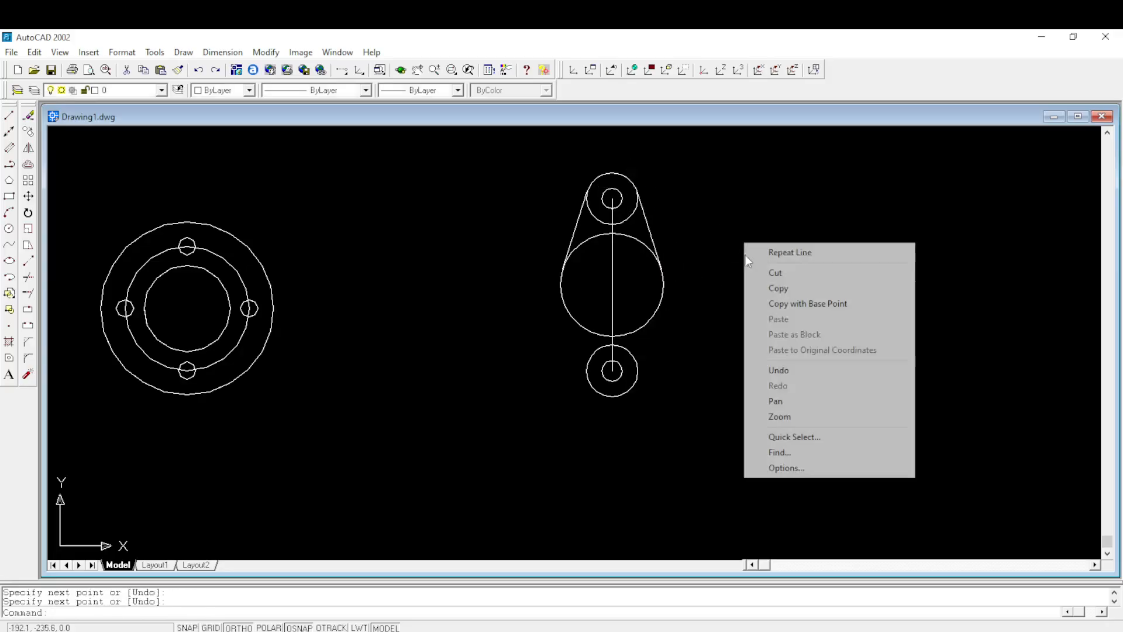
{"action": "left_click", "coordinate": [763, 247]}
{"action": "left_click", "coordinate": [658, 307]}
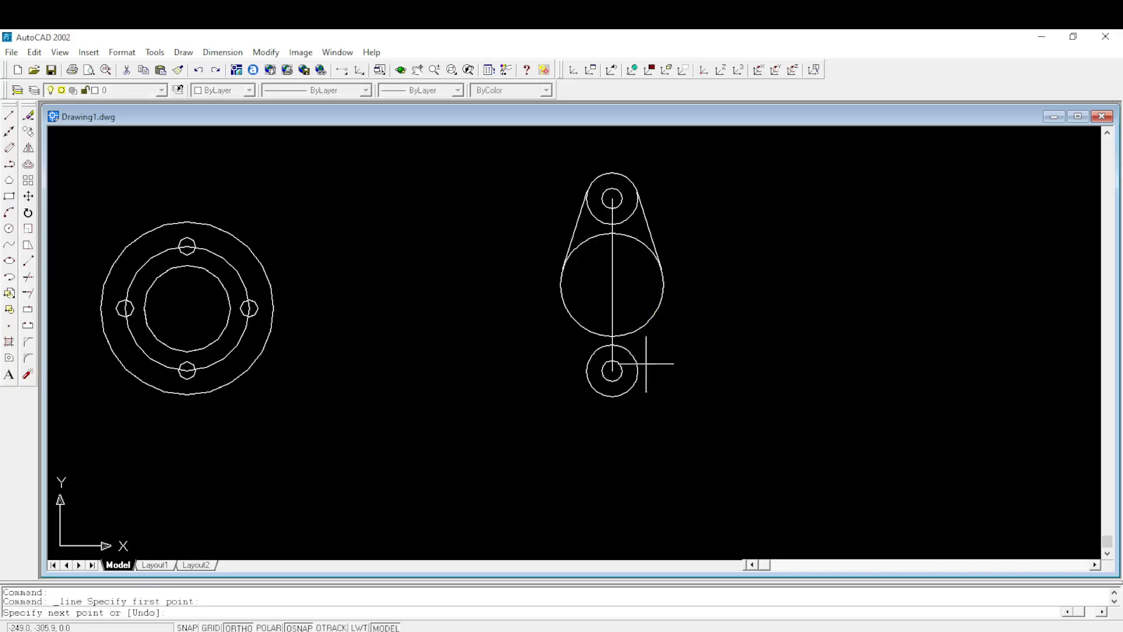
{"action": "left_click", "coordinate": [635, 385]}
{"action": "key", "text": "Return"}
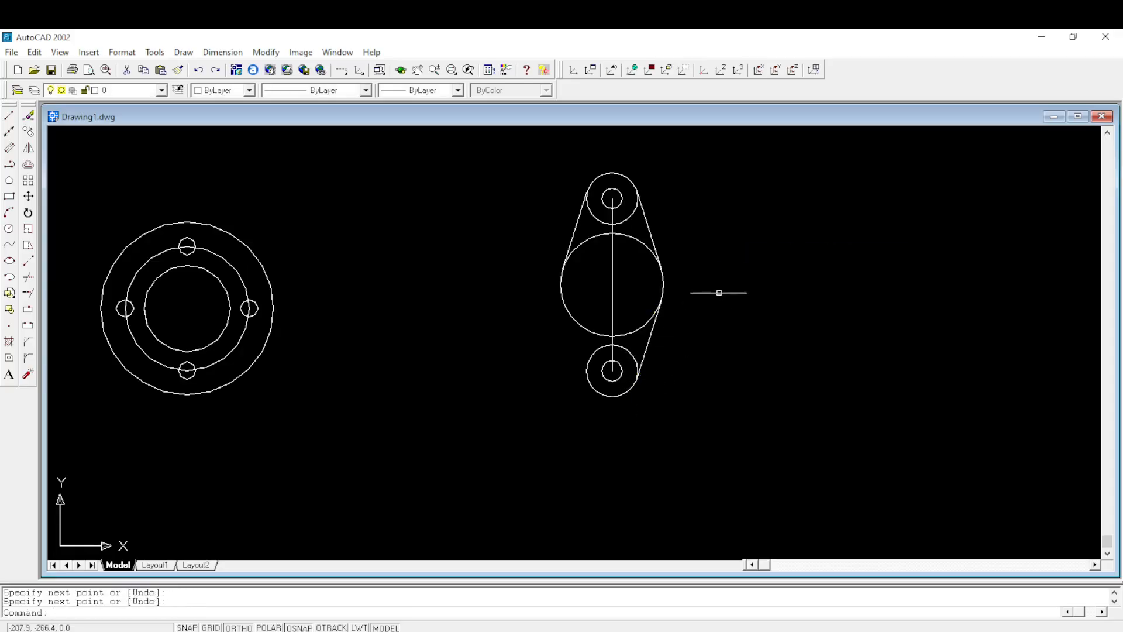
- Draw a line tangent to the left sides of the 30 mm radius circle and the lower 15 mm radius circle
{"action": "right_click", "coordinate": [734, 276]}
{"action": "left_click", "coordinate": [764, 284]}
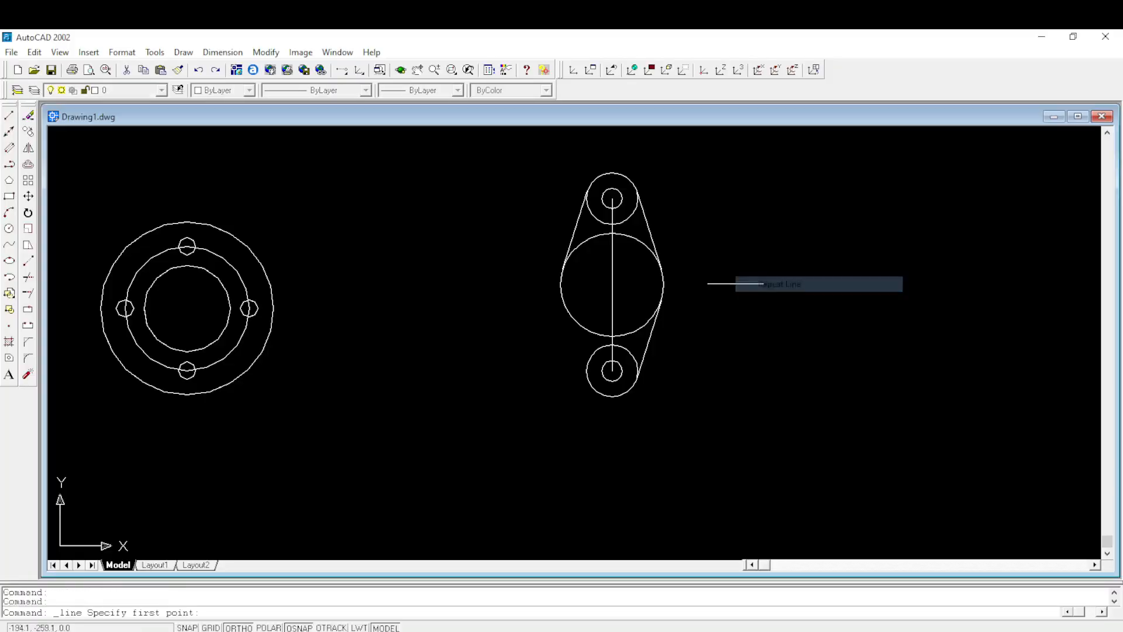
{"action": "left_click", "coordinate": [559, 283]}
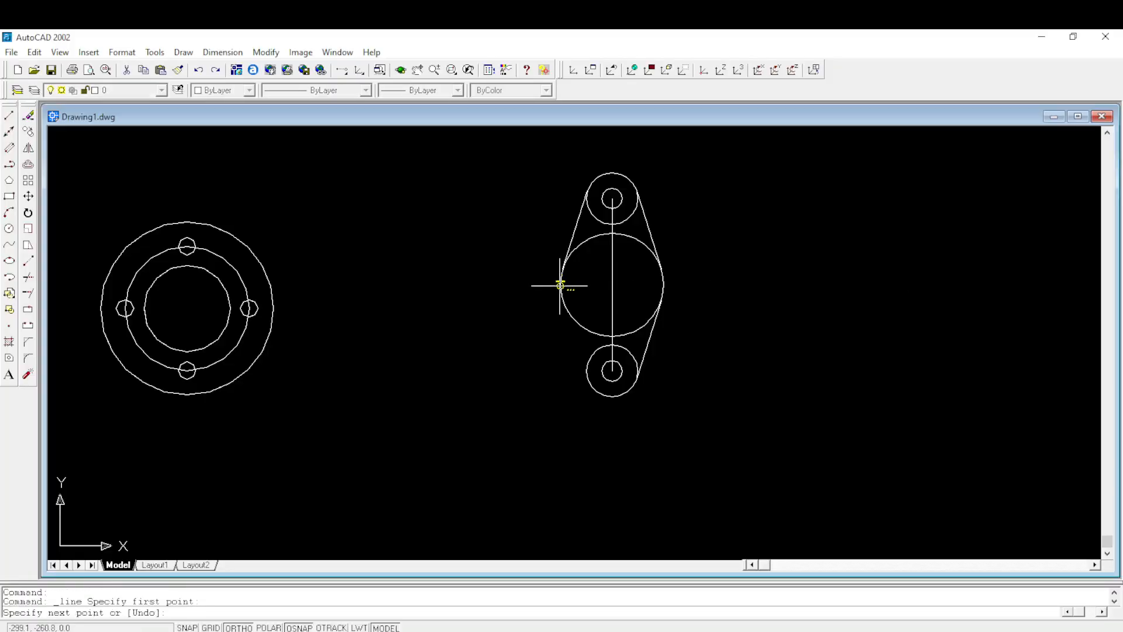
{"action": "left_click", "coordinate": [589, 377]}
{"action": "key", "text": "Return"}
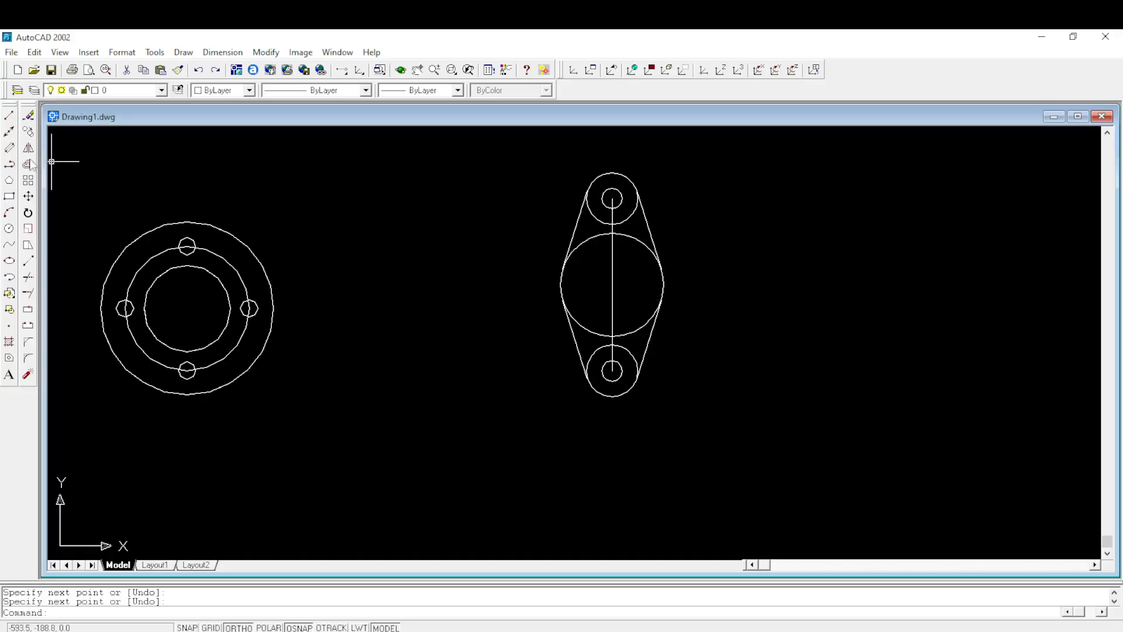
- Start the Polyline command and enable all running object snap modes
{"action": "scroll", "coordinate": [608, 260], "scroll_direction": "up", "scroll_amount": 1}
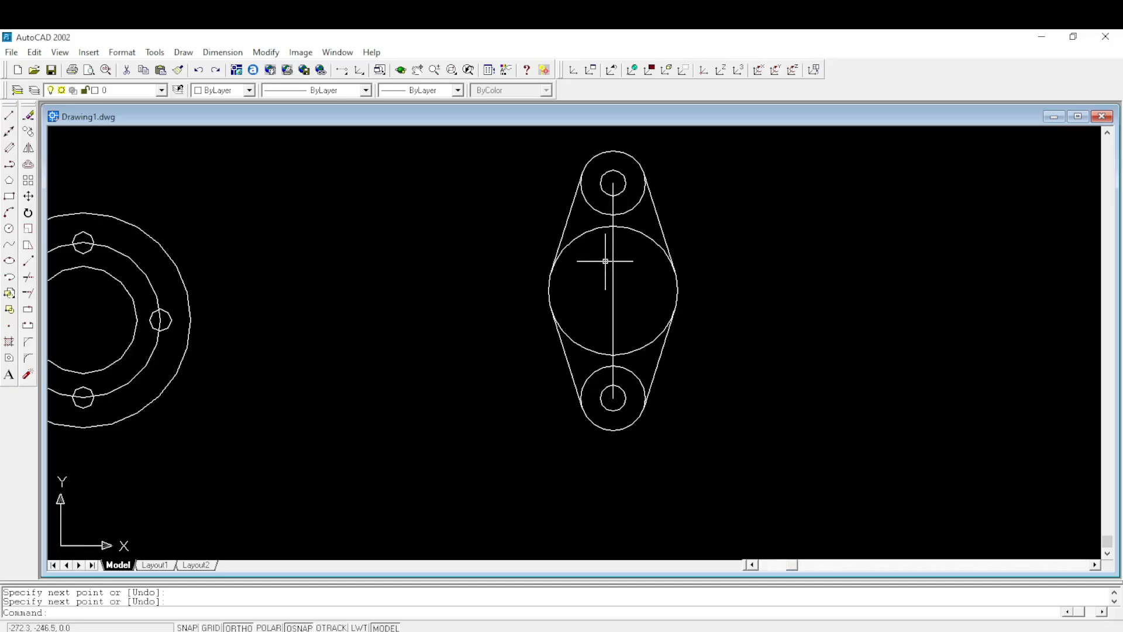
{"action": "scroll", "coordinate": [605, 262], "scroll_direction": "up", "scroll_amount": 1}
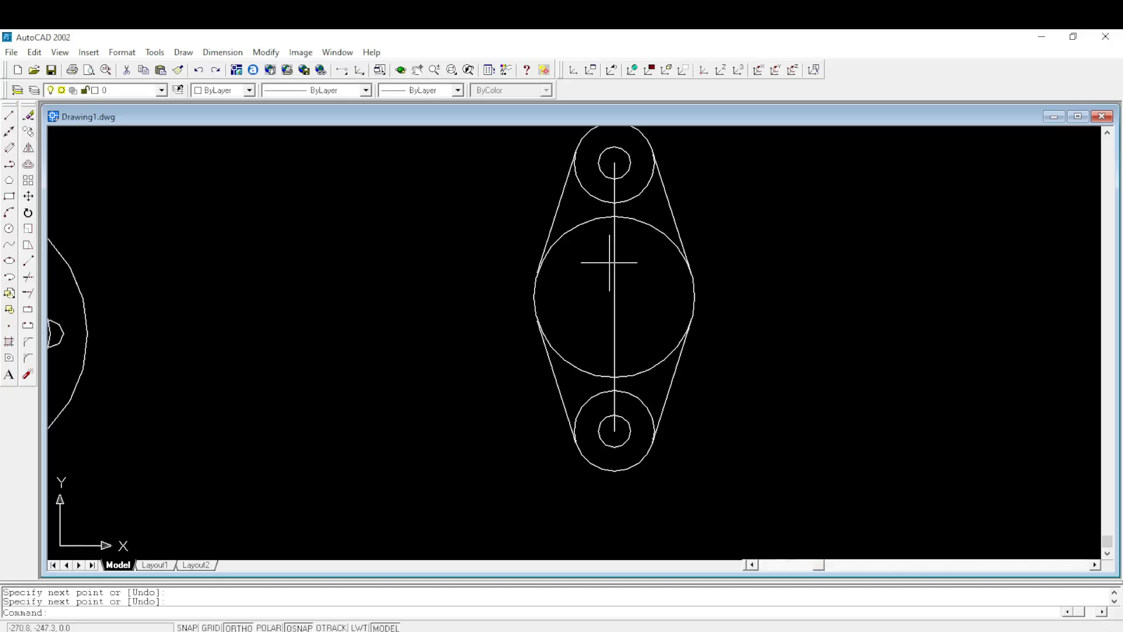
{"action": "scroll", "coordinate": [713, 264], "scroll_direction": "down", "scroll_amount": 1}
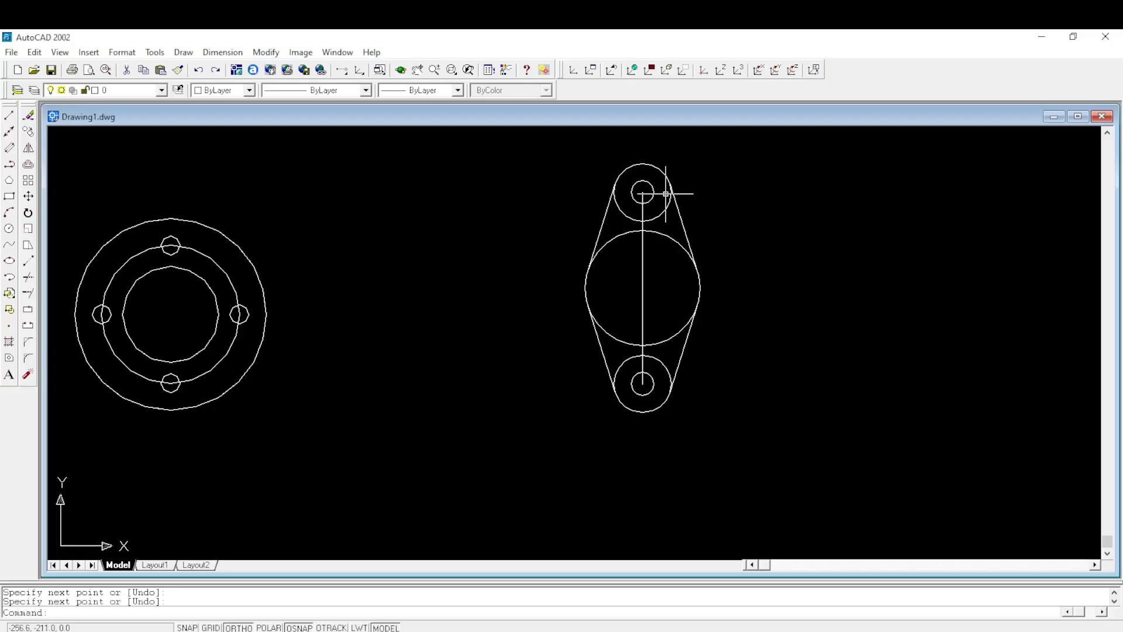
{"action": "left_click", "coordinate": [9, 164]}
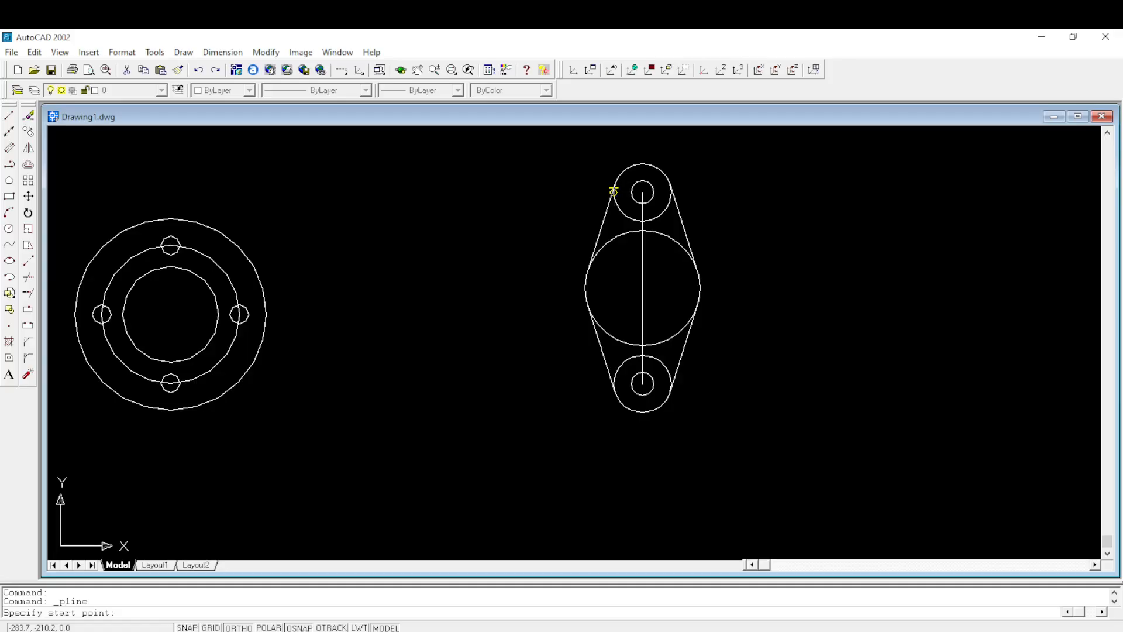
{"action": "scroll", "coordinate": [613, 192], "scroll_direction": "up", "scroll_amount": 1}
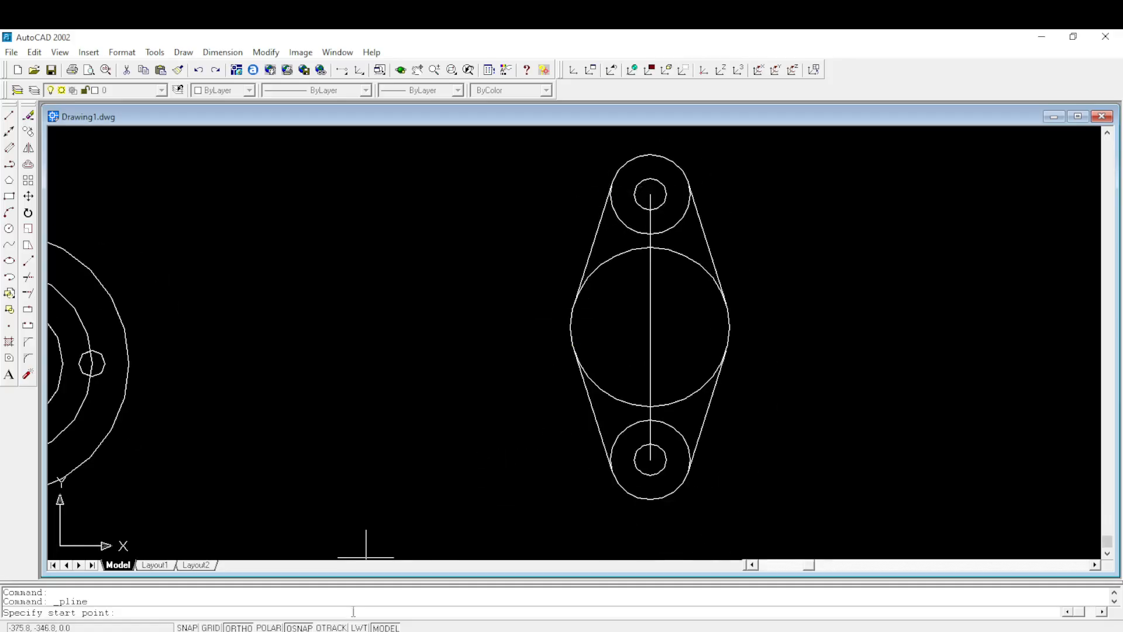
{"action": "right_click", "coordinate": [308, 627]}
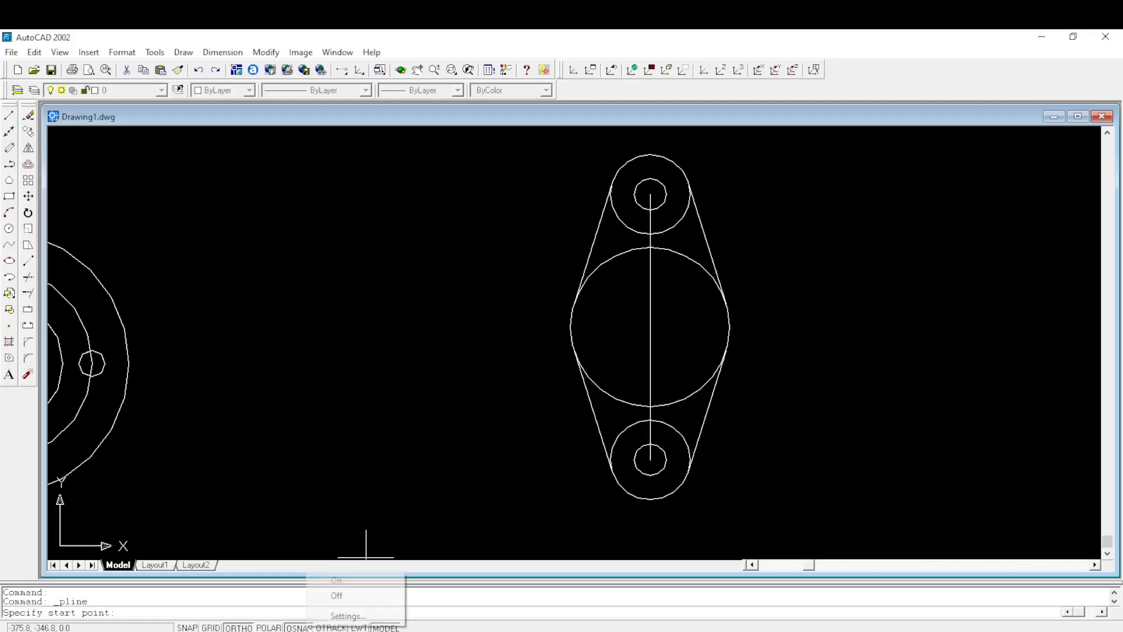
{"action": "left_click", "coordinate": [351, 615]}
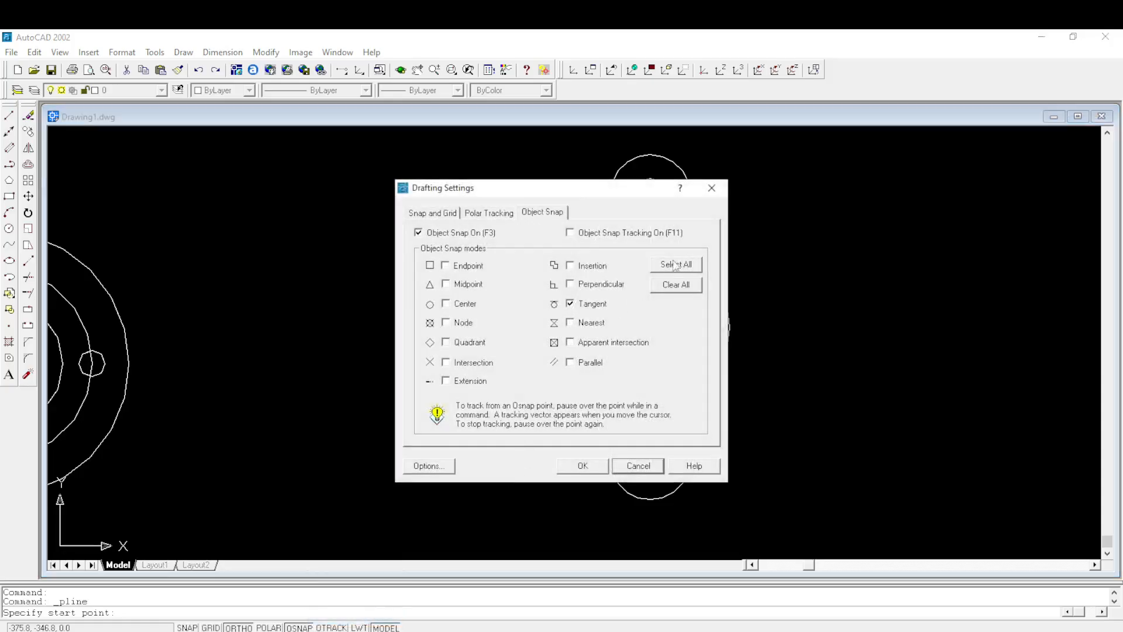
{"action": "left_click", "coordinate": [676, 264]}
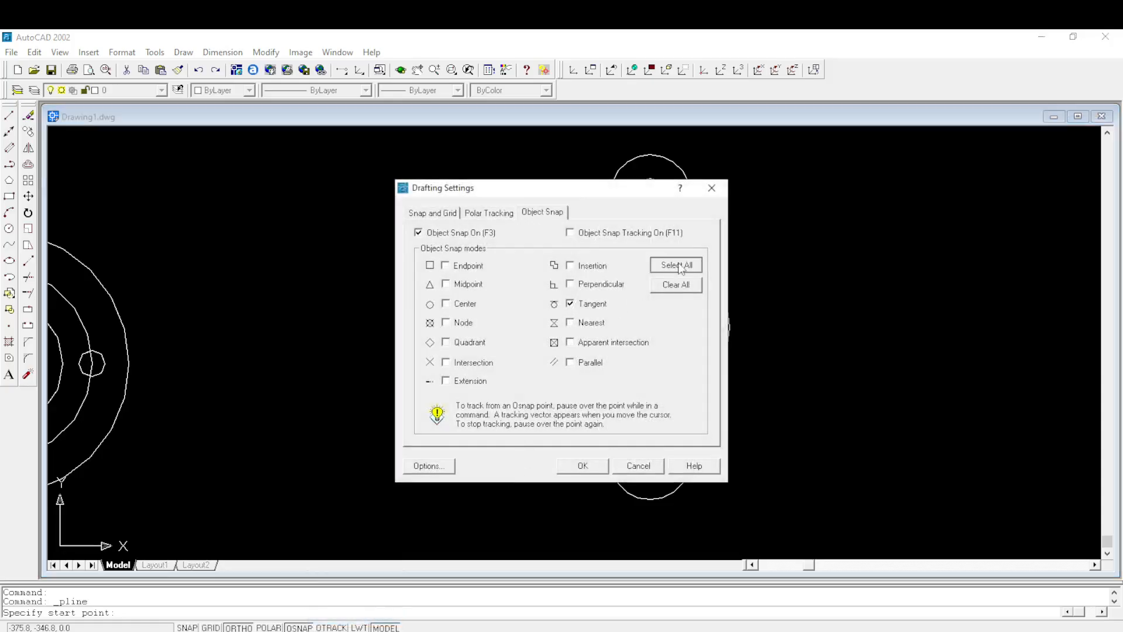
{"action": "left_click", "coordinate": [581, 466]}
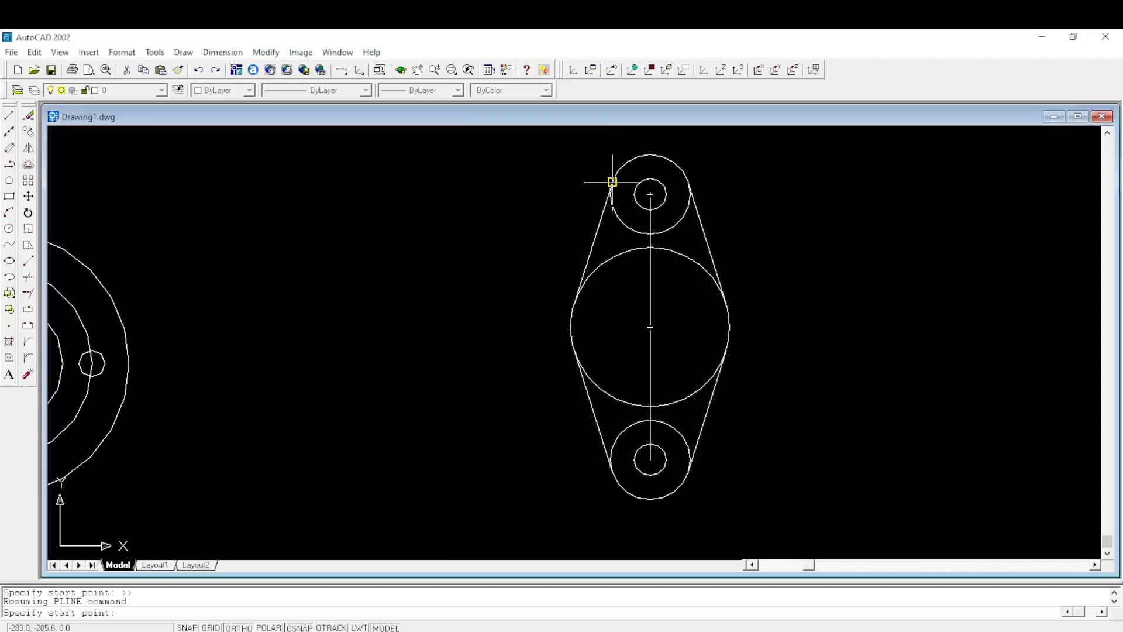
- Draw the polyline's first segment across the upper 15 mm radius circle, joining the upper endpoints of the left and right tangent lines
{"action": "scroll", "coordinate": [611, 182], "scroll_direction": "down", "scroll_amount": 1}
{"action": "scroll", "coordinate": [605, 184], "scroll_direction": "up", "scroll_amount": 2}
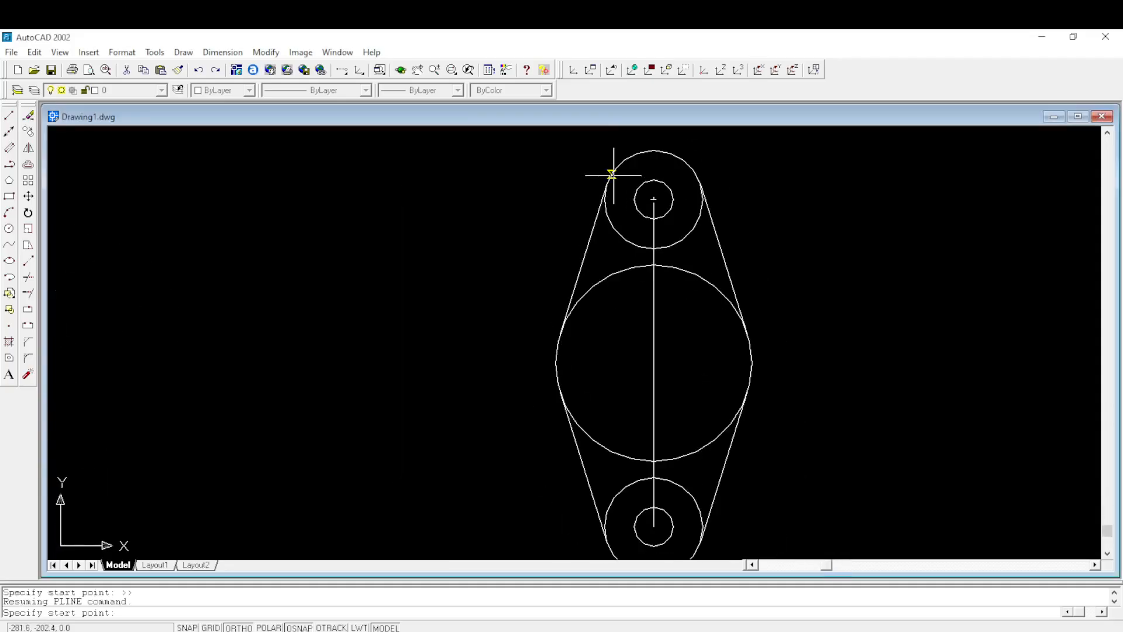
{"action": "scroll", "coordinate": [604, 185], "scroll_direction": "down", "scroll_amount": 1}
{"action": "scroll", "coordinate": [602, 180], "scroll_direction": "up", "scroll_amount": 1}
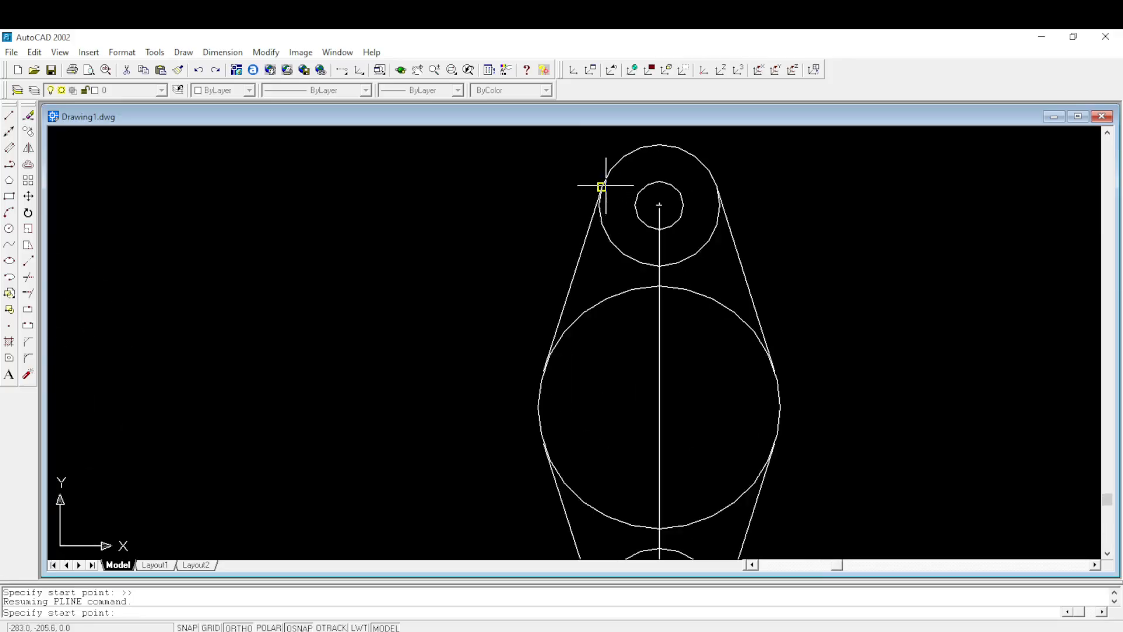
{"action": "left_click", "coordinate": [602, 186]}
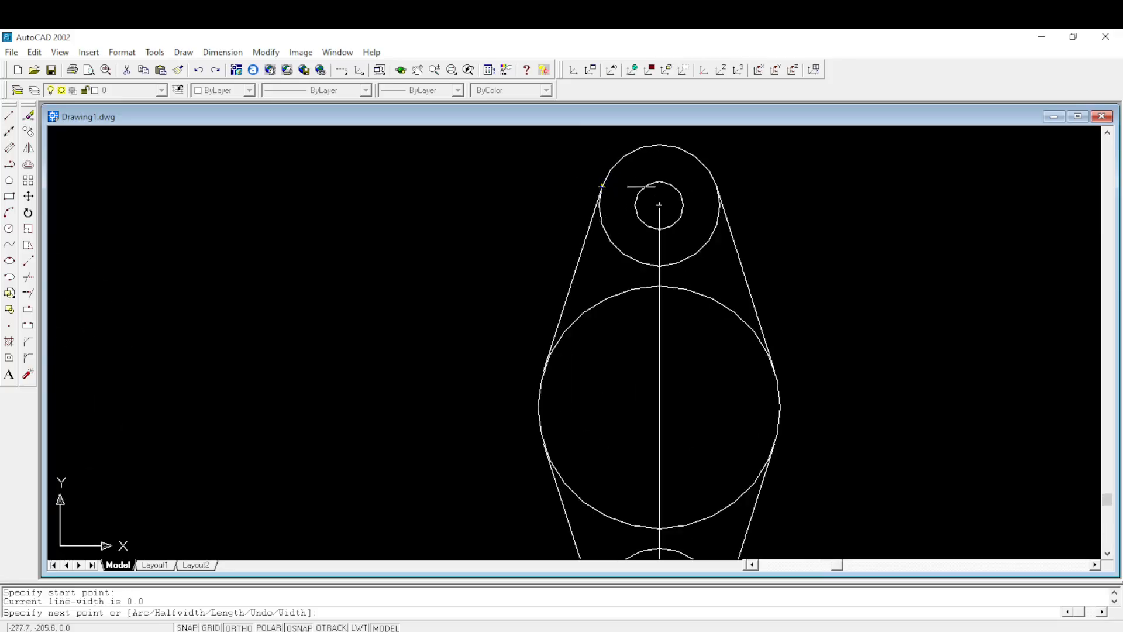
{"action": "left_click", "coordinate": [716, 186]}
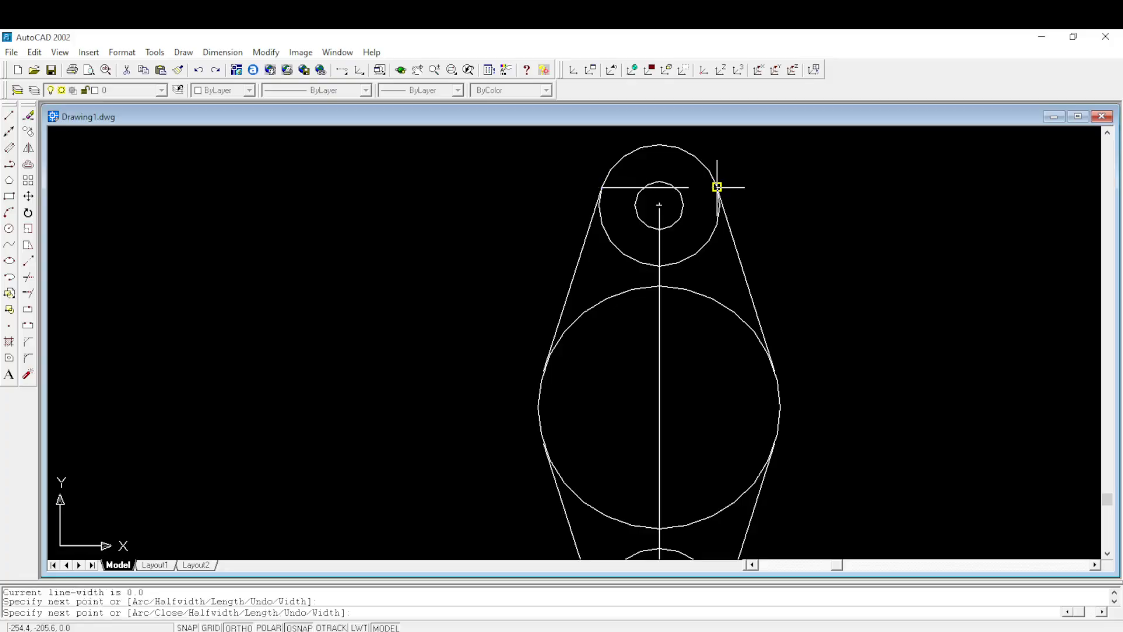
- Continue the polyline down the right tangent line, across the 30 mm radius circle and back up the left tangent line to its start point
{"action": "scroll", "coordinate": [717, 186], "scroll_direction": "down", "scroll_amount": 3}
{"action": "scroll", "coordinate": [746, 299], "scroll_direction": "up", "scroll_amount": 2}
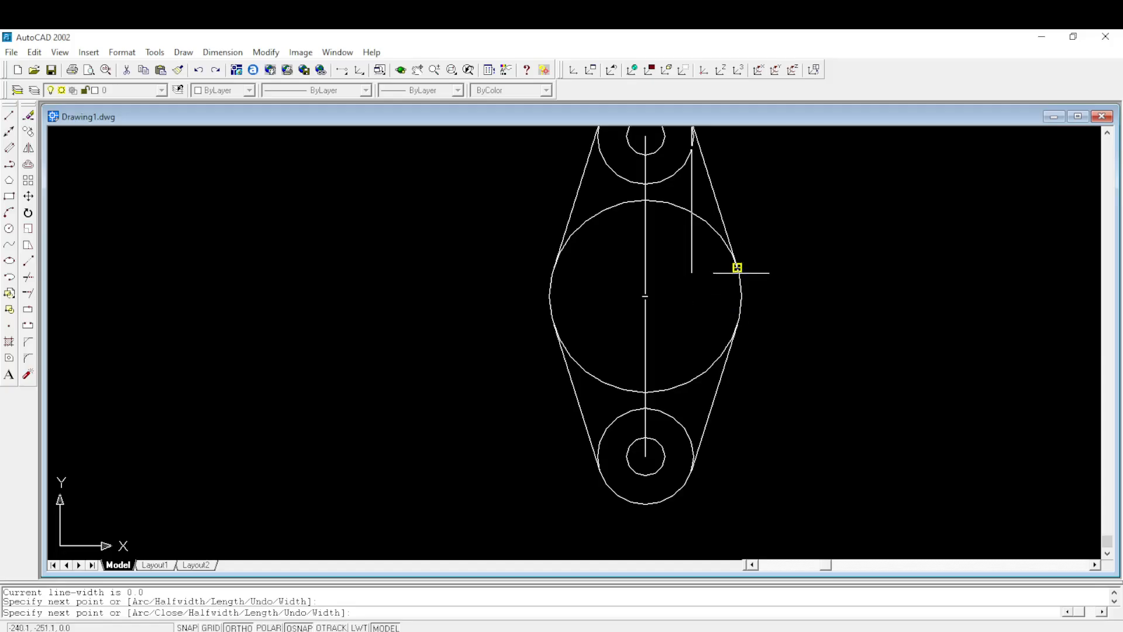
{"action": "left_click", "coordinate": [737, 267]}
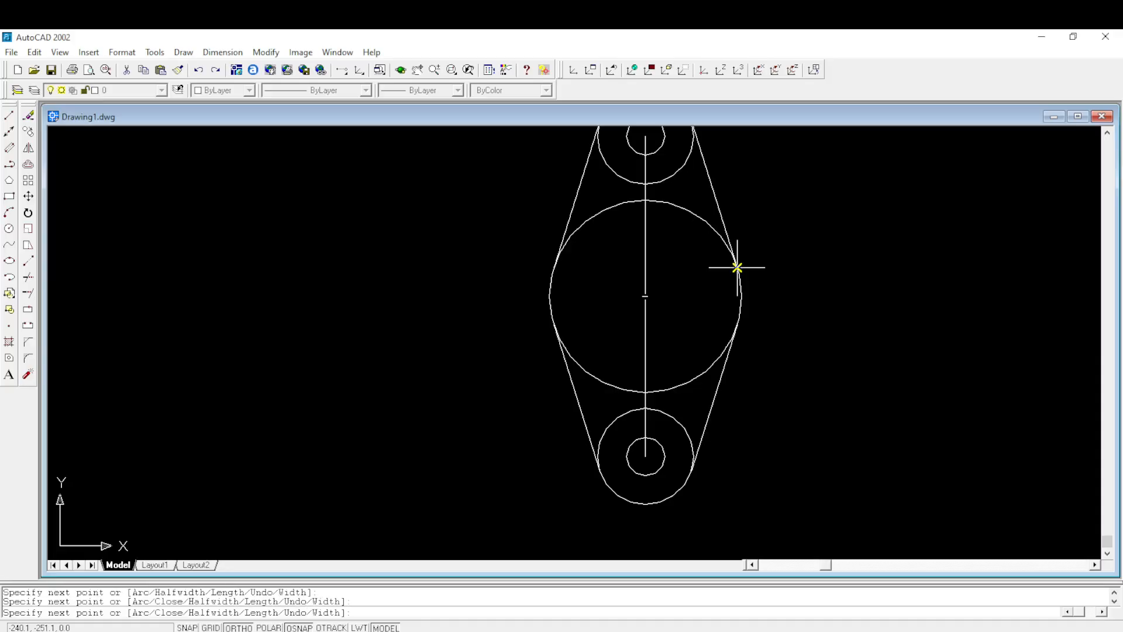
{"action": "left_click", "coordinate": [553, 268]}
{"action": "scroll", "coordinate": [552, 268], "scroll_direction": "down", "scroll_amount": 2}
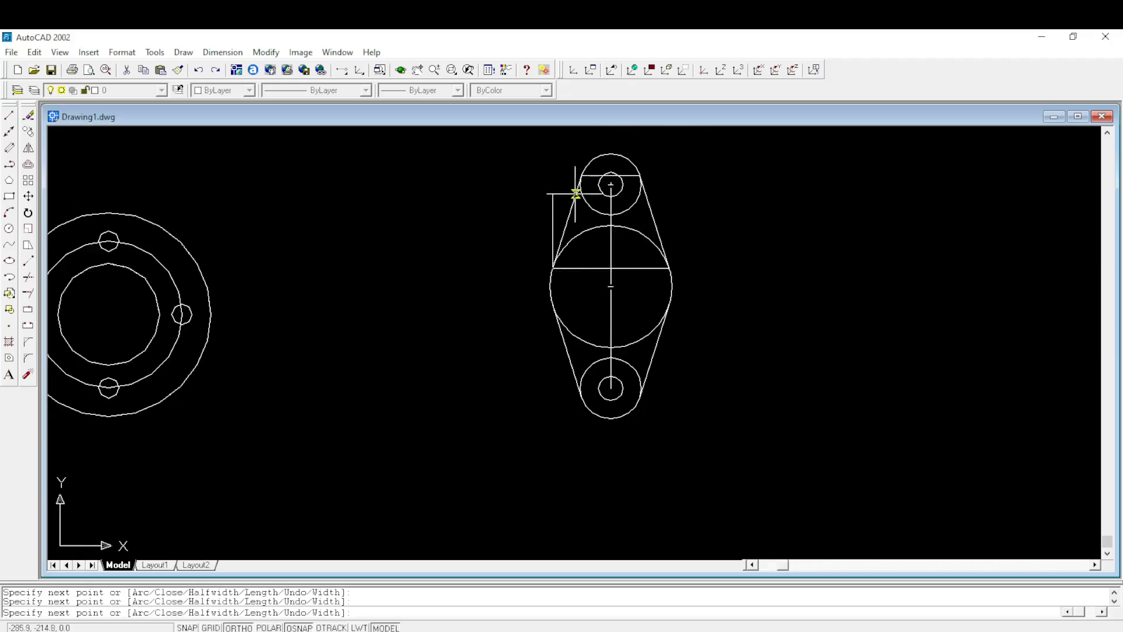
{"action": "scroll", "coordinate": [576, 176], "scroll_direction": "up", "scroll_amount": 2}
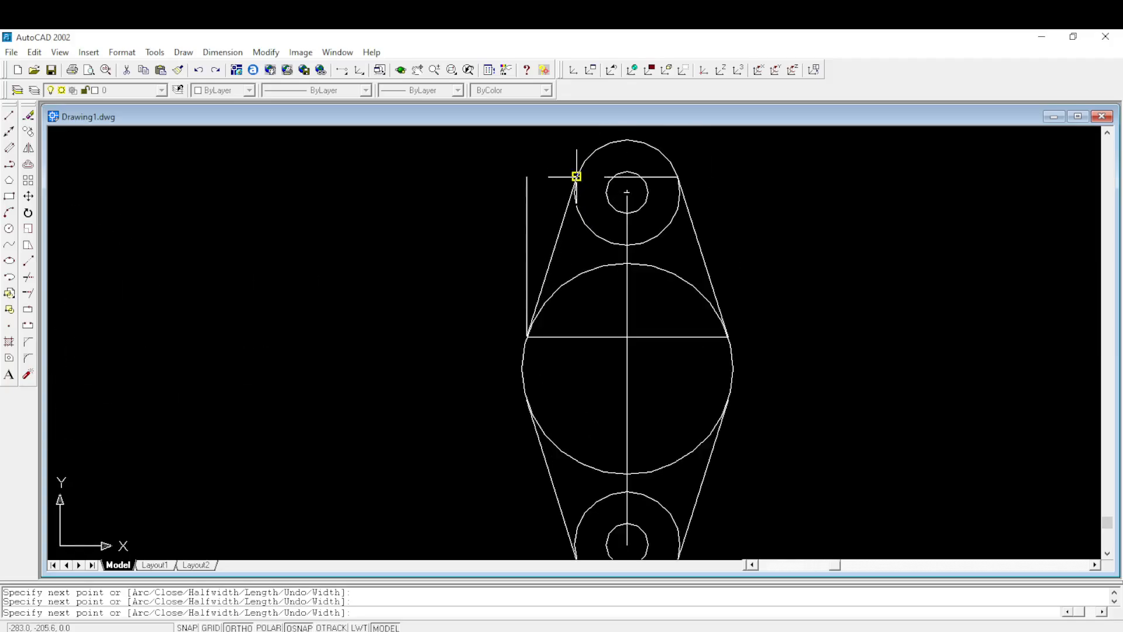
{"action": "left_click", "coordinate": [576, 176]}
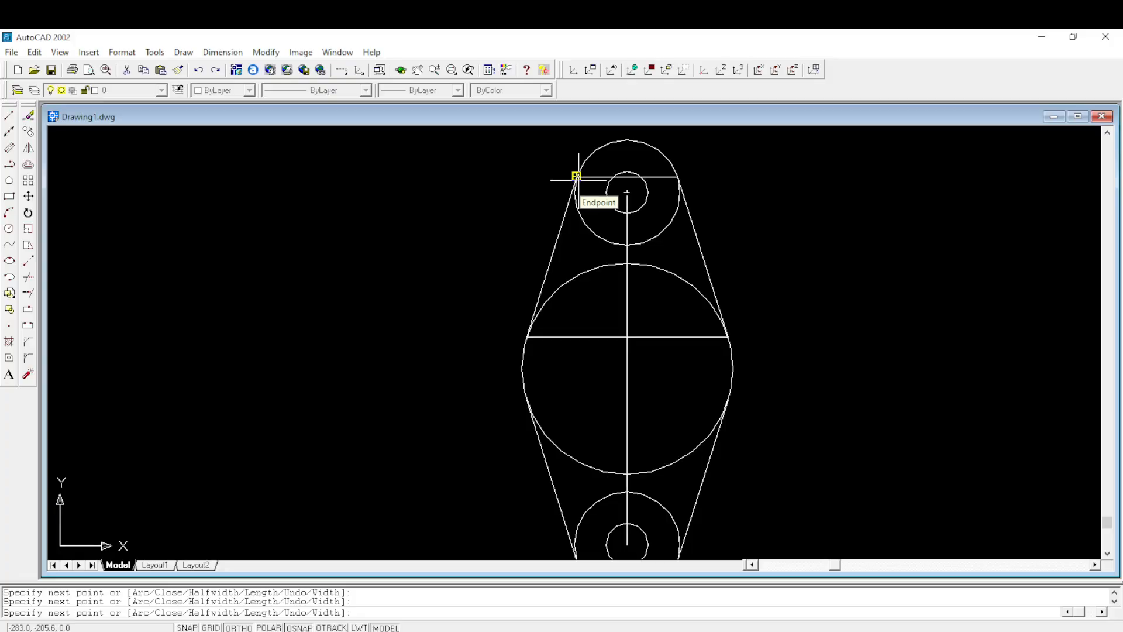
{"action": "key", "text": "Return"}
{"action": "left_click", "coordinate": [555, 251]}
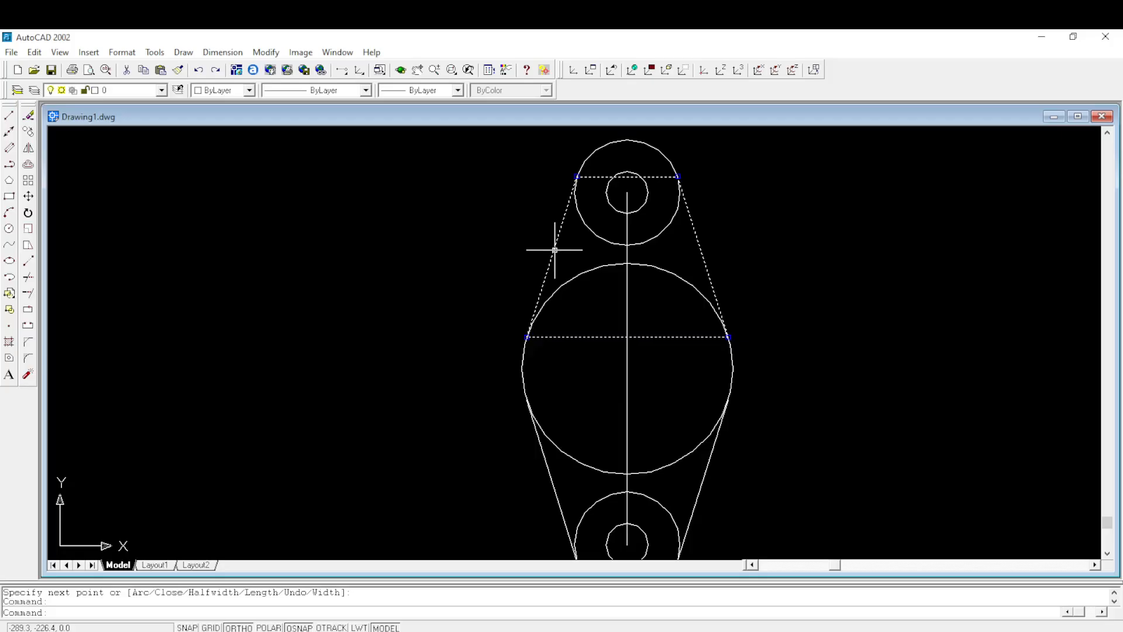
{"action": "key", "text": "Escape"}
- Start a second polyline across the lower 15 mm radius circle, from the left tangent line's lower endpoint to the right one's
{"action": "scroll", "coordinate": [676, 223], "scroll_direction": "down", "scroll_amount": 4}
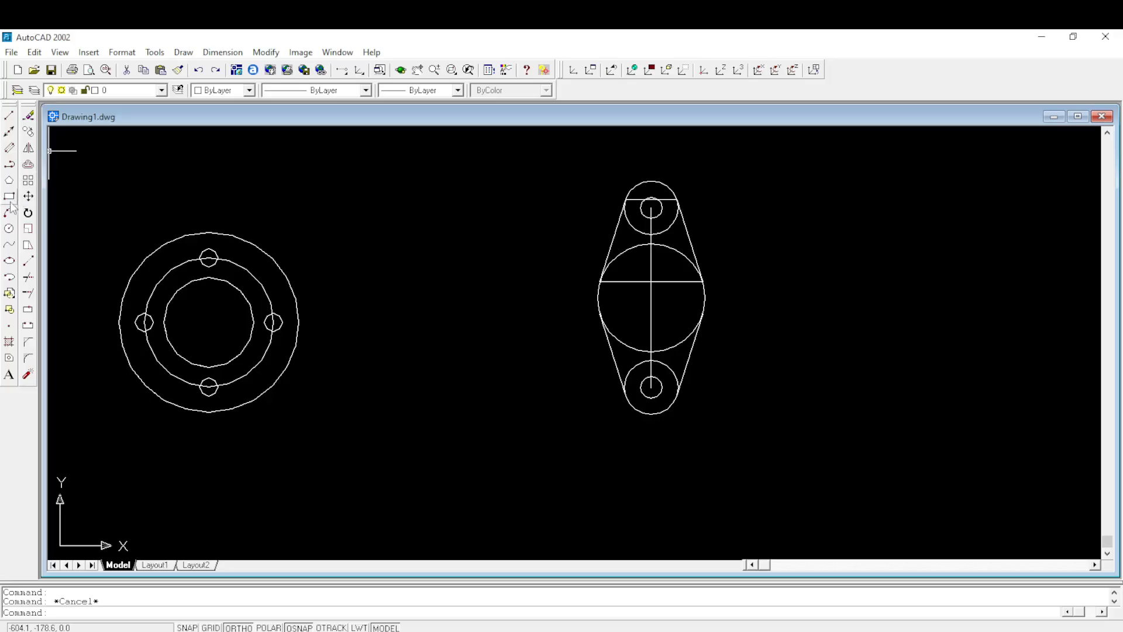
{"action": "left_click", "coordinate": [10, 132]}
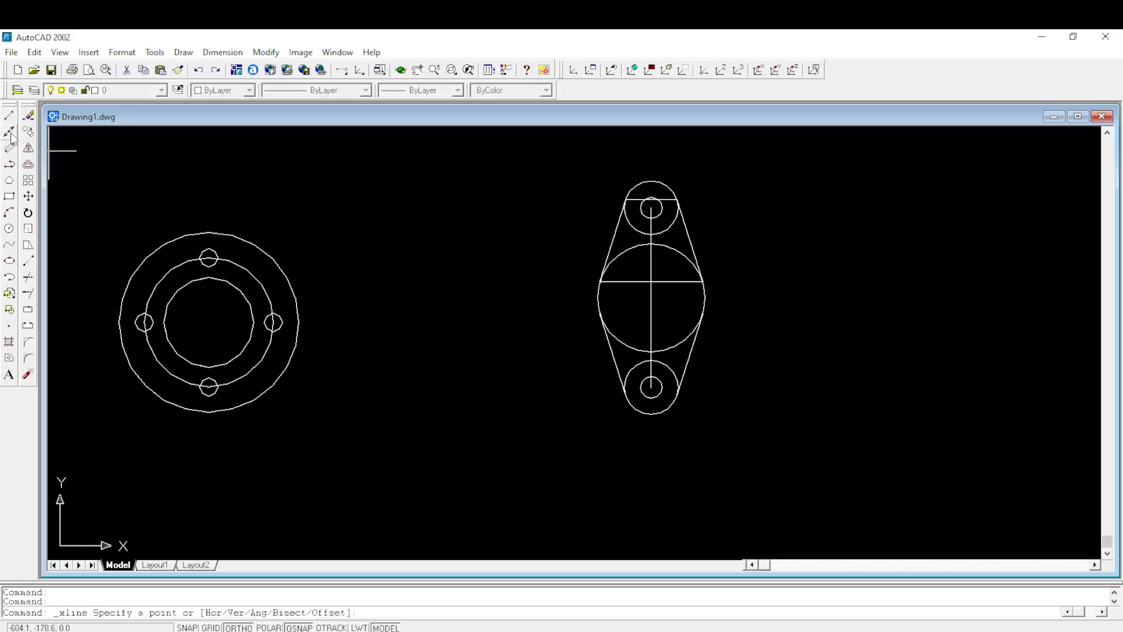
{"action": "left_click", "coordinate": [10, 166]}
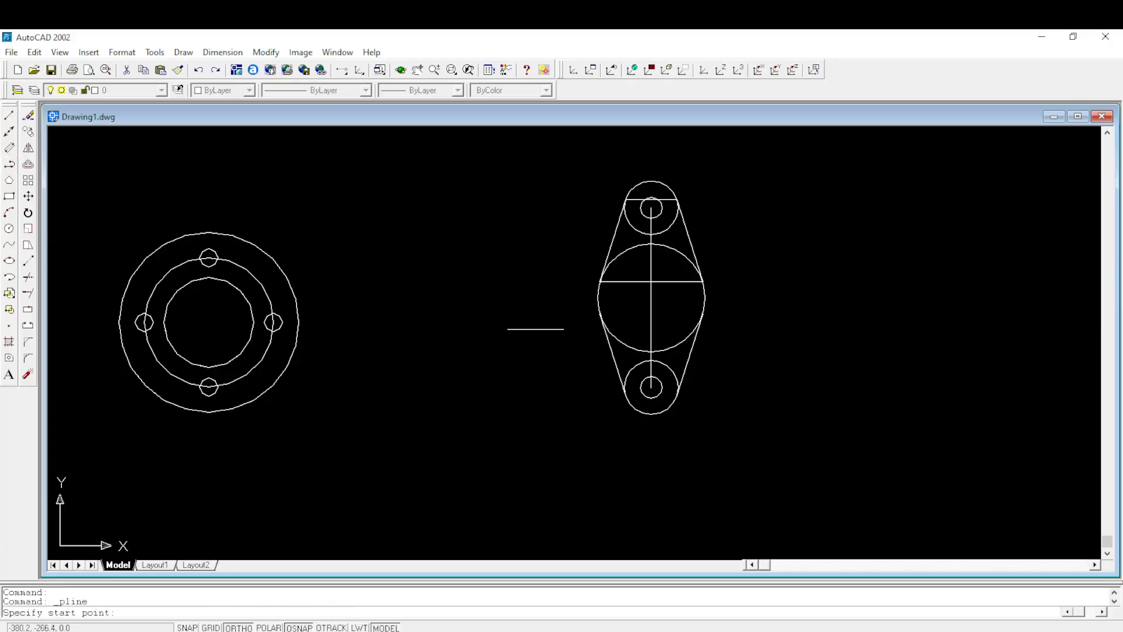
{"action": "scroll", "coordinate": [624, 388], "scroll_direction": "up", "scroll_amount": 3}
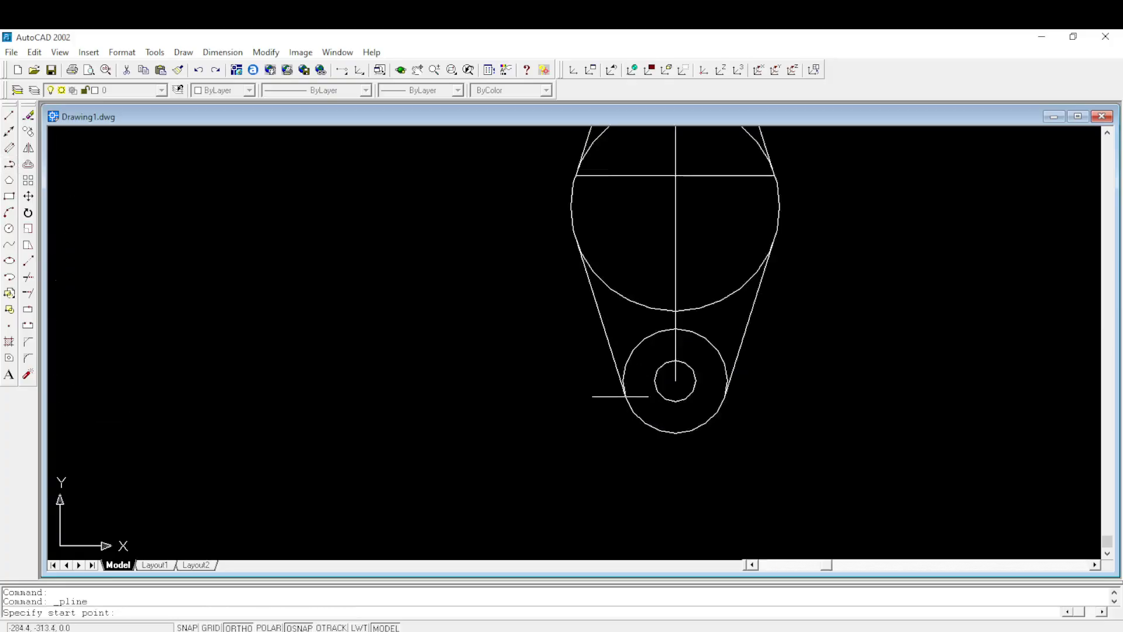
{"action": "left_click", "coordinate": [625, 394]}
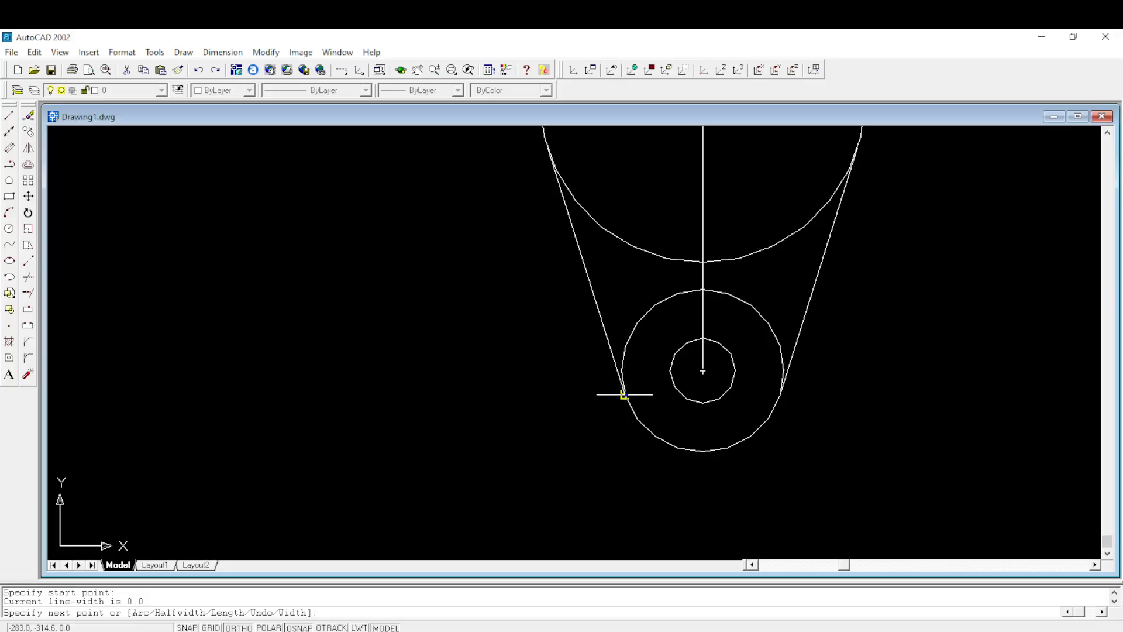
{"action": "left_click", "coordinate": [780, 395]}
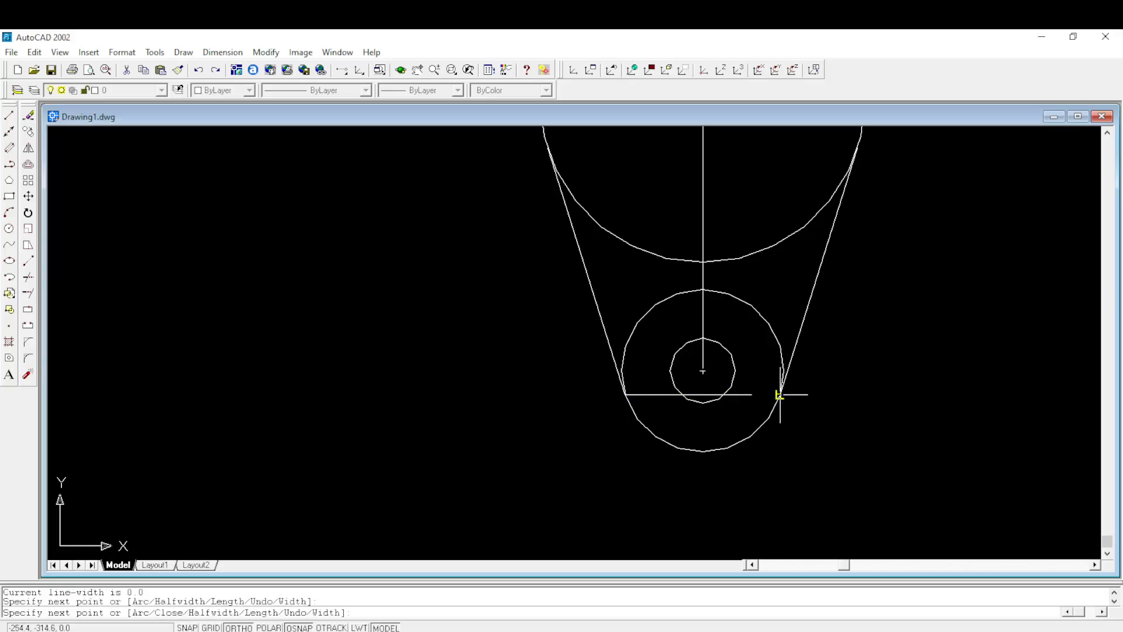
- Continue the polyline up the right tangent line and across the 30 mm radius circle to the left tangent line's upper endpoint
{"action": "scroll", "coordinate": [782, 394], "scroll_direction": "down", "scroll_amount": 3}
{"action": "scroll", "coordinate": [823, 252], "scroll_direction": "up", "scroll_amount": 3}
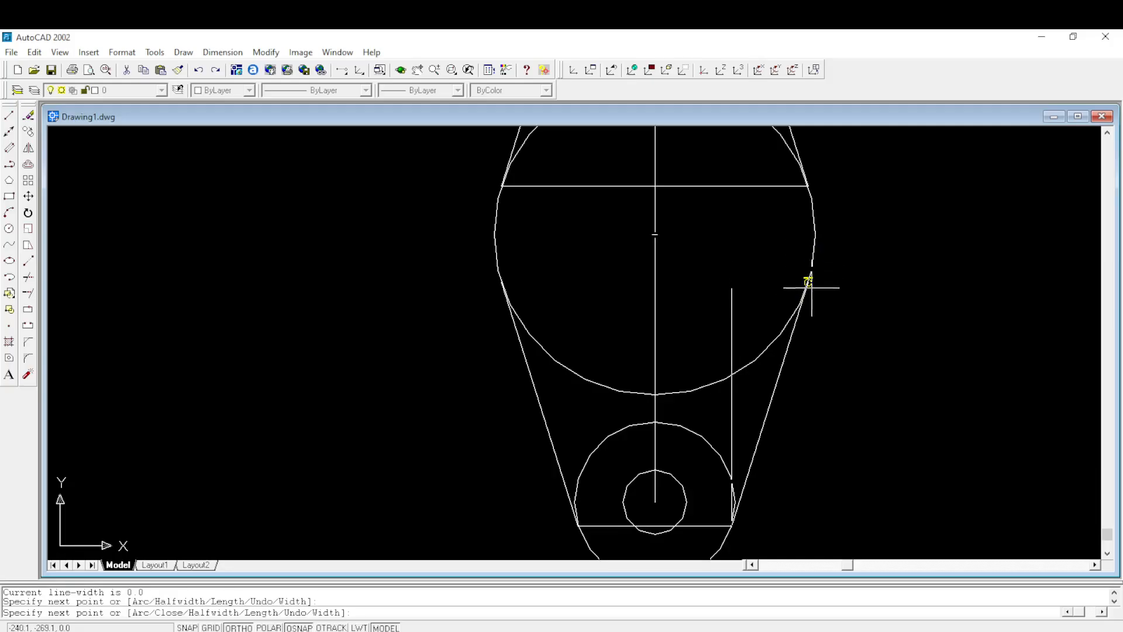
{"action": "scroll", "coordinate": [806, 282], "scroll_direction": "up", "scroll_amount": 2}
{"action": "scroll", "coordinate": [801, 283], "scroll_direction": "down", "scroll_amount": 2}
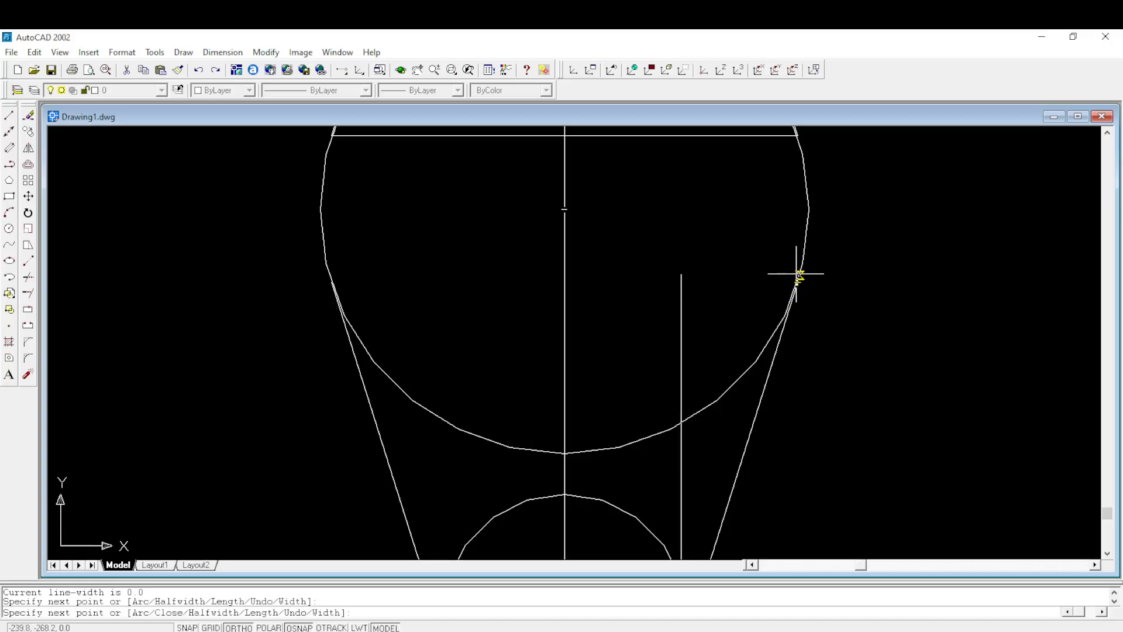
{"action": "scroll", "coordinate": [797, 279], "scroll_direction": "up", "scroll_amount": 5}
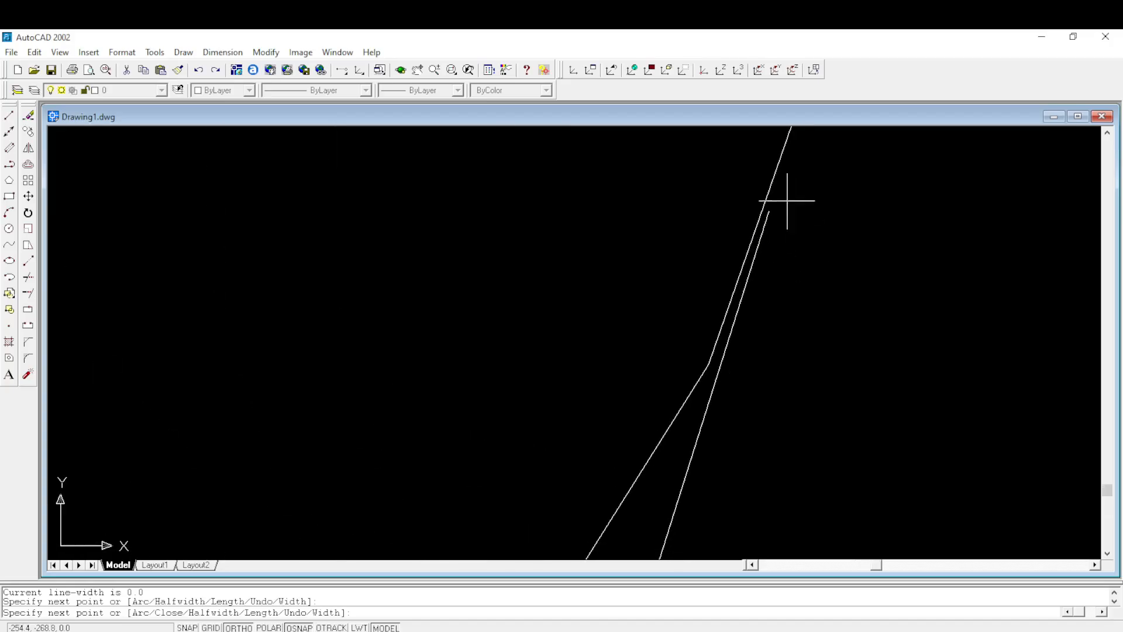
{"action": "scroll", "coordinate": [764, 218], "scroll_direction": "down", "scroll_amount": 5}
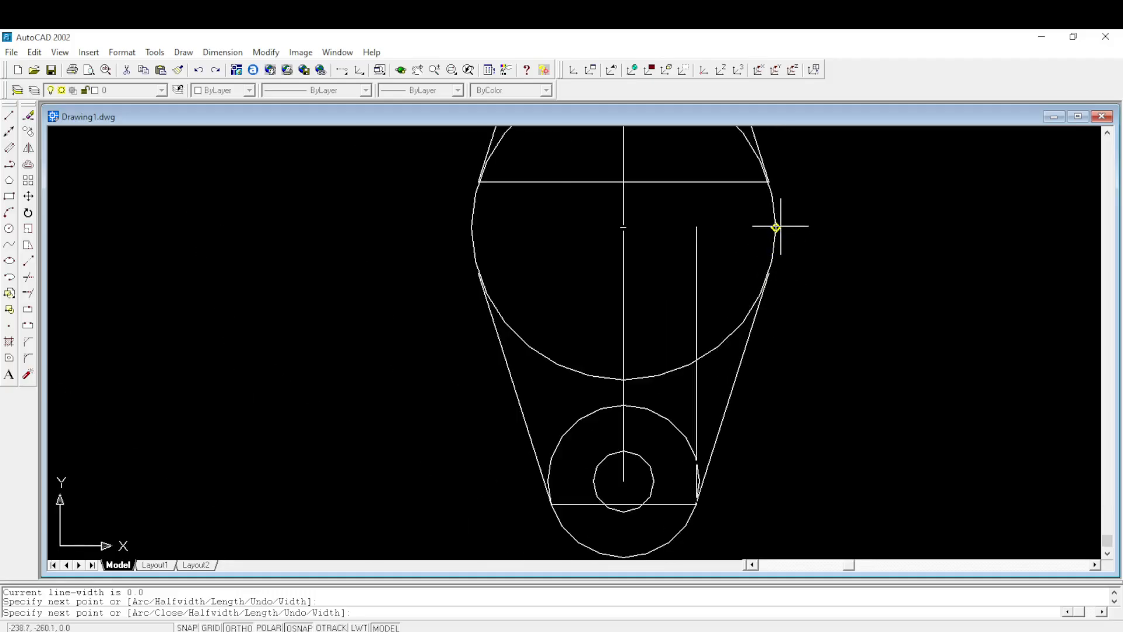
{"action": "left_click", "coordinate": [768, 273]}
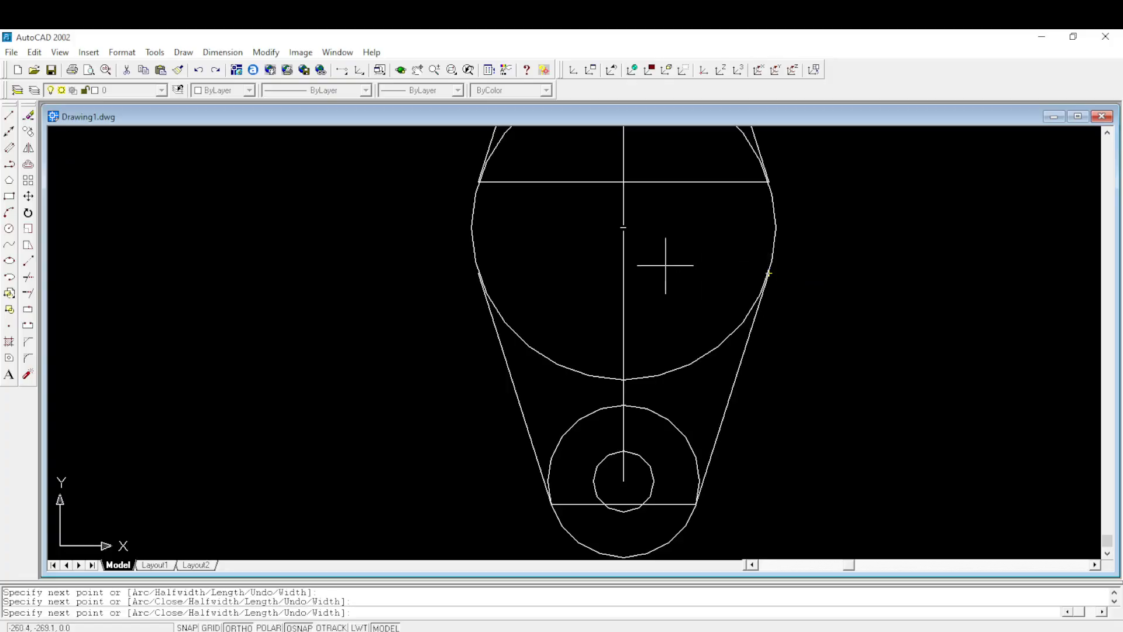
{"action": "left_click", "coordinate": [476, 273]}
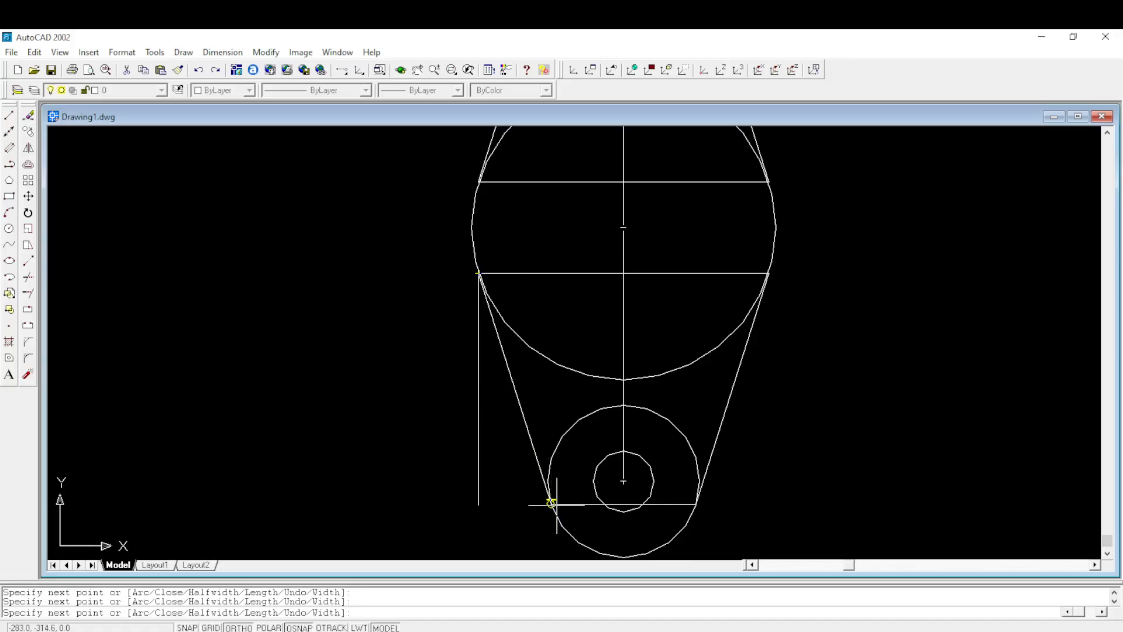
- Bring the polyline down the left tangent line to its start point, retrace its lower edge to the right endpoint and end it
{"action": "scroll", "coordinate": [551, 501], "scroll_direction": "up", "scroll_amount": 4}
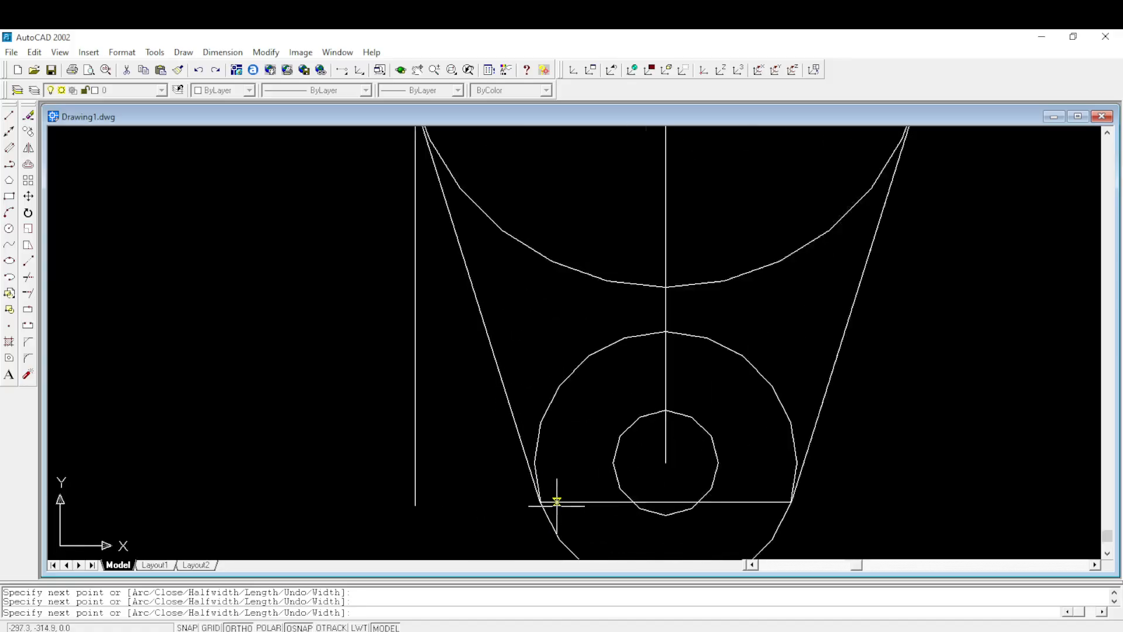
{"action": "left_click", "coordinate": [528, 499]}
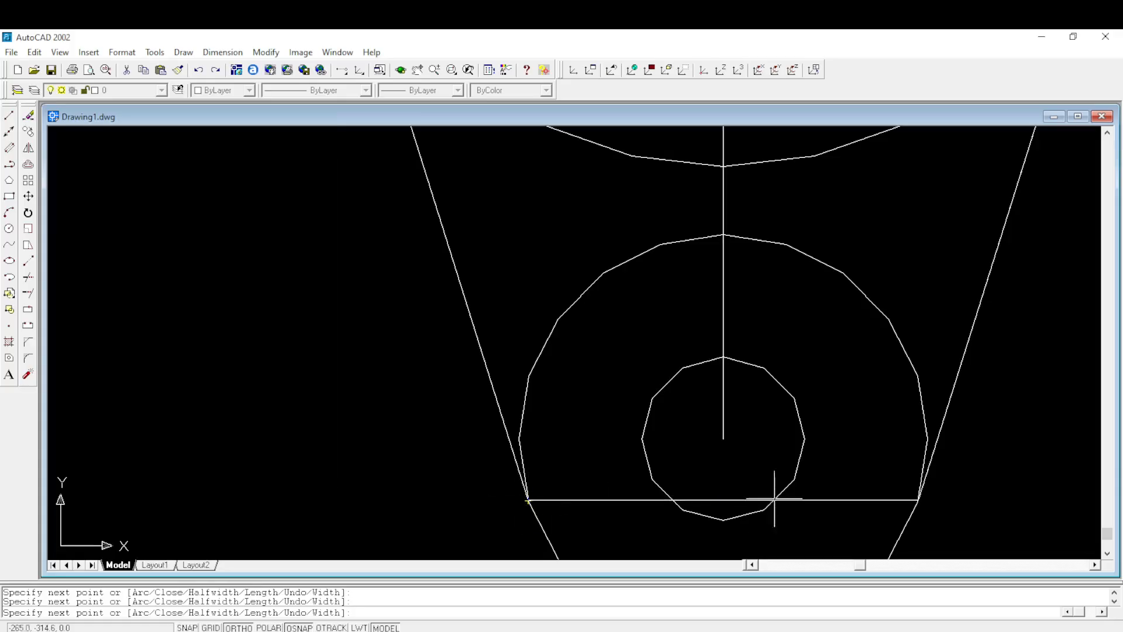
{"action": "left_click", "coordinate": [918, 500]}
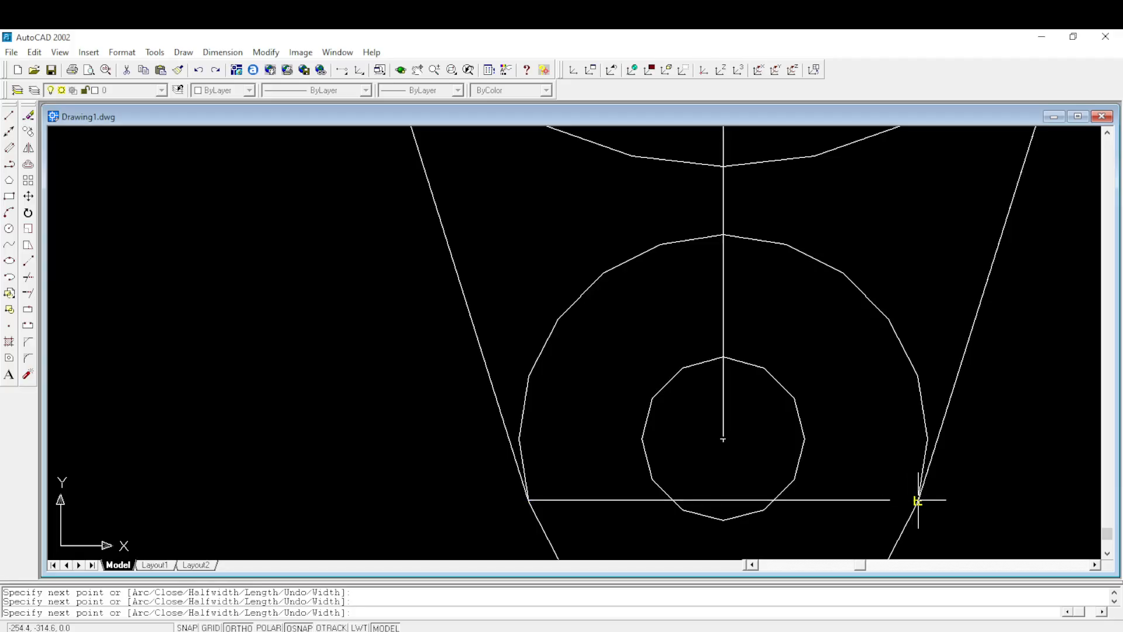
{"action": "key", "text": "Return"}
{"action": "left_click", "coordinate": [954, 383]}
{"action": "scroll", "coordinate": [953, 383], "scroll_direction": "down", "scroll_amount": 7}
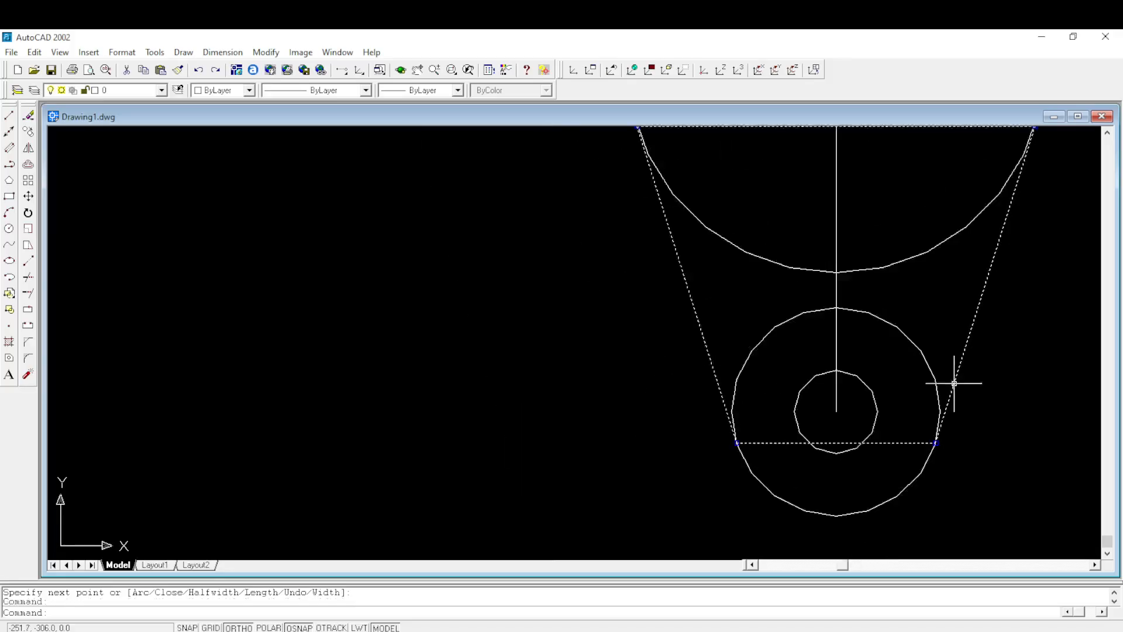
{"action": "key", "text": "Escape"}
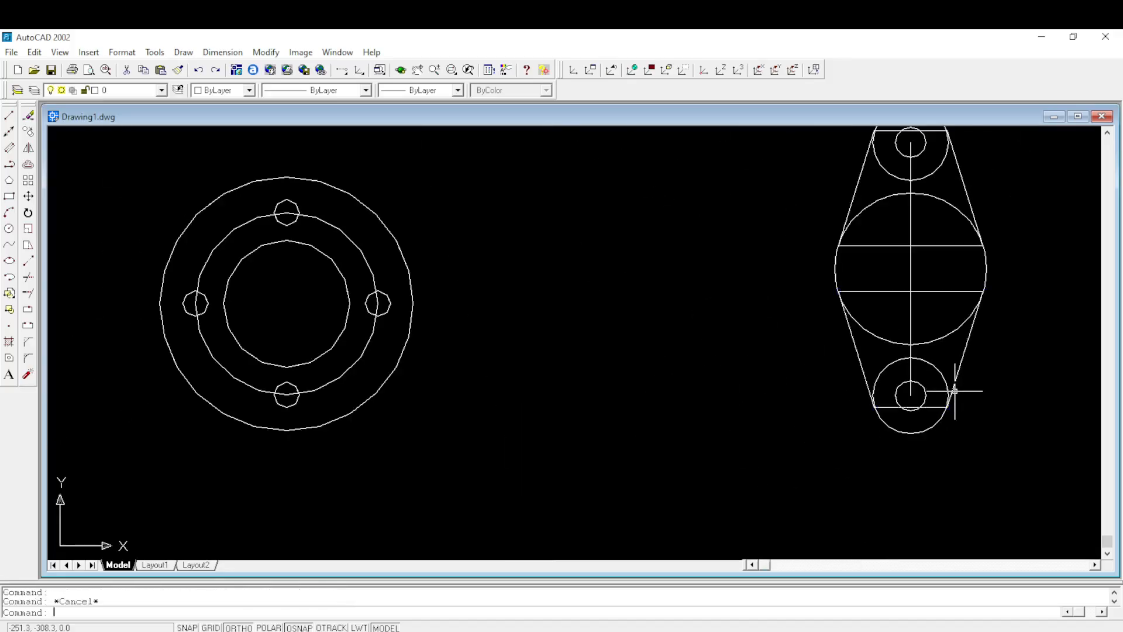
- Switch the model to the SE Isometric view with the second flange's outline in sight
{"action": "scroll", "coordinate": [947, 412], "scroll_direction": "down", "scroll_amount": 1}
{"action": "middle_click_drag", "start_coordinate": [990, 377], "coordinate": [800, 371]}
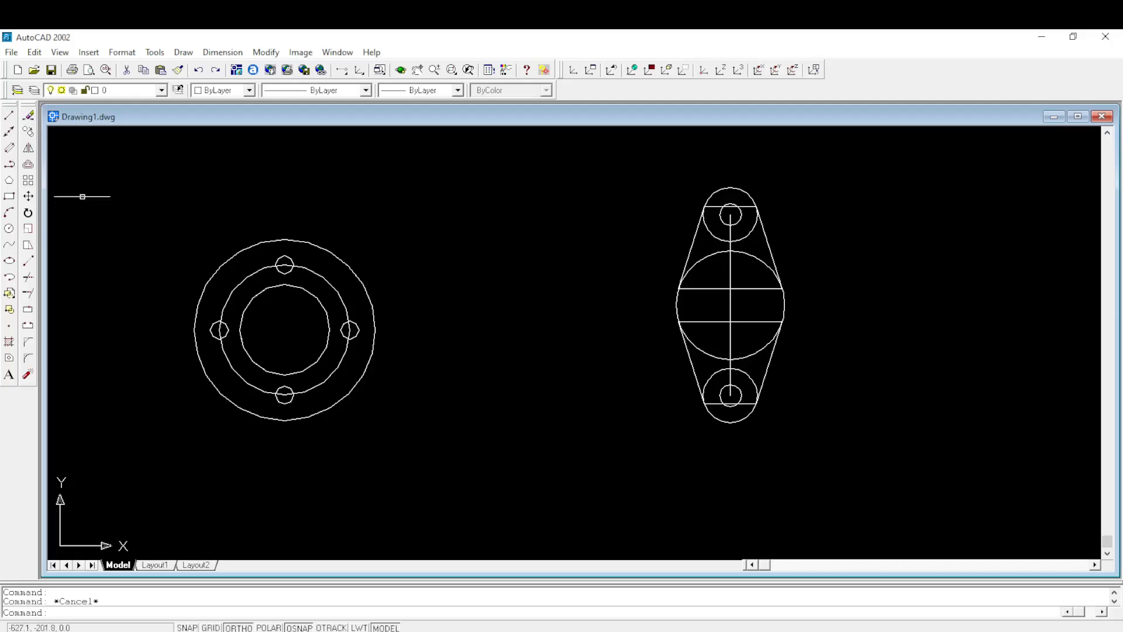
{"action": "left_click", "coordinate": [67, 51]}
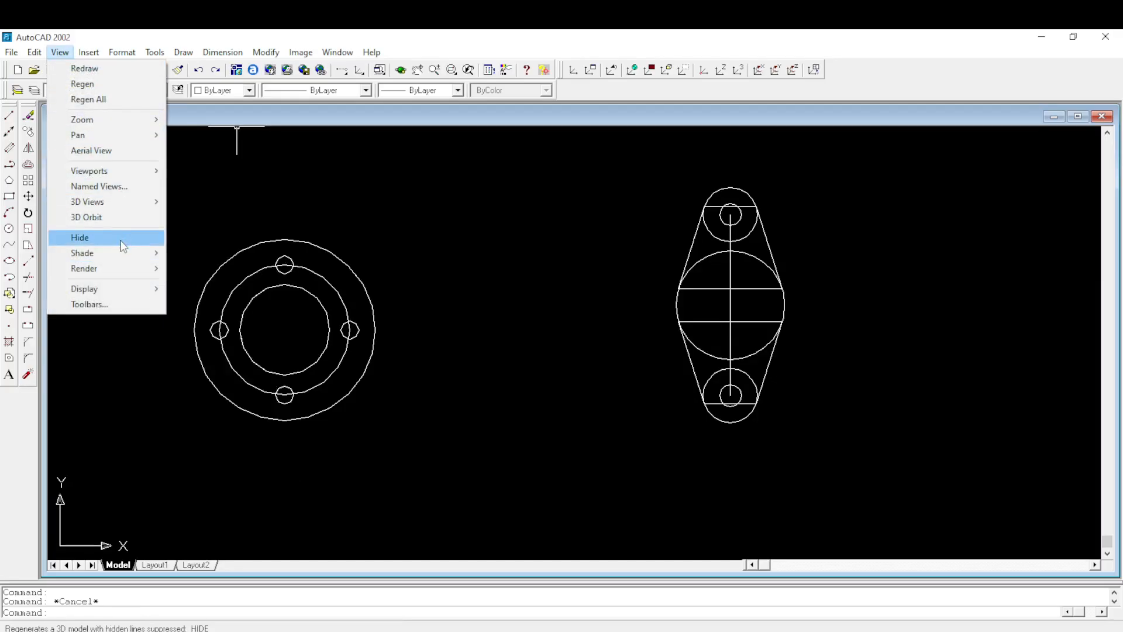
{"action": "mouse_move", "coordinate": [121, 201]}
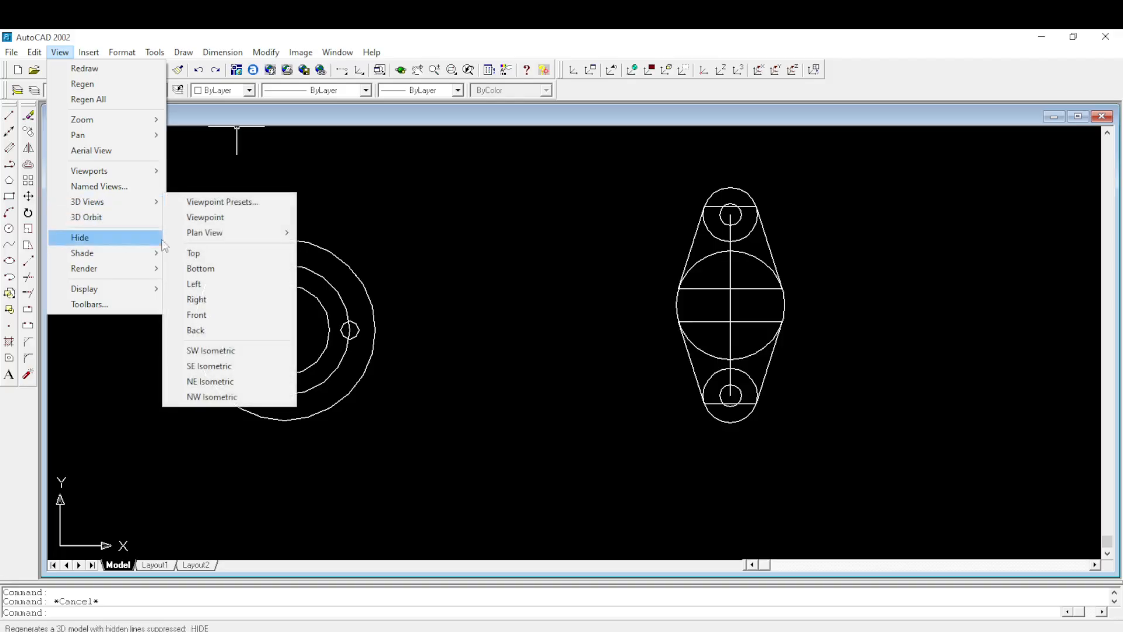
{"action": "left_click", "coordinate": [218, 367]}
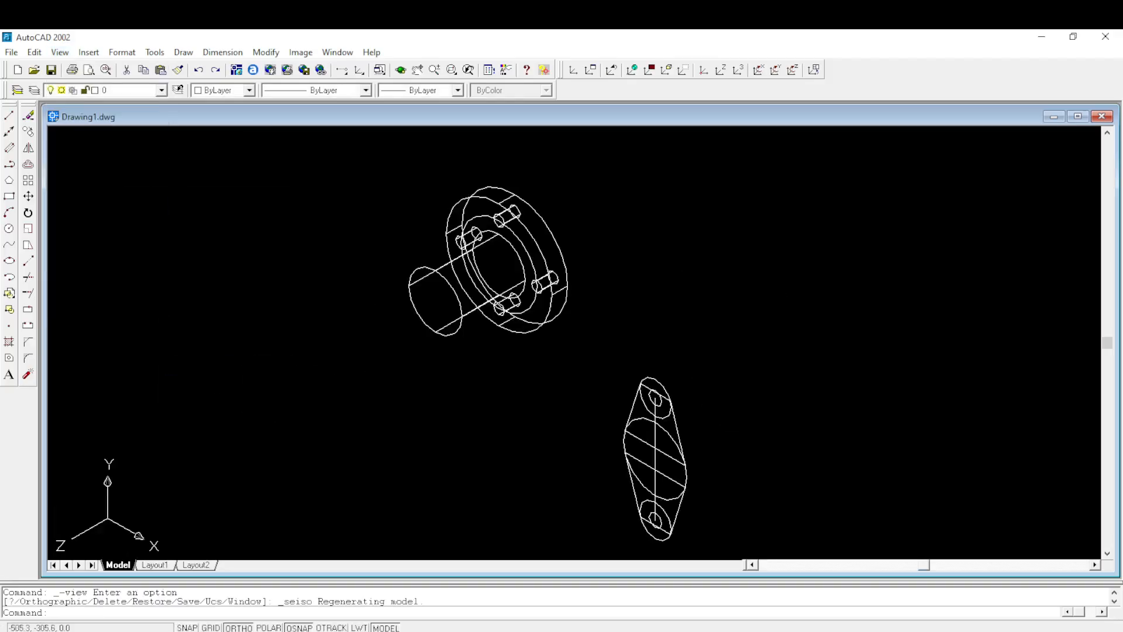
{"action": "middle_click_drag", "start_coordinate": [718, 428], "coordinate": [731, 321]}
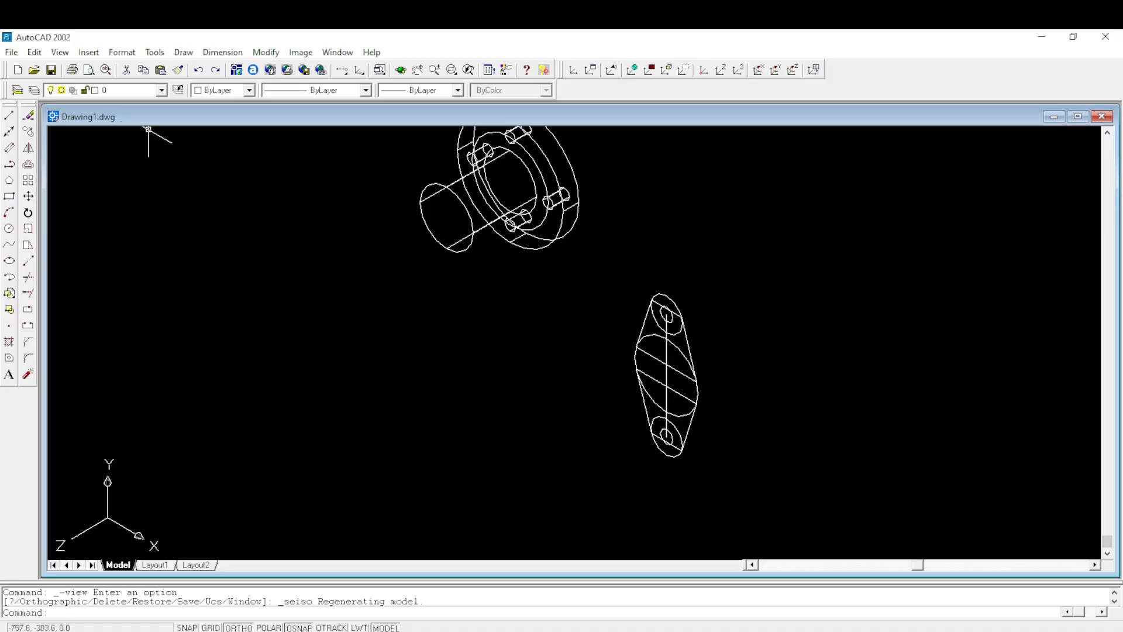
- Start the Extrude command and select the second flange's upper and lower 15 mm radius circles
{"action": "left_click", "coordinate": [183, 52]}
{"action": "mouse_move", "coordinate": [248, 410]}
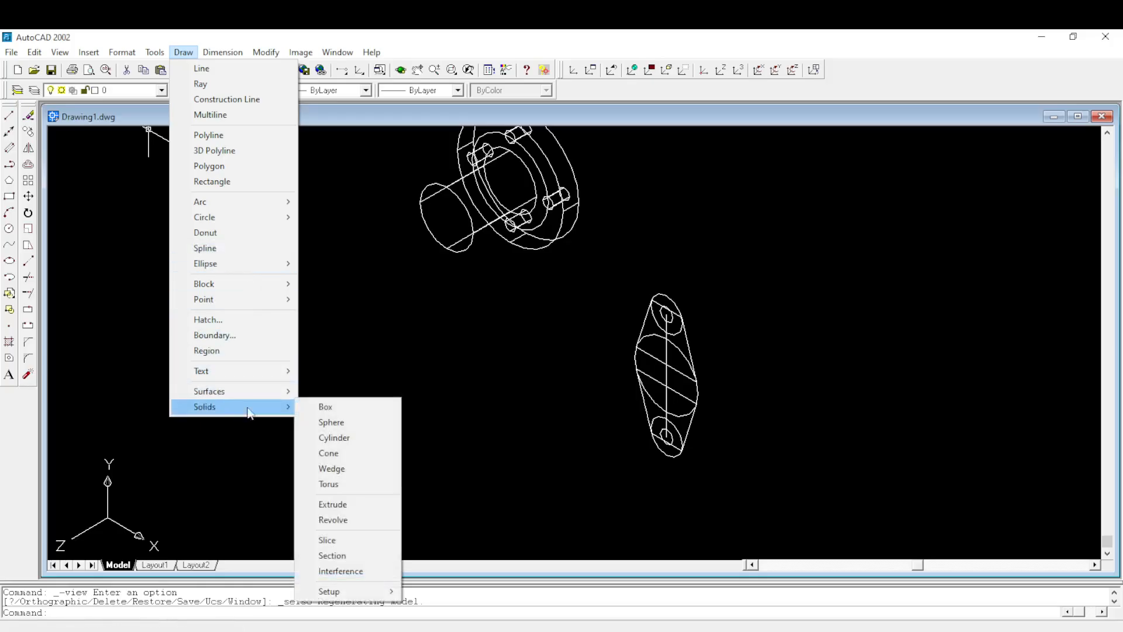
{"action": "left_click", "coordinate": [345, 504]}
{"action": "scroll", "coordinate": [689, 310], "scroll_direction": "up", "scroll_amount": 1}
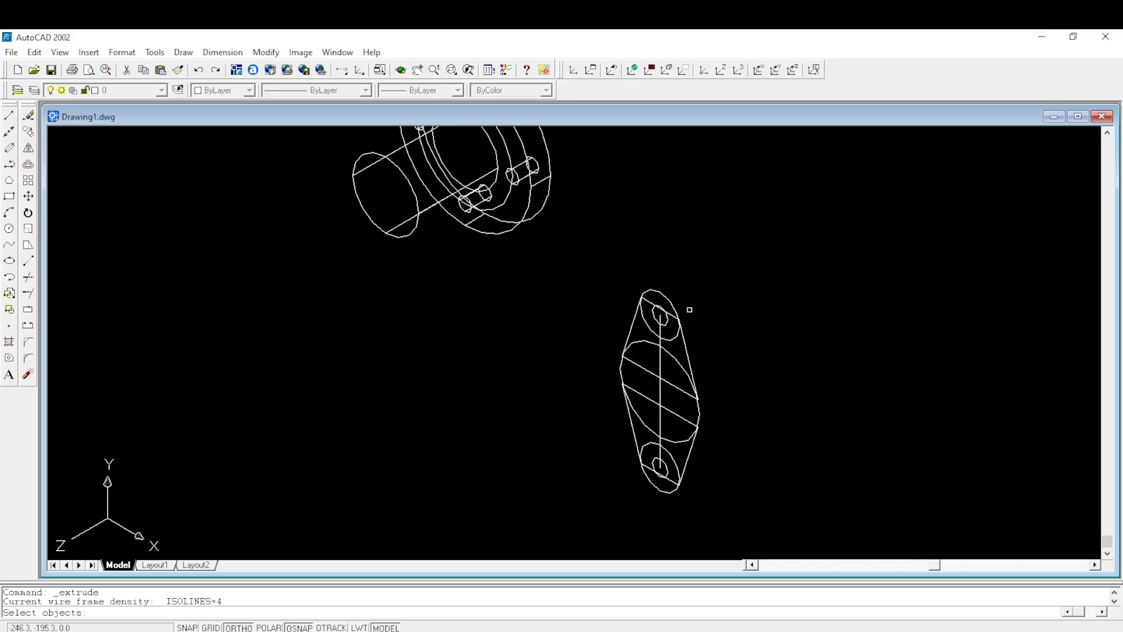
{"action": "left_click", "coordinate": [669, 298]}
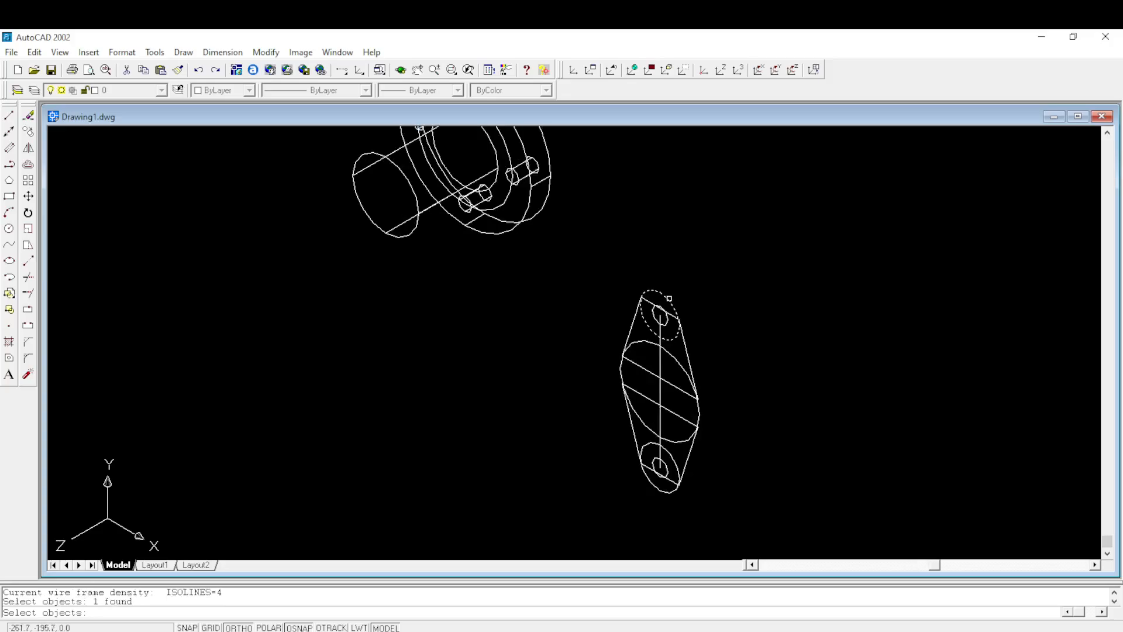
{"action": "left_click", "coordinate": [676, 464]}
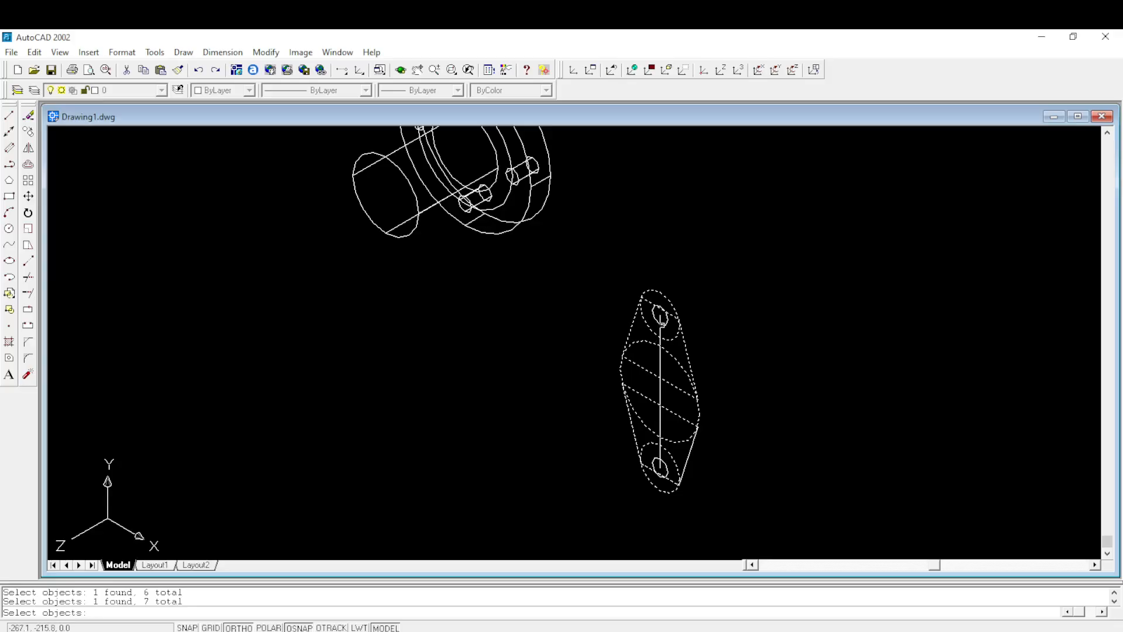
- Add the second flange's upper and lower bolt-hole circles to the Extrude selection and finish selecting
{"action": "scroll", "coordinate": [669, 317], "scroll_direction": "up", "scroll_amount": 1}
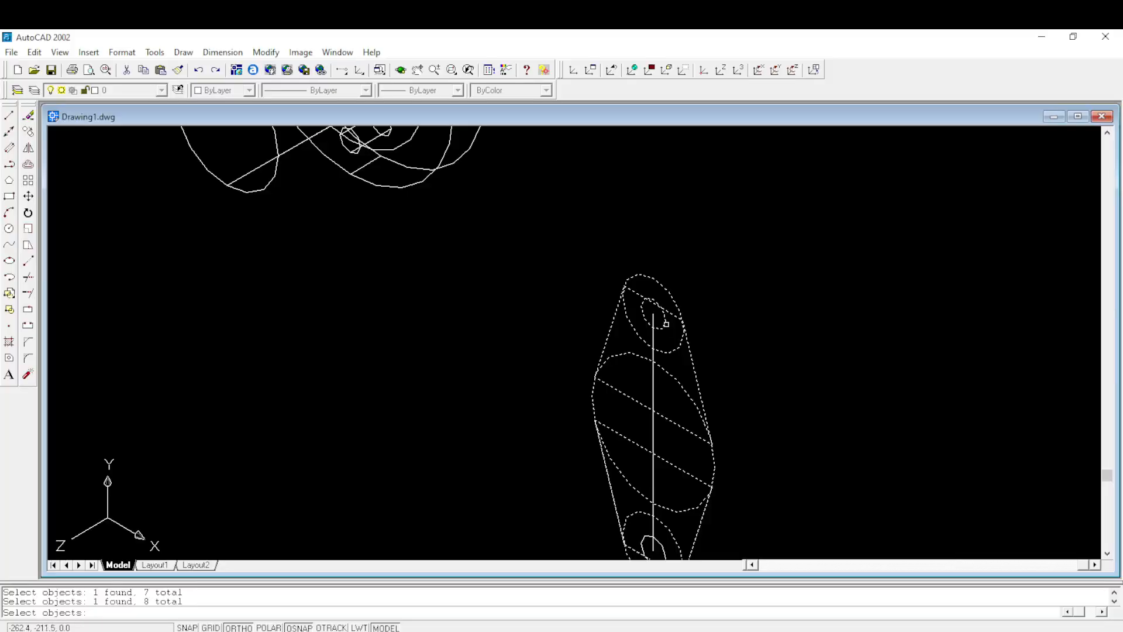
{"action": "scroll", "coordinate": [666, 323], "scroll_direction": "down", "scroll_amount": 2}
{"action": "scroll", "coordinate": [676, 438], "scroll_direction": "up", "scroll_amount": 2}
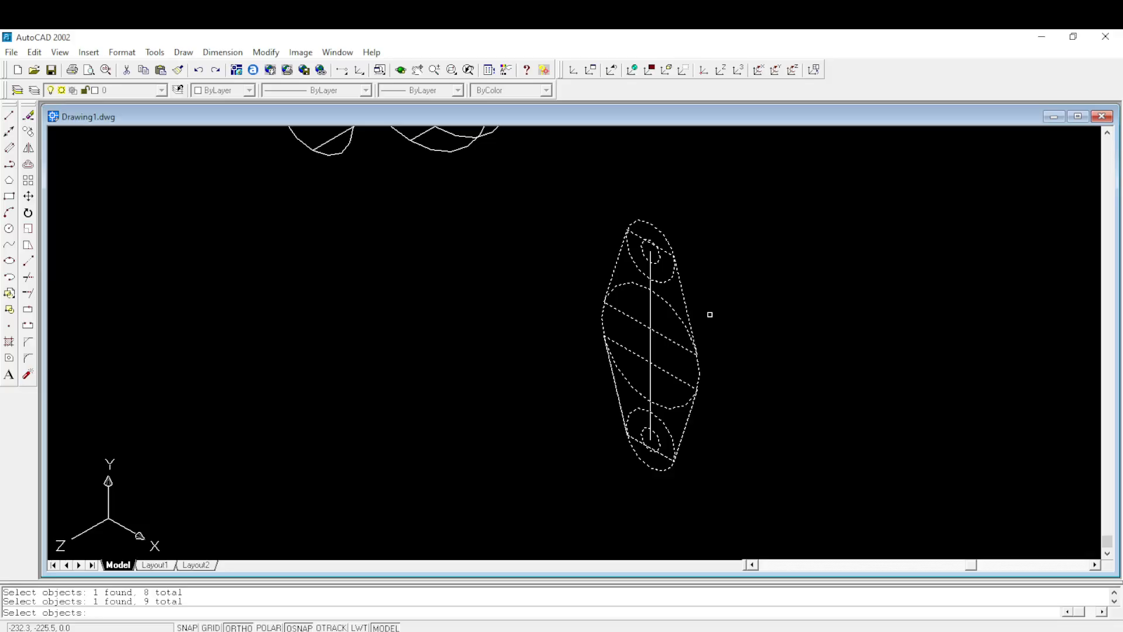
{"action": "key", "text": "Return"}
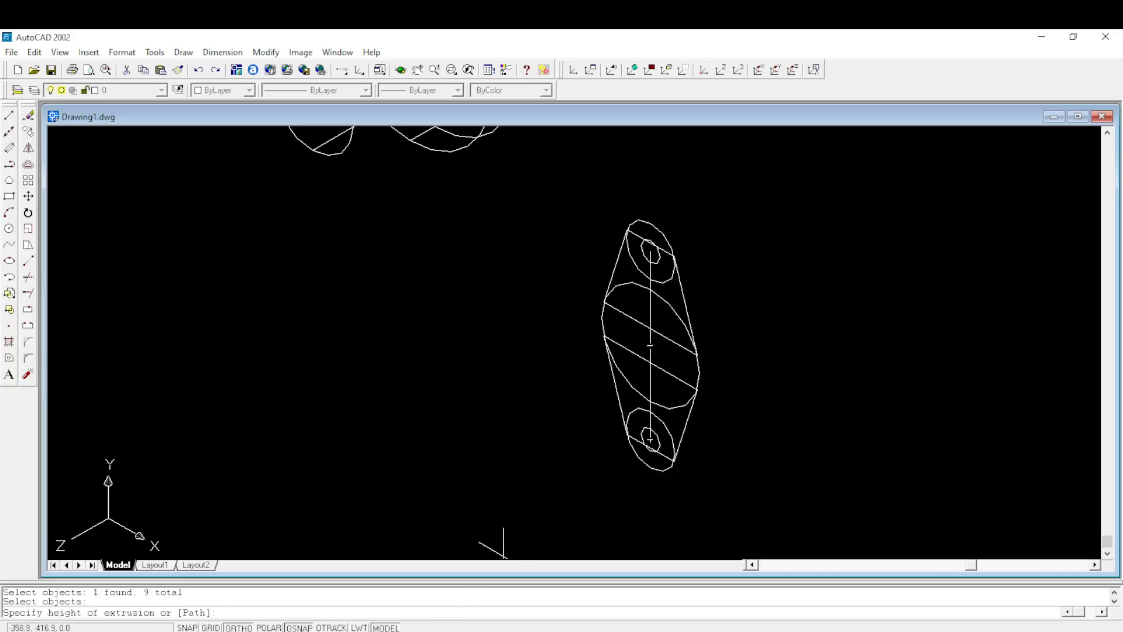
- Check the second flange's thickness in the Figure 4 PDF and extrude the selected objects 15 mm with zero taper
{"action": "left_click", "coordinate": [426, 590]}
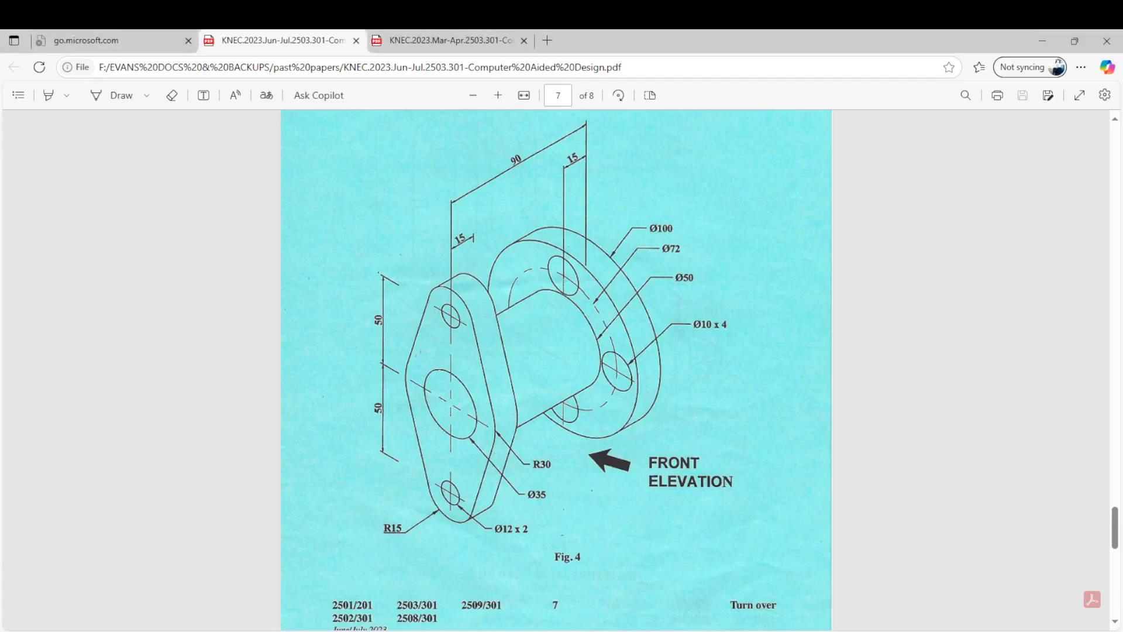
{"action": "left_click", "coordinate": [467, 579]}
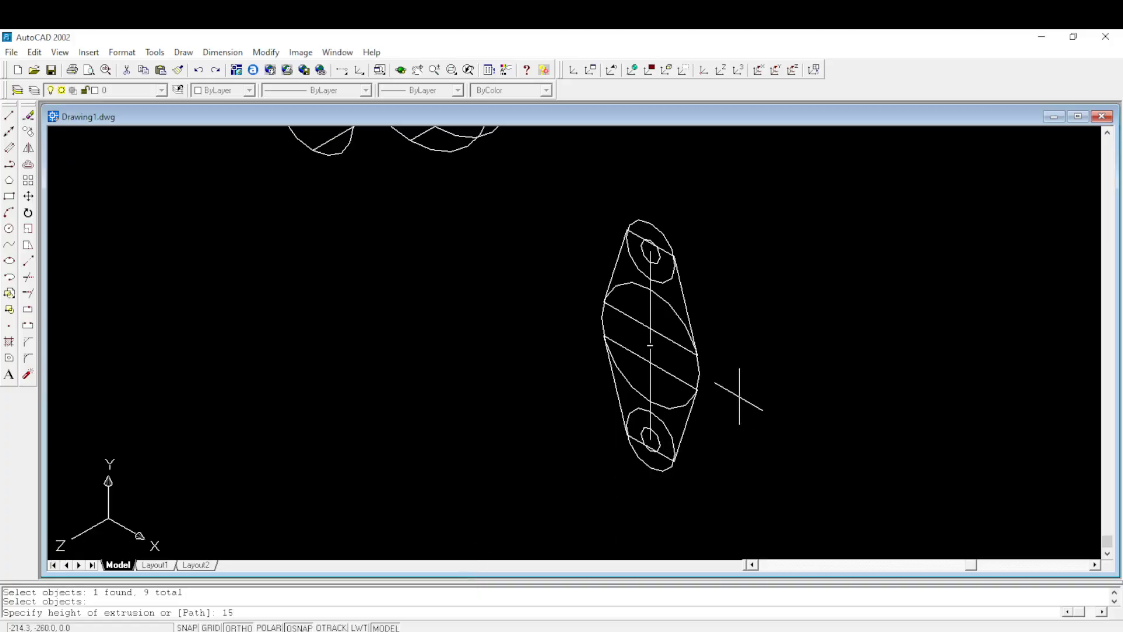
{"action": "key", "text": "Return"}
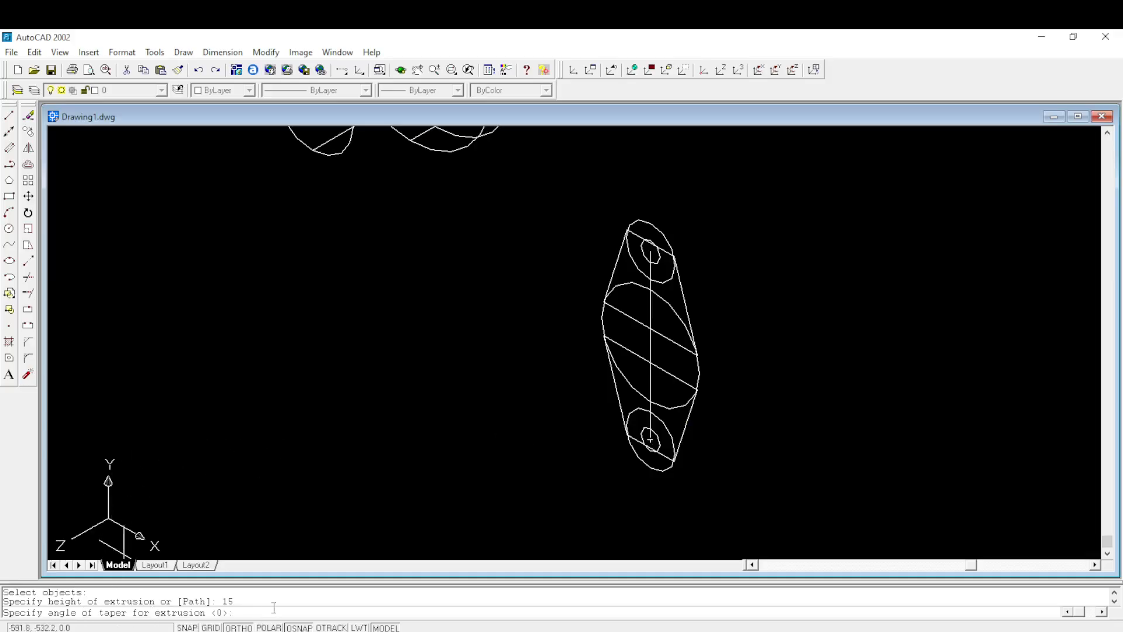
{"action": "key", "text": "Return"}
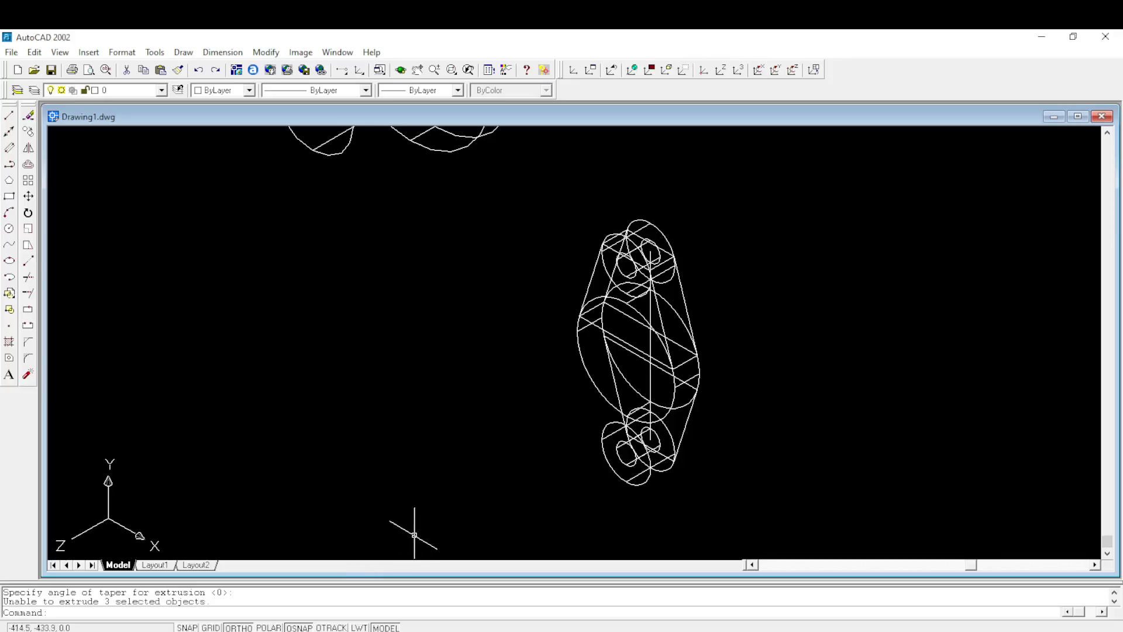
- Erase the right tangent line between the second flange's 30 mm radius circle and its lower 15 mm radius circle
{"action": "scroll", "coordinate": [643, 450], "scroll_direction": "up", "scroll_amount": 3}
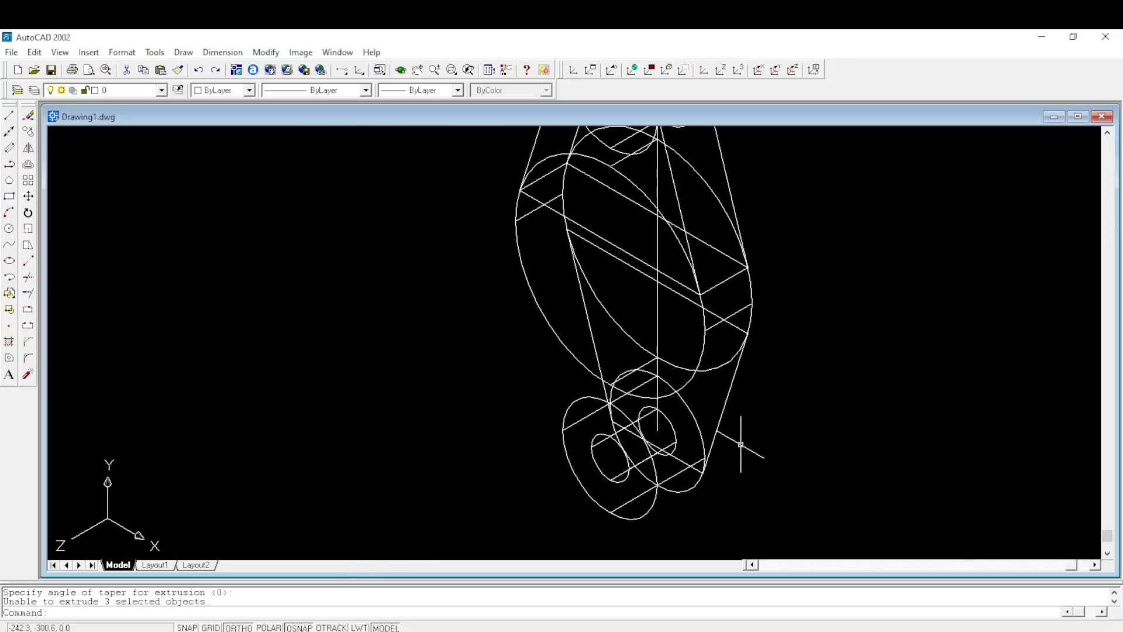
{"action": "scroll", "coordinate": [740, 453], "scroll_direction": "down", "scroll_amount": 3}
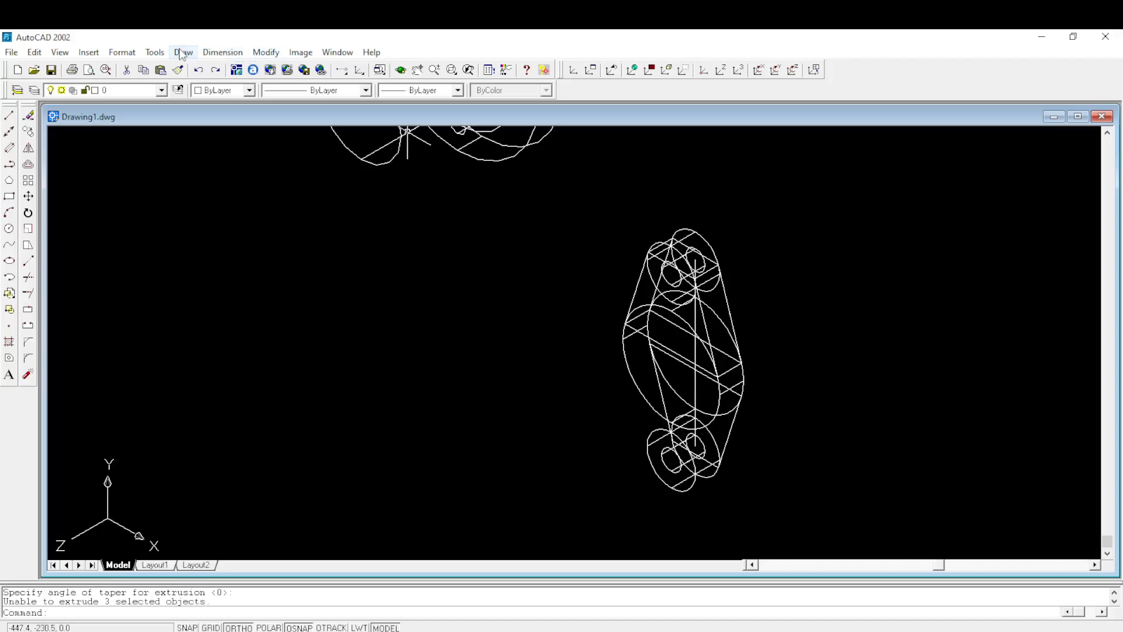
{"action": "left_click", "coordinate": [729, 425]}
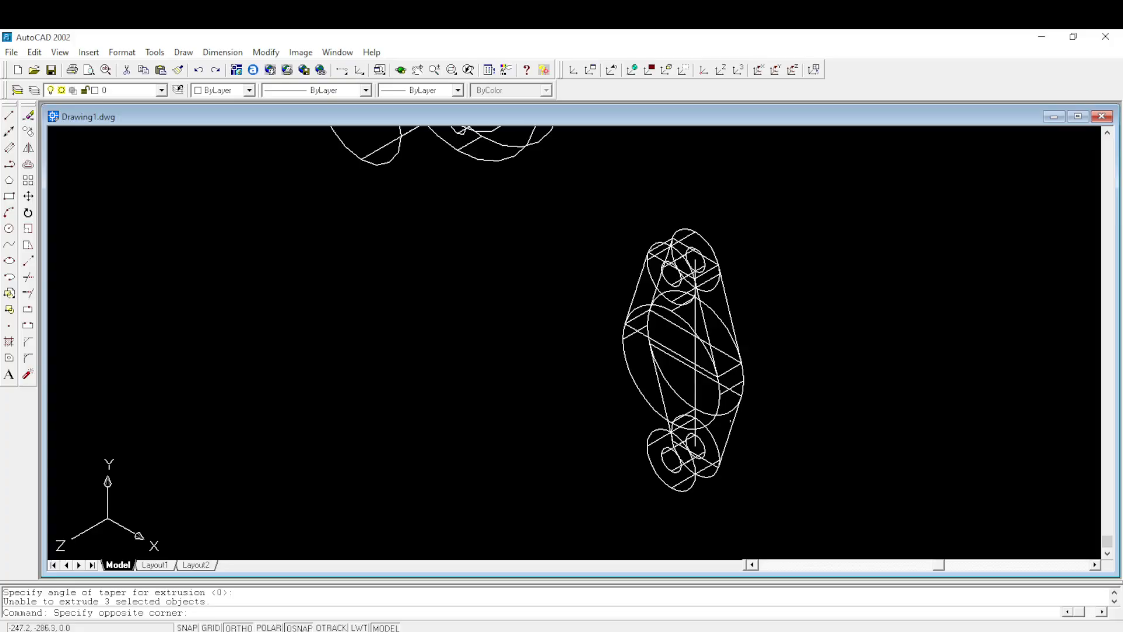
{"action": "left_click", "coordinate": [731, 430]}
{"action": "left_click", "coordinate": [727, 434]}
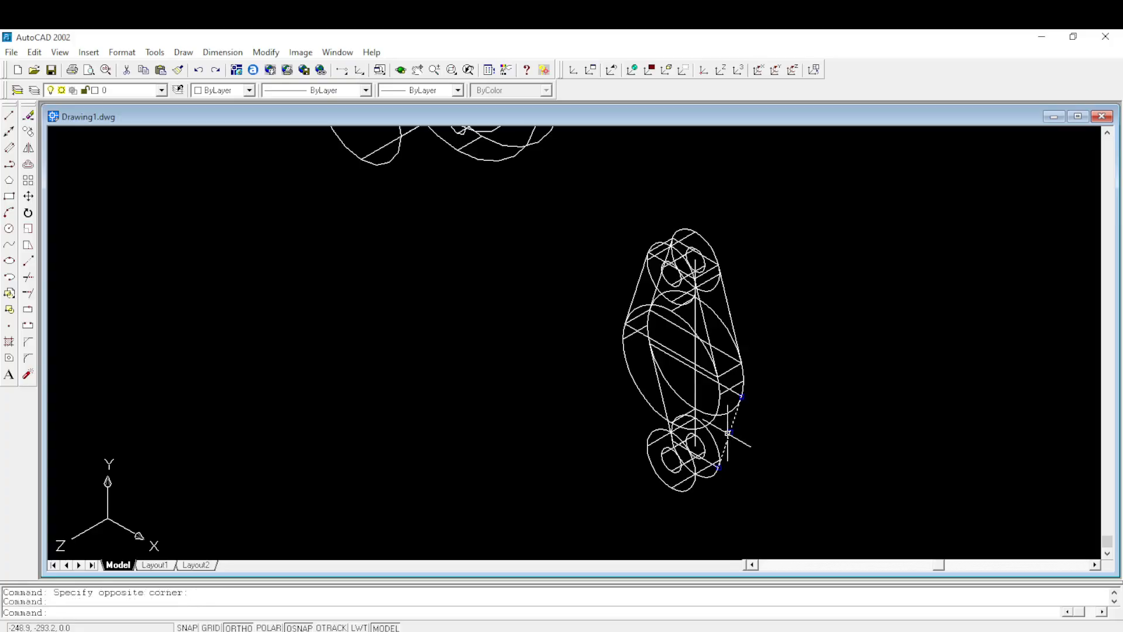
{"action": "key", "text": "Delete"}
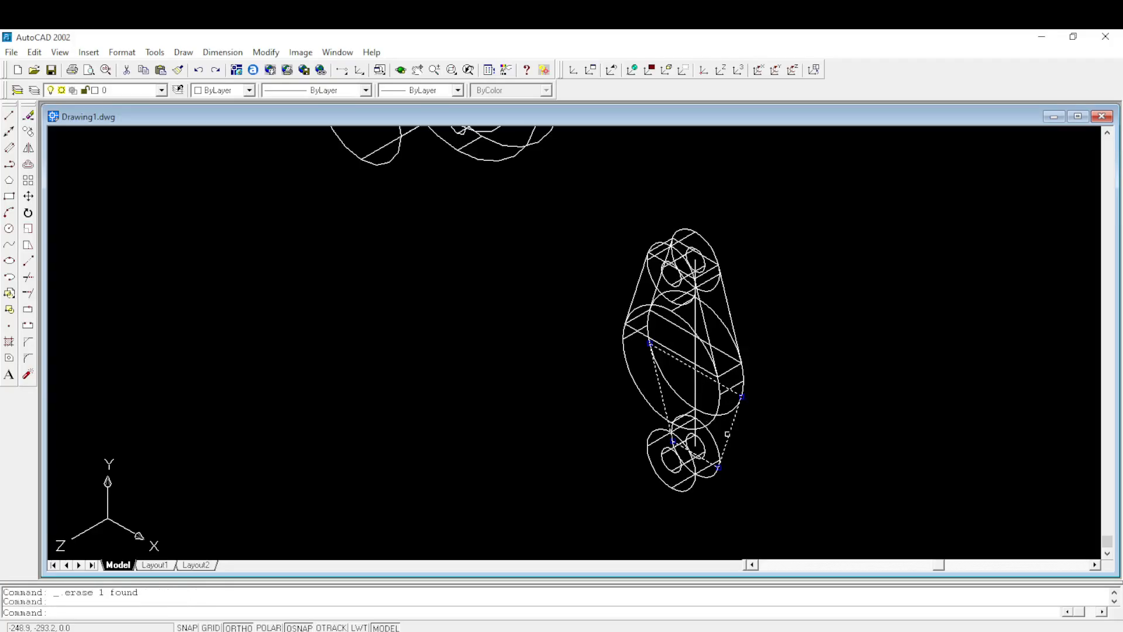
{"action": "key", "text": "Escape"}
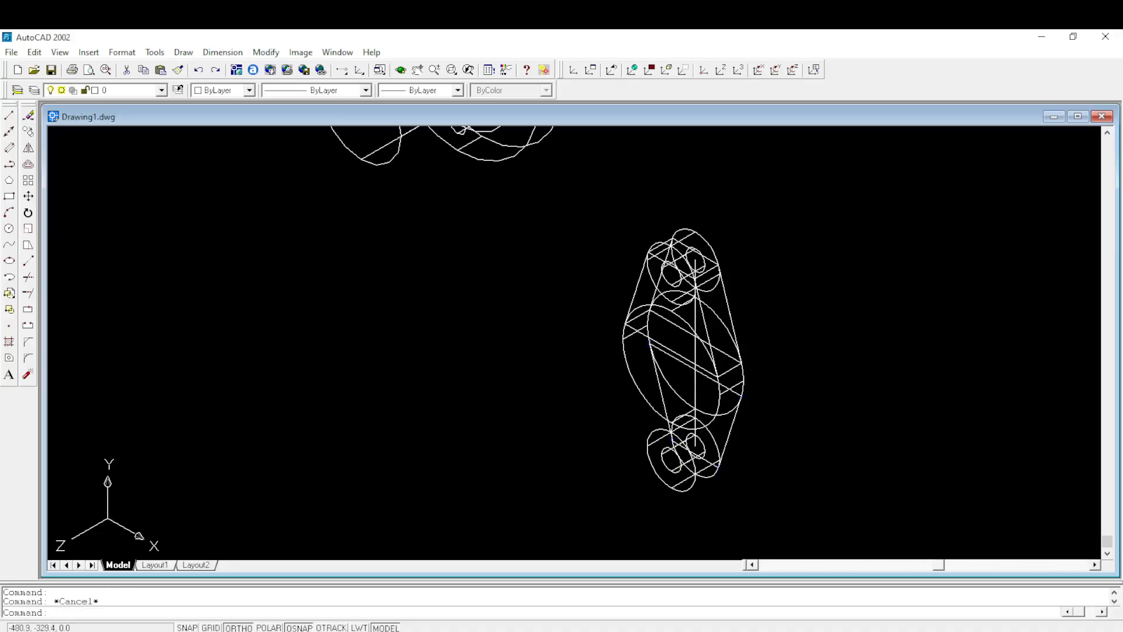
- Try to extrude the second flange's lower outline polyline 15 mm with zero taper
{"action": "left_click", "coordinate": [185, 53]}
{"action": "mouse_move", "coordinate": [221, 407]}
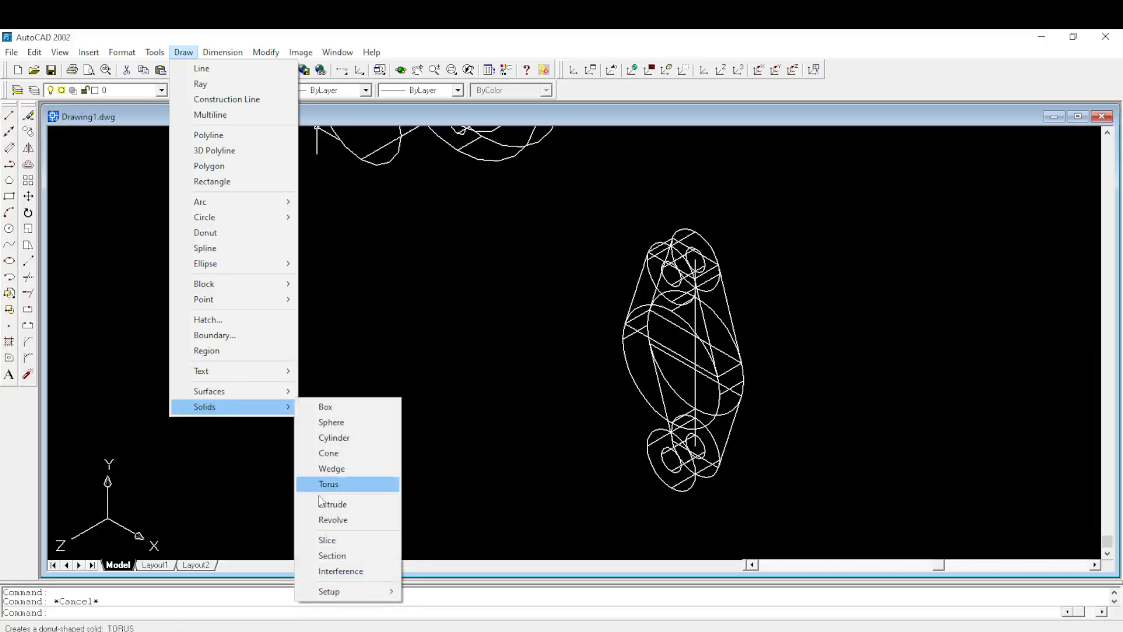
{"action": "left_click", "coordinate": [339, 504]}
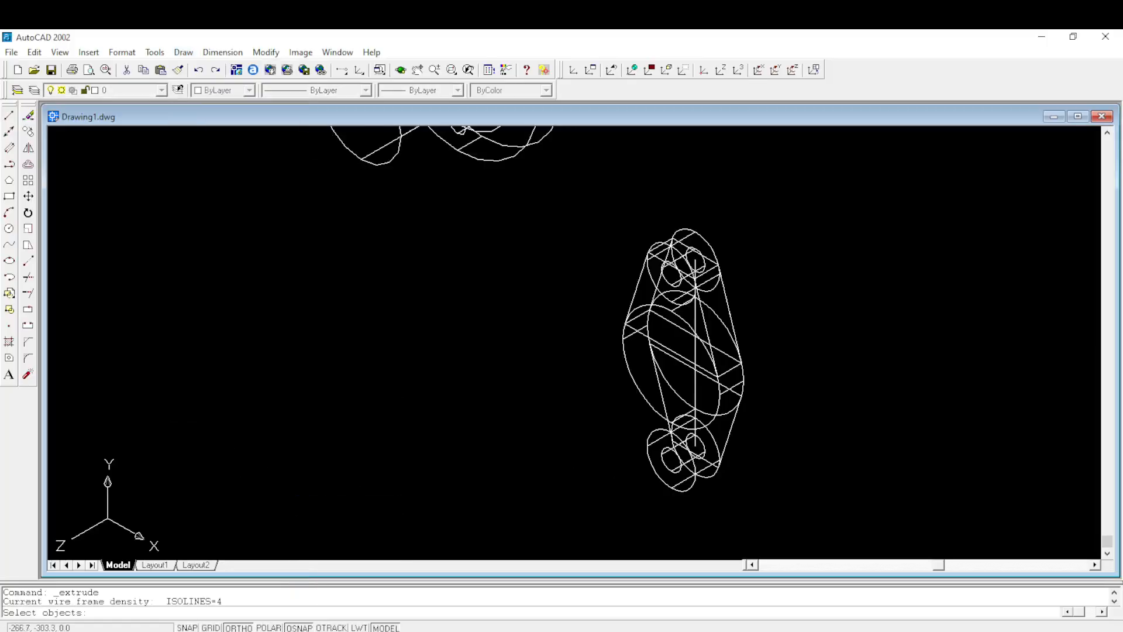
{"action": "left_click", "coordinate": [731, 433]}
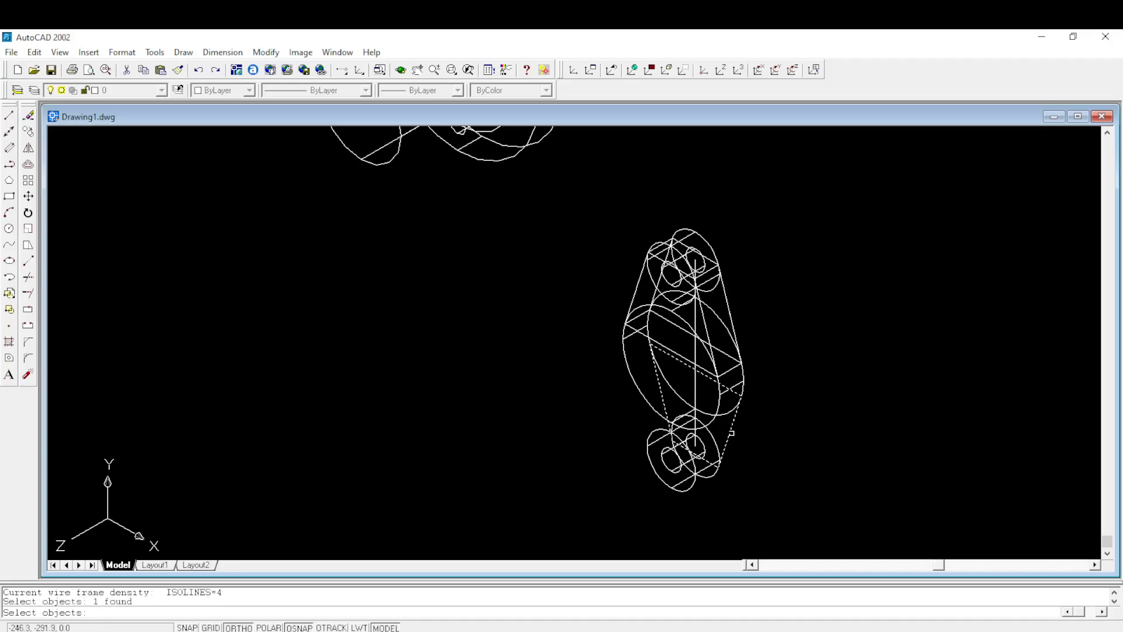
{"action": "key", "text": "Return"}
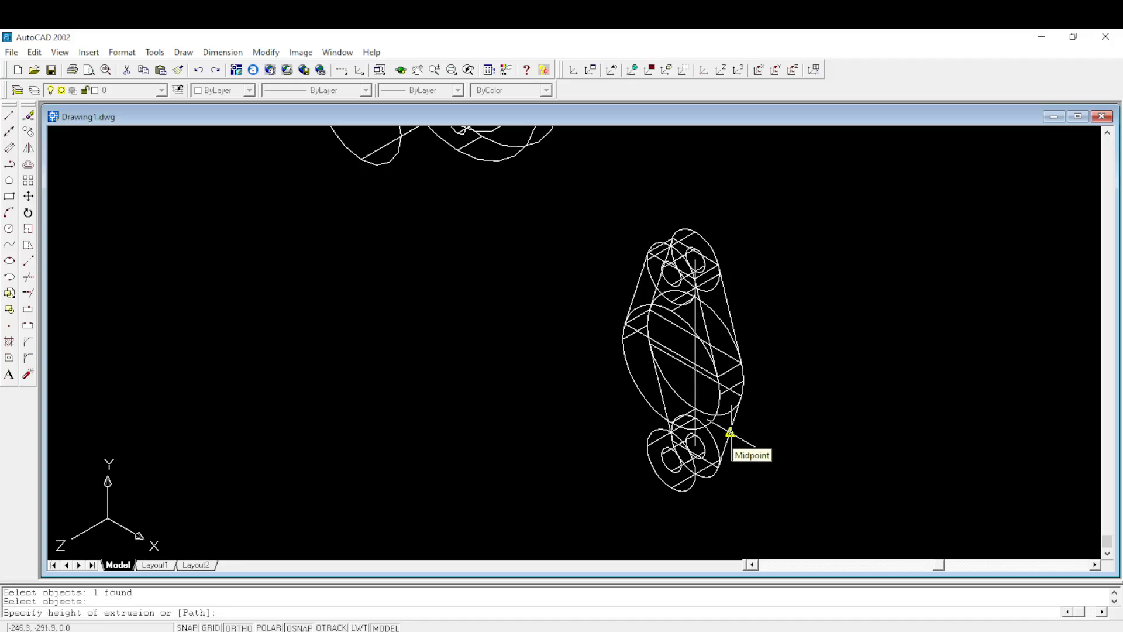
{"action": "type", "text": "15"}
{"action": "key", "text": "Return"}
{"action": "key", "text": "Return"}
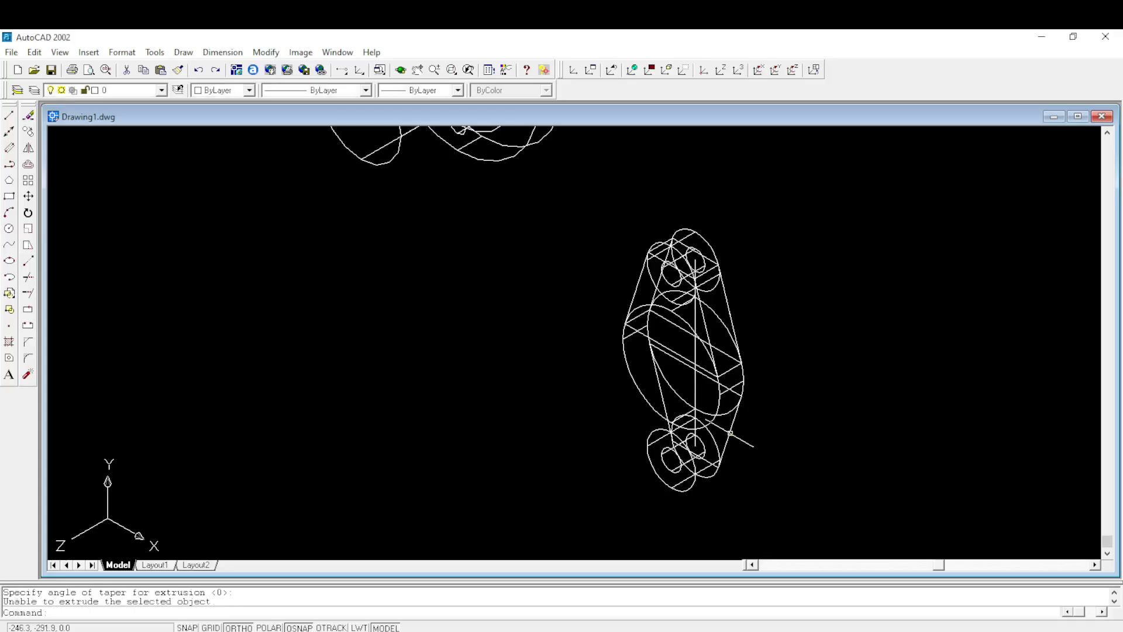
{"action": "key", "text": "Return"}
{"action": "key", "text": "Escape"}
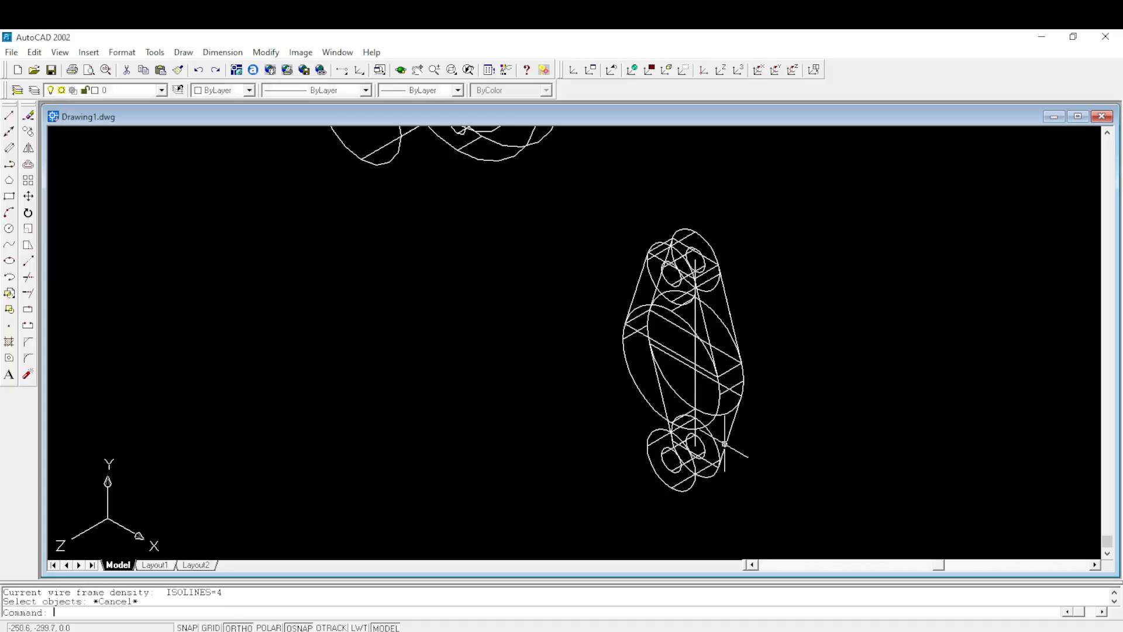
- Erase the second flange's lower outline polyline and switch the model to the Front view
{"action": "left_click", "coordinate": [728, 443]}
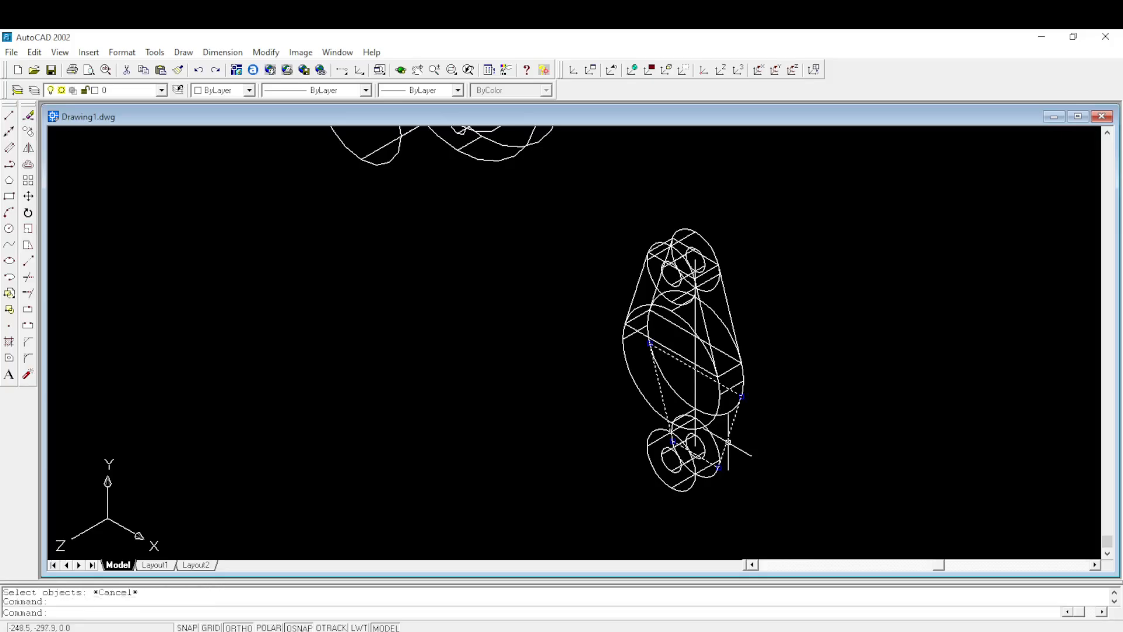
{"action": "key", "text": "Delete"}
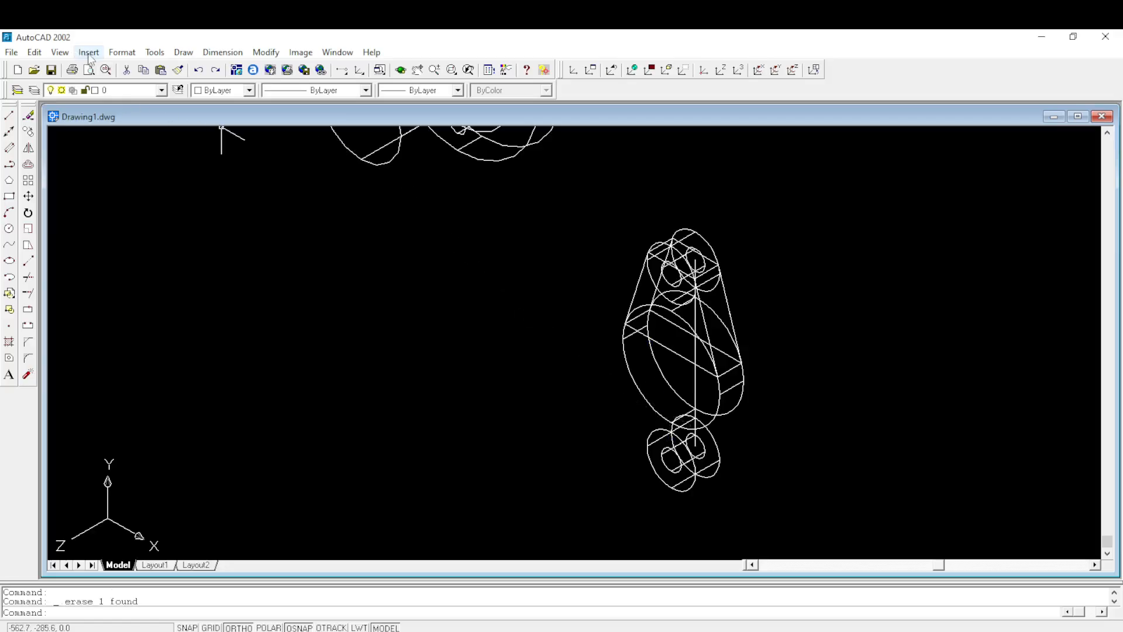
{"action": "left_click", "coordinate": [60, 54]}
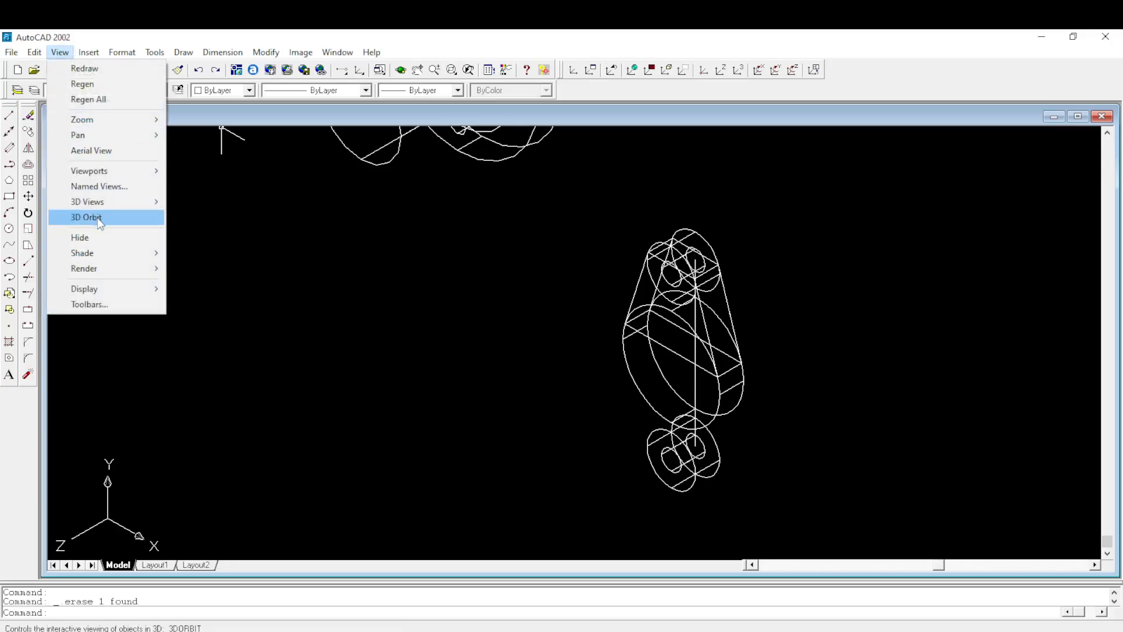
{"action": "left_click", "coordinate": [99, 191]}
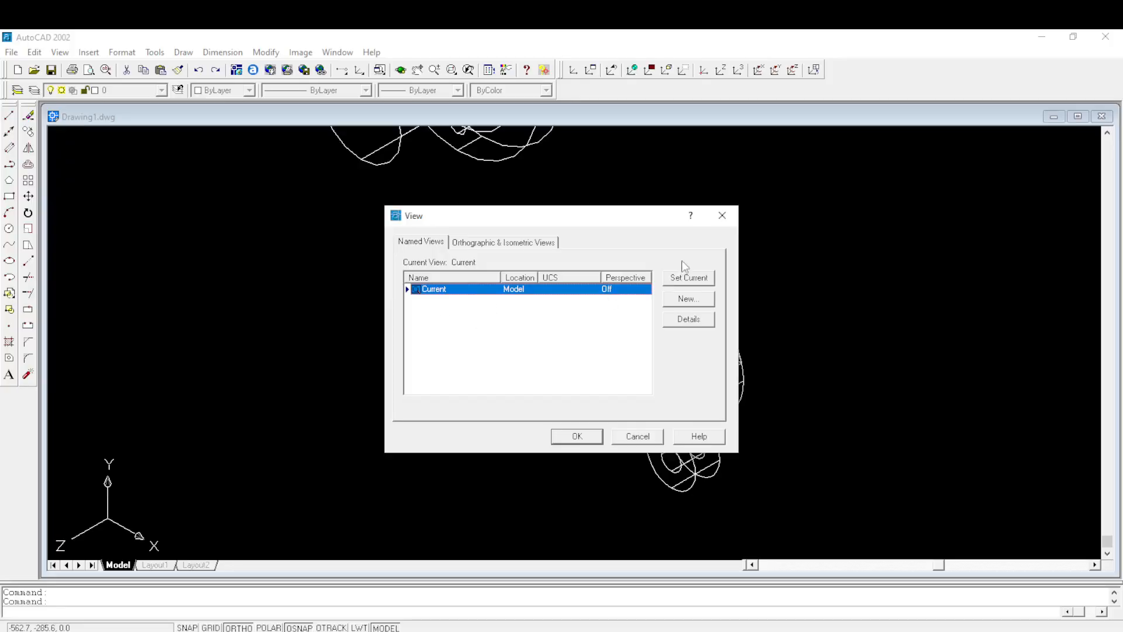
{"action": "left_click", "coordinate": [721, 216]}
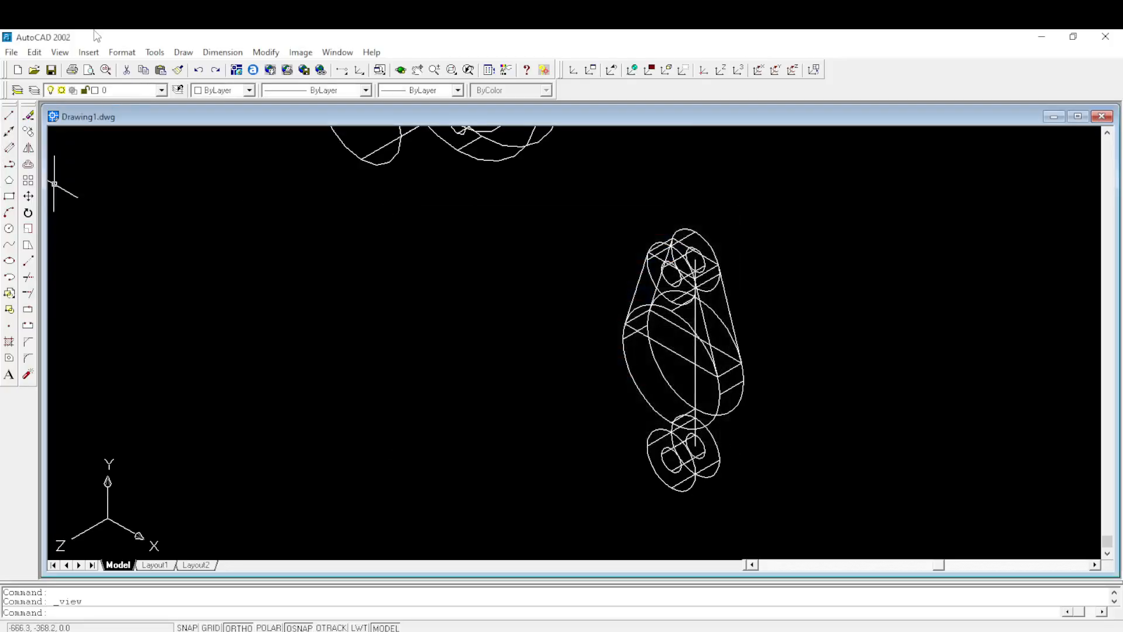
{"action": "left_click", "coordinate": [61, 52]}
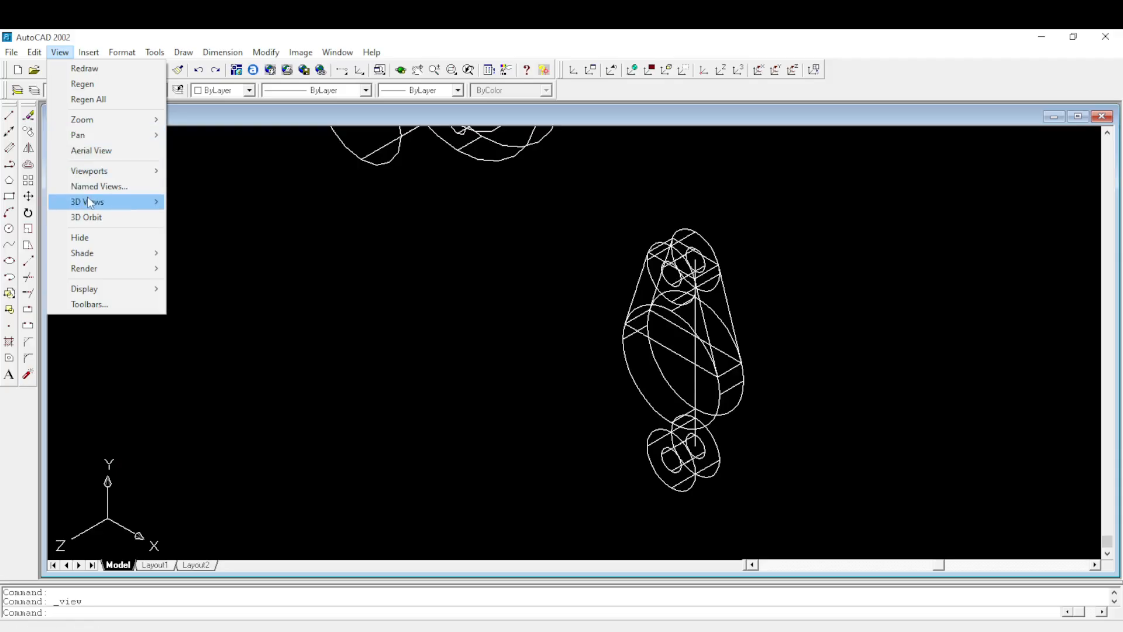
{"action": "mouse_move", "coordinate": [87, 201]}
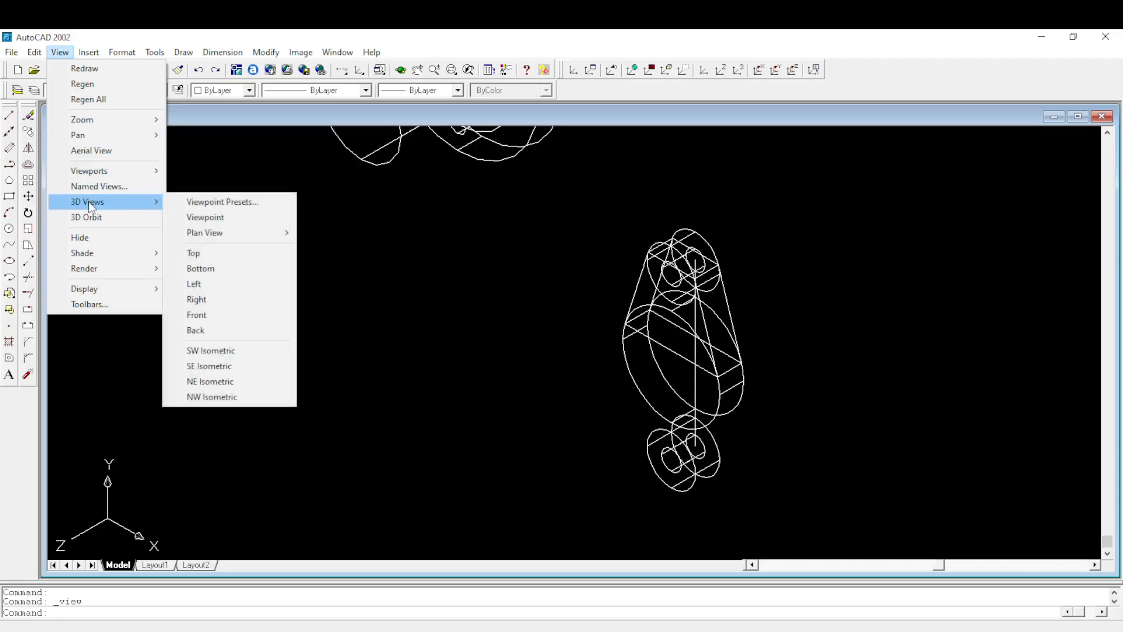
{"action": "left_click", "coordinate": [209, 314]}
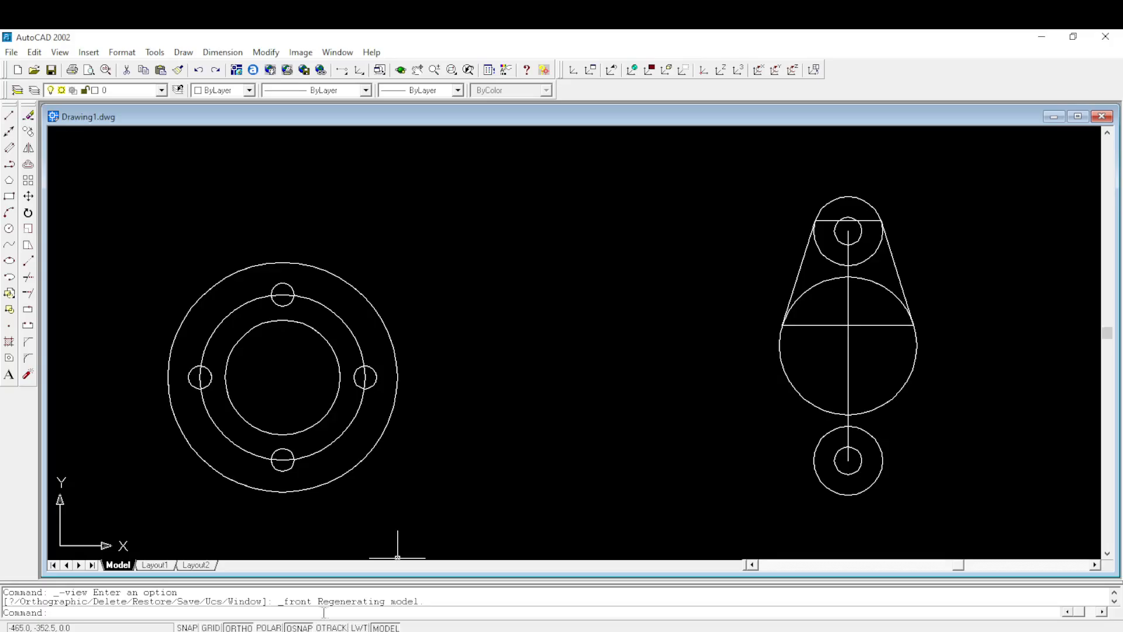
- Clear all running object snap modes except Tangent and apply the drafting settings
{"action": "right_click", "coordinate": [300, 627]}
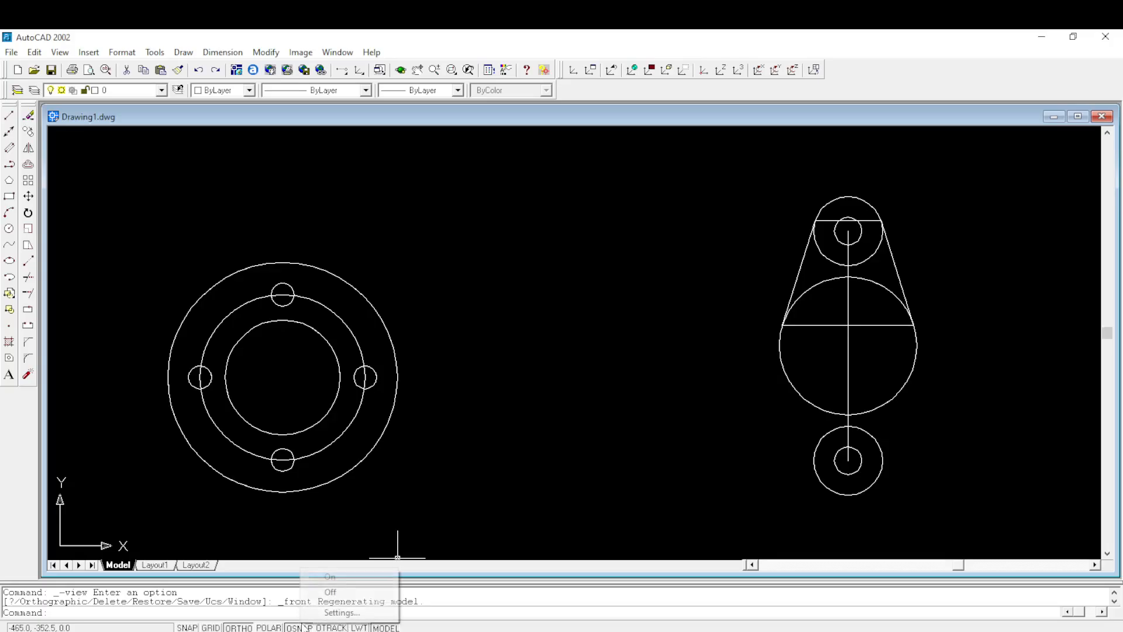
{"action": "left_click", "coordinate": [338, 609]}
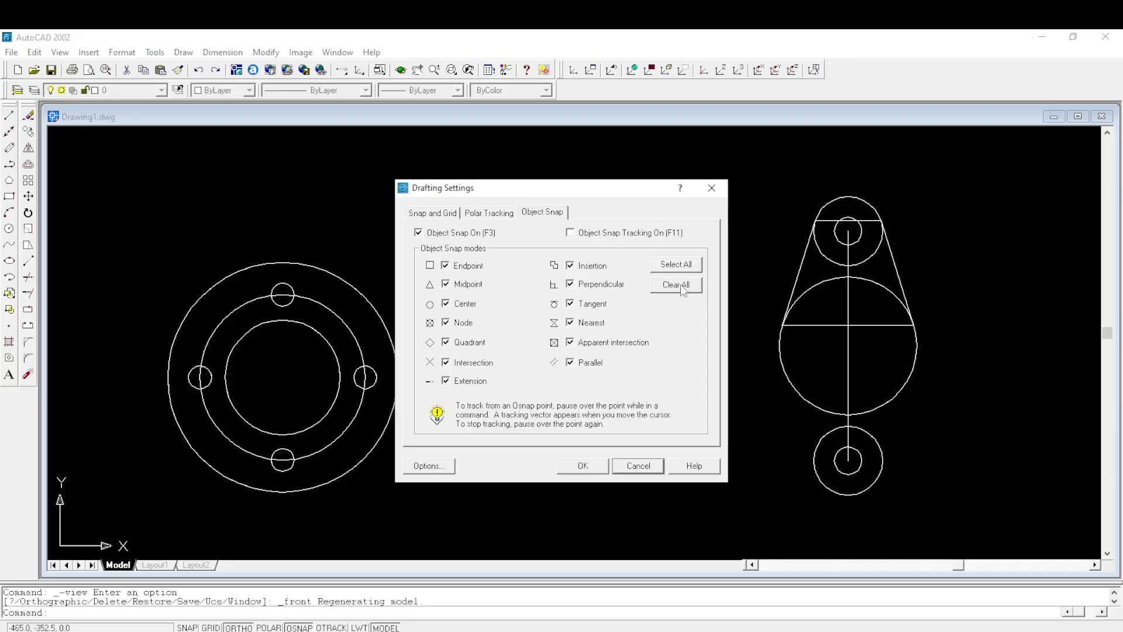
{"action": "left_click", "coordinate": [678, 284]}
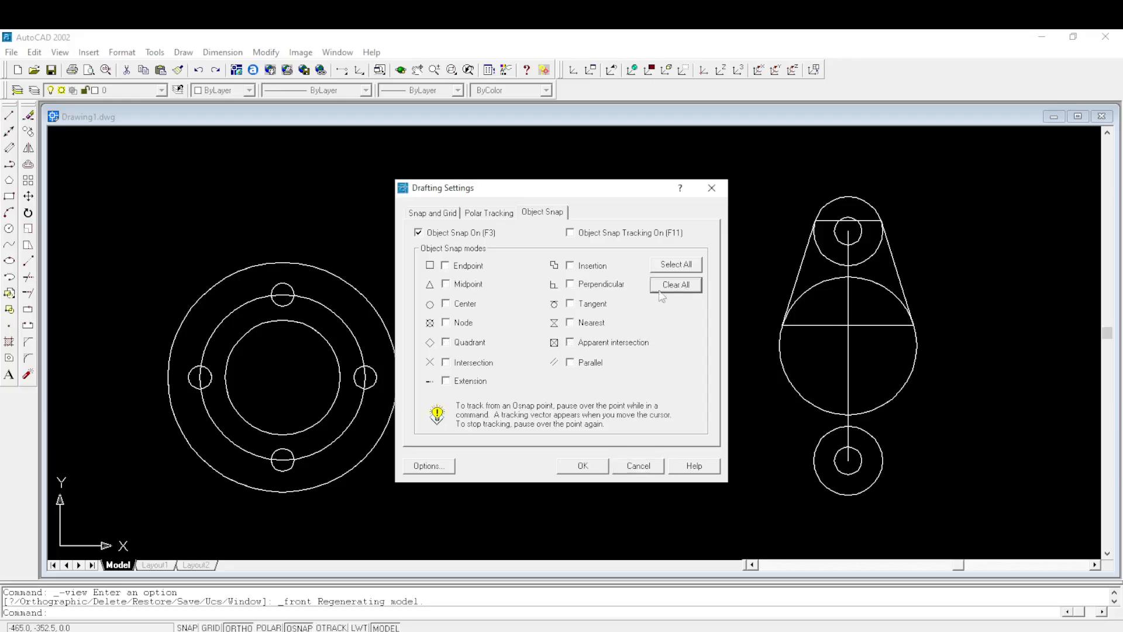
{"action": "left_click", "coordinate": [575, 470]}
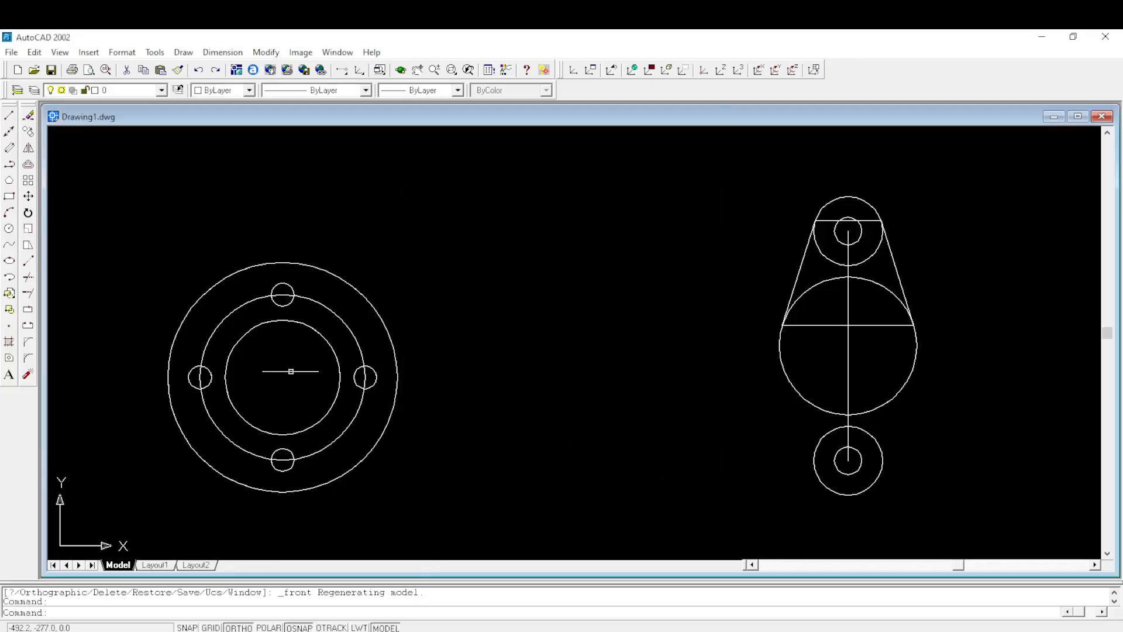
{"action": "left_click", "coordinate": [10, 116]}
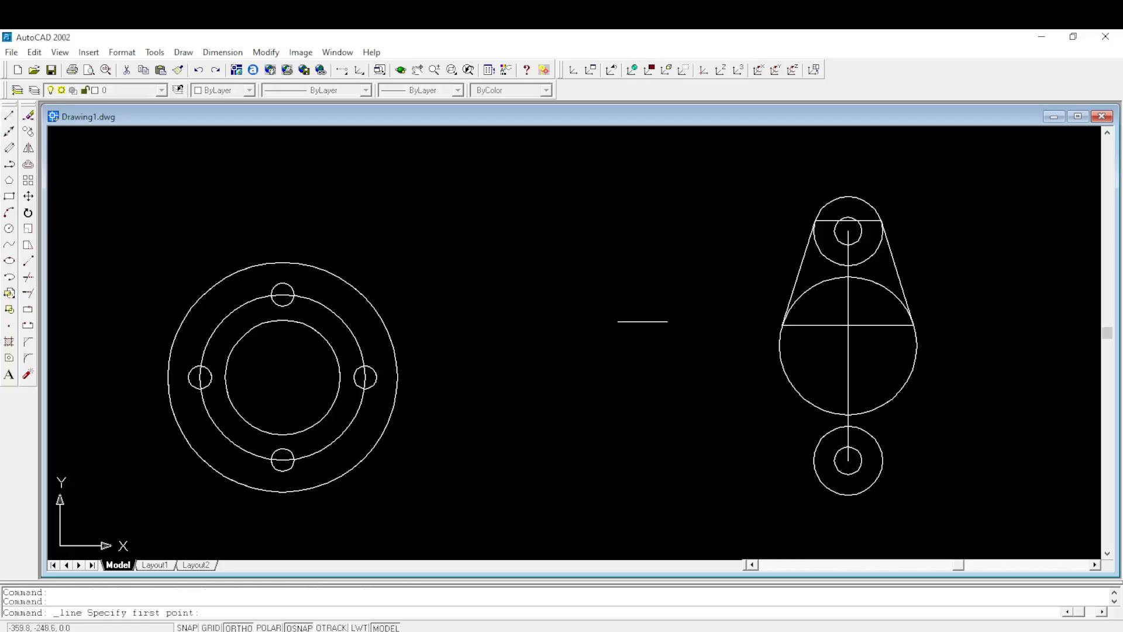
{"action": "left_click", "coordinate": [784, 363]}
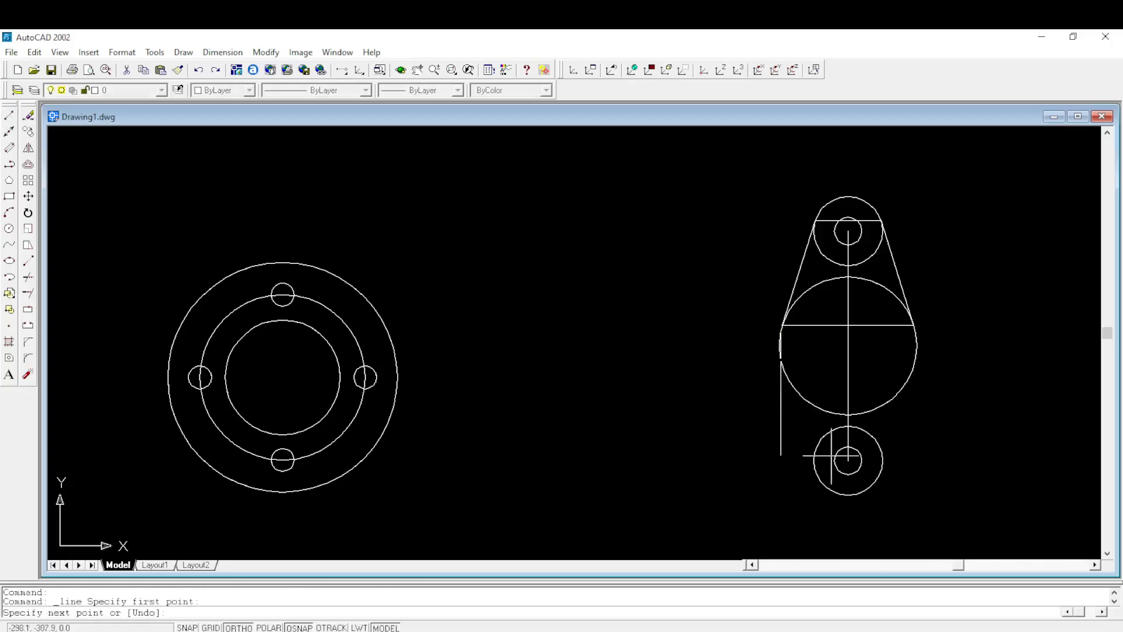
{"action": "key", "text": "Escape"}
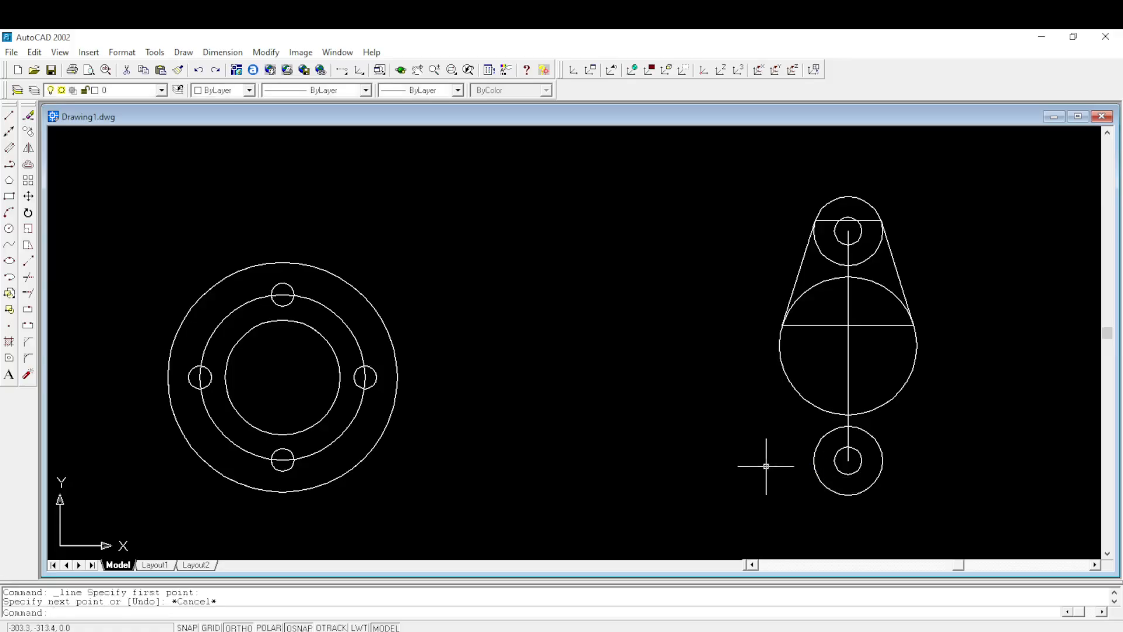
- Draw the left tangent line between the second flange's lower 15 mm radius circle and its 30 mm radius circle
{"action": "right_click", "coordinate": [699, 402]}
{"action": "left_click", "coordinate": [733, 181]}
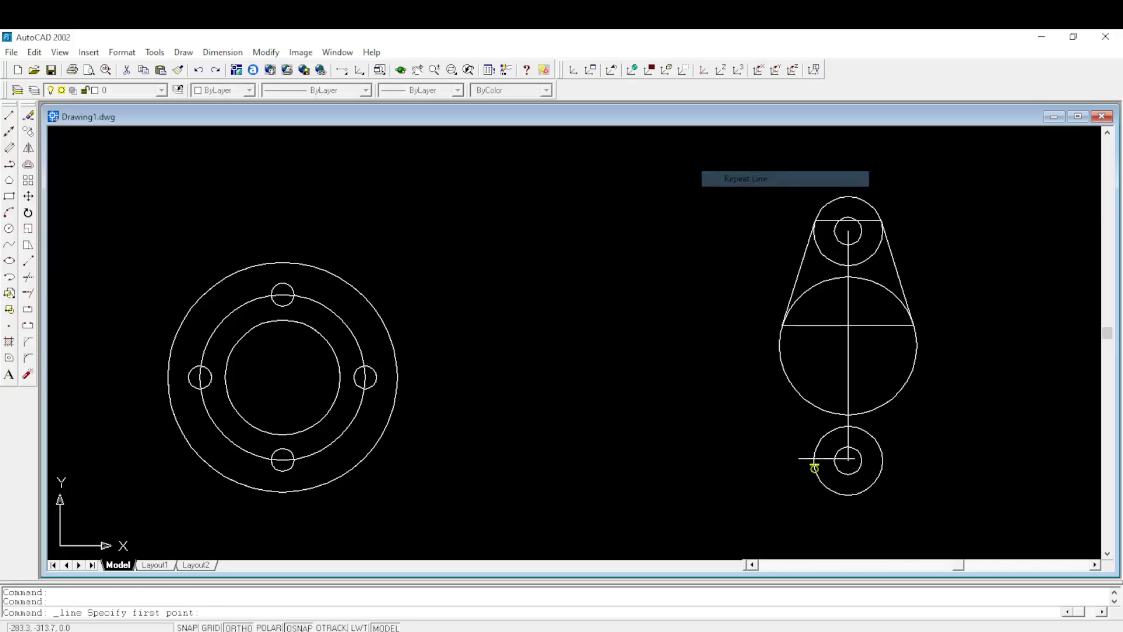
{"action": "left_click", "coordinate": [813, 460]}
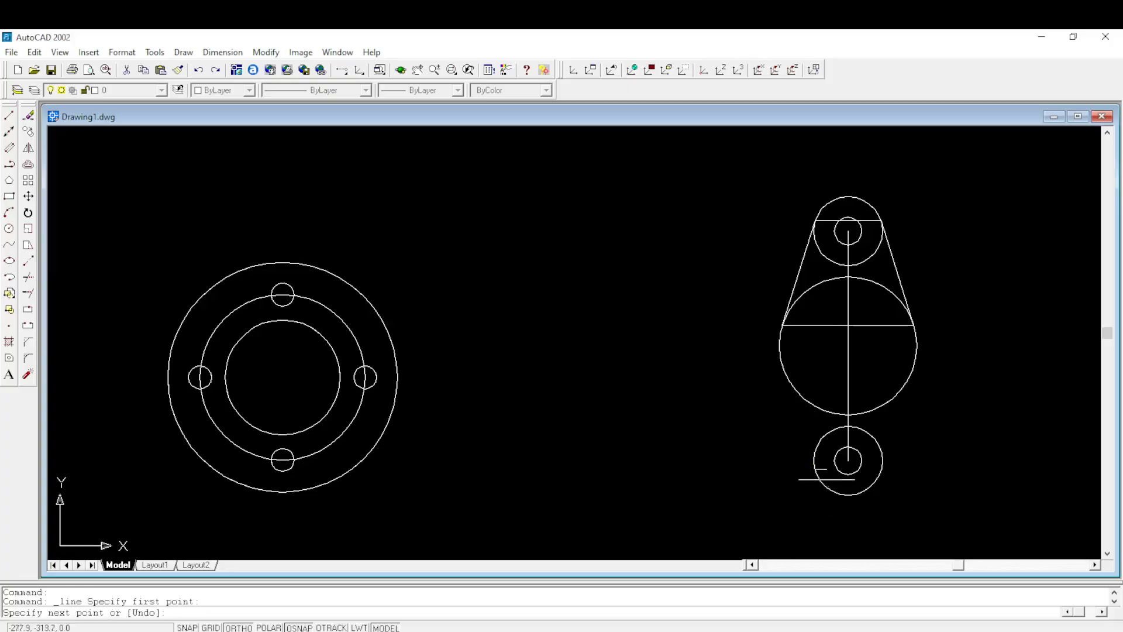
{"action": "left_click", "coordinate": [782, 365]}
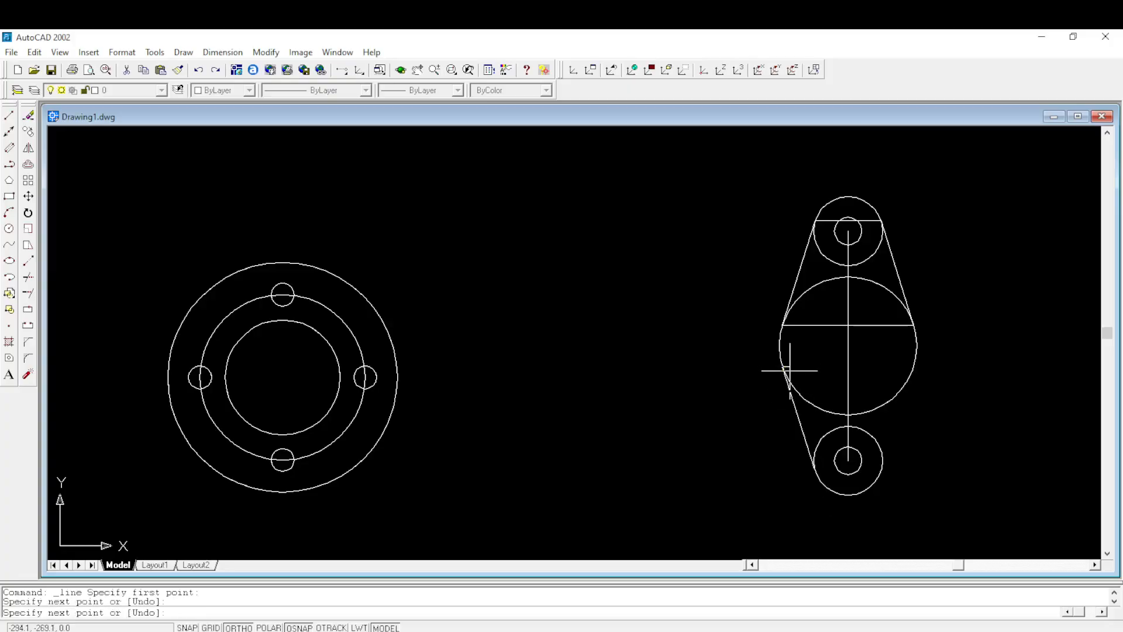
{"action": "key", "text": "Return"}
{"action": "right_click", "coordinate": [944, 381]}
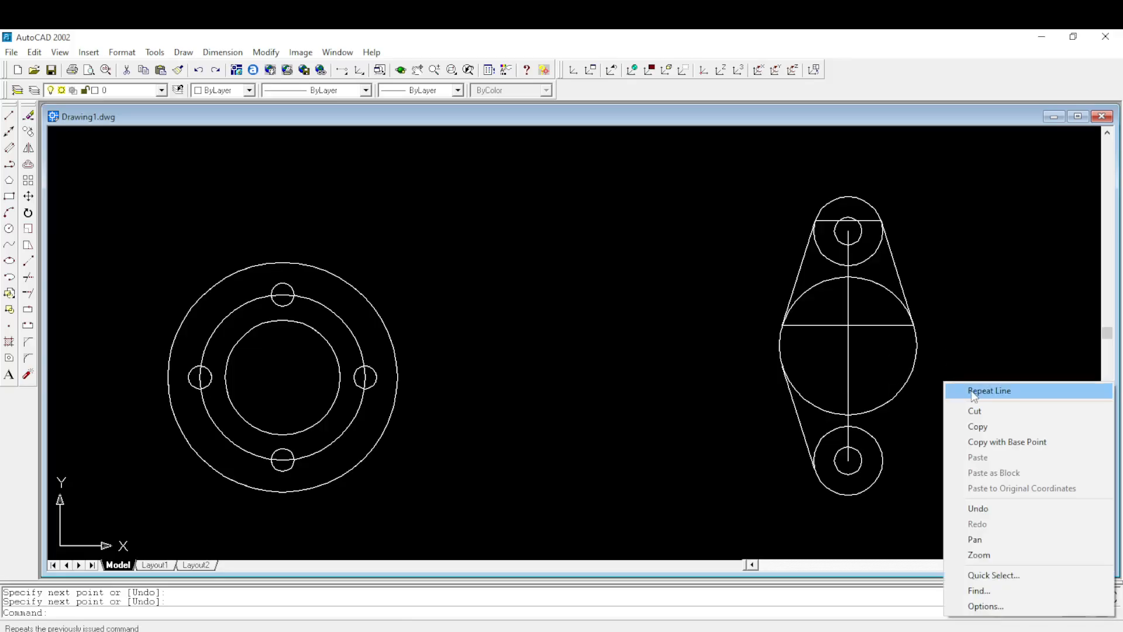
{"action": "left_click", "coordinate": [971, 390]}
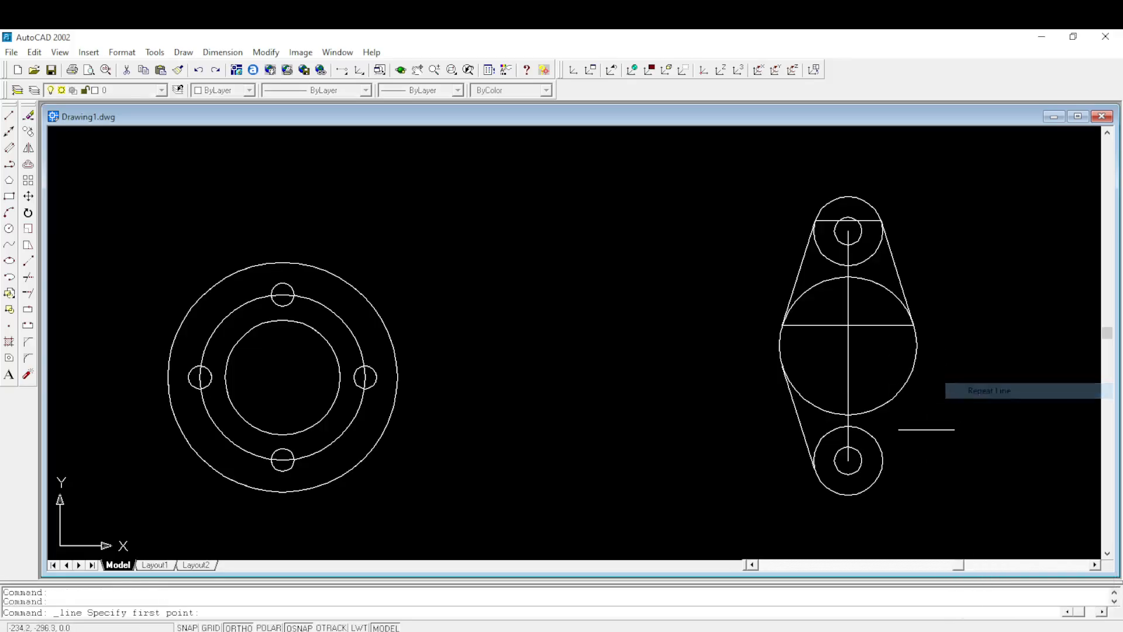
{"action": "left_click", "coordinate": [872, 489]}
{"action": "key", "text": "Escape"}
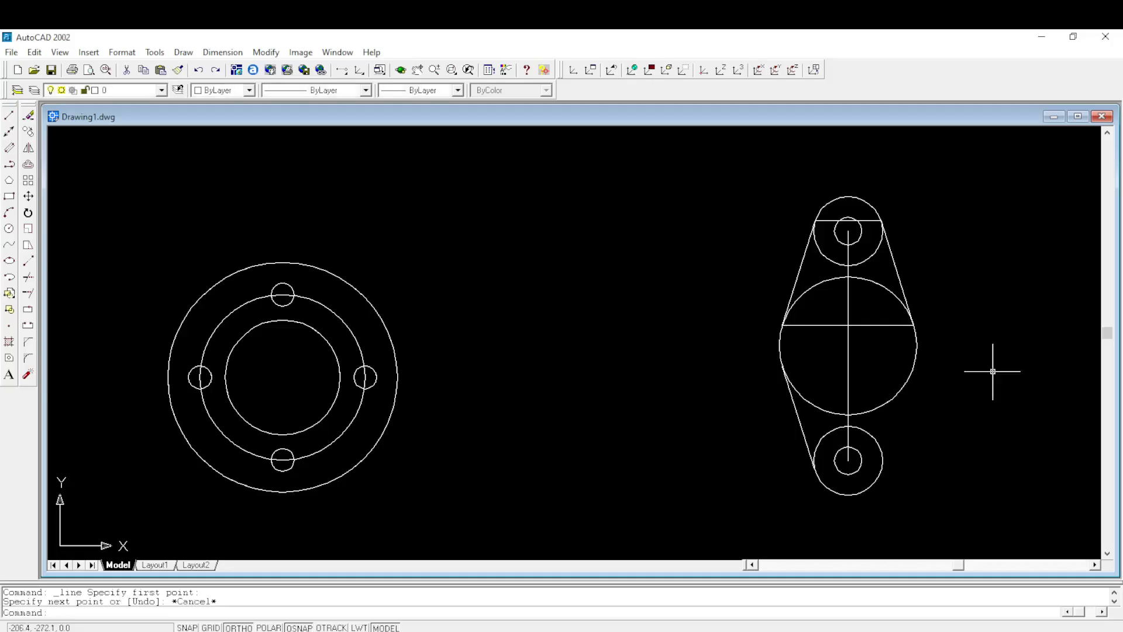
- Try a right tangent line from the second flange's 30 mm radius circle to its lower 15 mm radius circle, and erase it
{"action": "right_click", "coordinate": [994, 365]}
{"action": "left_click", "coordinate": [983, 368]}
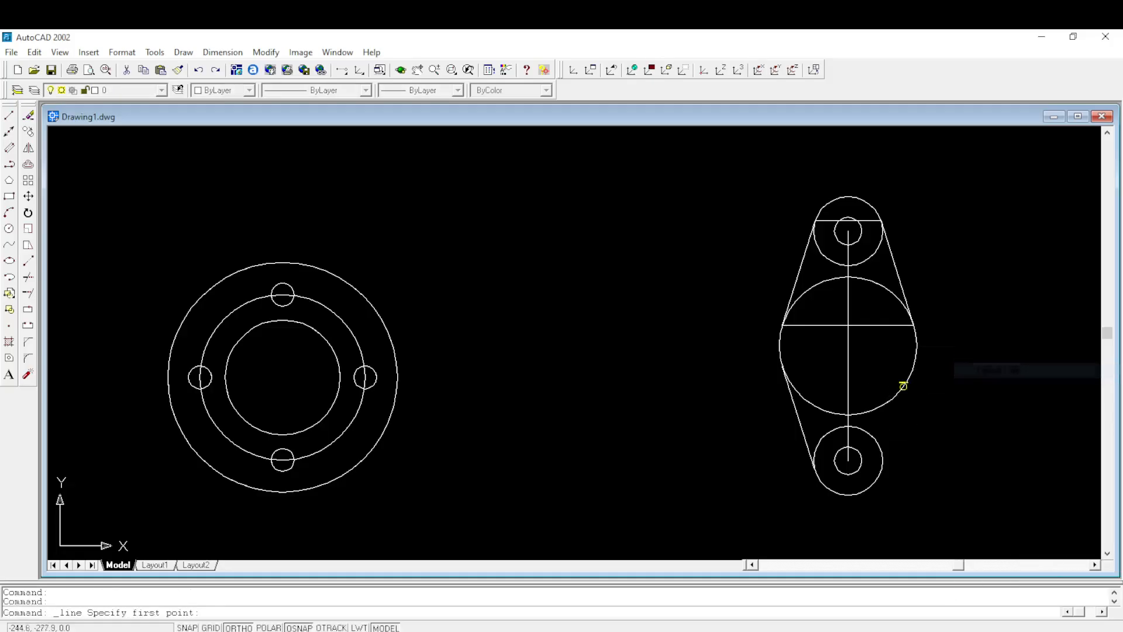
{"action": "left_click", "coordinate": [909, 369]}
{"action": "left_click", "coordinate": [879, 475]}
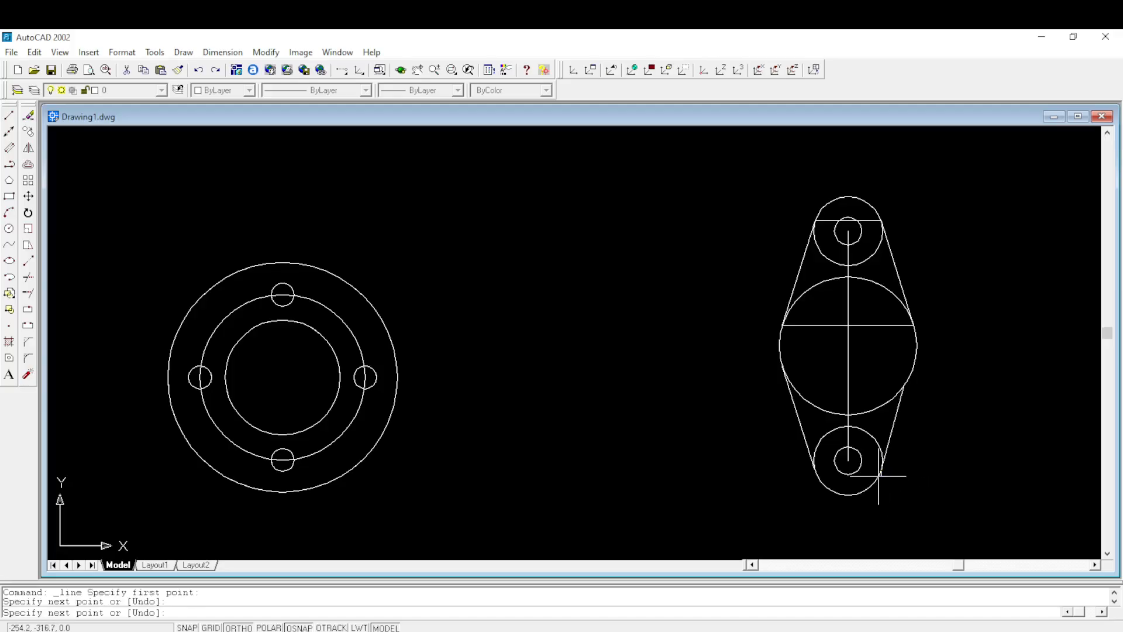
{"action": "key", "text": "Escape"}
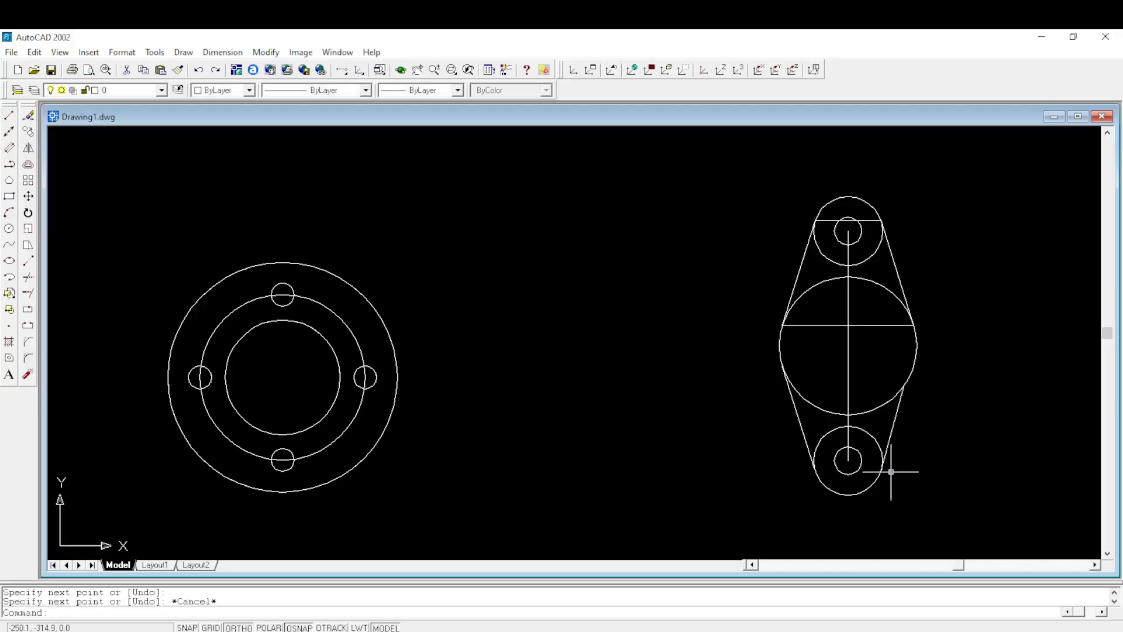
{"action": "left_click", "coordinate": [895, 419]}
{"action": "key", "text": "Delete"}
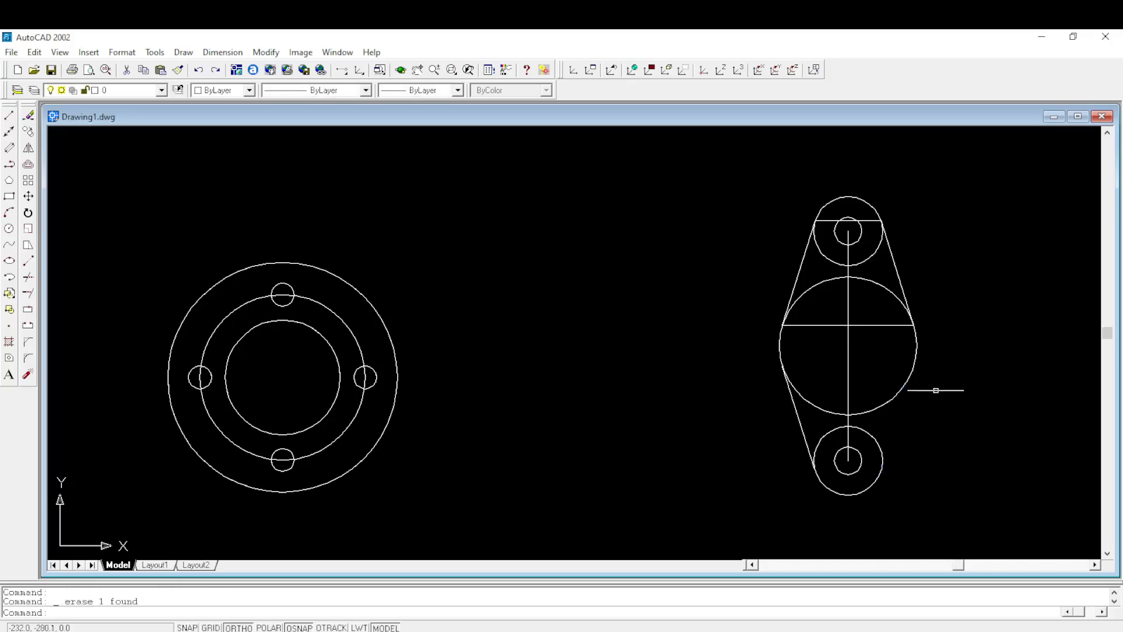
- Draw the right tangent line from the second flange's 30 mm radius circle to its lower 15 mm radius circle
{"action": "right_click", "coordinate": [953, 388]}
{"action": "left_click", "coordinate": [742, 320]}
{"action": "left_click", "coordinate": [8, 115]}
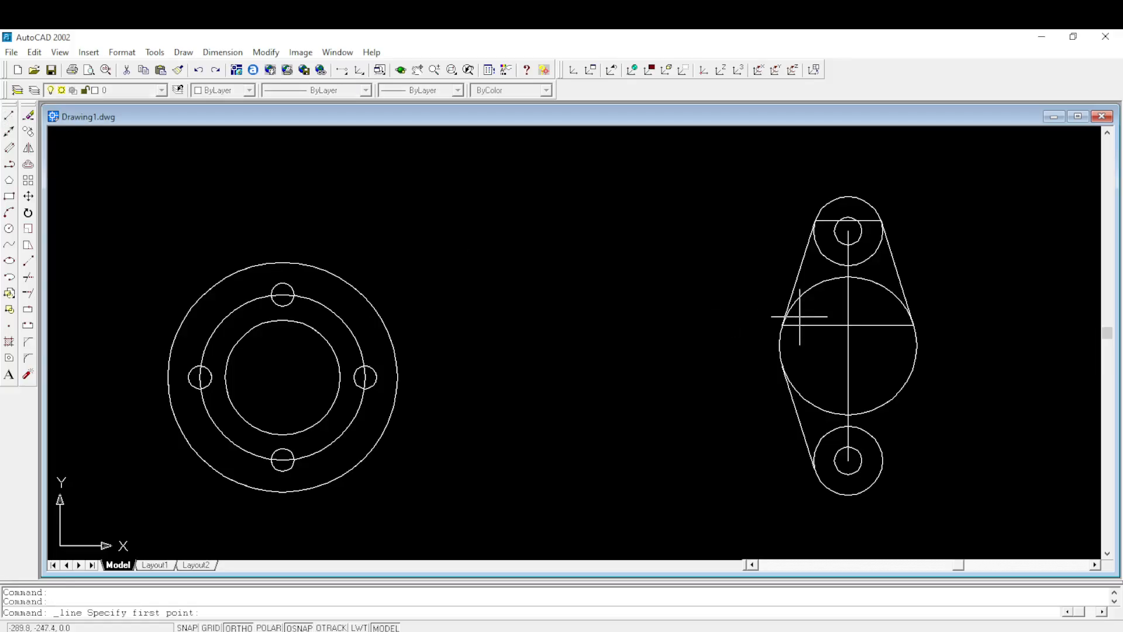
{"action": "left_click", "coordinate": [913, 365]}
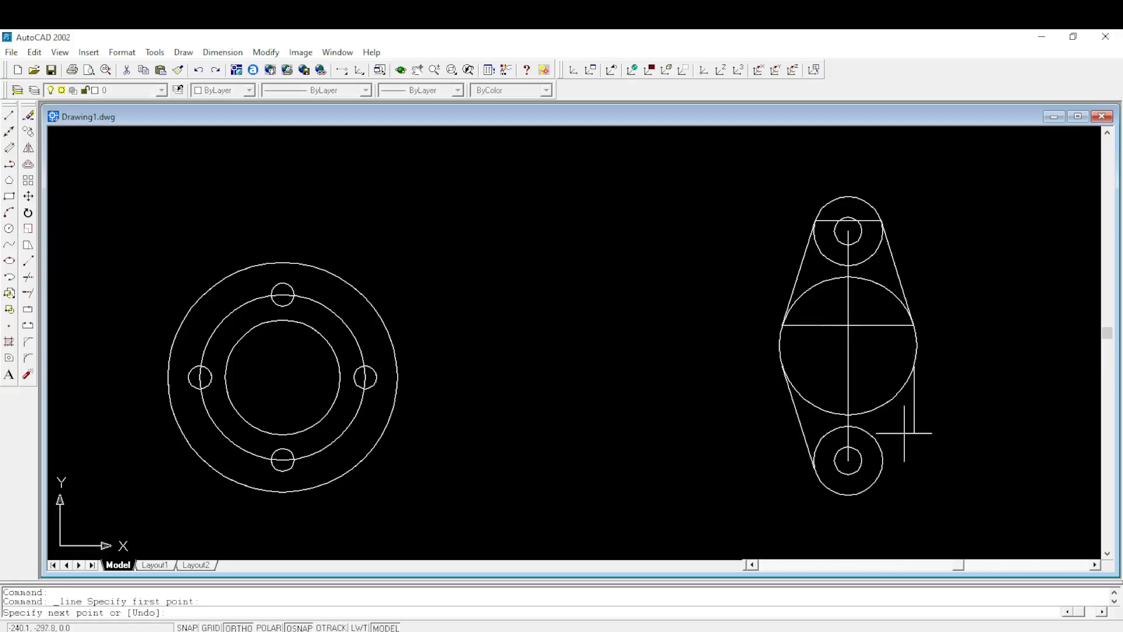
{"action": "left_click", "coordinate": [881, 468]}
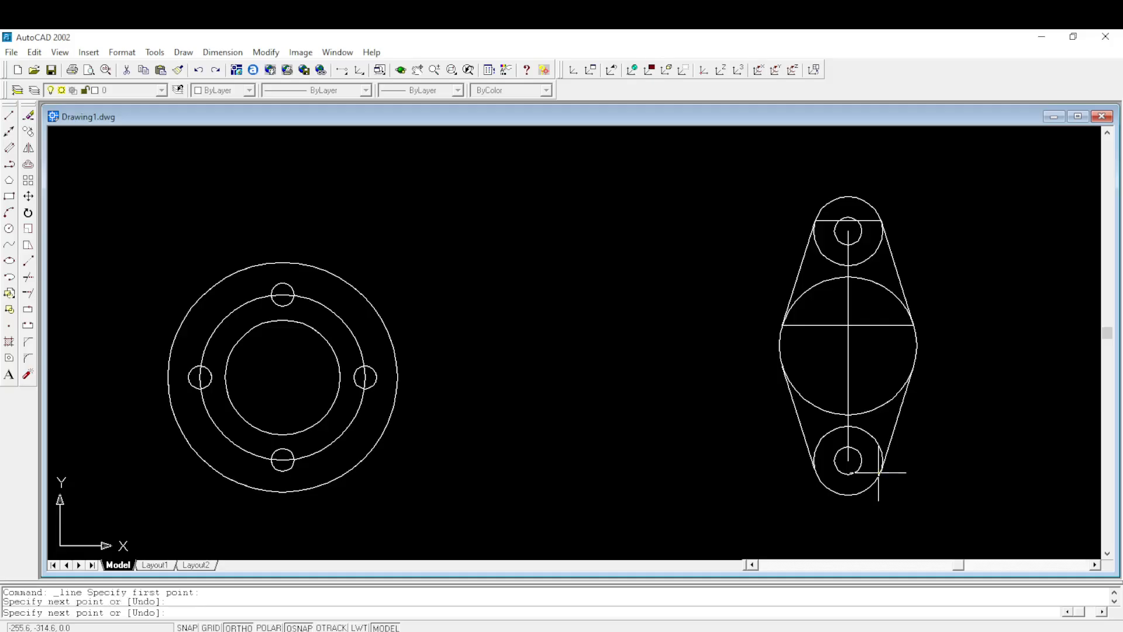
{"action": "key", "text": "Return"}
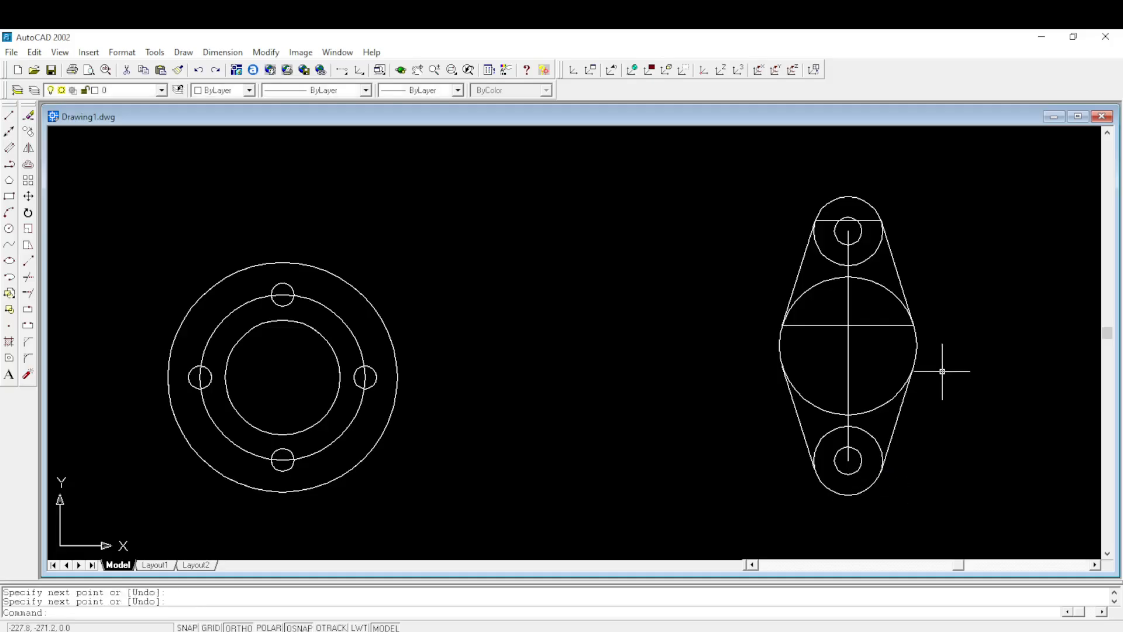
- Turn on all running object snap modes and apply the drafting settings while starting a polyline
{"action": "scroll", "coordinate": [936, 371], "scroll_direction": "up", "scroll_amount": 6}
{"action": "scroll", "coordinate": [930, 376], "scroll_direction": "down", "scroll_amount": 6}
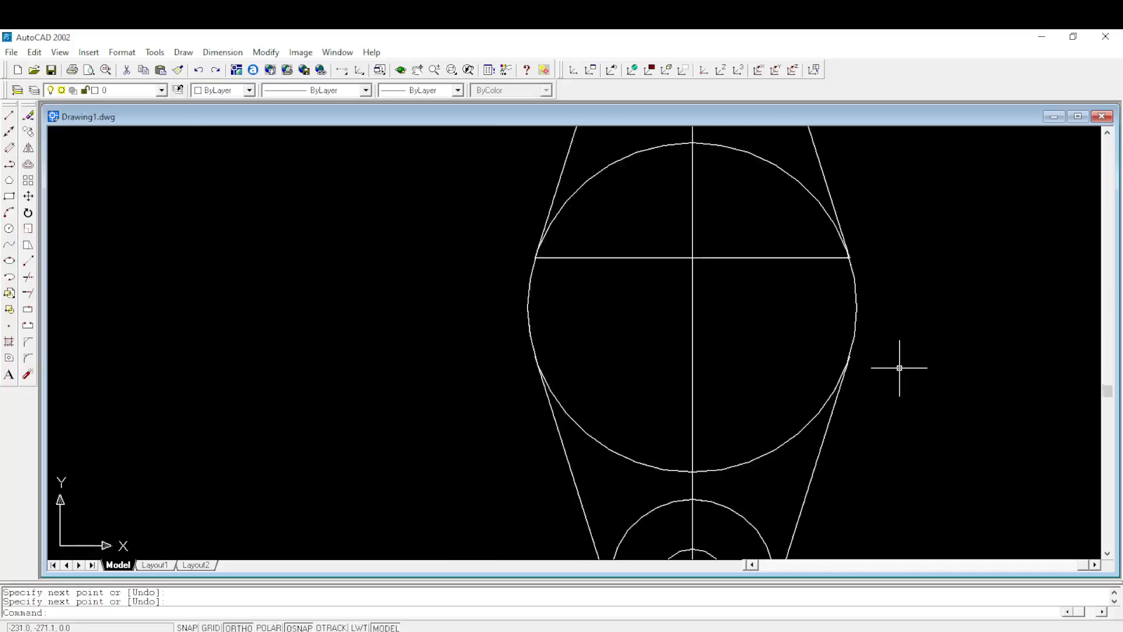
{"action": "middle_click_drag", "start_coordinate": [923, 403], "coordinate": [908, 345]}
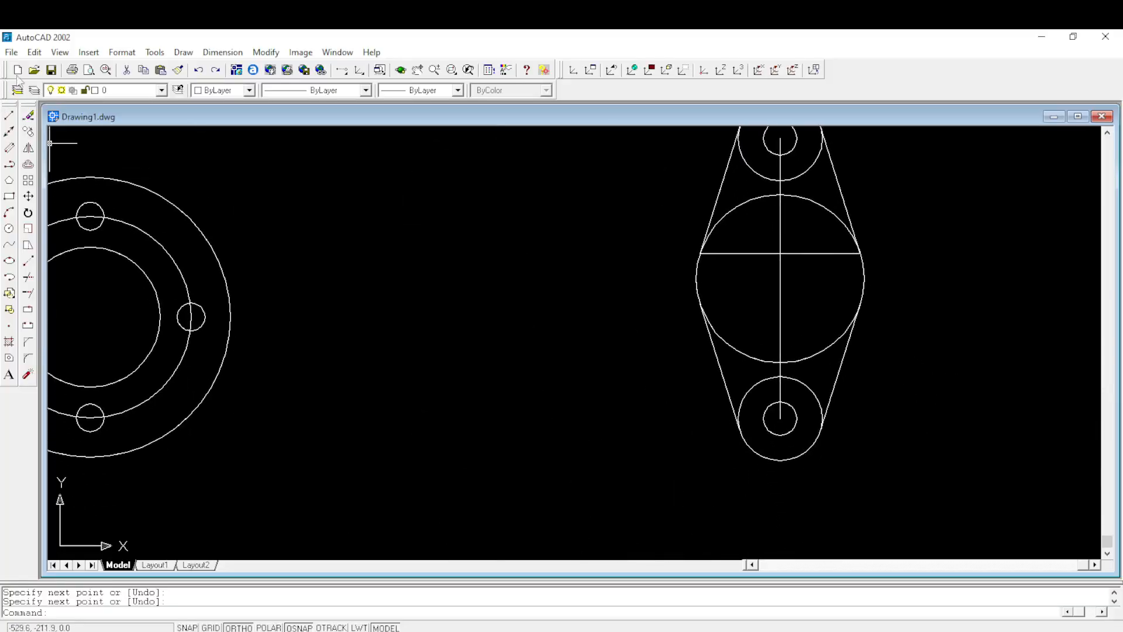
{"action": "left_click", "coordinate": [10, 165]}
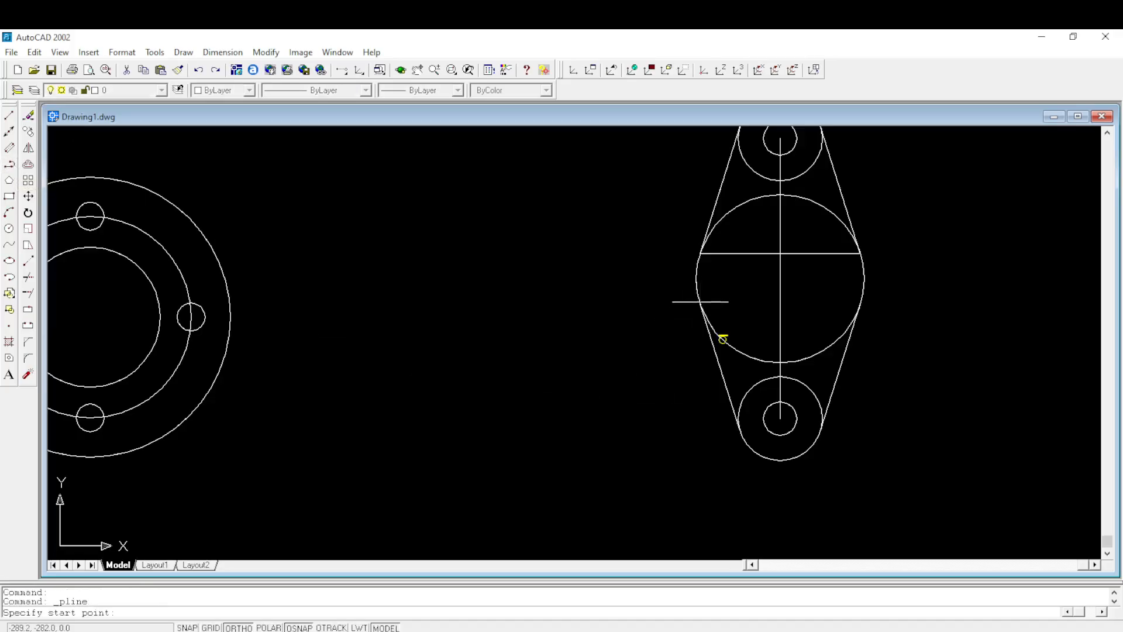
{"action": "right_click", "coordinate": [295, 627]}
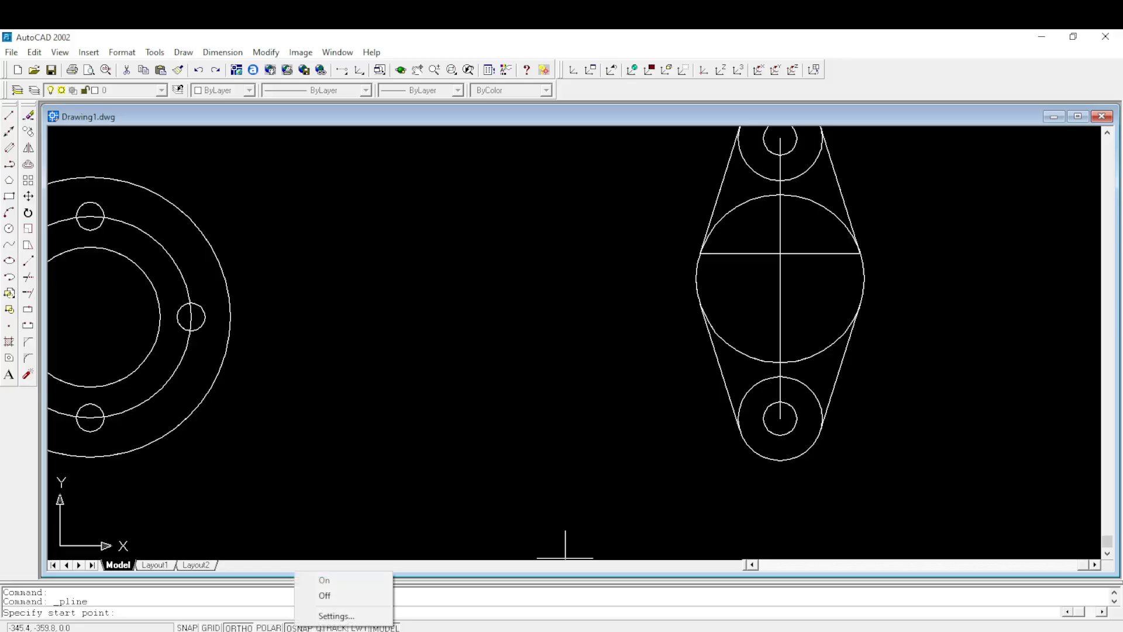
{"action": "left_click", "coordinate": [333, 614]}
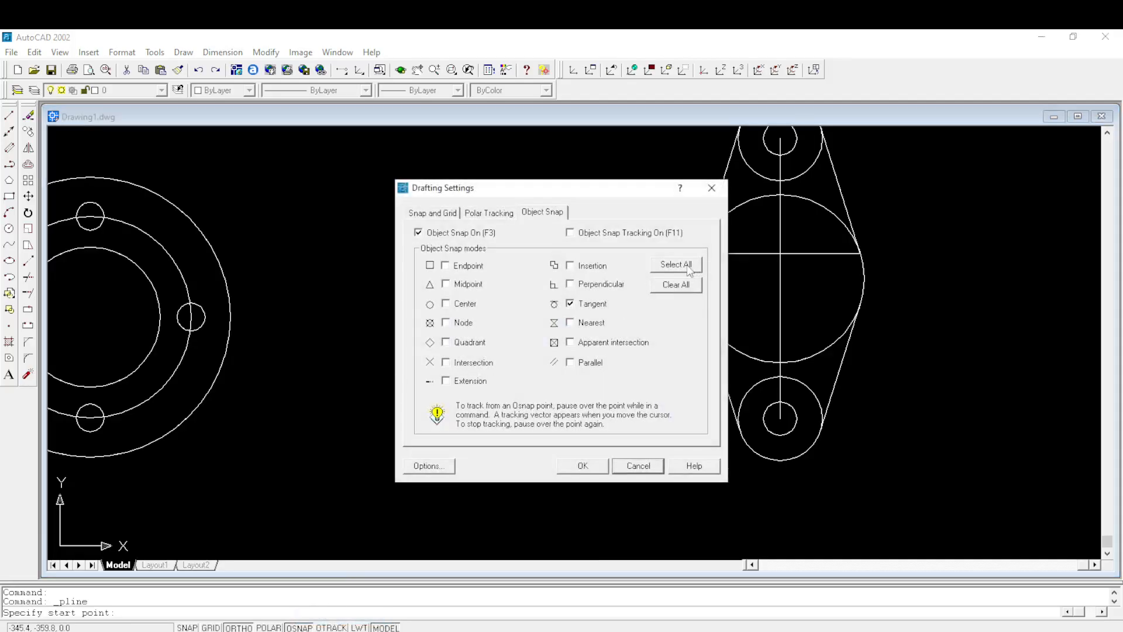
{"action": "left_click", "coordinate": [588, 467]}
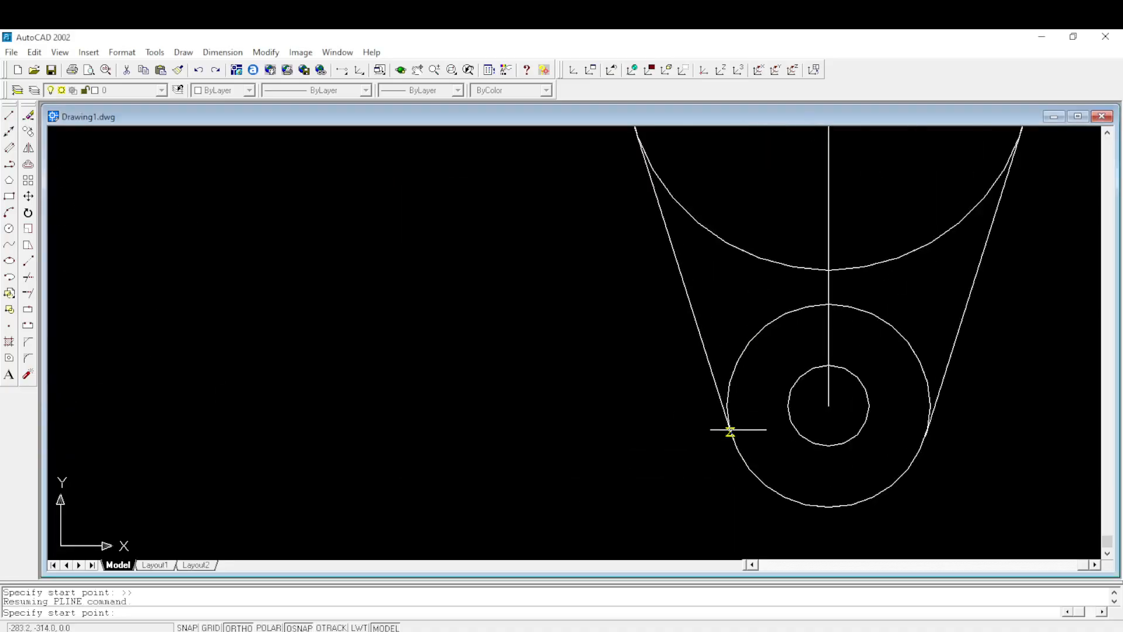
{"action": "scroll", "coordinate": [737, 430], "scroll_direction": "up", "scroll_amount": 3}
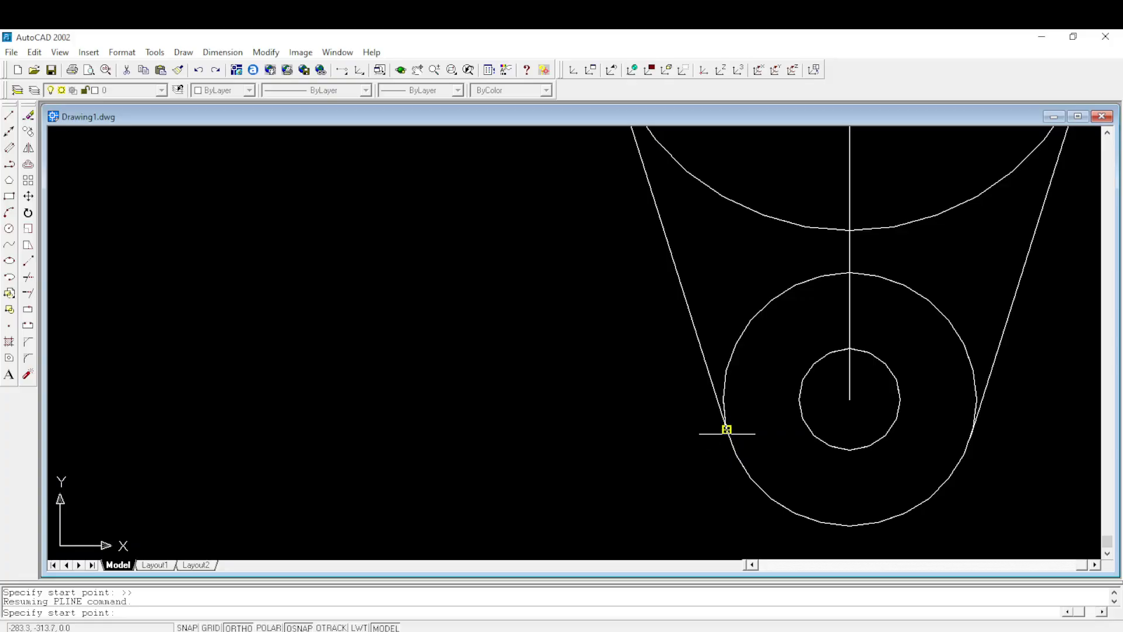
{"action": "left_click", "coordinate": [726, 430]}
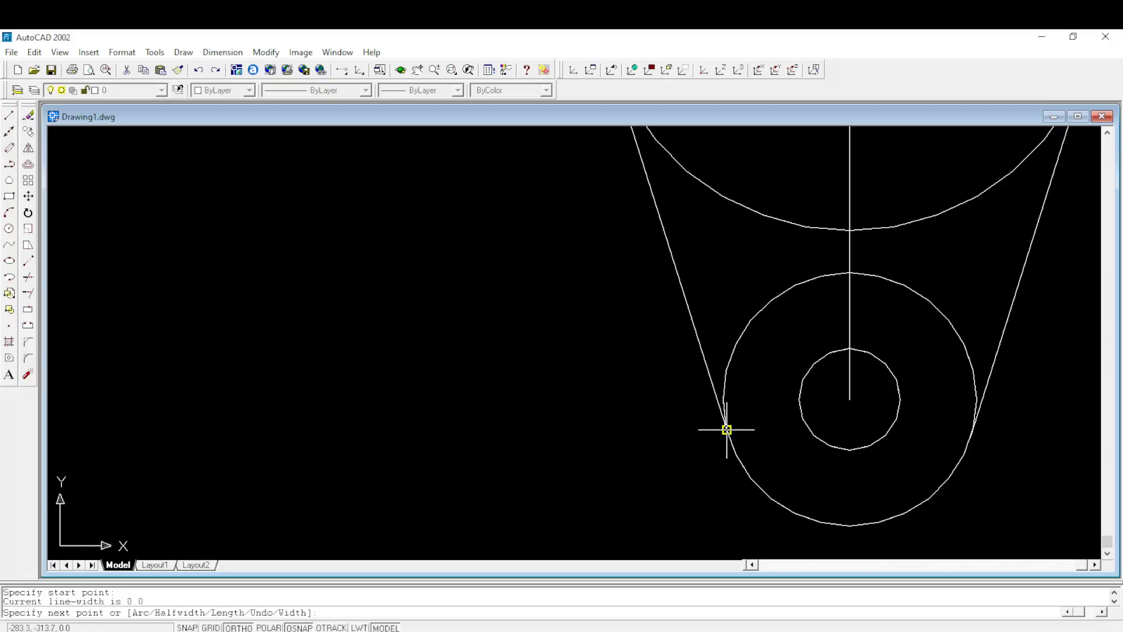
{"action": "scroll", "coordinate": [725, 430], "scroll_direction": "down", "scroll_amount": 3}
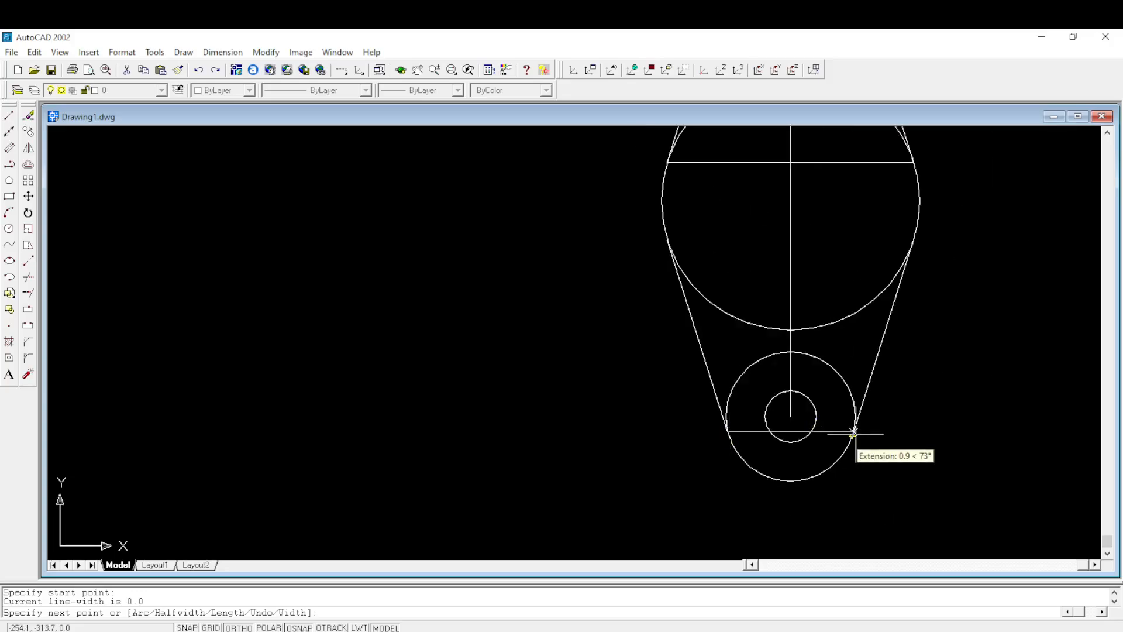
{"action": "scroll", "coordinate": [853, 436], "scroll_direction": "up", "scroll_amount": 2}
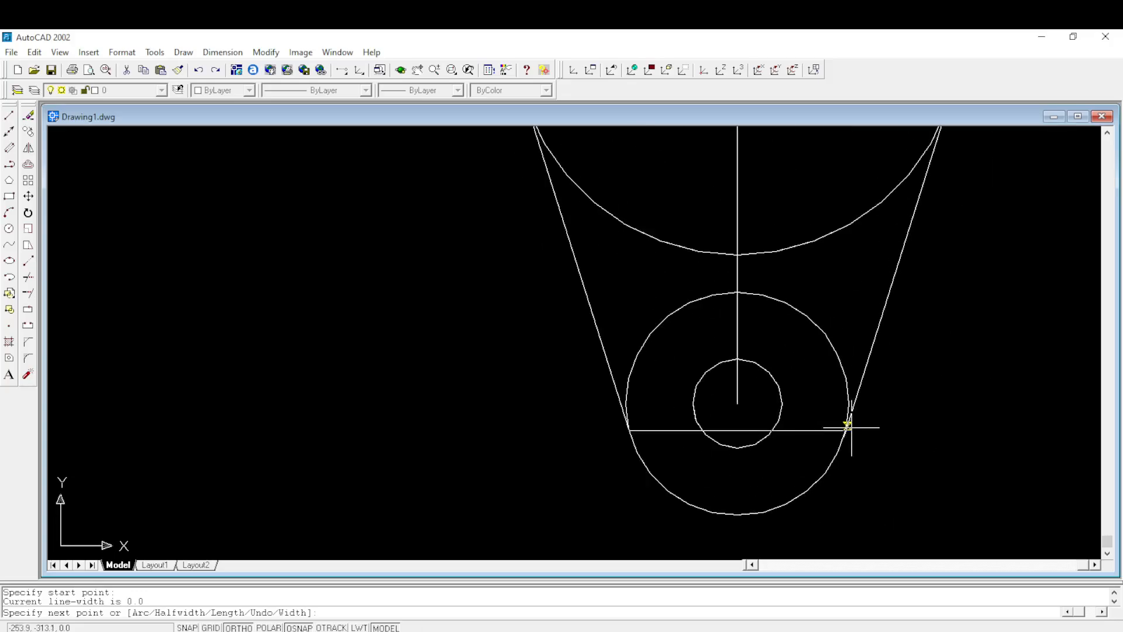
{"action": "scroll", "coordinate": [849, 430], "scroll_direction": "down", "scroll_amount": 3}
{"action": "scroll", "coordinate": [850, 429], "scroll_direction": "up", "scroll_amount": 8}
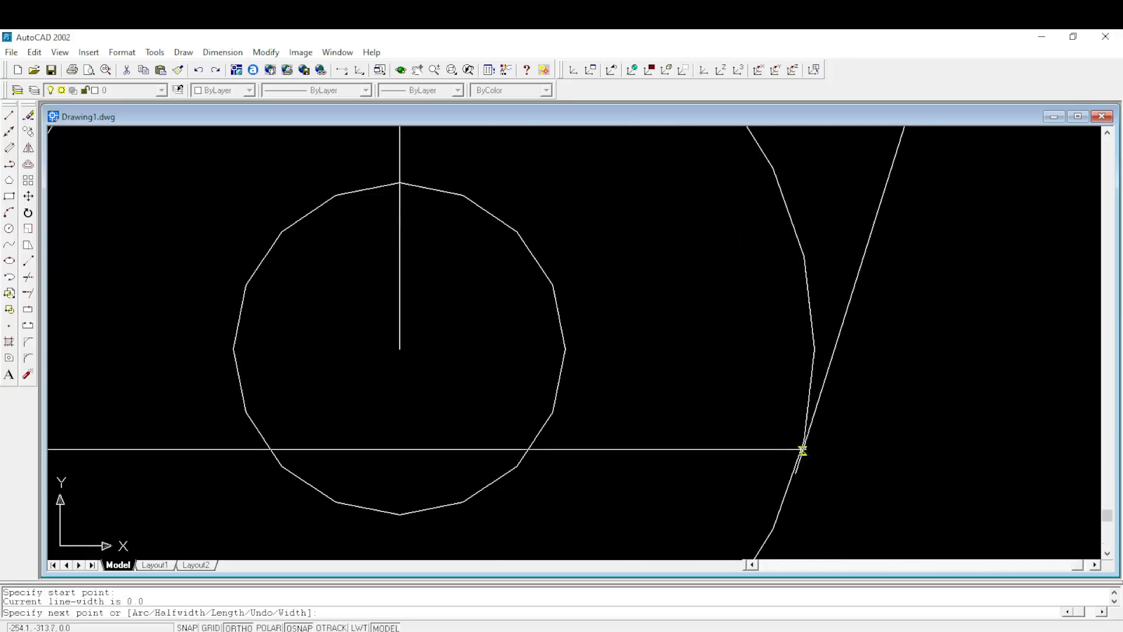
{"action": "scroll", "coordinate": [801, 456], "scroll_direction": "down", "scroll_amount": 3}
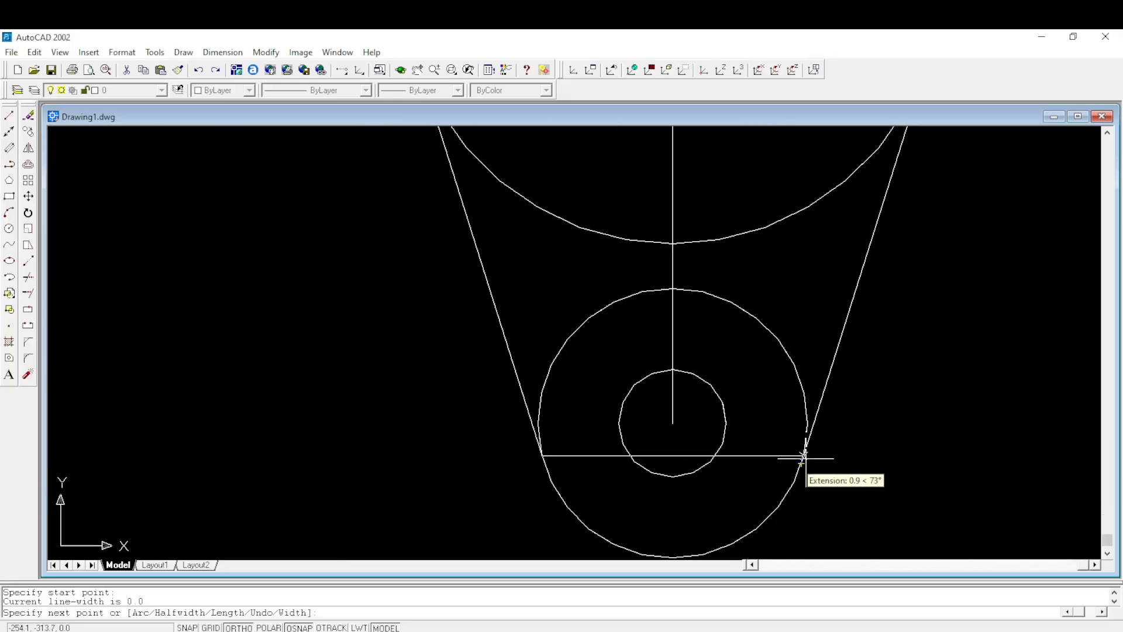
{"action": "scroll", "coordinate": [803, 454], "scroll_direction": "up", "scroll_amount": 5}
{"action": "scroll", "coordinate": [804, 451], "scroll_direction": "up", "scroll_amount": 1}
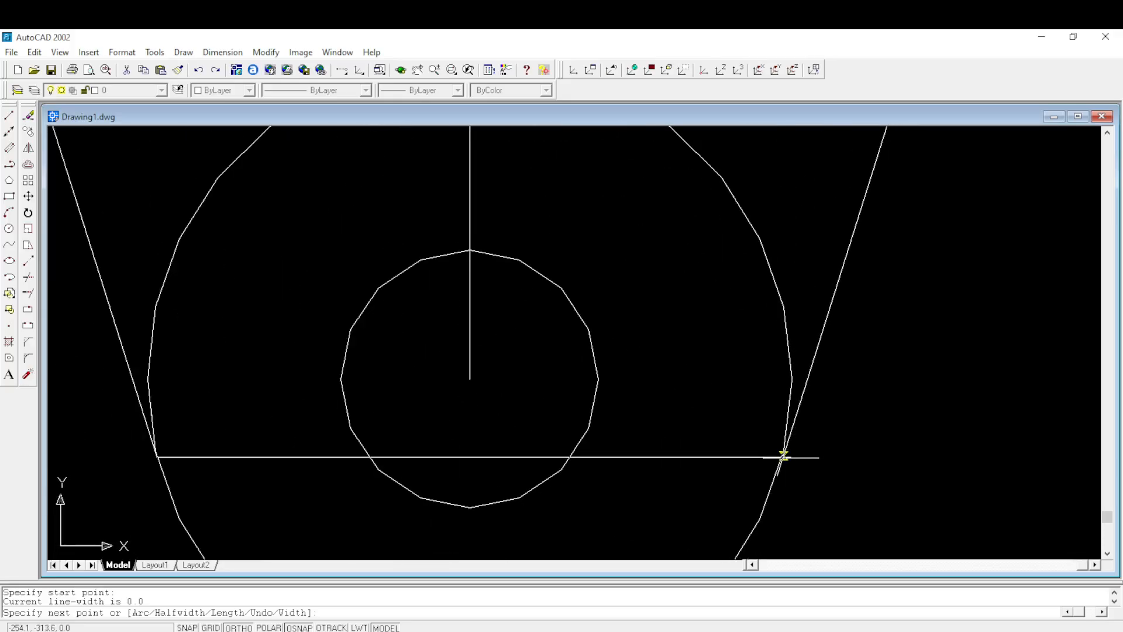
{"action": "scroll", "coordinate": [780, 456], "scroll_direction": "down", "scroll_amount": 1}
{"action": "scroll", "coordinate": [773, 456], "scroll_direction": "up", "scroll_amount": 4}
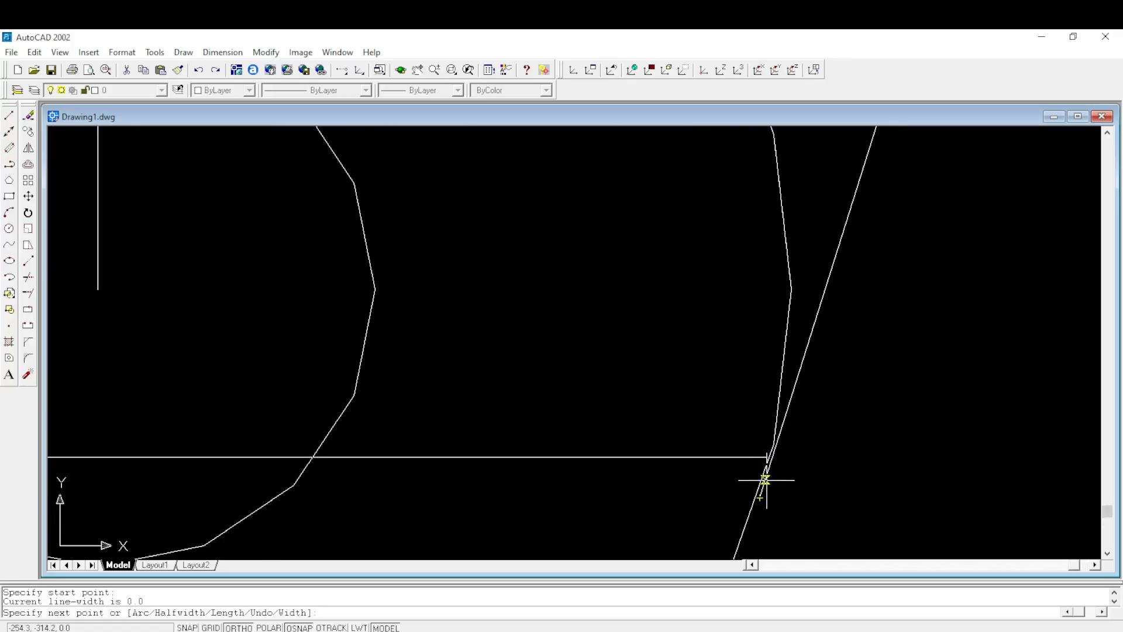
{"action": "key", "text": "Escape"}
- Restart the polyline at the right tangent line's lower end and draw its first segment to the left tangent line's lower end
{"action": "scroll", "coordinate": [846, 387], "scroll_direction": "down", "scroll_amount": 1}
{"action": "scroll", "coordinate": [847, 386], "scroll_direction": "down", "scroll_amount": 1}
{"action": "scroll", "coordinate": [847, 384], "scroll_direction": "down", "scroll_amount": 2}
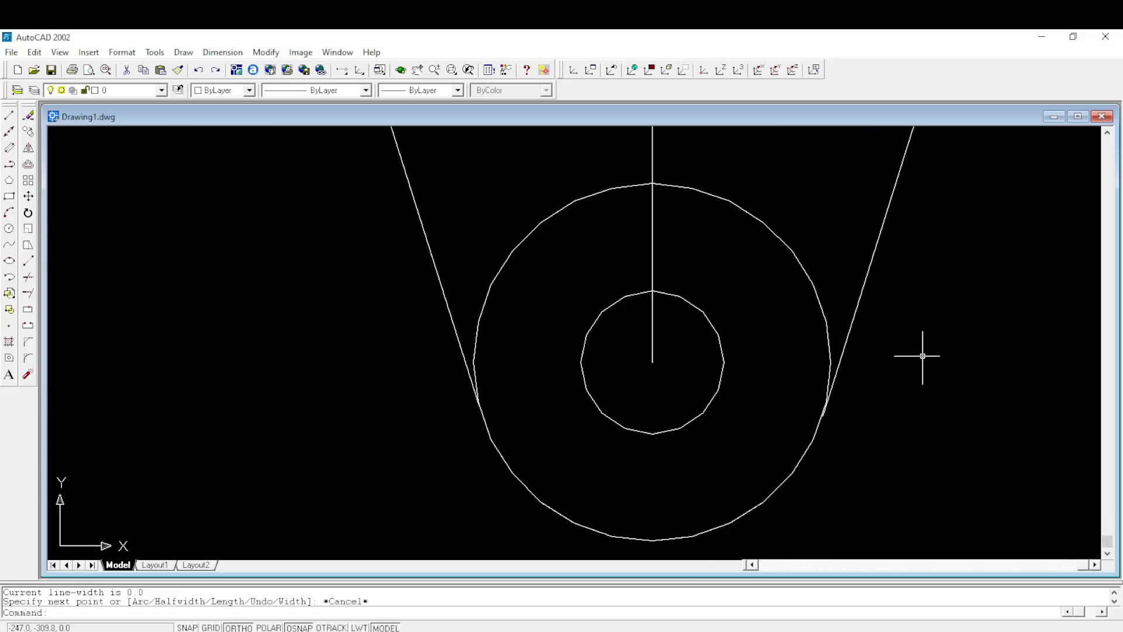
{"action": "right_click", "coordinate": [951, 346]}
{"action": "left_click", "coordinate": [1002, 354]}
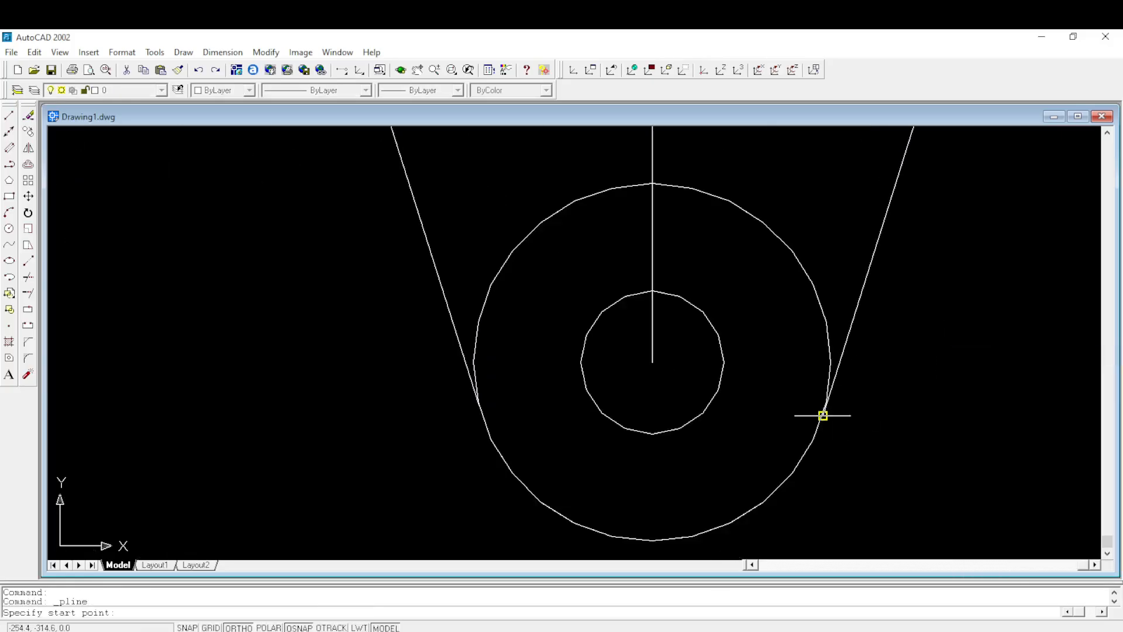
{"action": "left_click", "coordinate": [823, 414]}
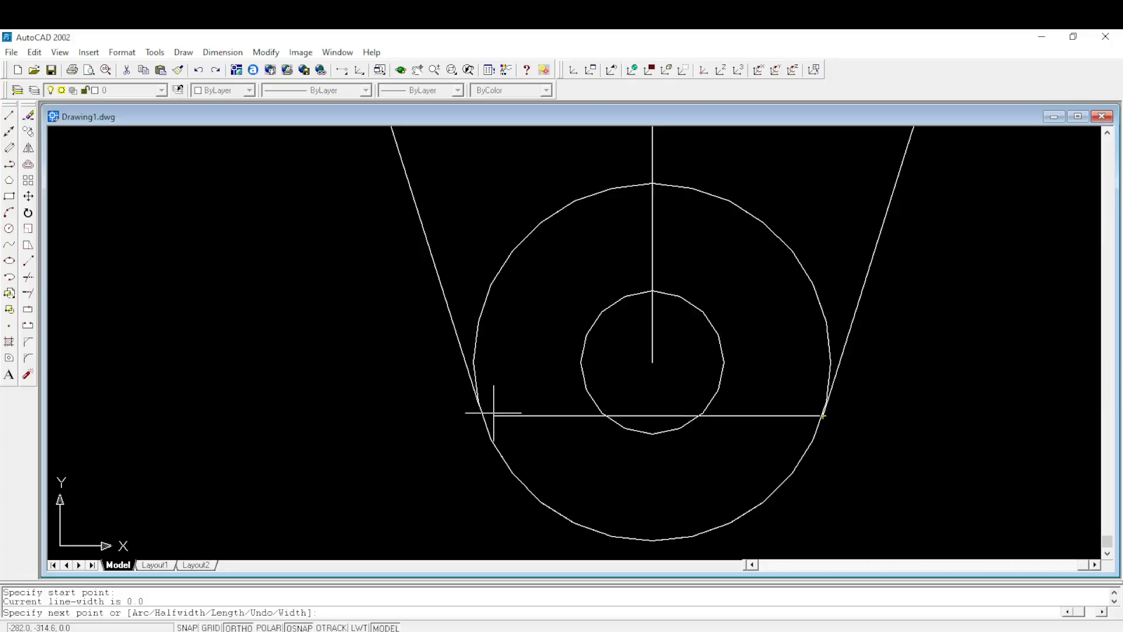
{"action": "scroll", "coordinate": [477, 412], "scroll_direction": "up", "scroll_amount": 5}
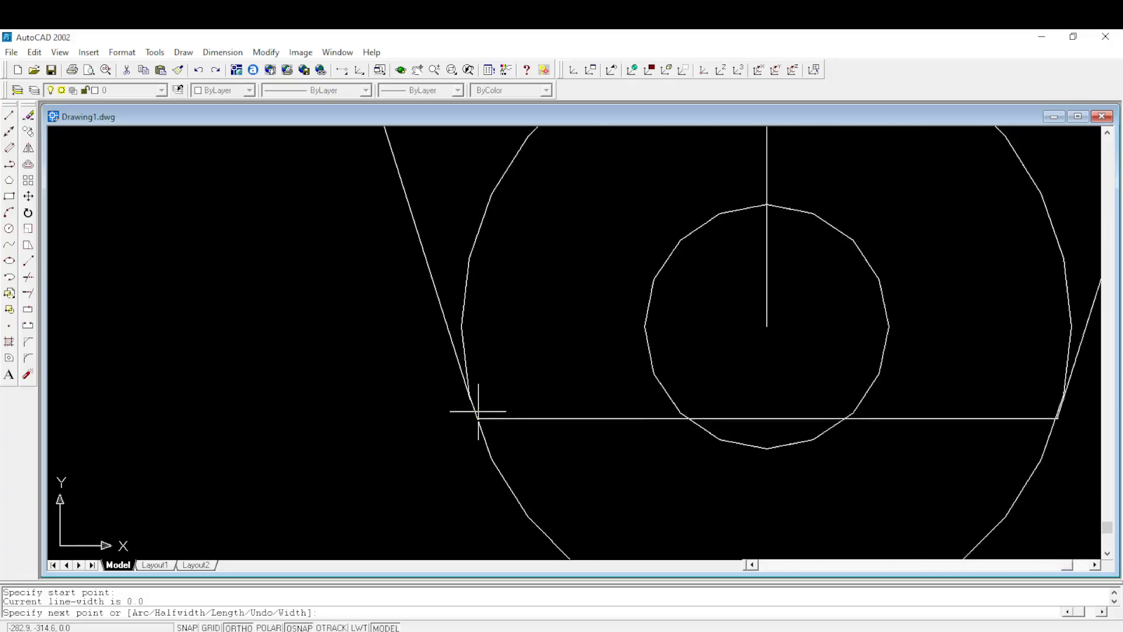
{"action": "scroll", "coordinate": [474, 410], "scroll_direction": "up", "scroll_amount": 2}
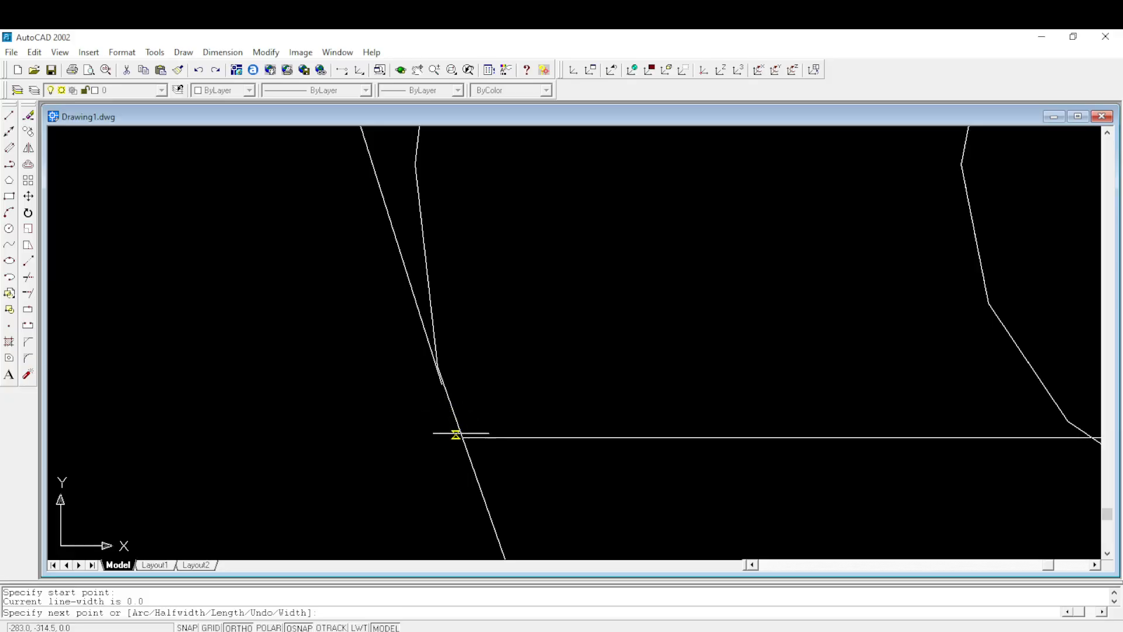
{"action": "left_click", "coordinate": [442, 384]}
- Continue the polyline through the left and right tangent points on the 30 mm radius circle and back to its start
{"action": "scroll", "coordinate": [446, 401], "scroll_direction": "down", "scroll_amount": 5}
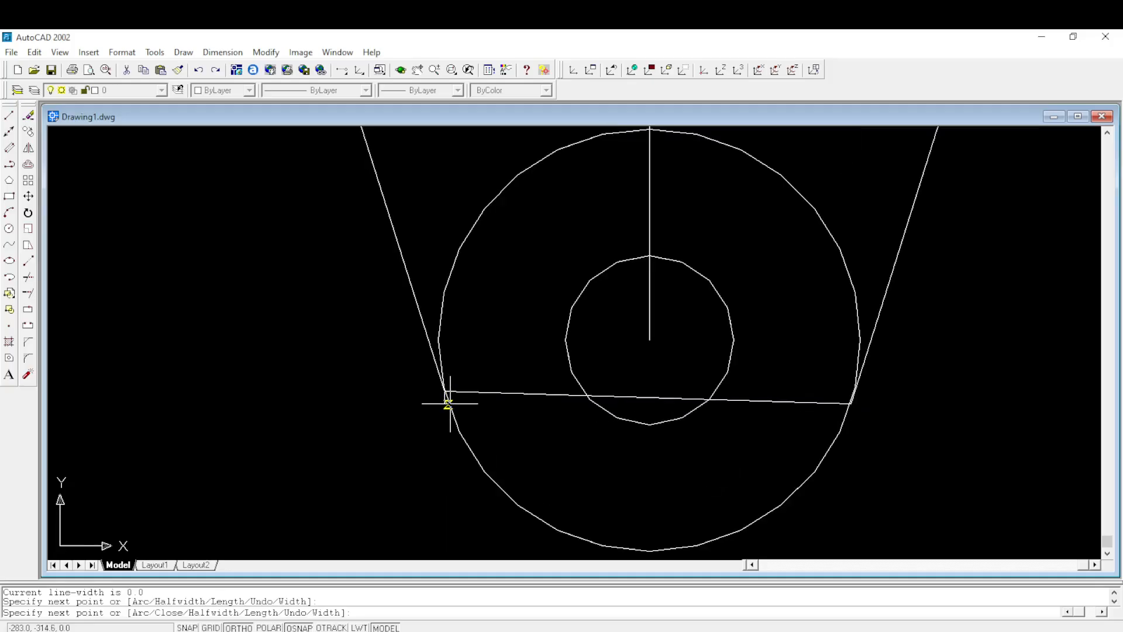
{"action": "scroll", "coordinate": [409, 266], "scroll_direction": "up", "scroll_amount": 2}
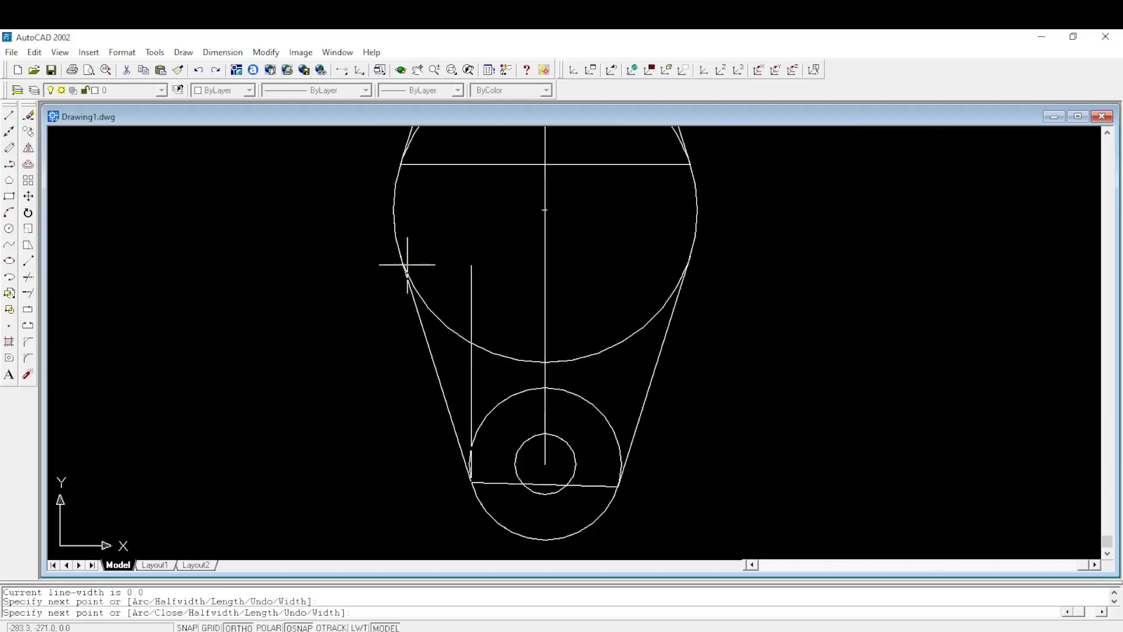
{"action": "scroll", "coordinate": [404, 251], "scroll_direction": "down", "scroll_amount": 1}
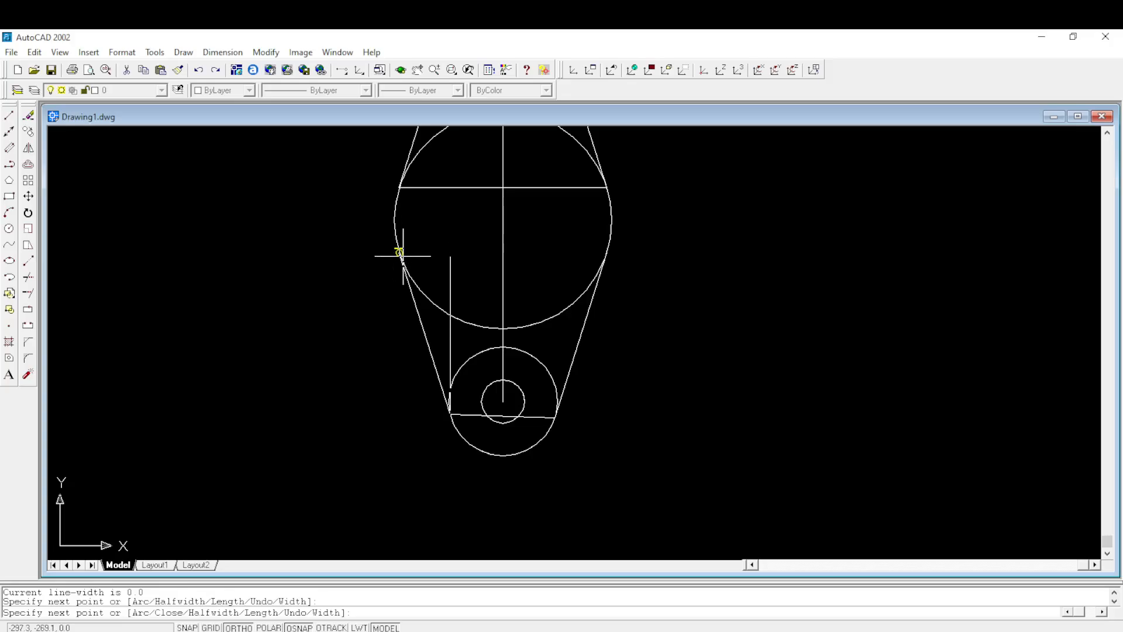
{"action": "left_click", "coordinate": [398, 252]}
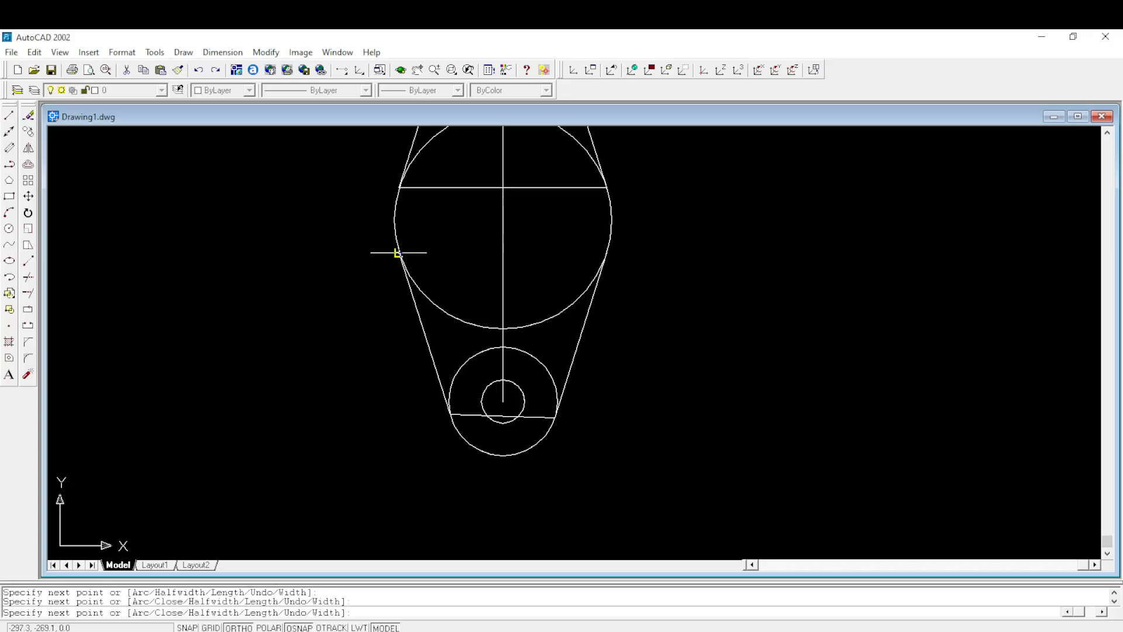
{"action": "left_click", "coordinate": [606, 252]}
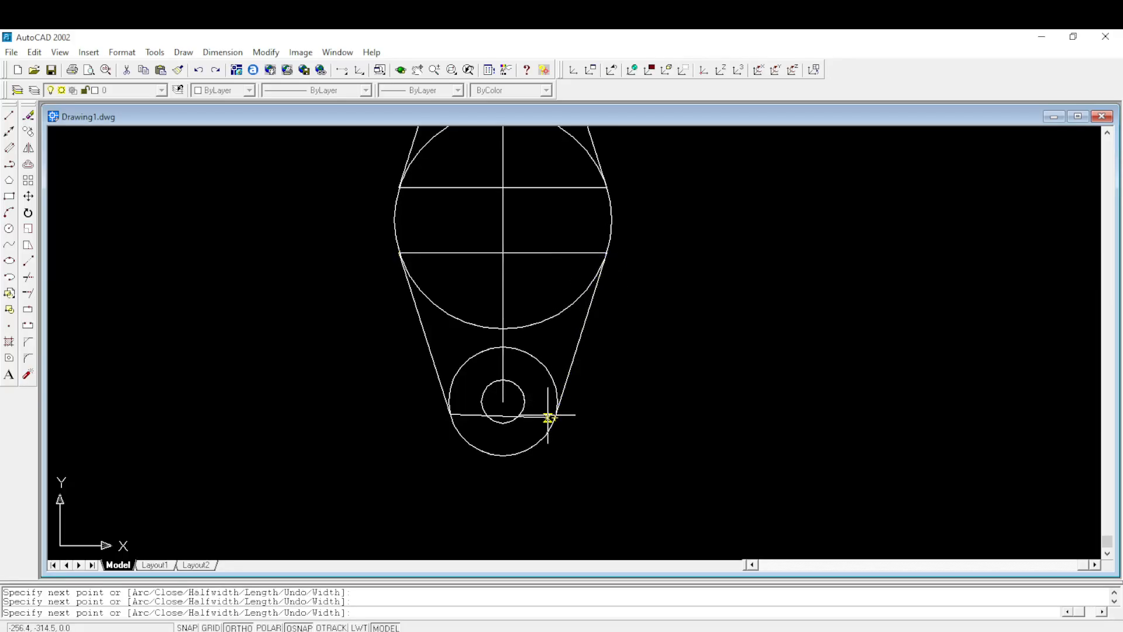
{"action": "key", "text": "Return"}
{"action": "left_click", "coordinate": [582, 331]}
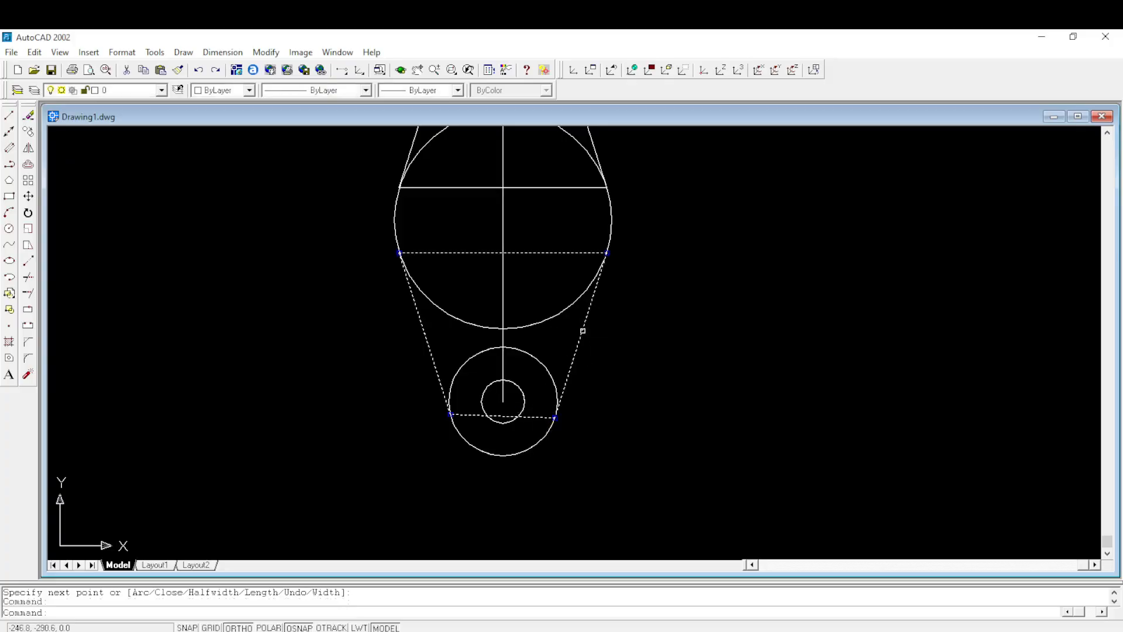
{"action": "key", "text": "Escape"}
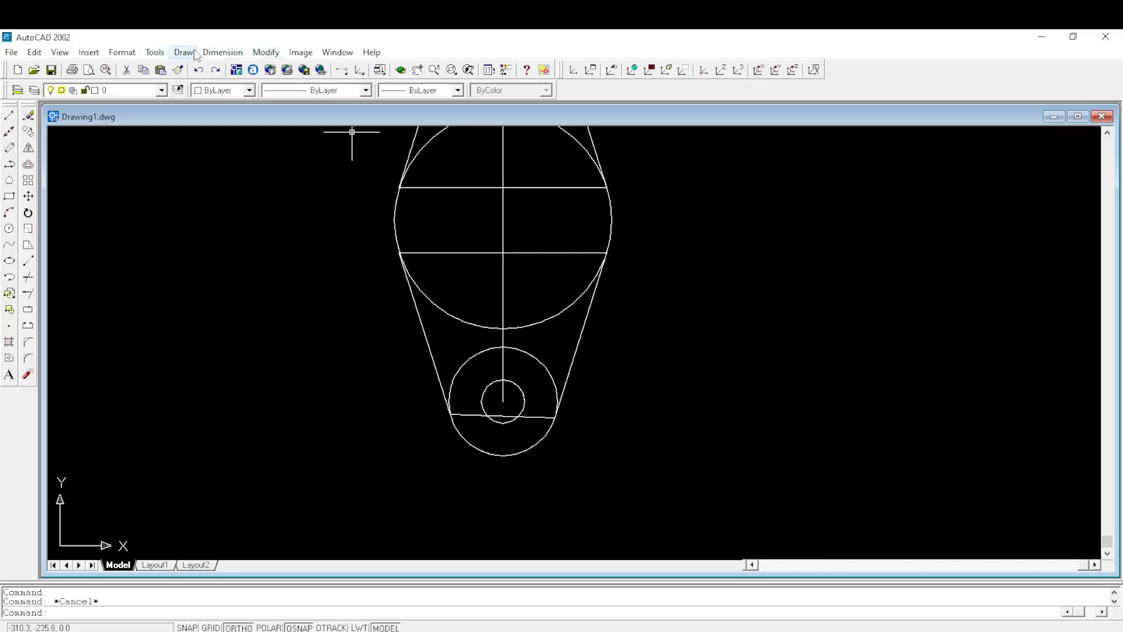
- Switch to the SE Isometric view with both flanges in sight
{"action": "left_click", "coordinate": [59, 52]}
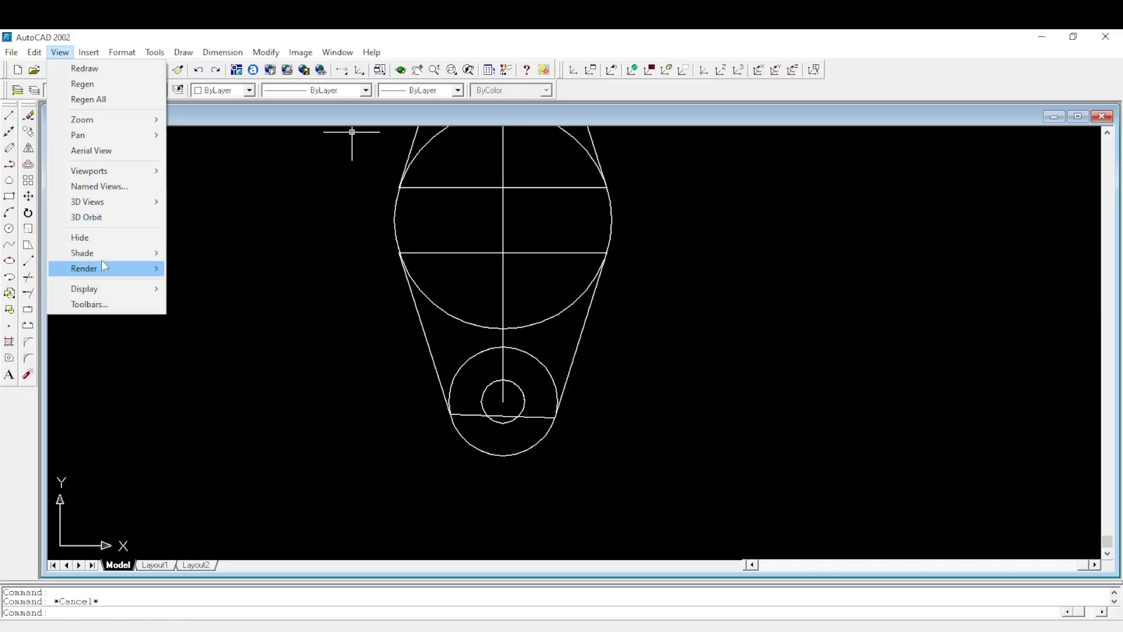
{"action": "mouse_move", "coordinate": [108, 201]}
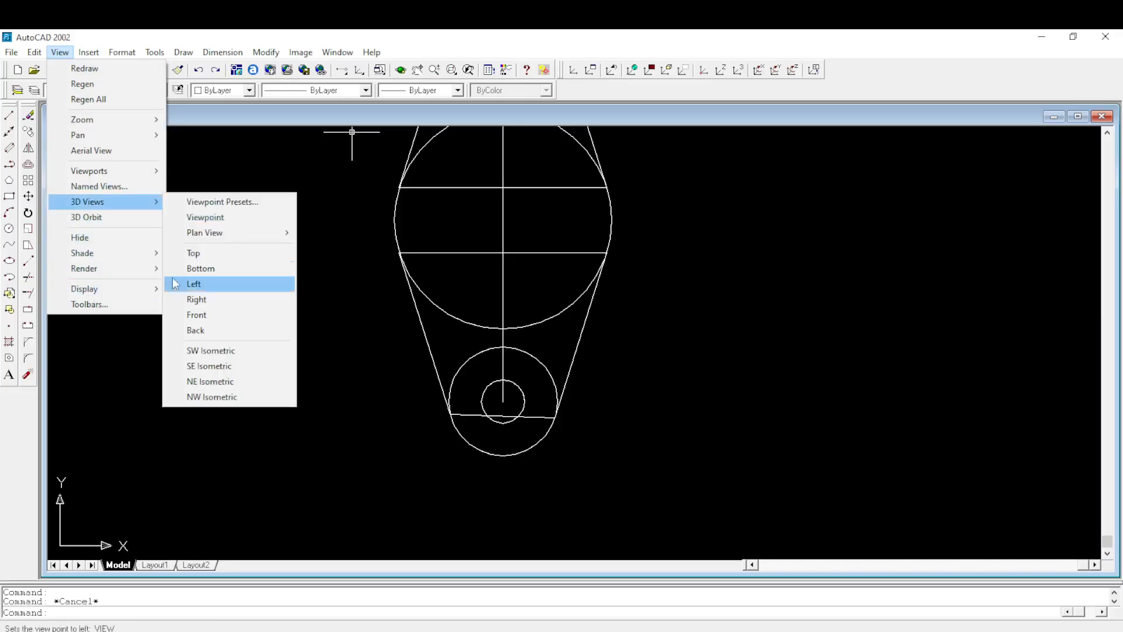
{"action": "left_click", "coordinate": [205, 369]}
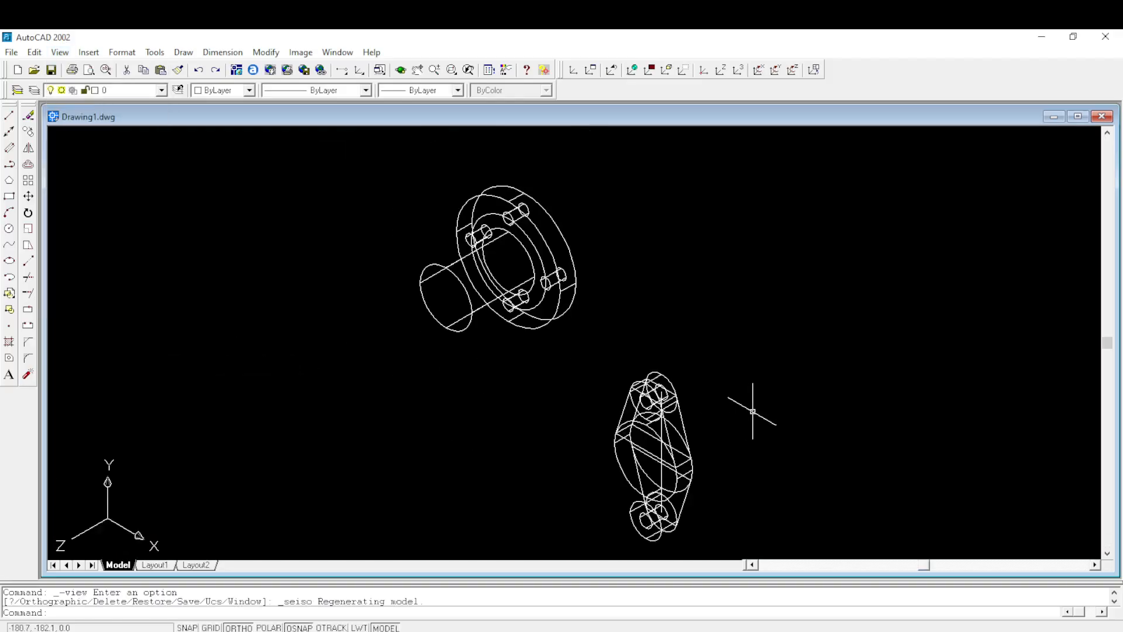
{"action": "middle_click_drag", "start_coordinate": [739, 451], "coordinate": [753, 396]}
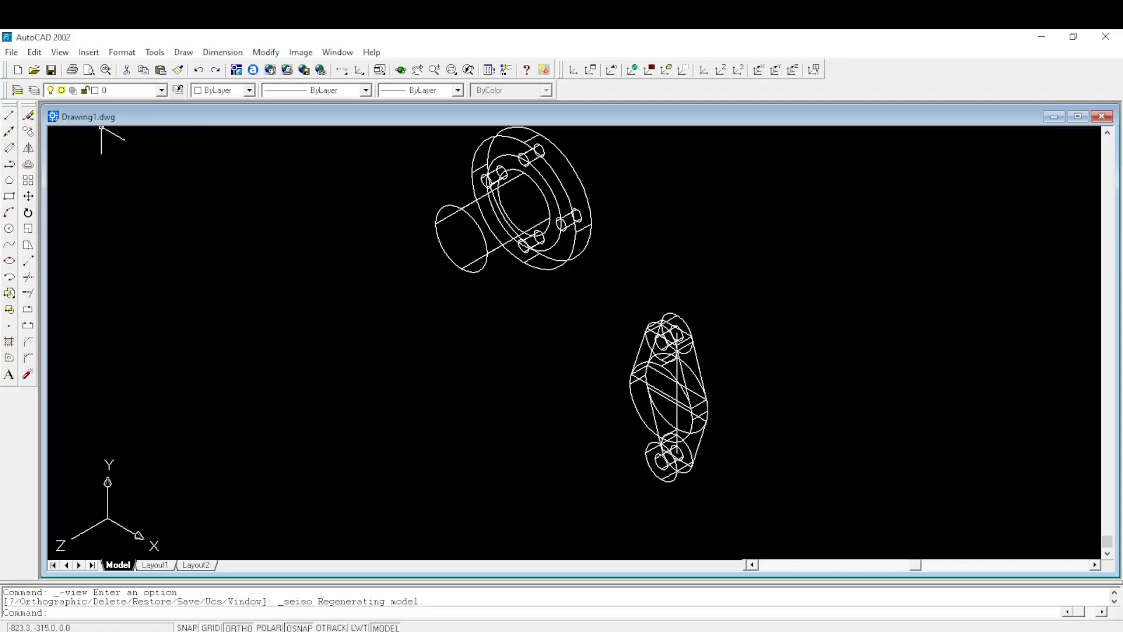
- Extrude the second flange's lower outline polyline 15 mm with a taper angle of 0
{"action": "left_click", "coordinate": [183, 53]}
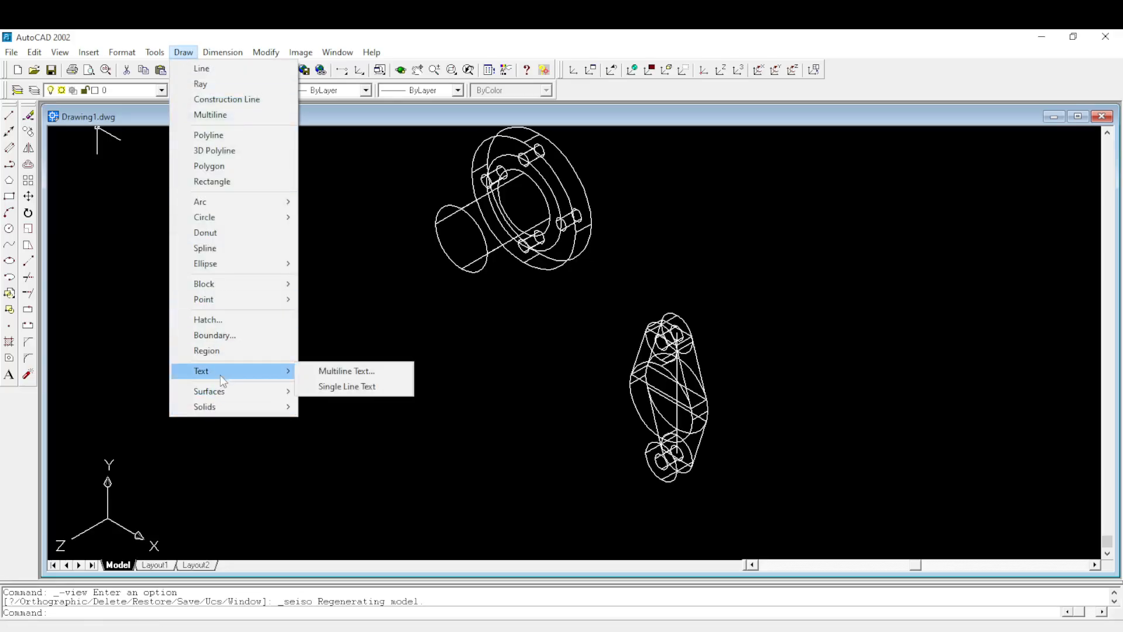
{"action": "mouse_move", "coordinate": [223, 397]}
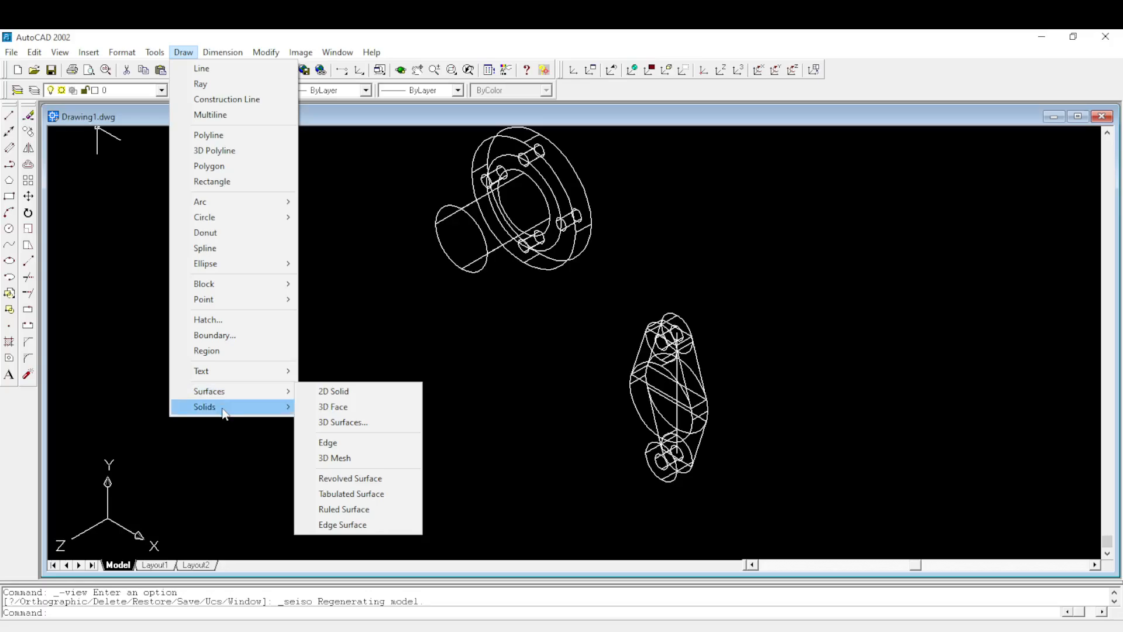
{"action": "left_click", "coordinate": [328, 505]}
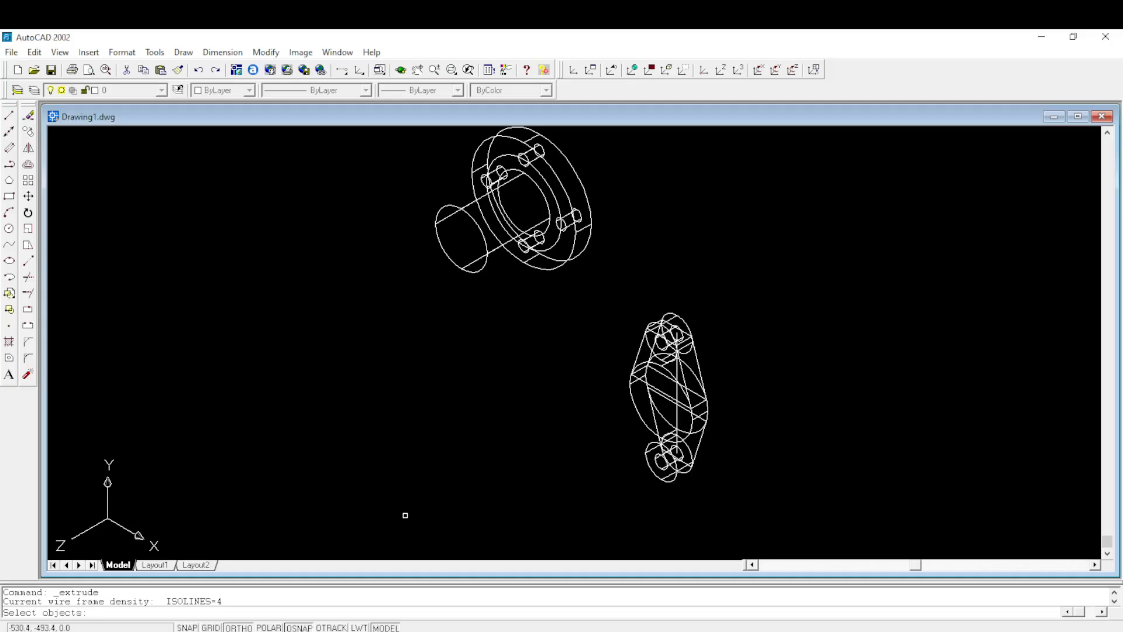
{"action": "left_click", "coordinate": [683, 483]}
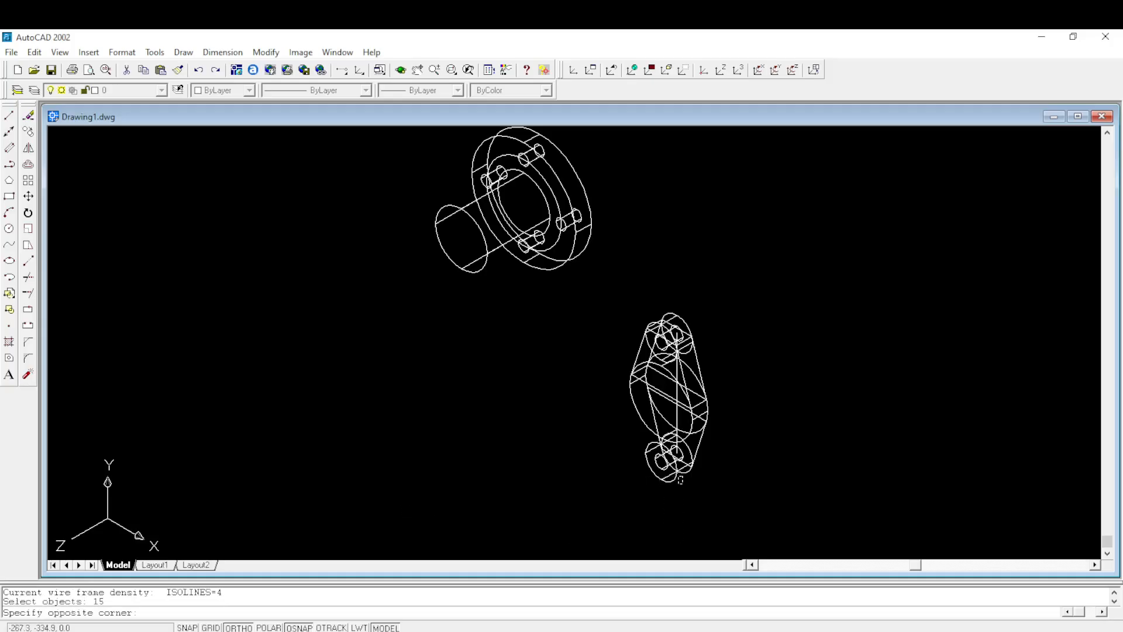
{"action": "key", "text": "Return"}
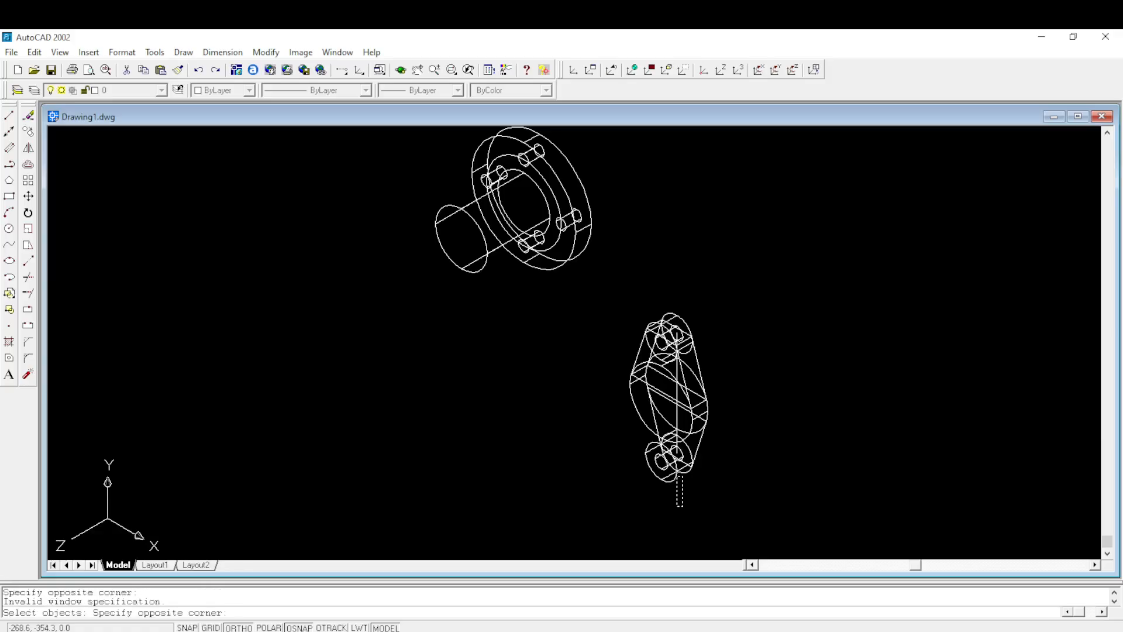
{"action": "key", "text": "Escape"}
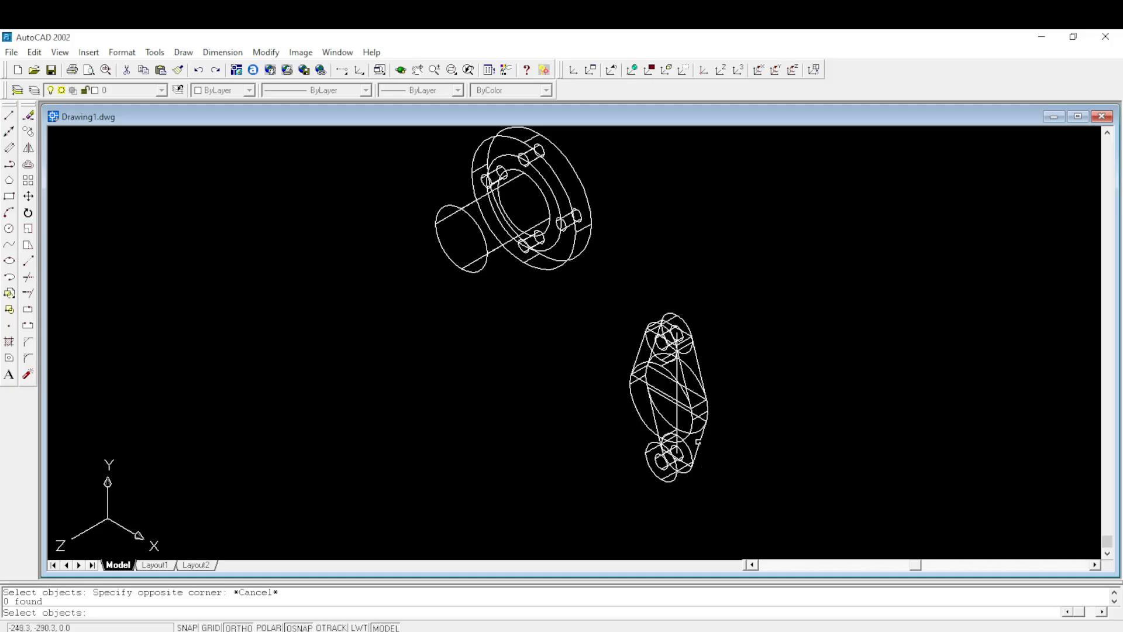
{"action": "left_click", "coordinate": [698, 442]}
{"action": "key", "text": "Return"}
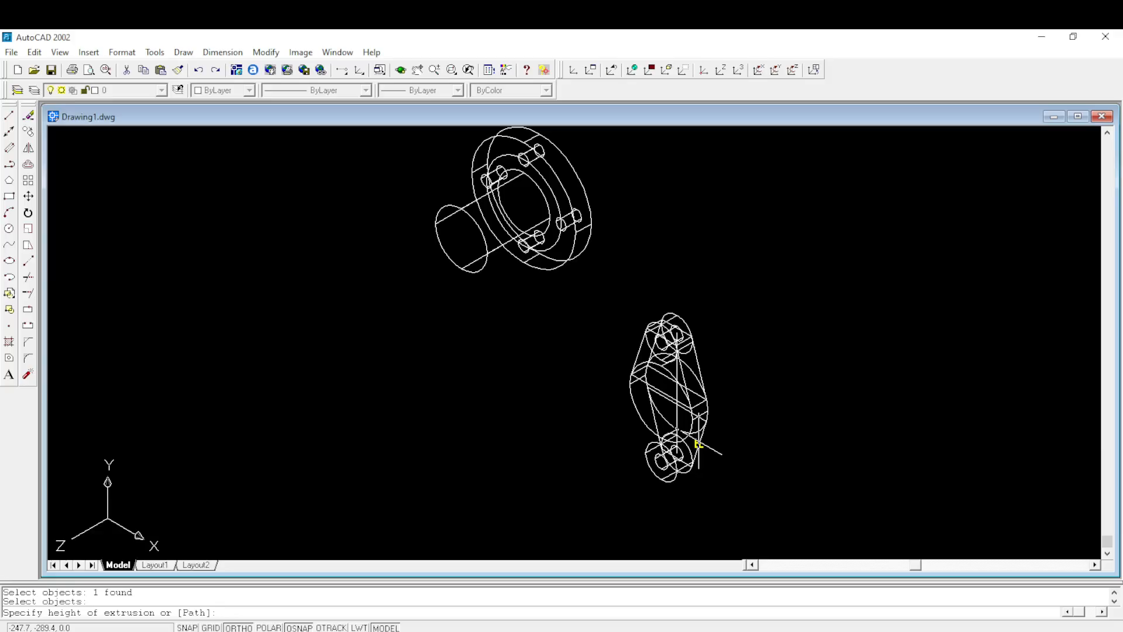
{"action": "type", "text": "1"}
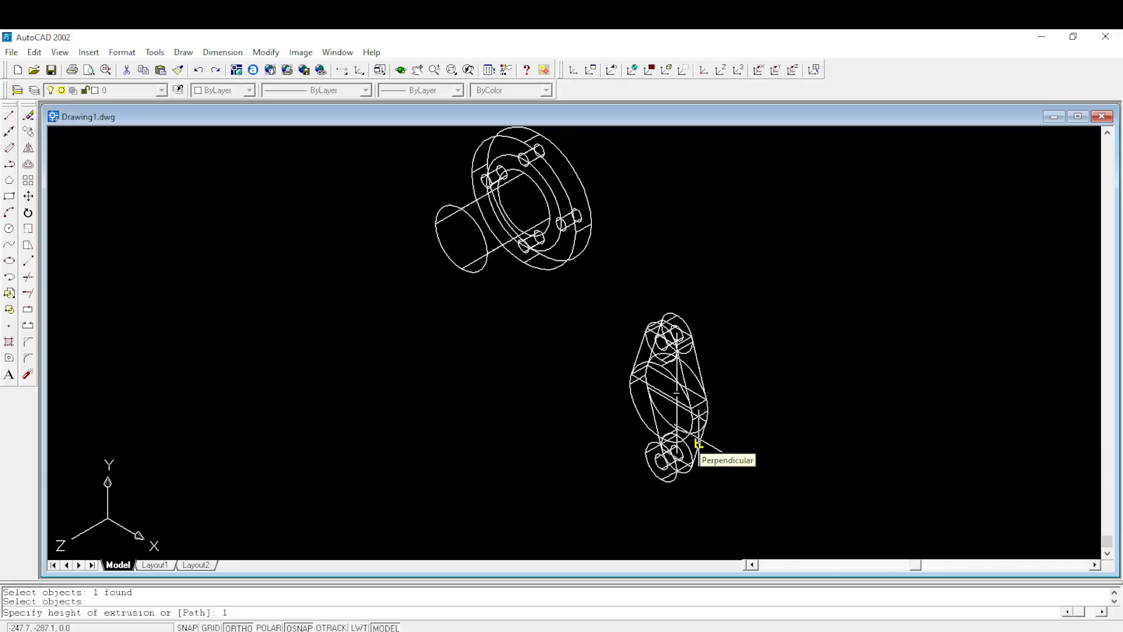
{"action": "type", "text": "5"}
{"action": "key", "text": "Return"}
{"action": "key", "text": "Return"}
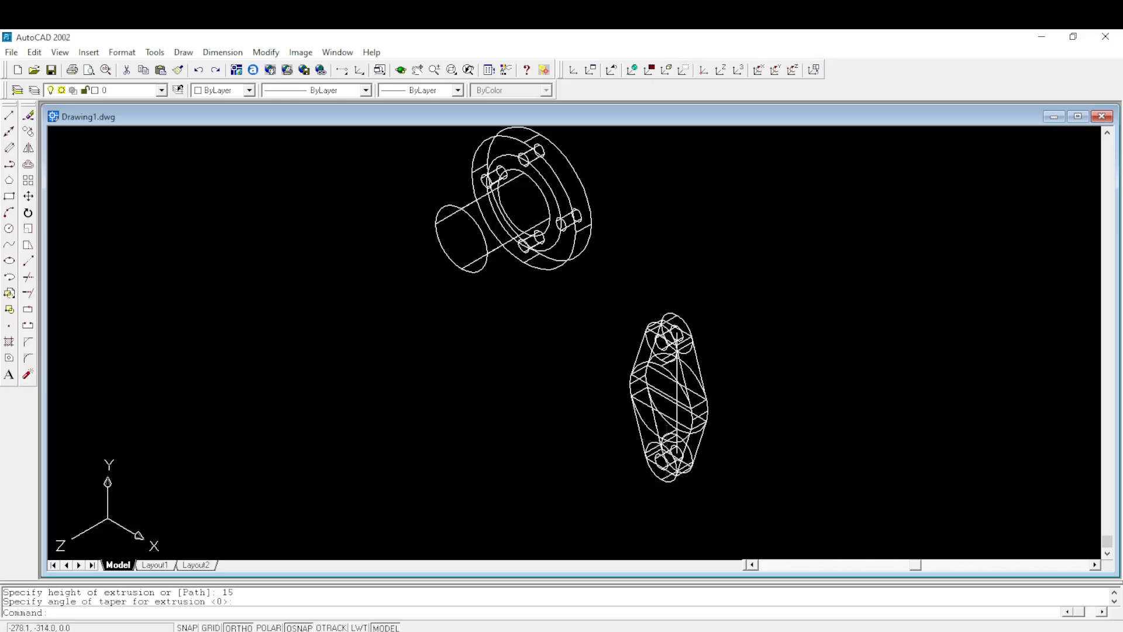
{"action": "key", "text": "Escape"}
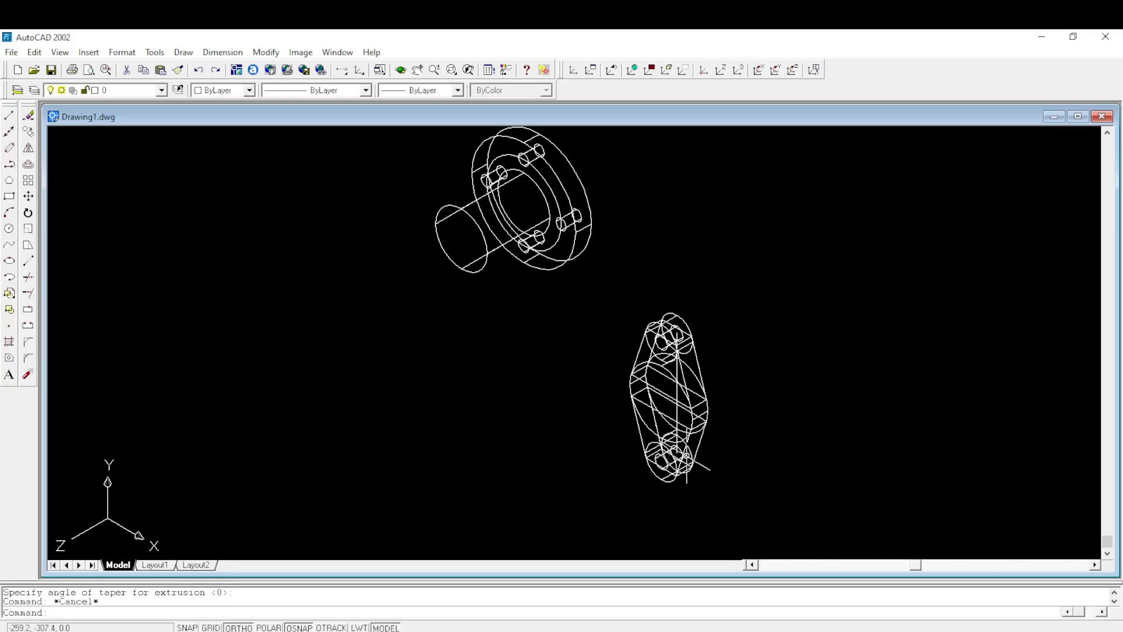
- Union the second flange's lower and upper end cylinders, both tapered web solids and the large central cylinder into one solid
{"action": "scroll", "coordinate": [682, 462], "scroll_direction": "up", "scroll_amount": 1}
{"action": "scroll", "coordinate": [678, 386], "scroll_direction": "up", "scroll_amount": 1}
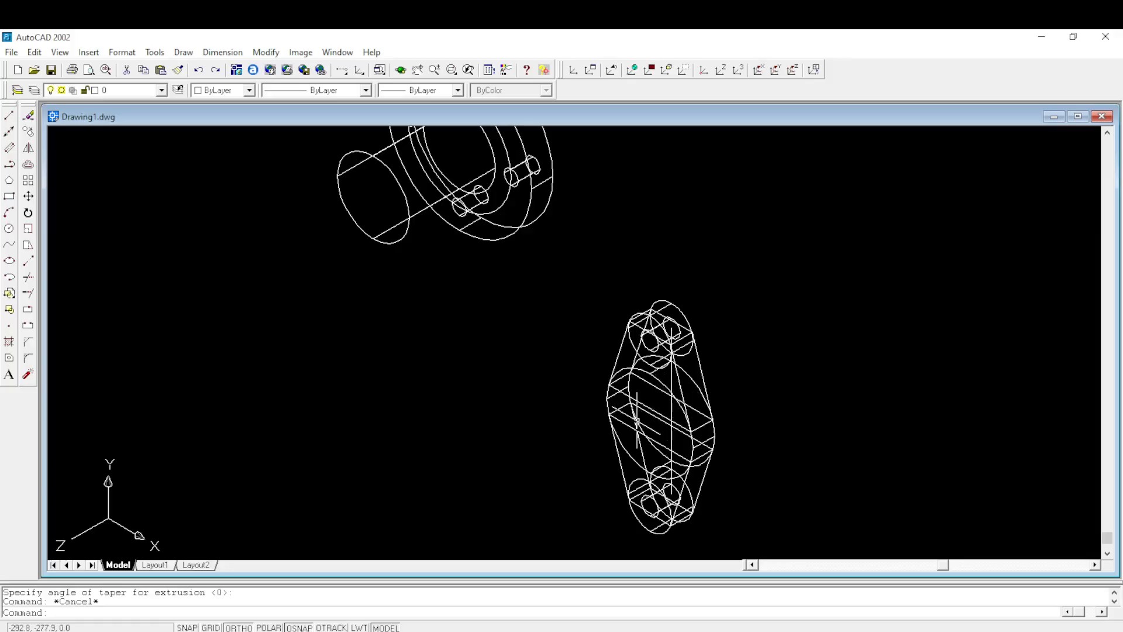
{"action": "scroll", "coordinate": [635, 418], "scroll_direction": "down", "scroll_amount": 2}
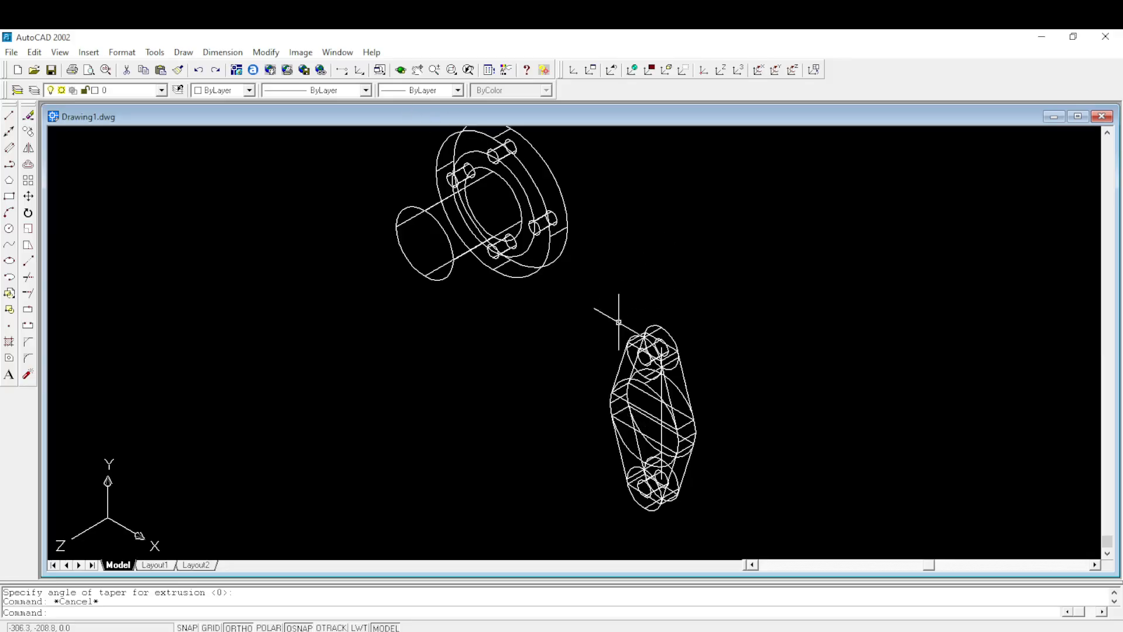
{"action": "left_click", "coordinate": [273, 57]}
{"action": "mouse_move", "coordinate": [321, 422]}
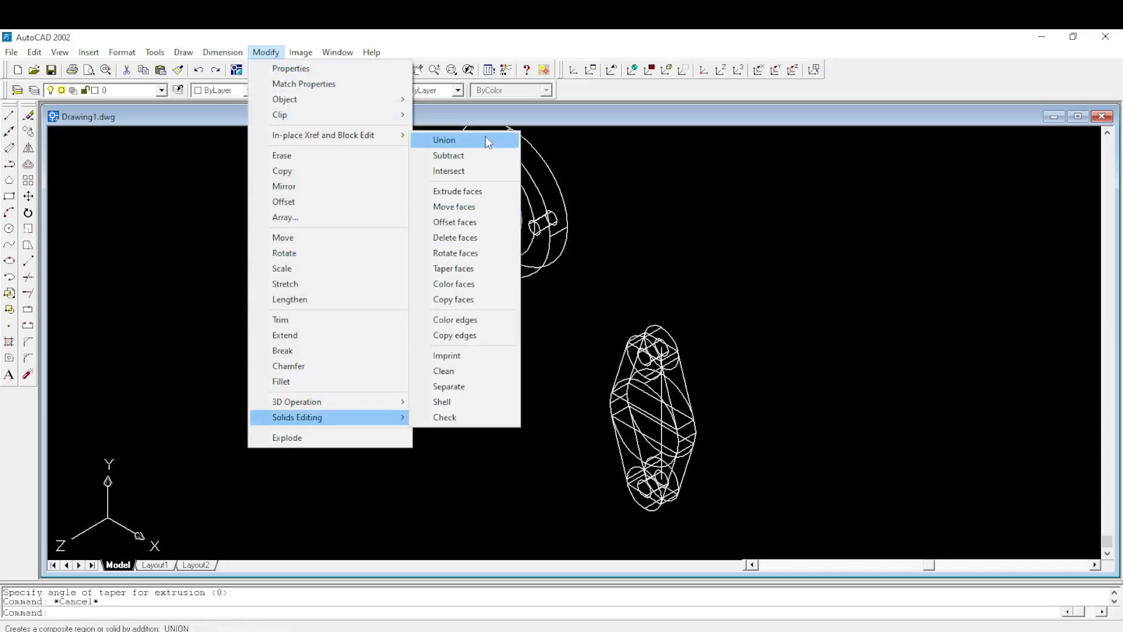
{"action": "left_click", "coordinate": [487, 141]}
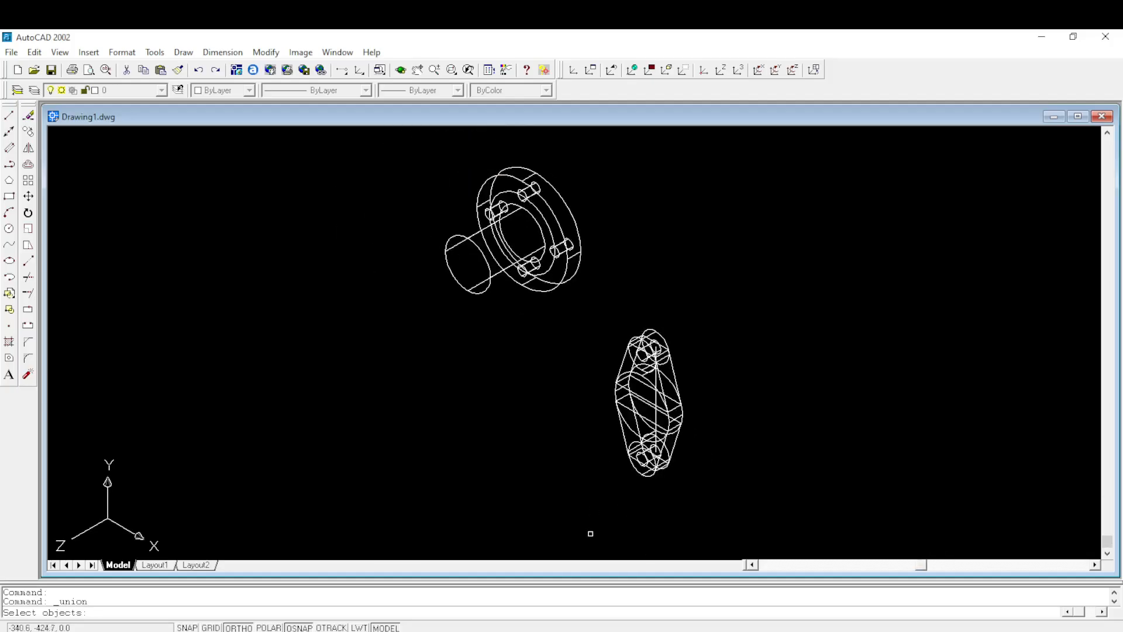
{"action": "scroll", "coordinate": [646, 491], "scroll_direction": "up", "scroll_amount": 5}
{"action": "left_click", "coordinate": [650, 461]}
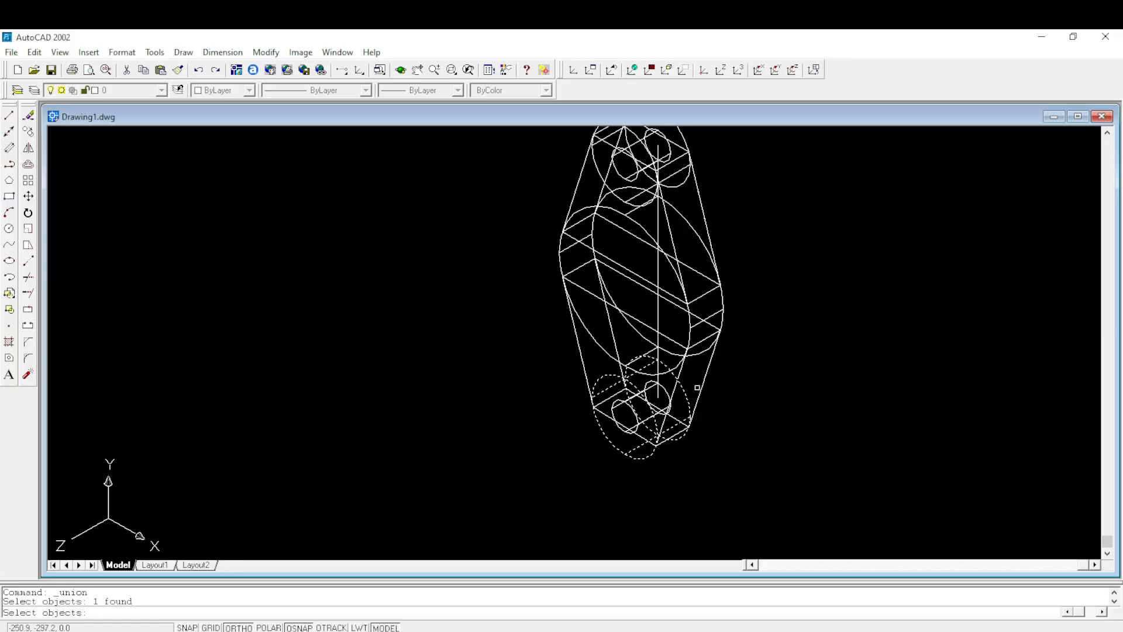
{"action": "left_click", "coordinate": [701, 384]}
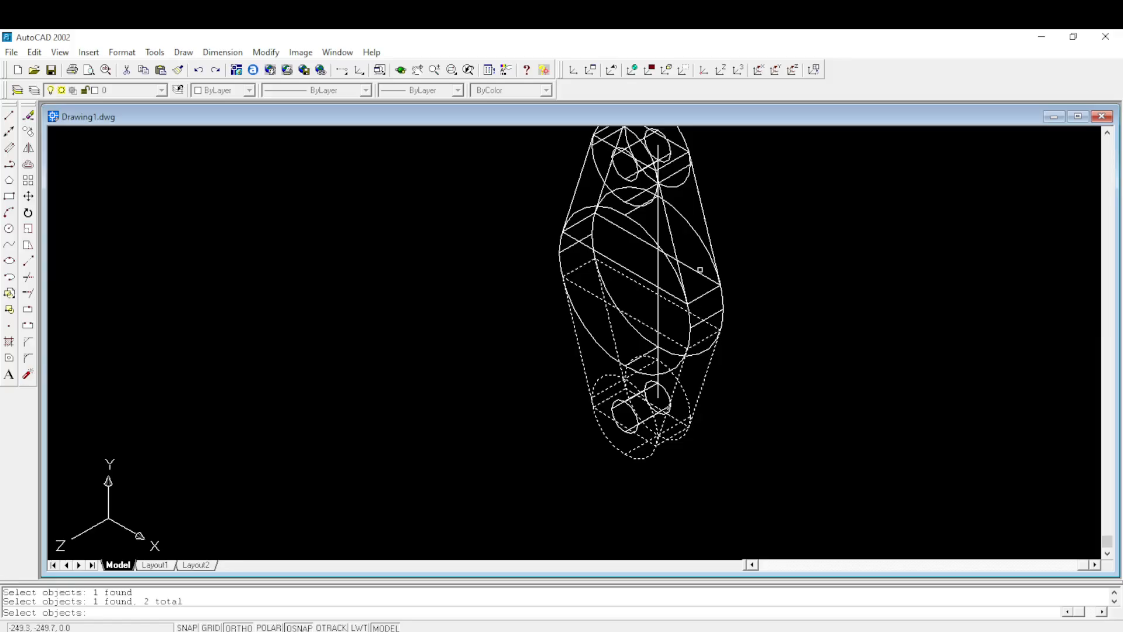
{"action": "left_click", "coordinate": [710, 253]}
{"action": "left_click", "coordinate": [706, 211]}
{"action": "scroll", "coordinate": [706, 212], "scroll_direction": "down", "scroll_amount": 3}
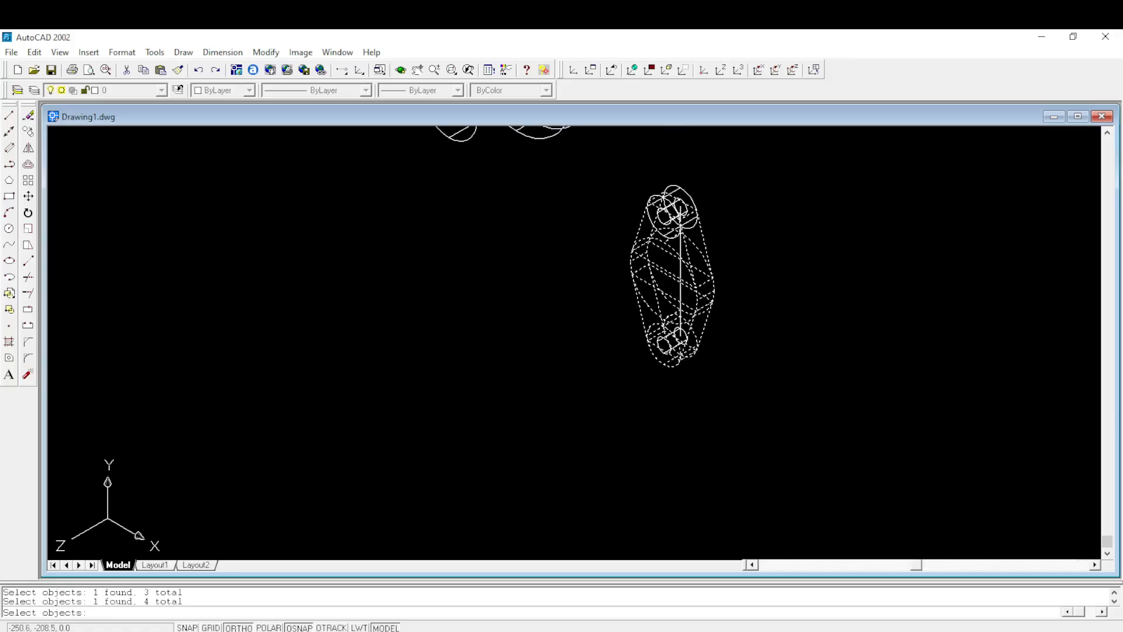
{"action": "scroll", "coordinate": [679, 189], "scroll_direction": "up", "scroll_amount": 2}
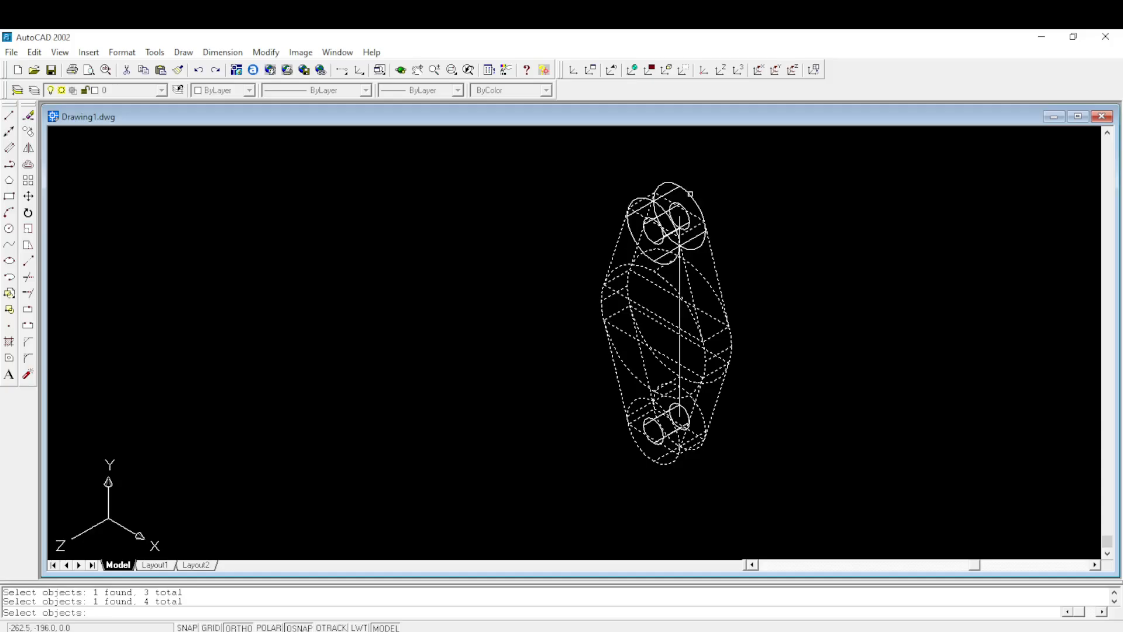
{"action": "left_click", "coordinate": [689, 194]}
{"action": "key", "text": "Return"}
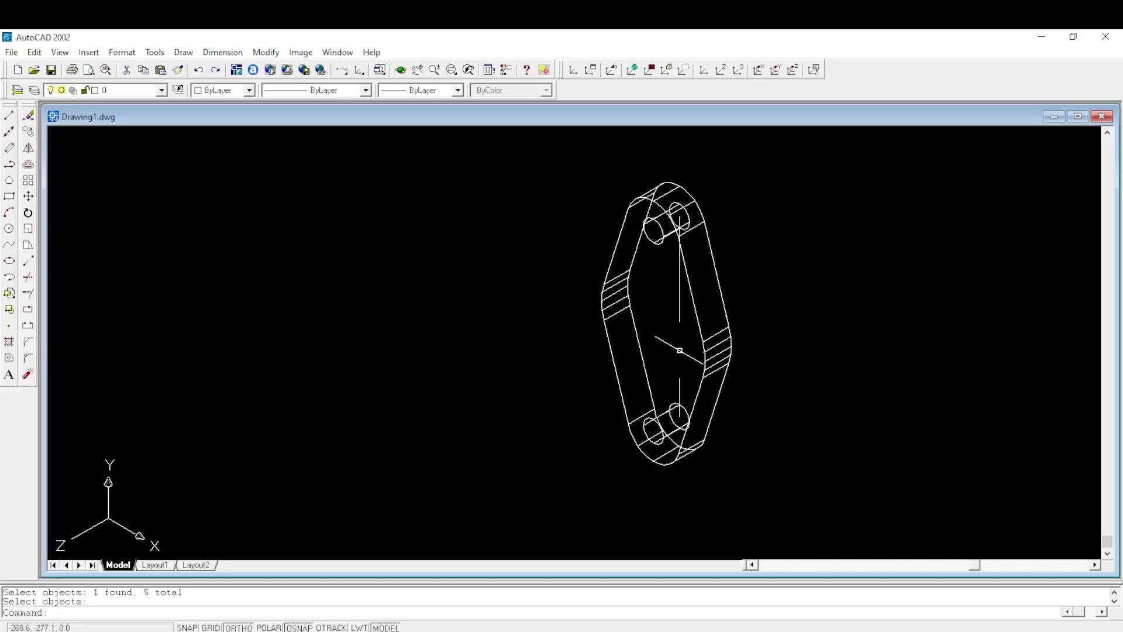
- Undo the union of the second flange's solids
{"action": "scroll", "coordinate": [650, 330], "scroll_direction": "down", "scroll_amount": 1}
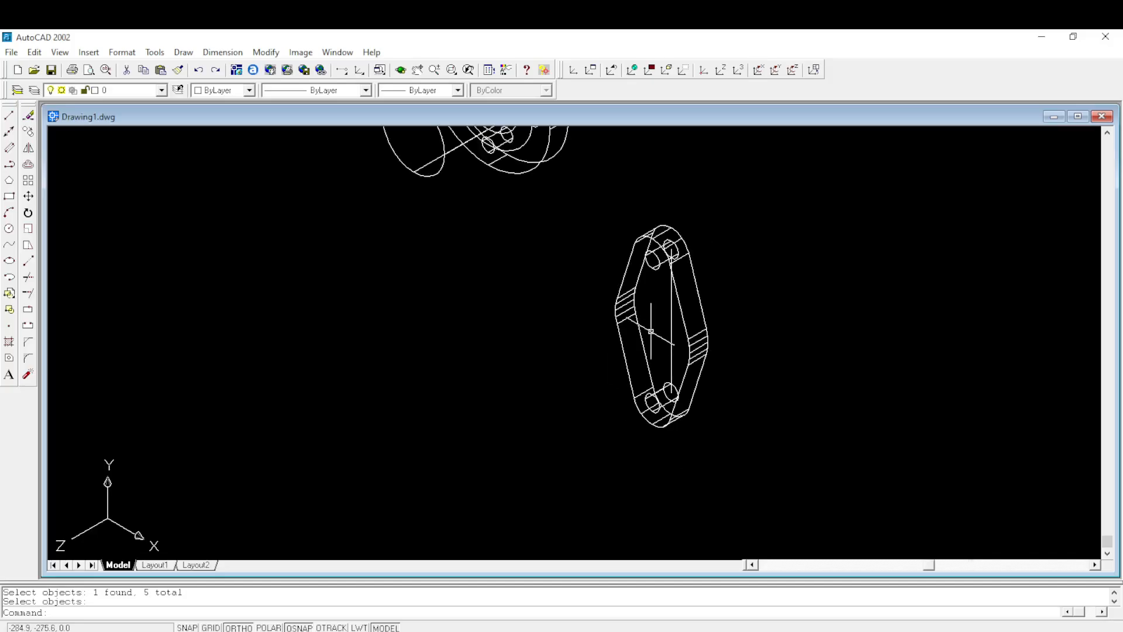
{"action": "scroll", "coordinate": [650, 330], "scroll_direction": "up", "scroll_amount": 1}
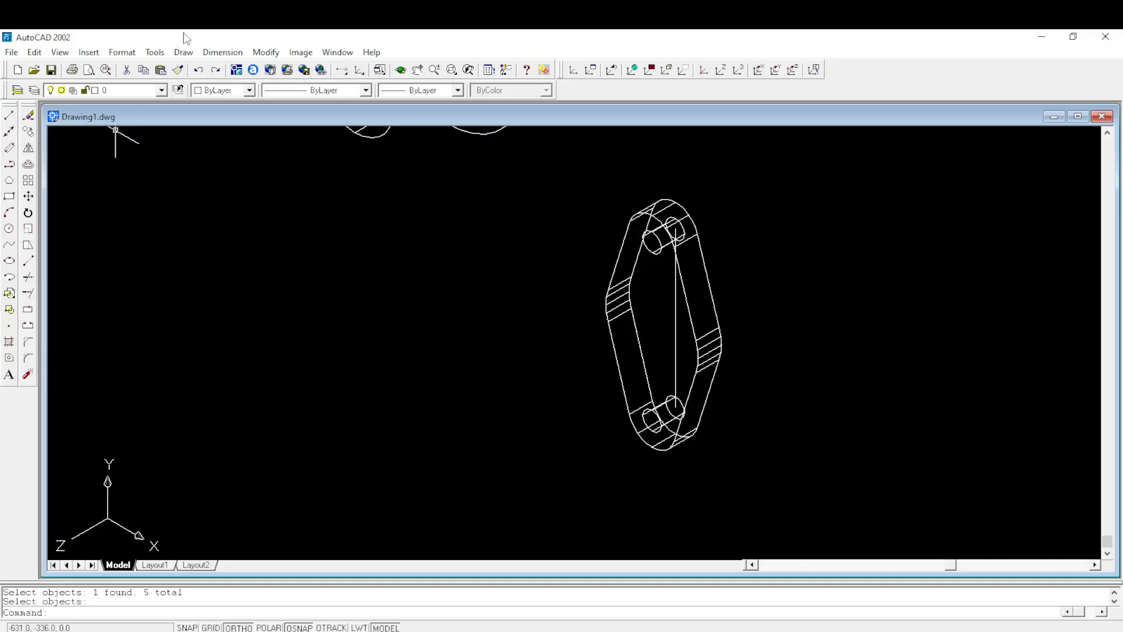
{"action": "left_click", "coordinate": [199, 70]}
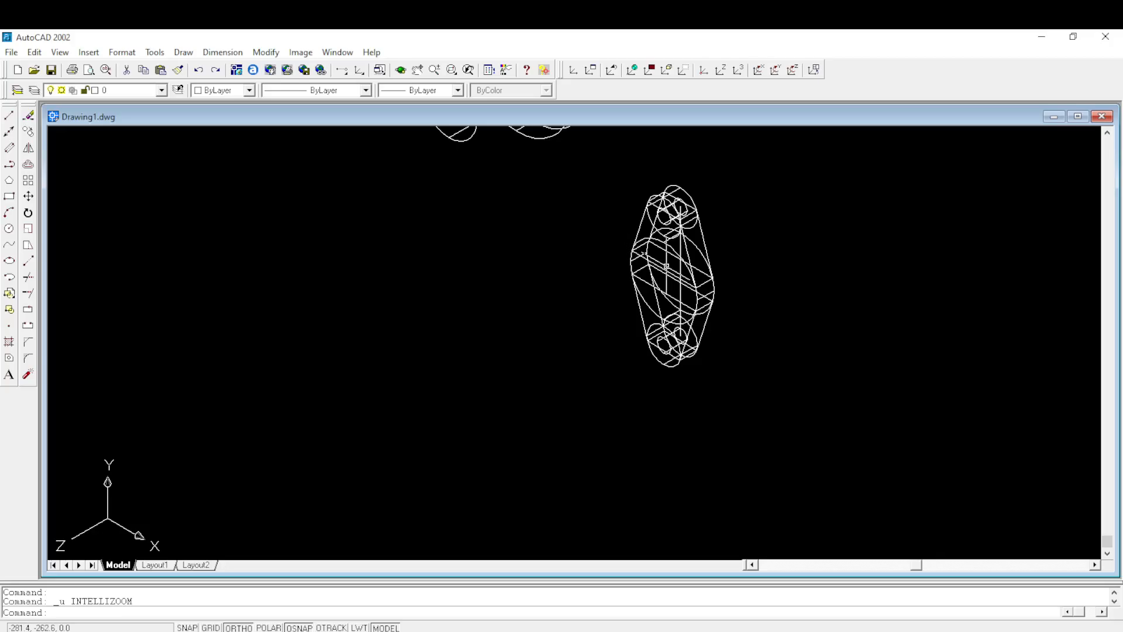
{"action": "scroll", "coordinate": [666, 266], "scroll_direction": "down", "scroll_amount": 3}
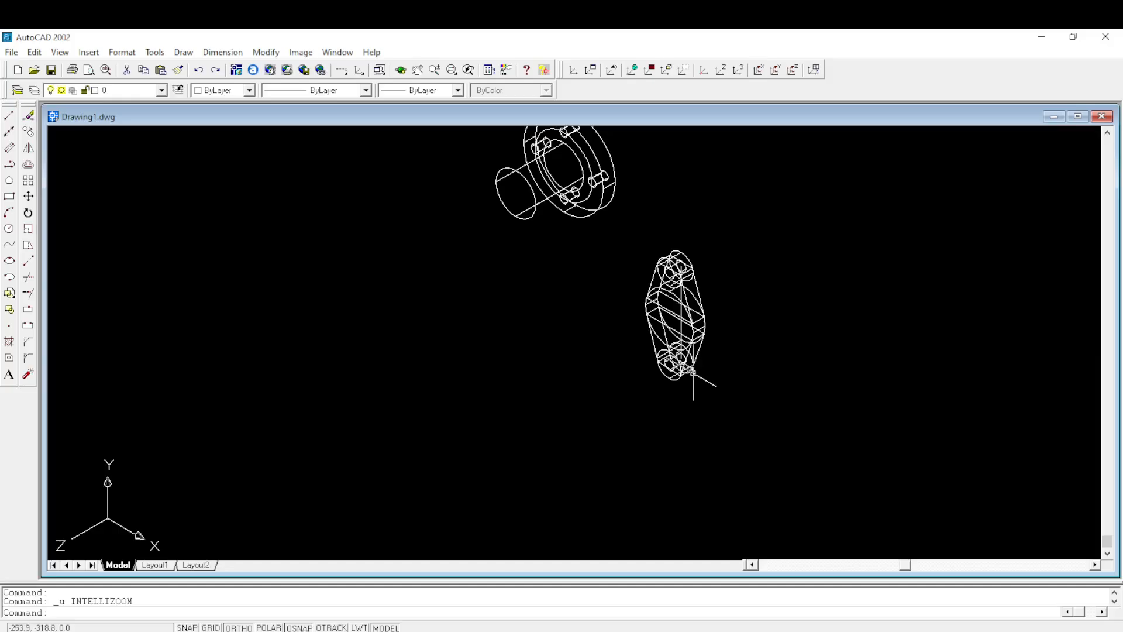
{"action": "scroll", "coordinate": [668, 367], "scroll_direction": "up", "scroll_amount": 2}
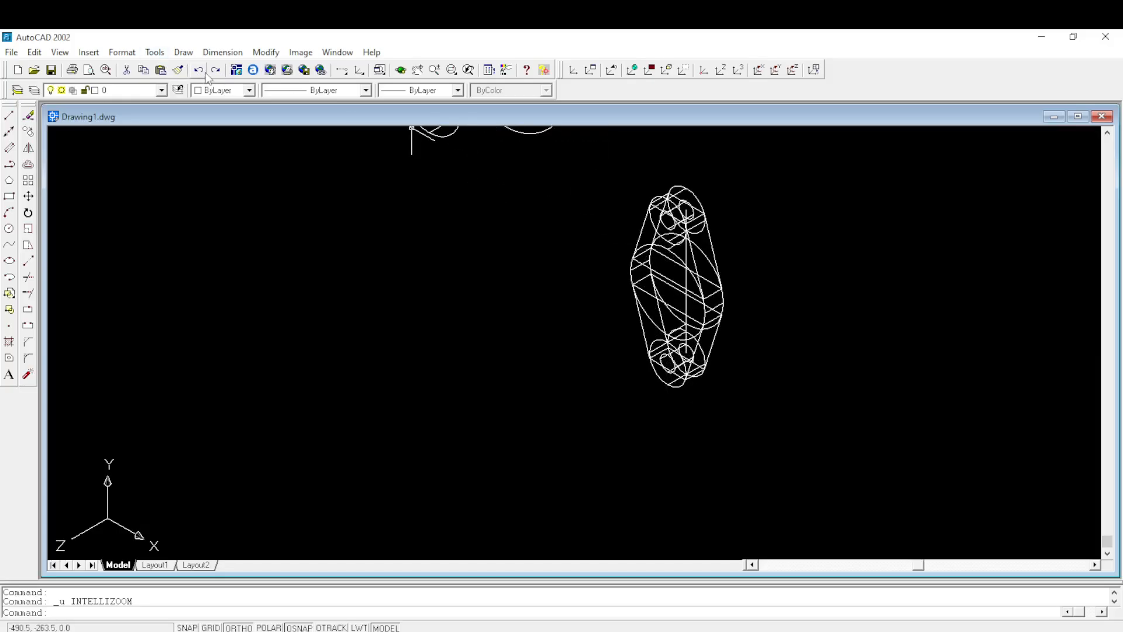
{"action": "left_click", "coordinate": [265, 52]}
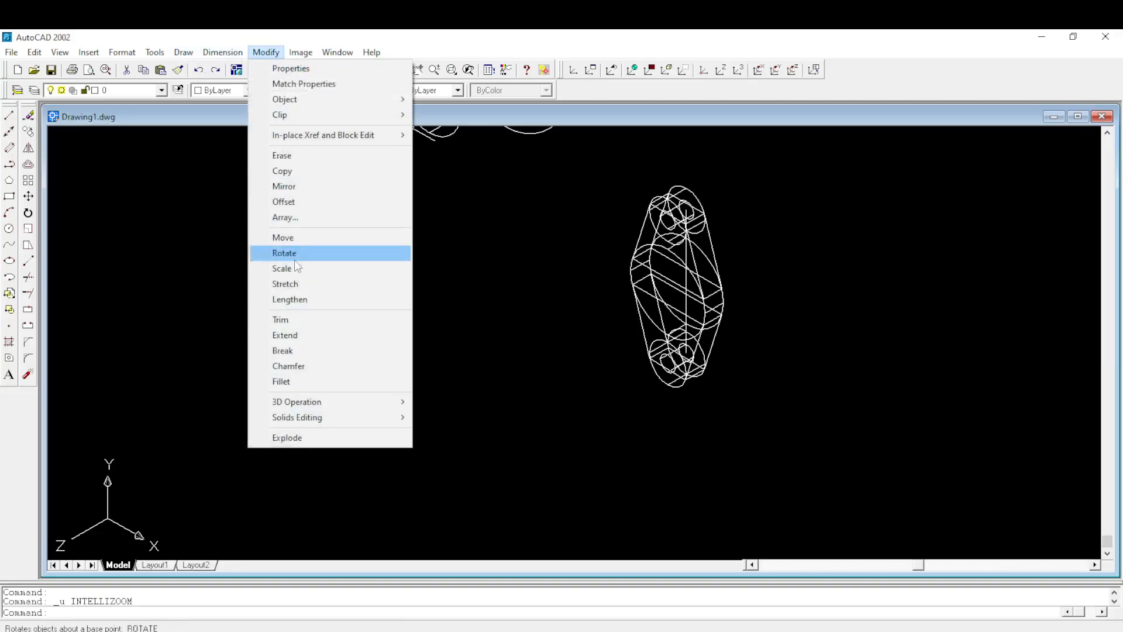
{"action": "mouse_move", "coordinate": [298, 416]}
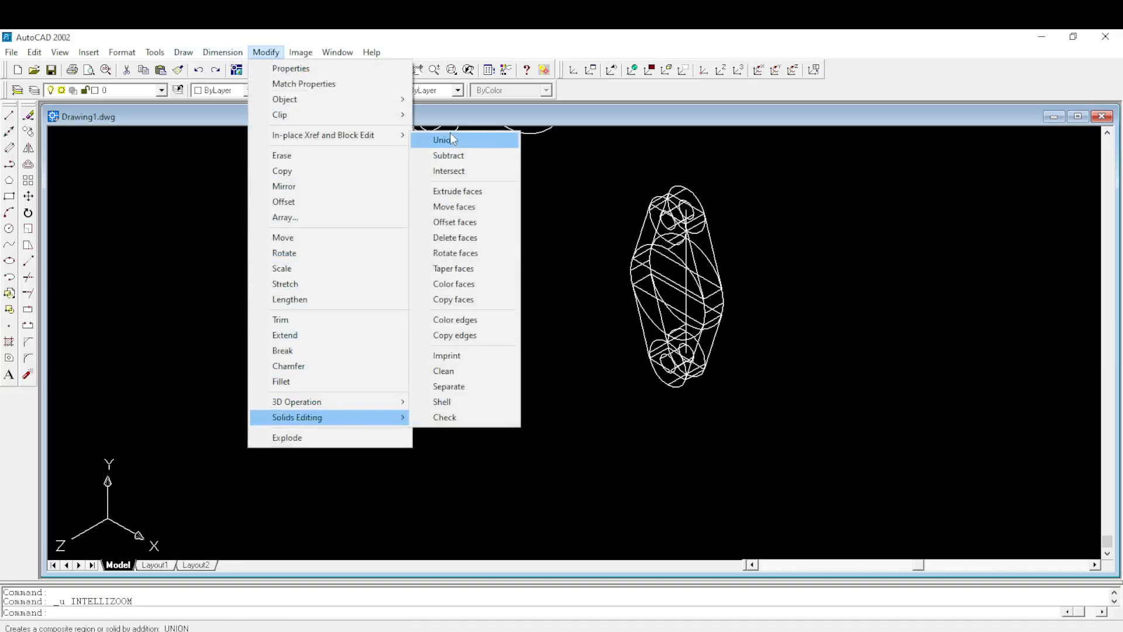
{"action": "left_click", "coordinate": [448, 153]}
{"action": "scroll", "coordinate": [671, 221], "scroll_direction": "up", "scroll_amount": 2}
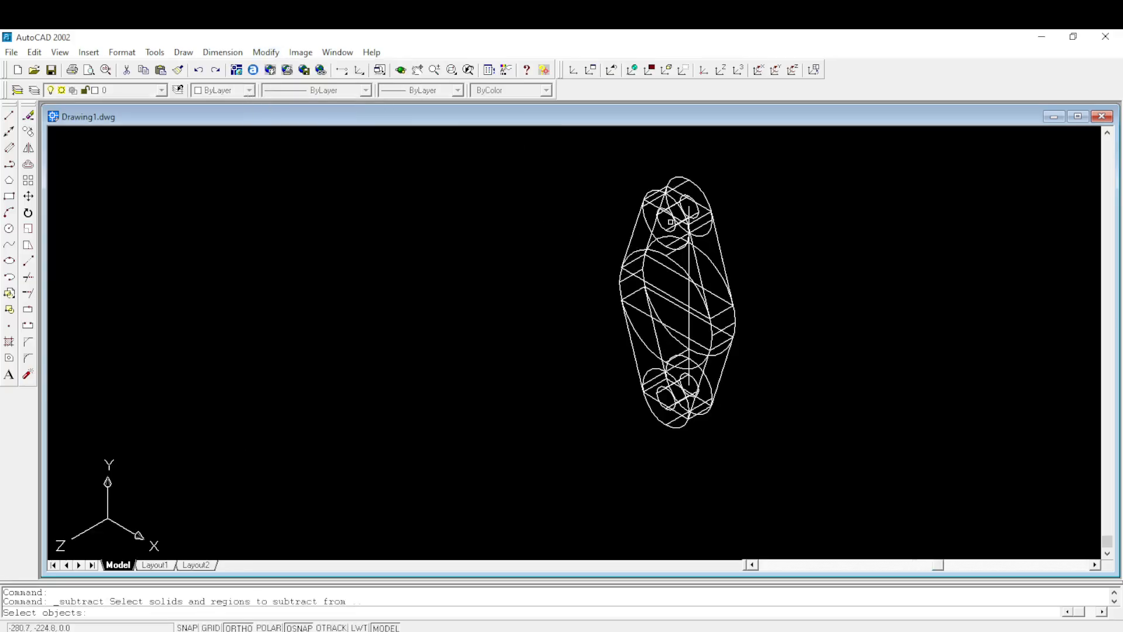
{"action": "scroll", "coordinate": [670, 221], "scroll_direction": "up", "scroll_amount": 1}
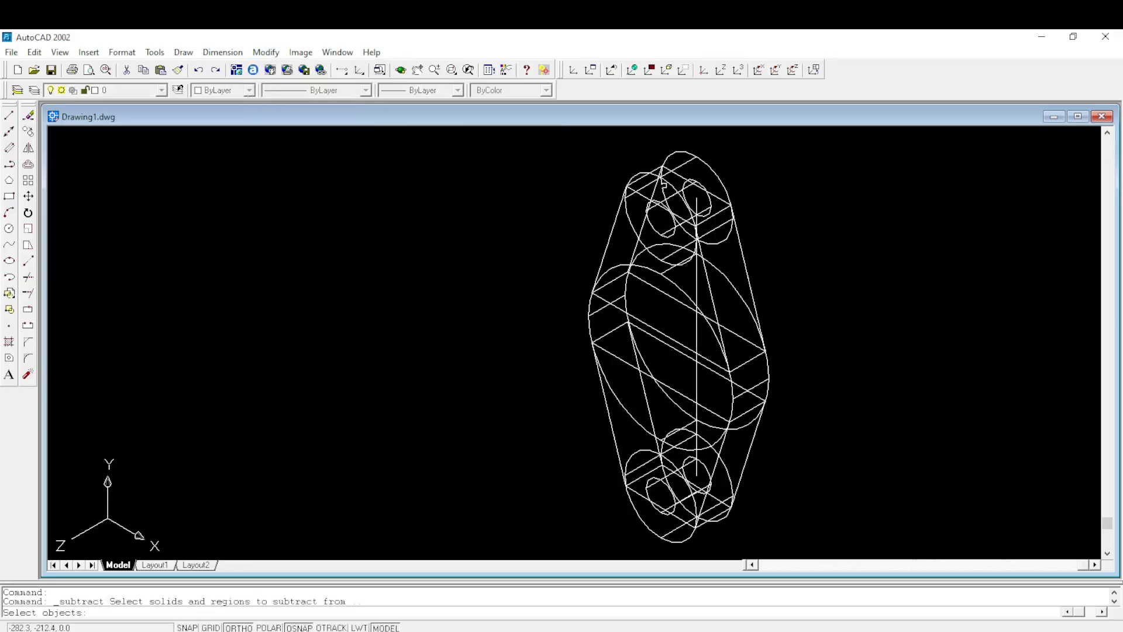
{"action": "left_click", "coordinate": [708, 164]}
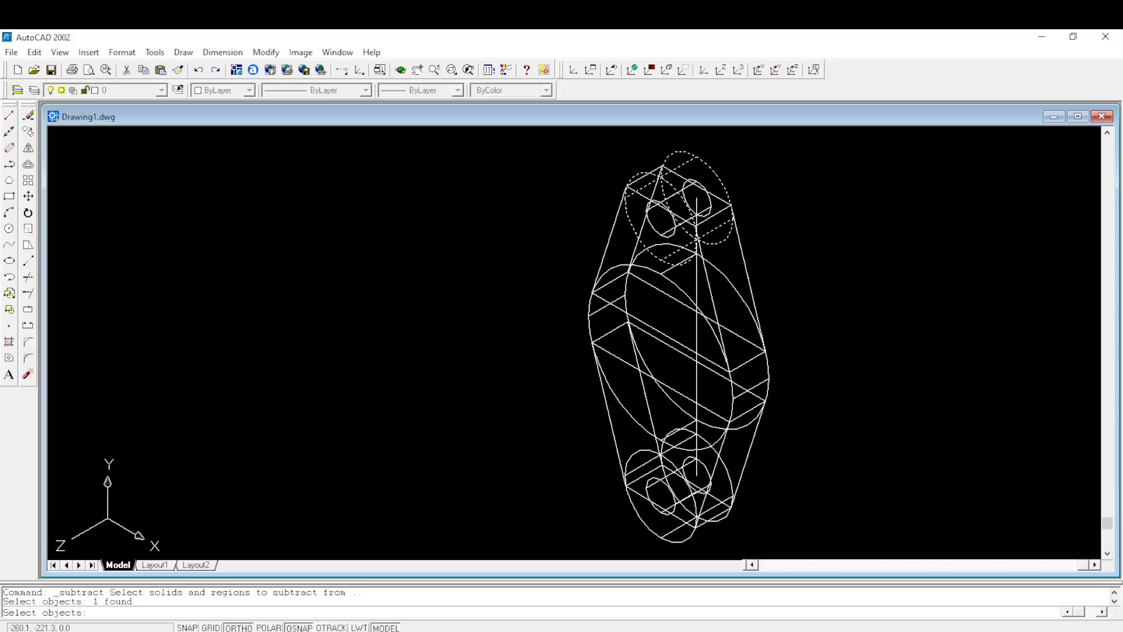
{"action": "left_click", "coordinate": [743, 257]}
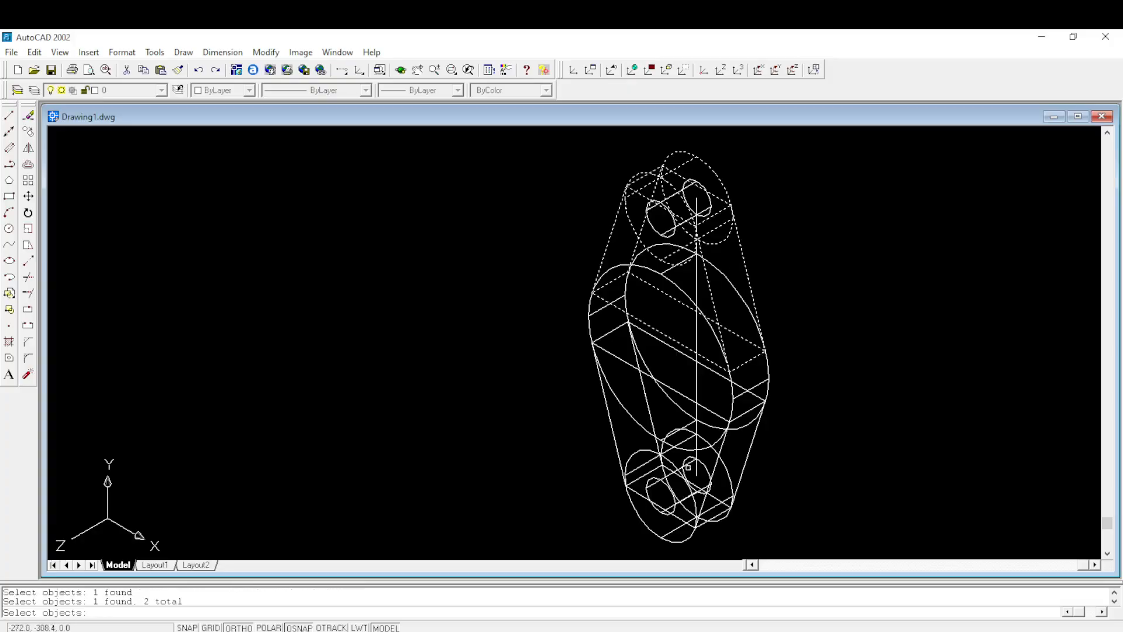
{"action": "left_click", "coordinate": [673, 542]}
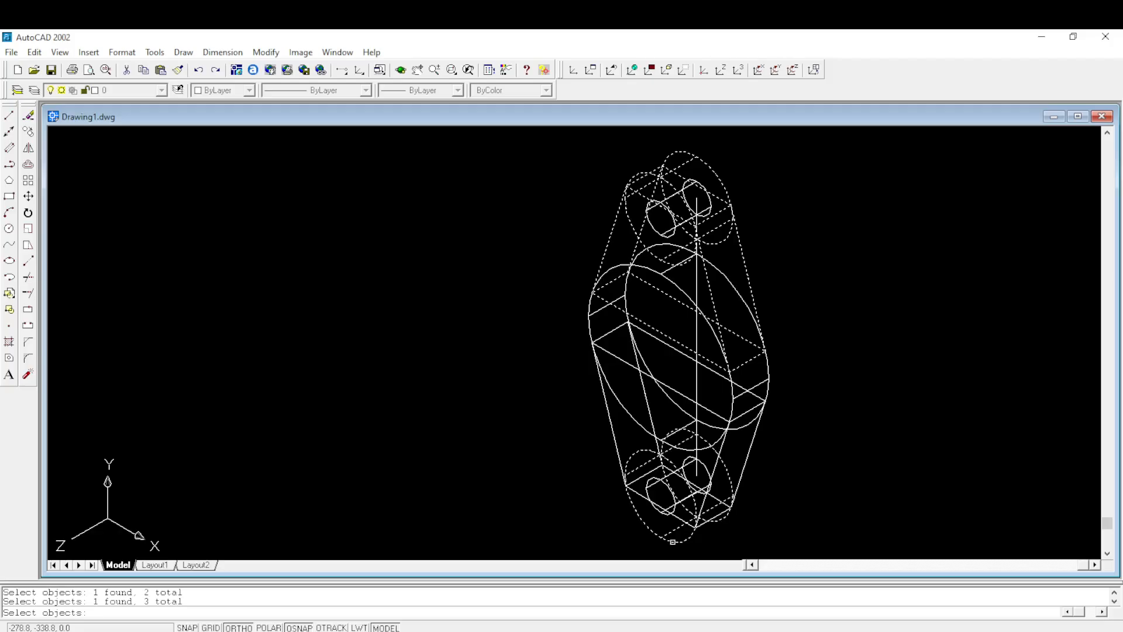
{"action": "left_click", "coordinate": [611, 428]}
{"action": "key", "text": "Return"}
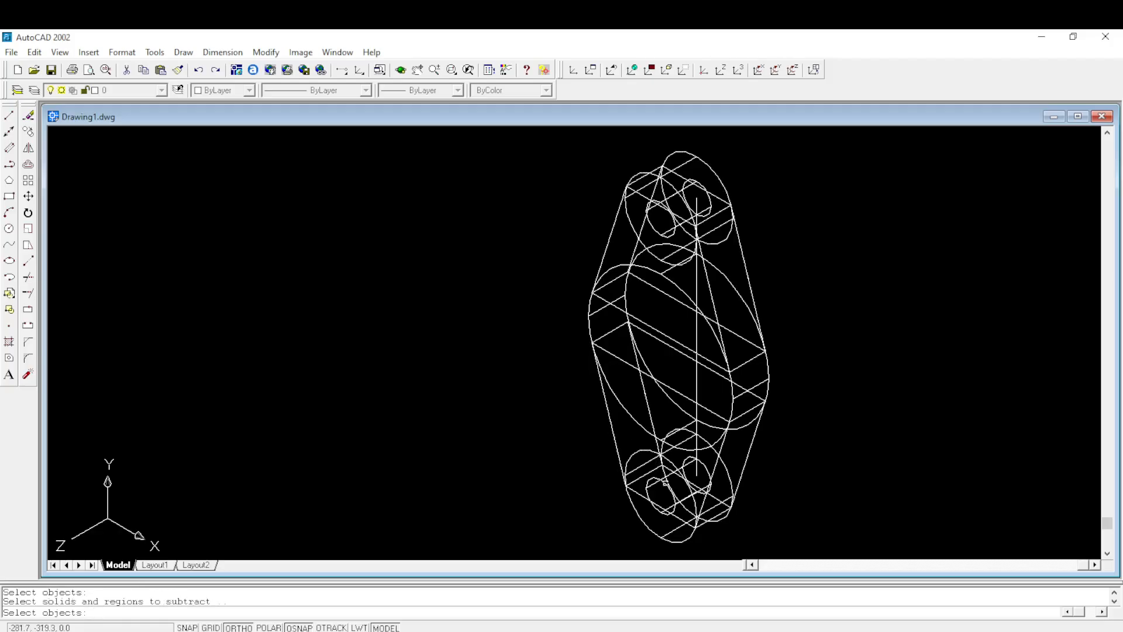
{"action": "left_click", "coordinate": [665, 483]}
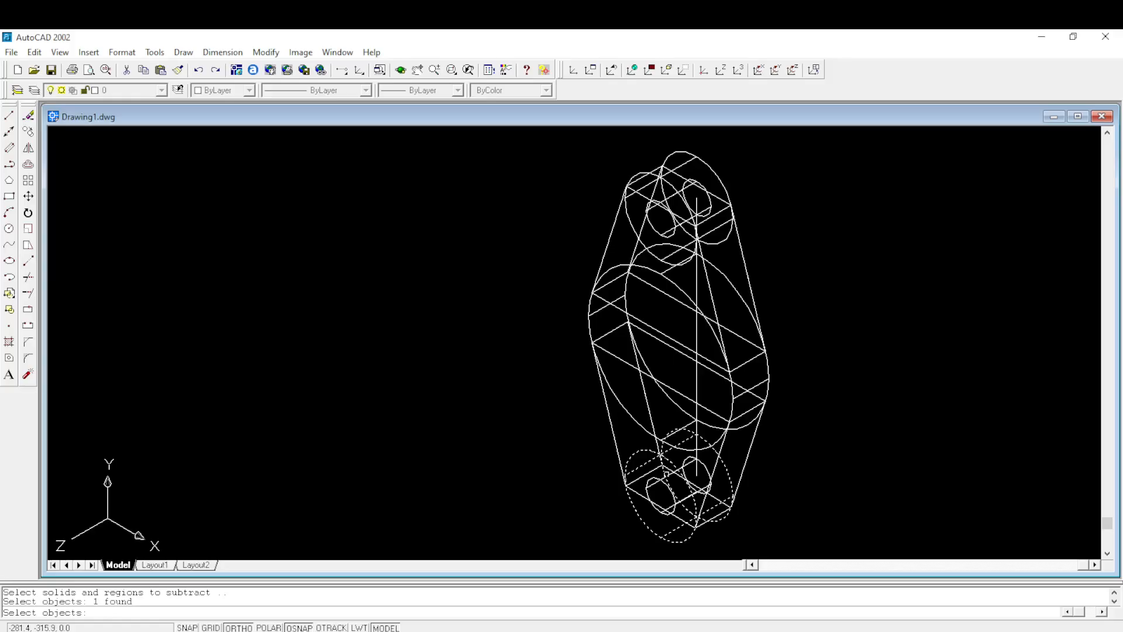
{"action": "key", "text": "Escape"}
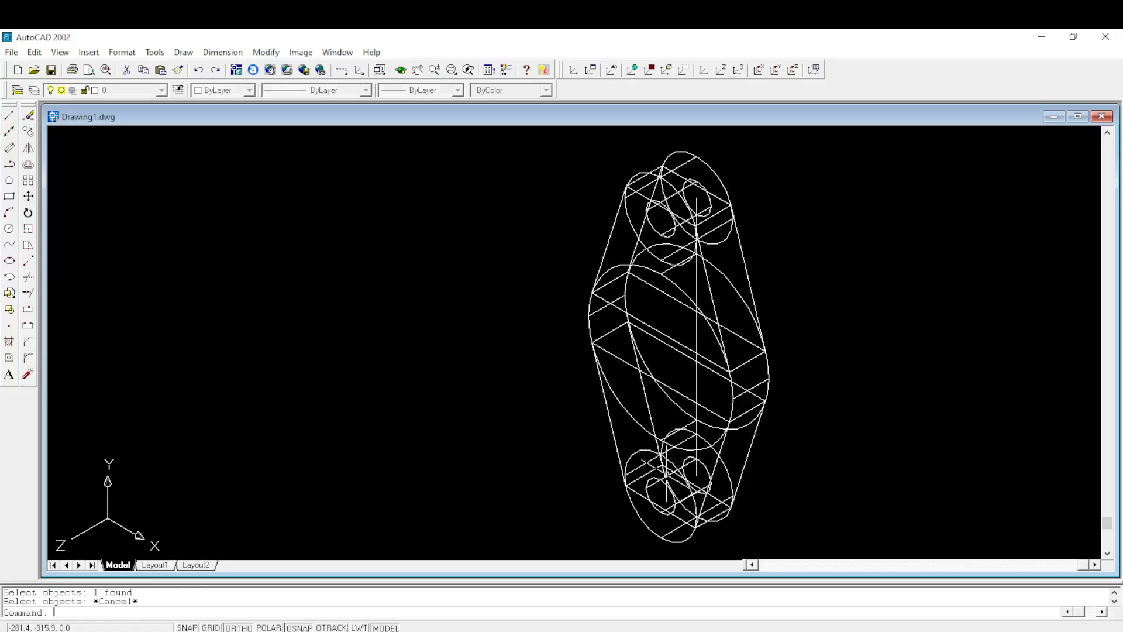
- Subtract the two small bolt-hole cylinders from the second flange's upper and lower end cylinders and both tapered web solids
{"action": "left_click", "coordinate": [279, 54]}
{"action": "mouse_move", "coordinate": [306, 416]}
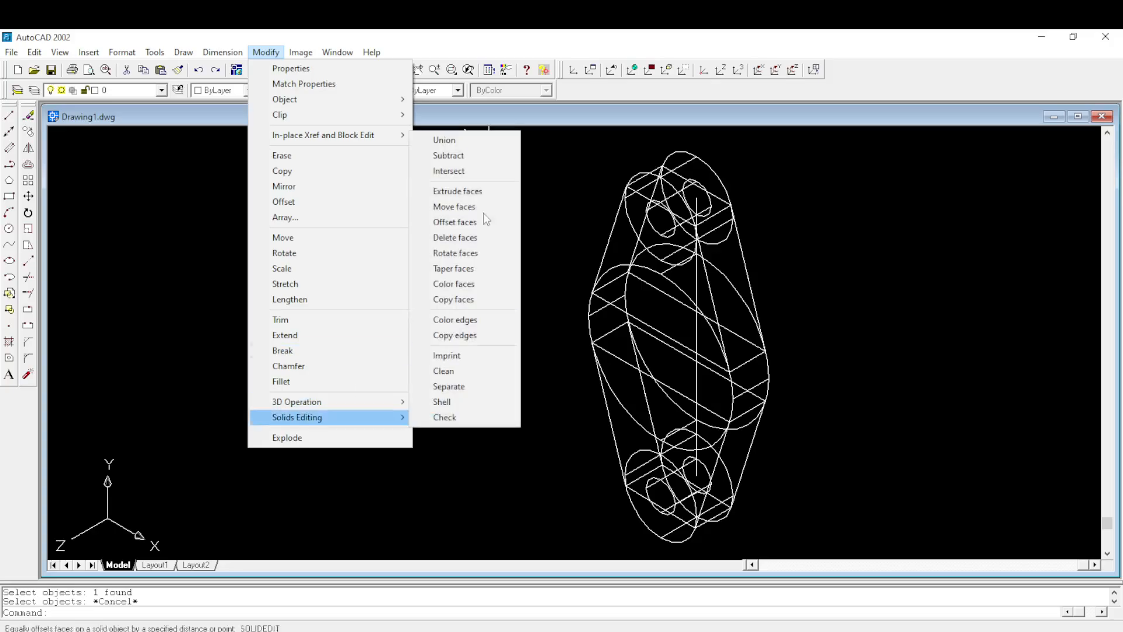
{"action": "left_click", "coordinate": [487, 156]}
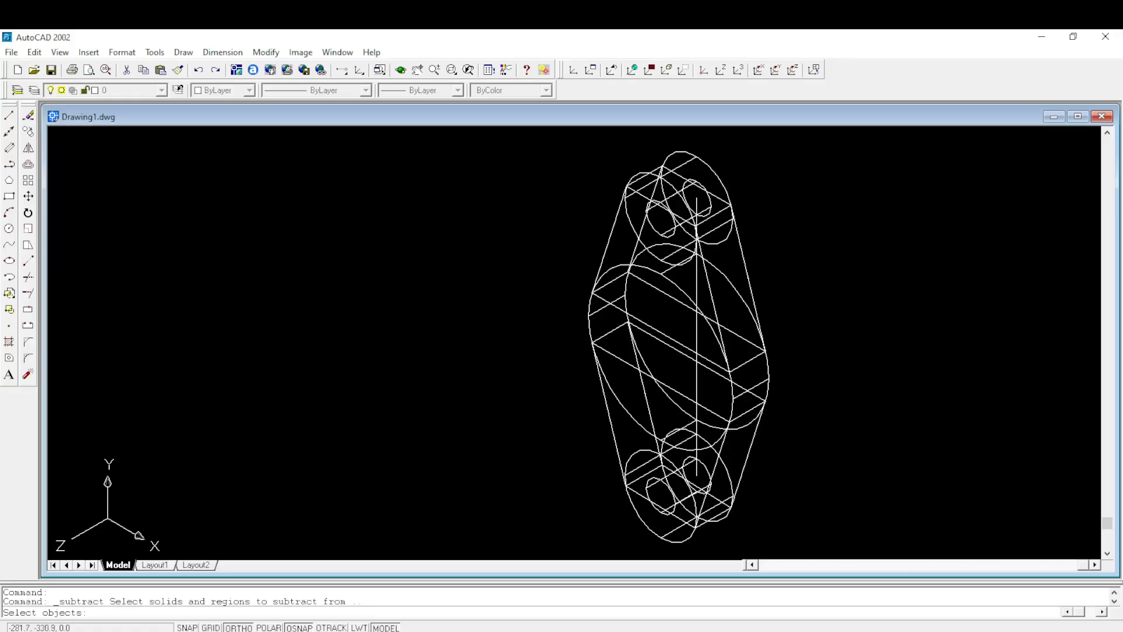
{"action": "left_click", "coordinate": [635, 508]}
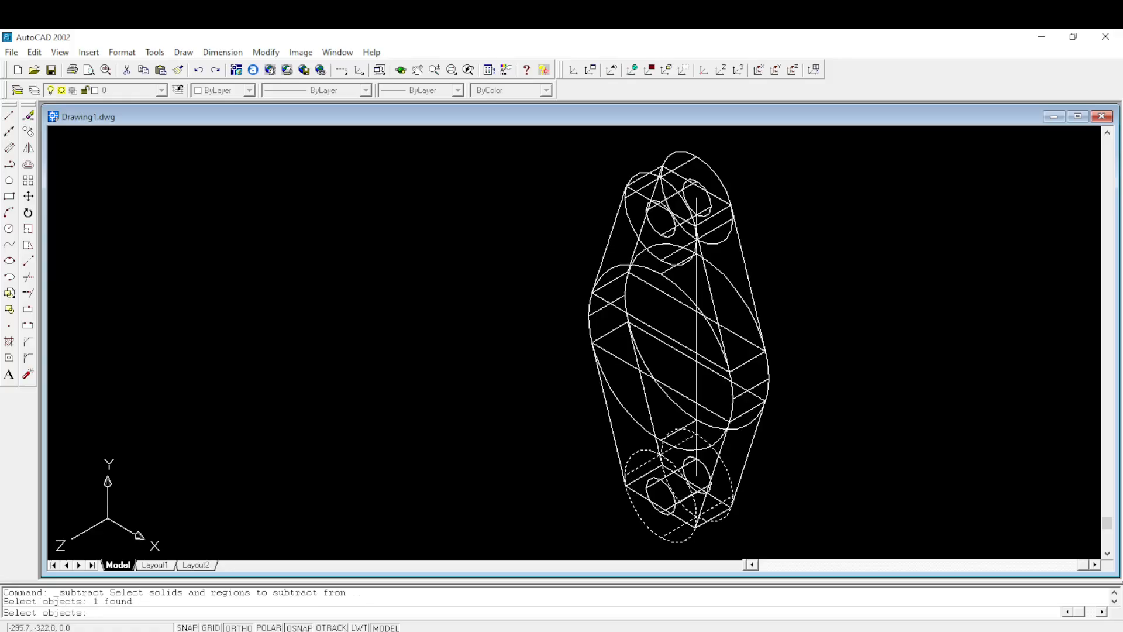
{"action": "left_click", "coordinate": [617, 439]}
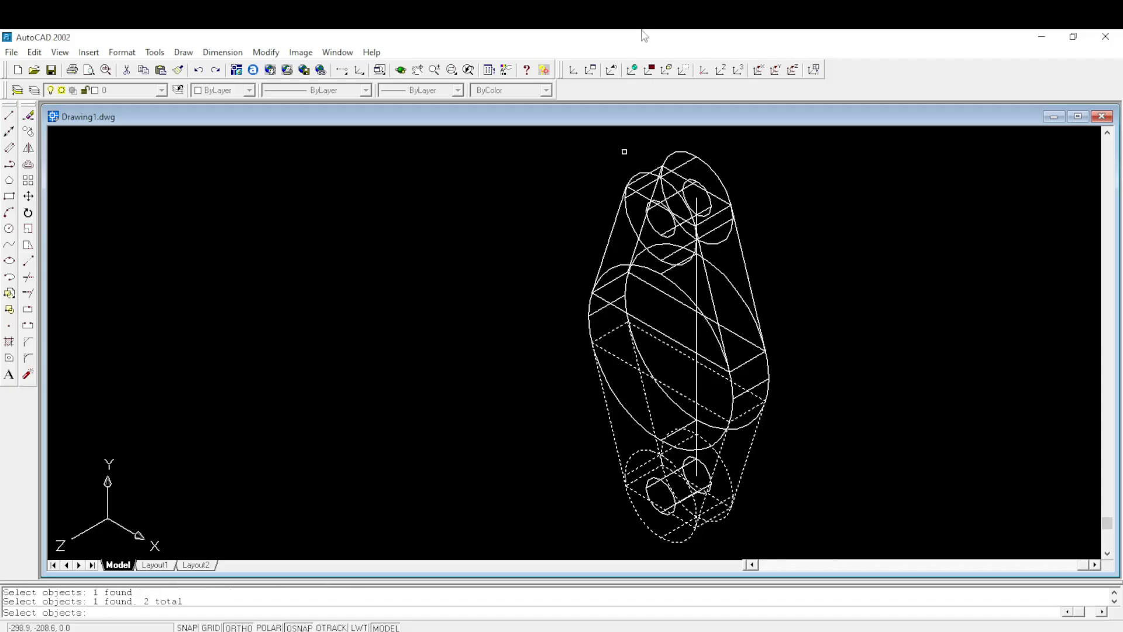
{"action": "left_click", "coordinate": [681, 152]}
{"action": "left_click", "coordinate": [742, 255]}
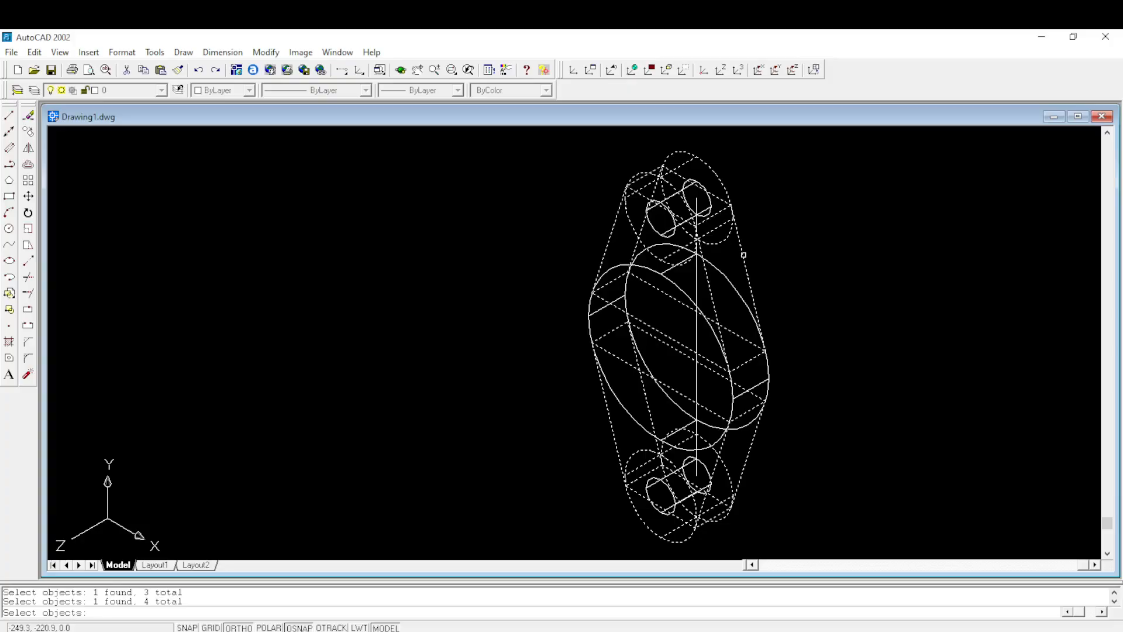
{"action": "key", "text": "Return"}
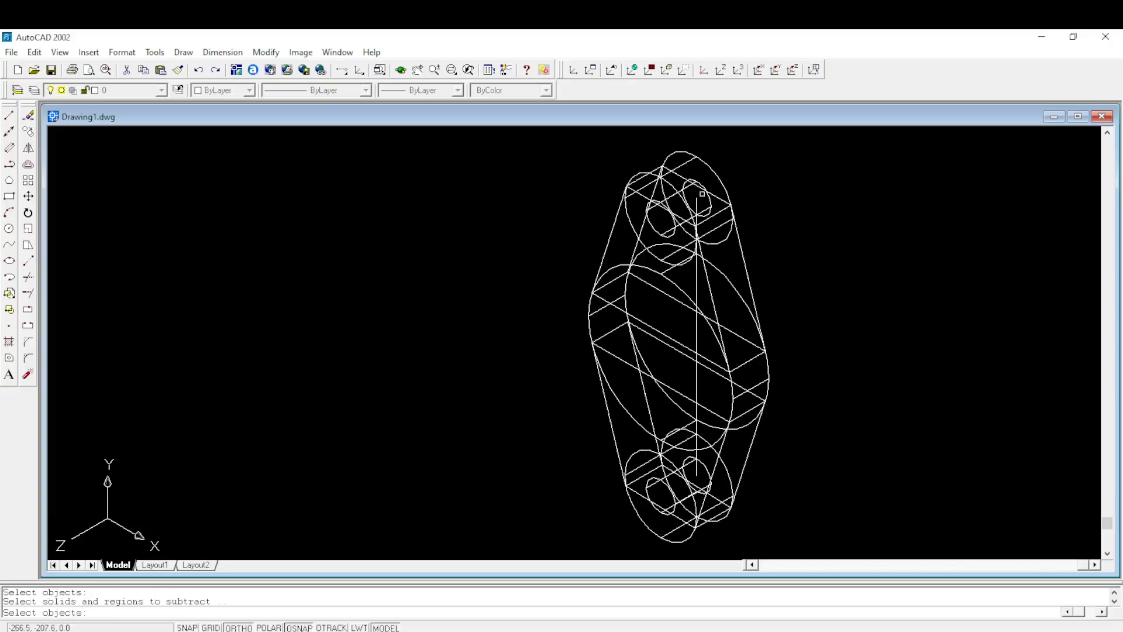
{"action": "scroll", "coordinate": [706, 199], "scroll_direction": "up", "scroll_amount": 5}
{"action": "left_click", "coordinate": [707, 200]}
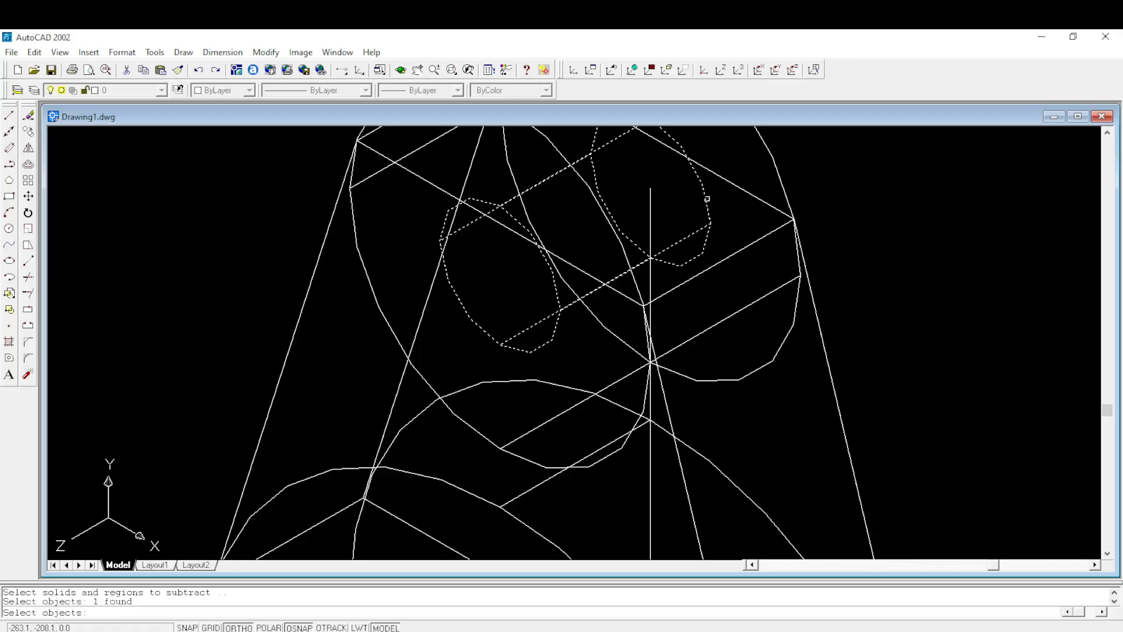
{"action": "scroll", "coordinate": [707, 197], "scroll_direction": "down", "scroll_amount": 5}
{"action": "scroll", "coordinate": [667, 412], "scroll_direction": "up", "scroll_amount": 5}
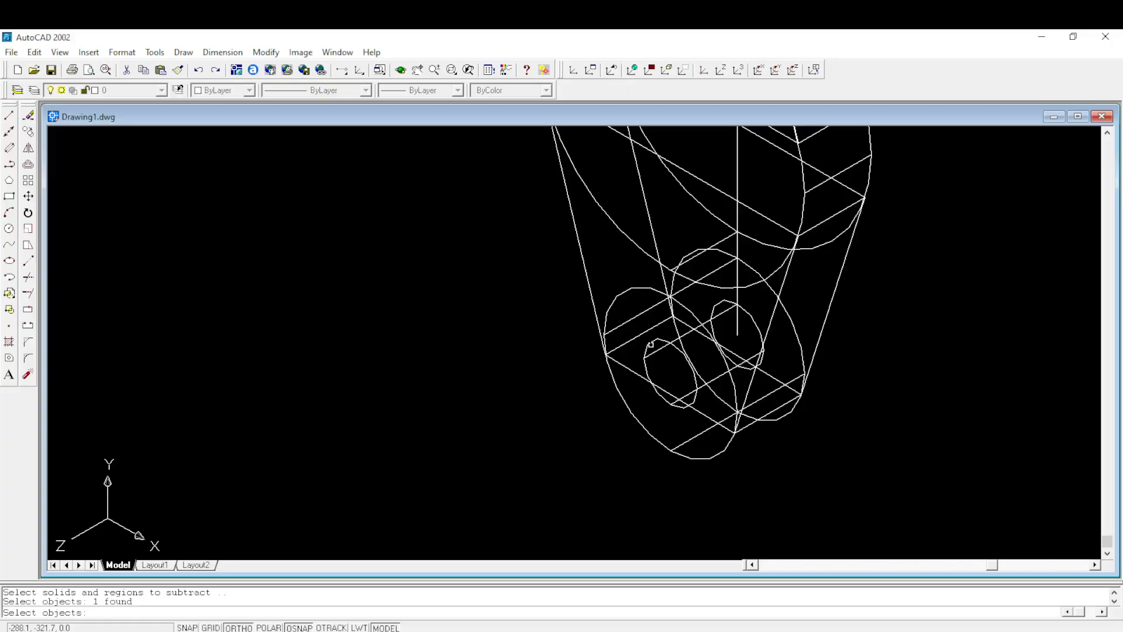
{"action": "left_click", "coordinate": [650, 344]}
{"action": "key", "text": "Return"}
{"action": "scroll", "coordinate": [667, 281], "scroll_direction": "down", "scroll_amount": 5}
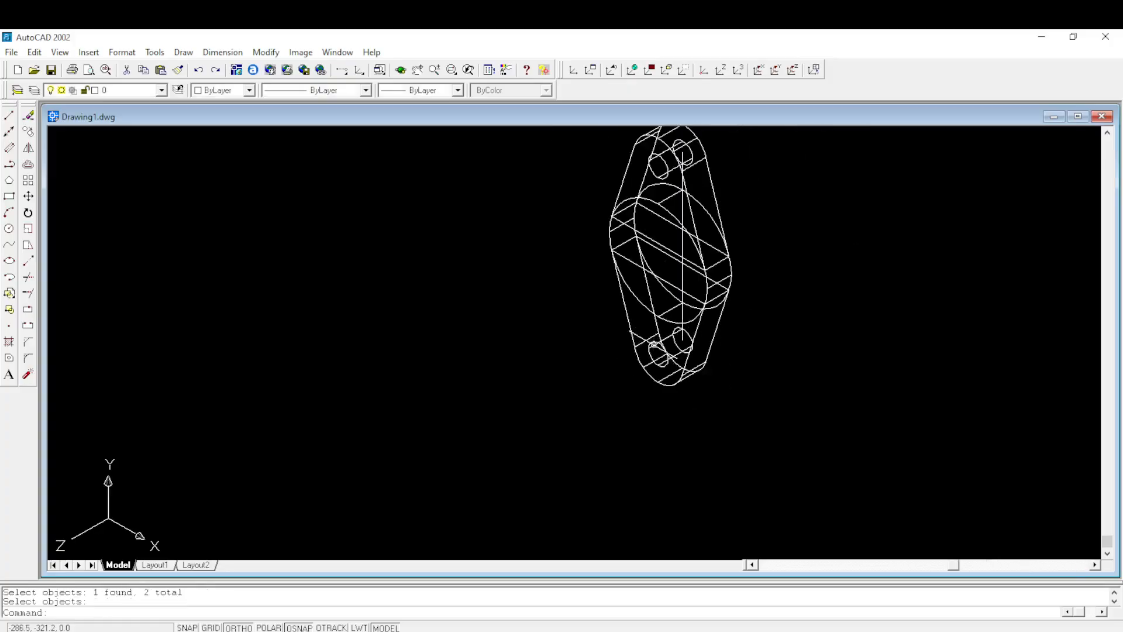
- Examine the second flange and select its subtracted solid to check which bodies belong to it
{"action": "scroll", "coordinate": [671, 241], "scroll_direction": "up", "scroll_amount": 4}
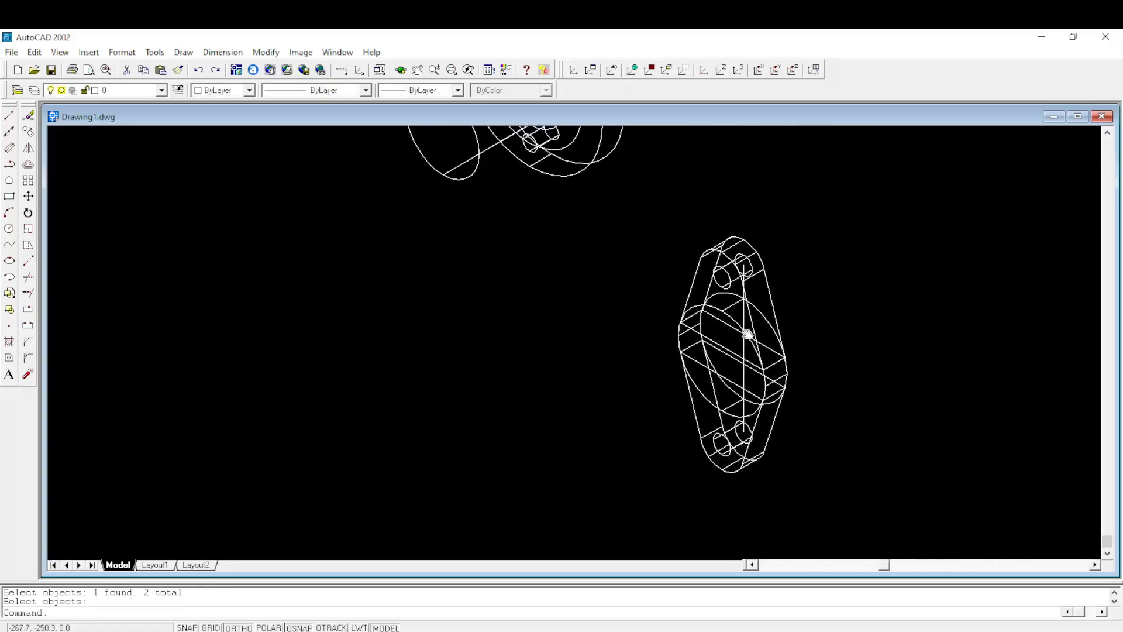
{"action": "scroll", "coordinate": [719, 336], "scroll_direction": "down", "scroll_amount": 4}
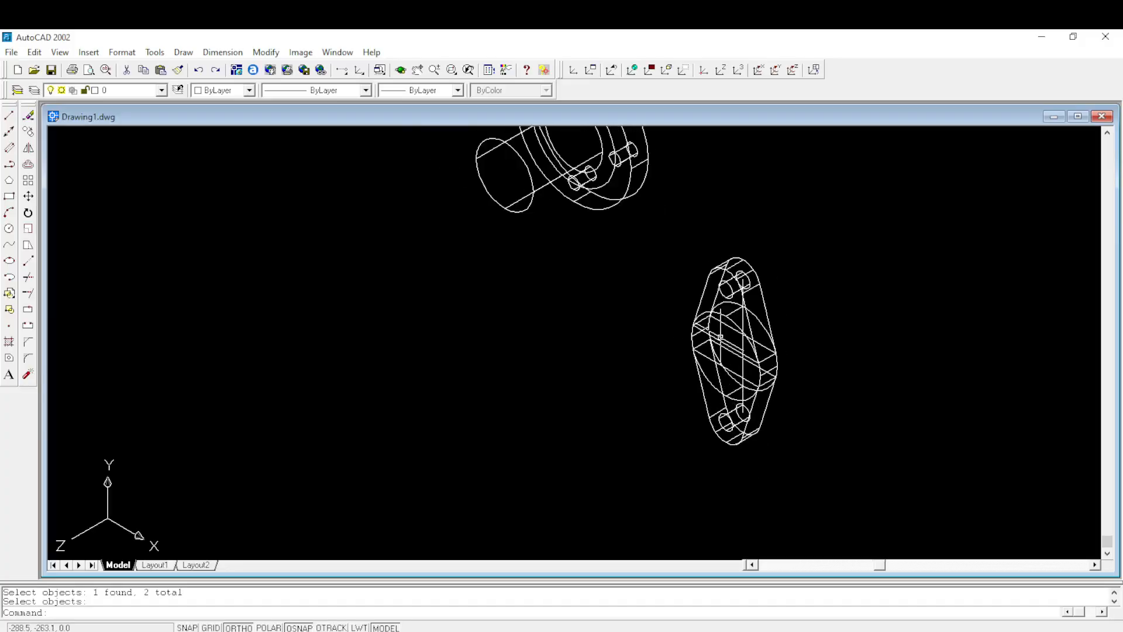
{"action": "scroll", "coordinate": [720, 360], "scroll_direction": "up", "scroll_amount": 1}
{"action": "scroll", "coordinate": [720, 360], "scroll_direction": "down", "scroll_amount": 1}
{"action": "scroll", "coordinate": [719, 356], "scroll_direction": "up", "scroll_amount": 7}
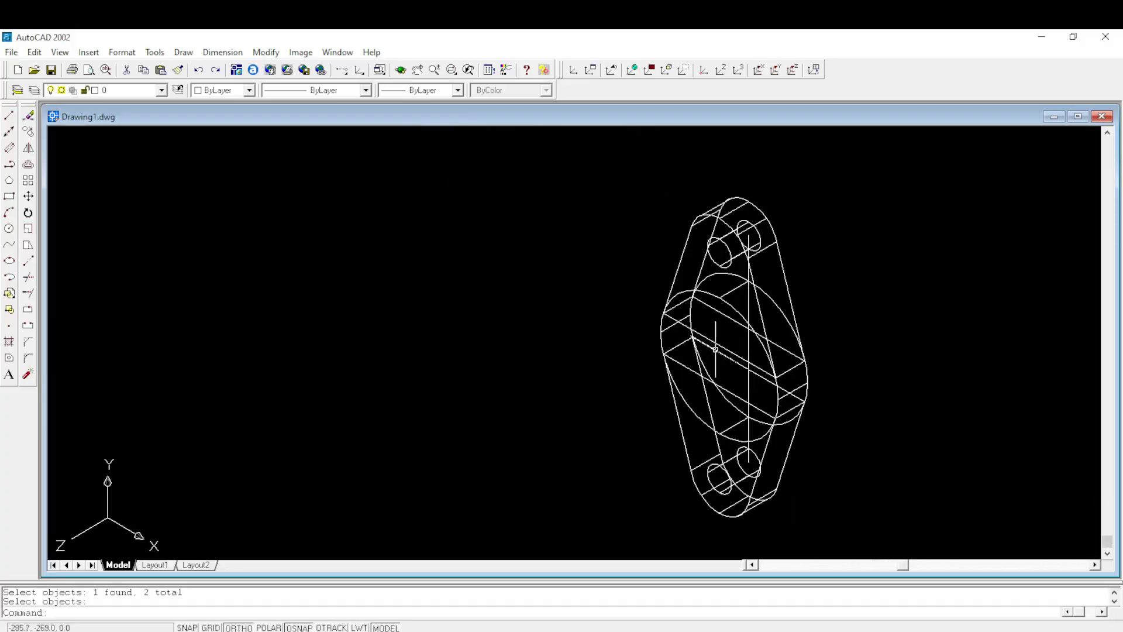
{"action": "left_click", "coordinate": [709, 337]}
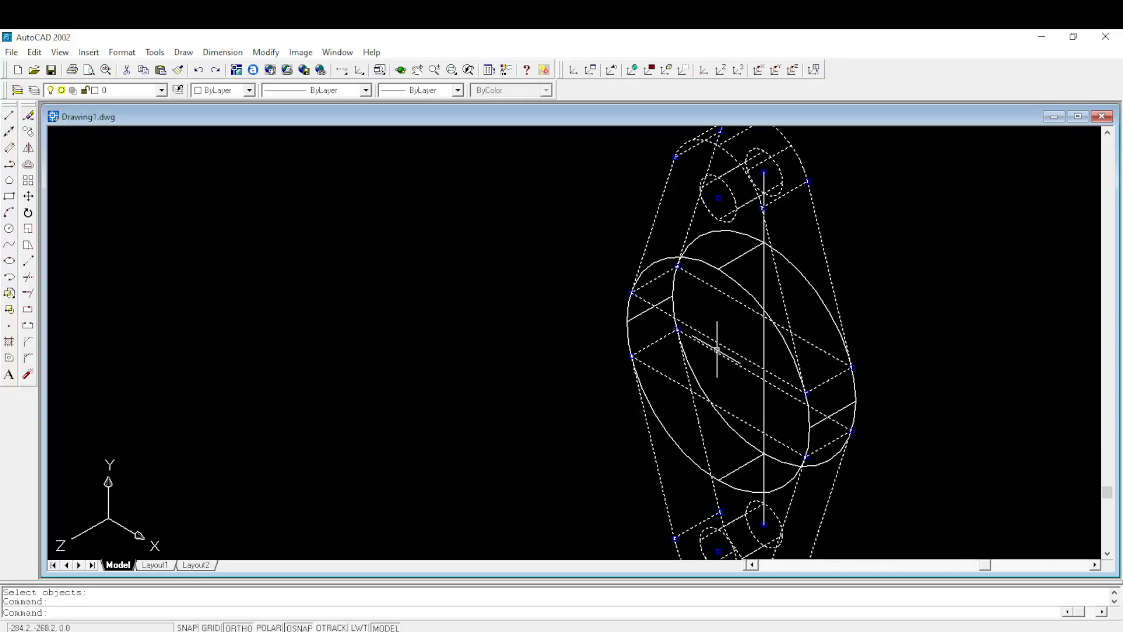
{"action": "key", "text": "Escape"}
{"action": "scroll", "coordinate": [717, 349], "scroll_direction": "down", "scroll_amount": 5}
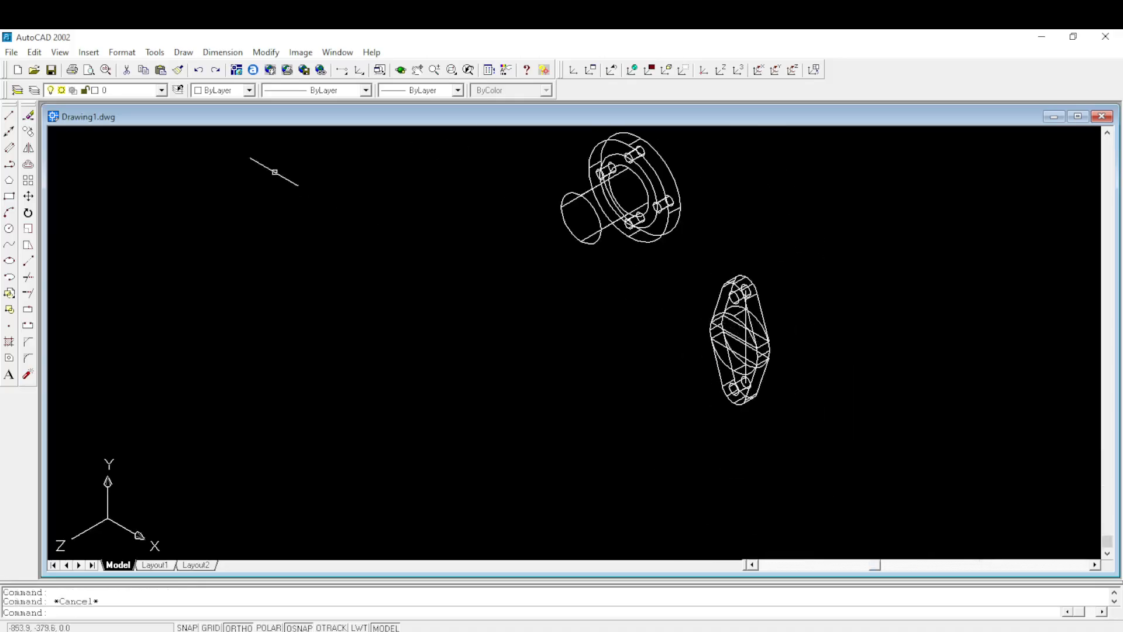
- Move all of the second flange's objects from the midpoint of its vertical centre line to the centre of the shaft's free end circle
{"action": "left_click", "coordinate": [28, 195]}
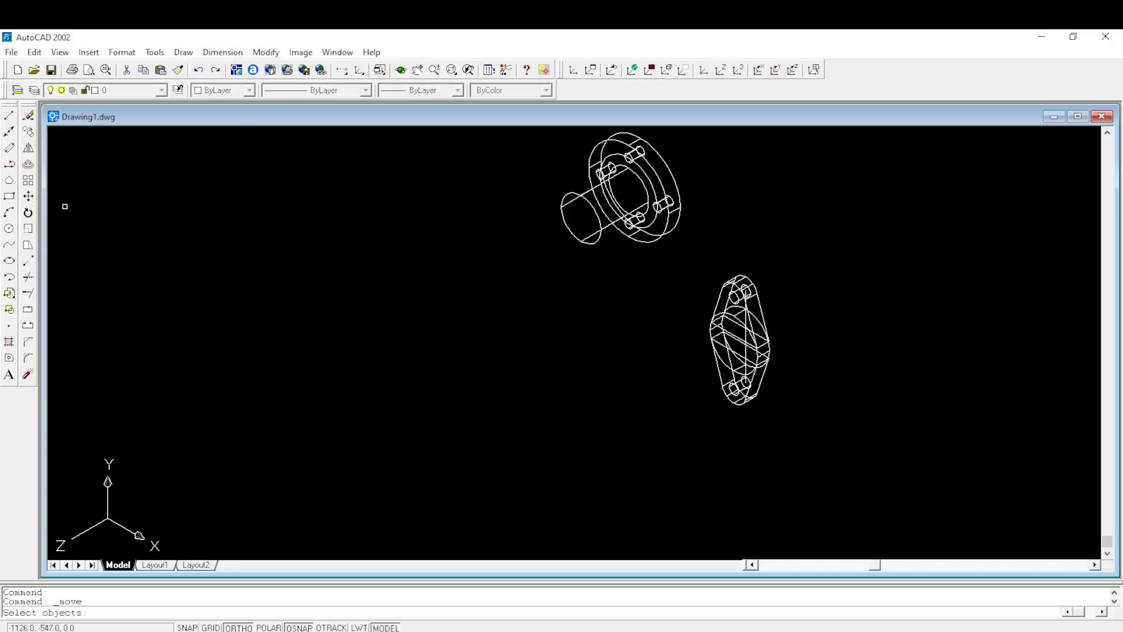
{"action": "left_click", "coordinate": [773, 249]}
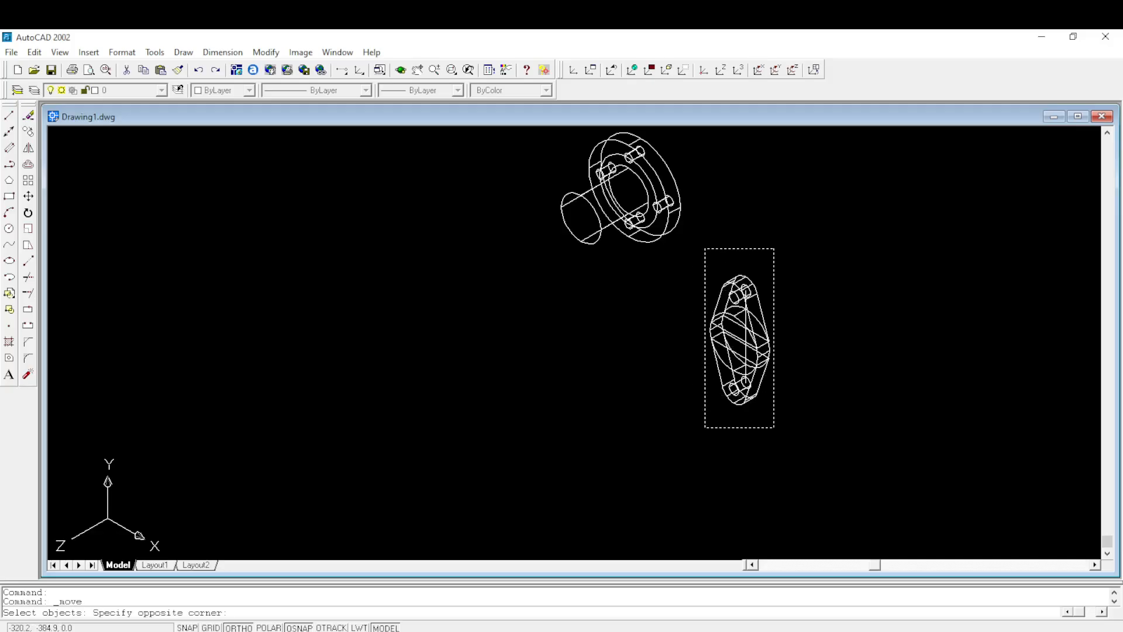
{"action": "left_click", "coordinate": [704, 421]}
{"action": "key", "text": "Return"}
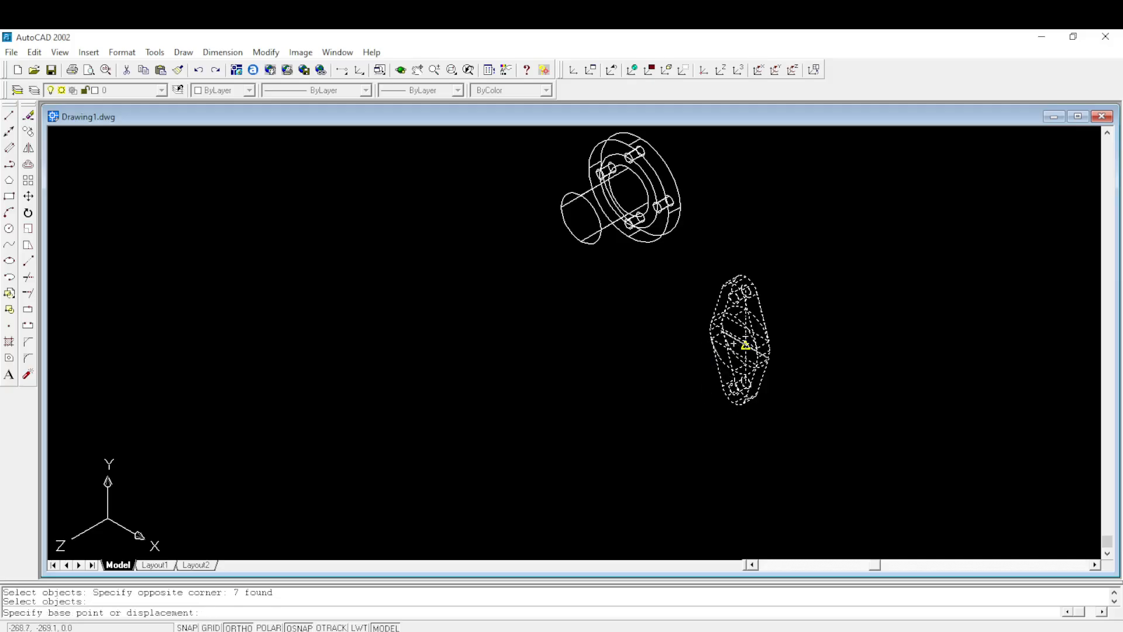
{"action": "scroll", "coordinate": [701, 368], "scroll_direction": "up", "scroll_amount": 4}
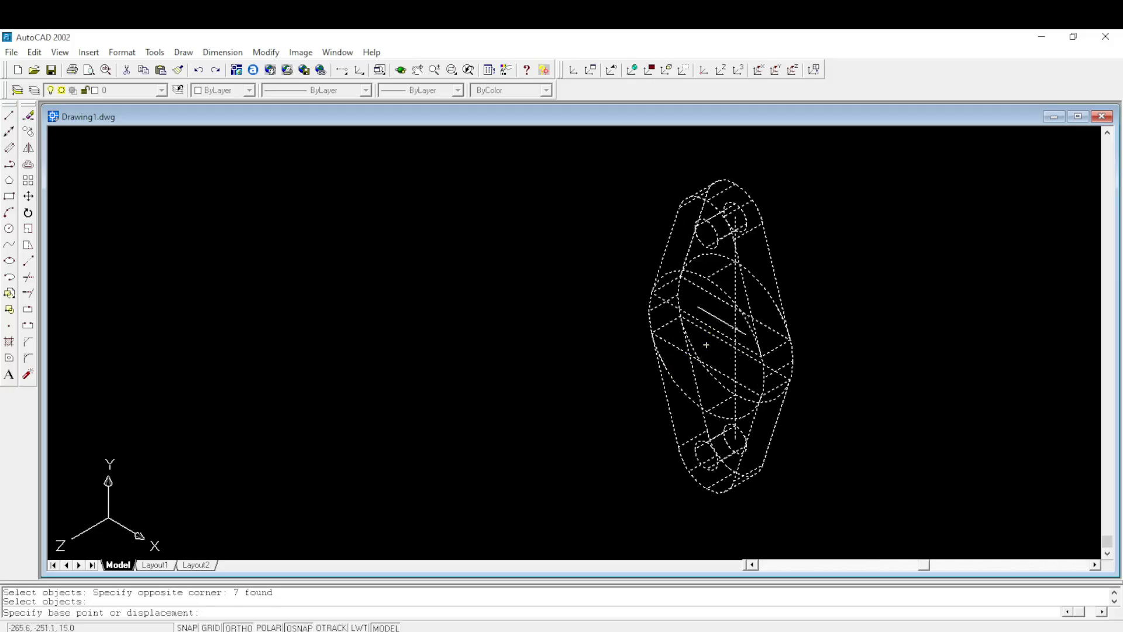
{"action": "left_click", "coordinate": [735, 329]}
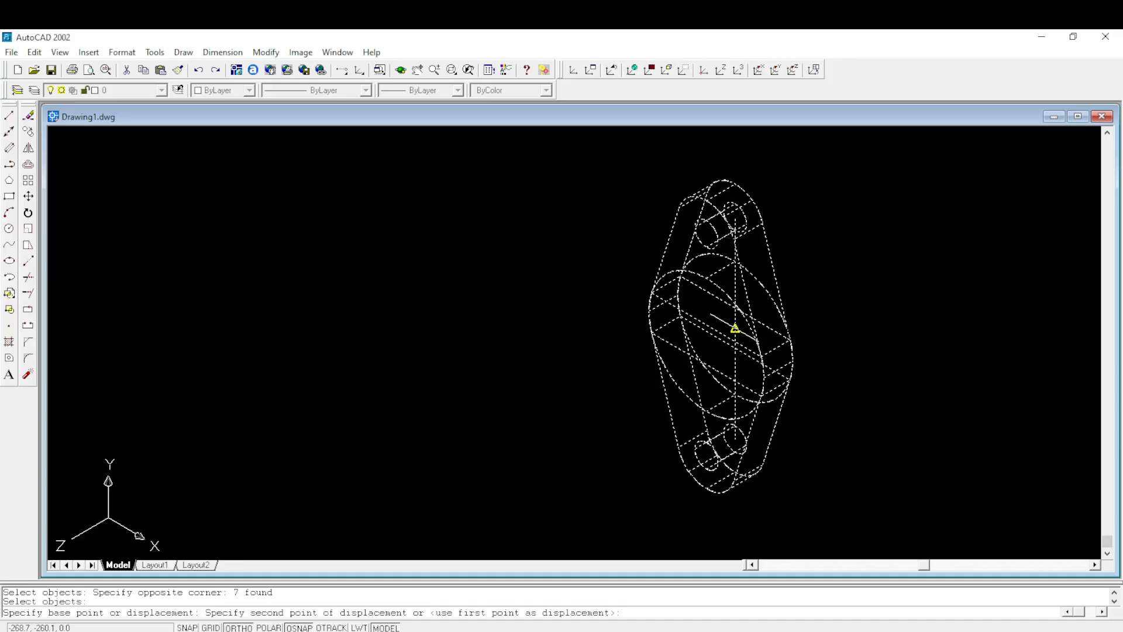
{"action": "scroll", "coordinate": [732, 331], "scroll_direction": "down", "scroll_amount": 4}
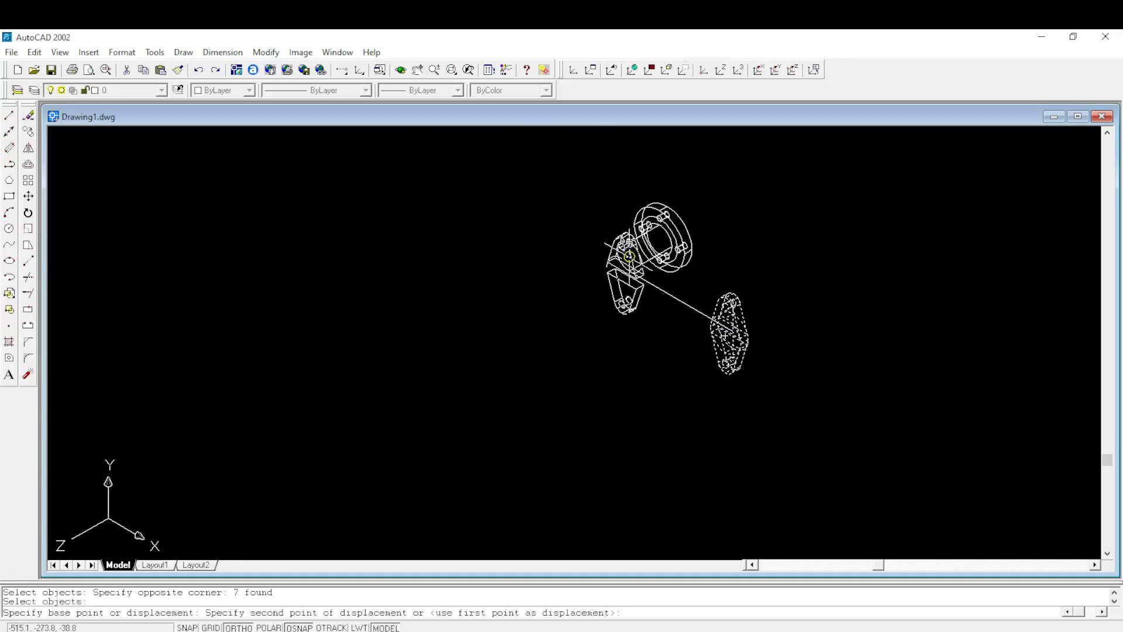
{"action": "left_click", "coordinate": [630, 256]}
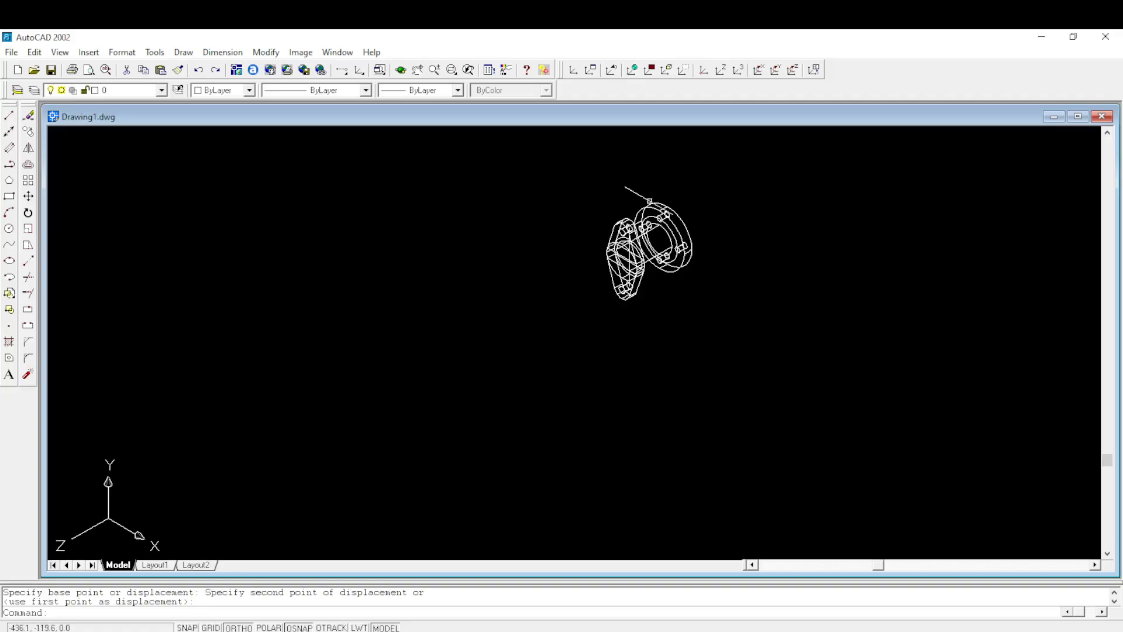
- Consult Figure 4 for the bore size and draw a circle of diameter 35 in the empty space beside the flange assembly
{"action": "scroll", "coordinate": [646, 196], "scroll_direction": "up", "scroll_amount": 2}
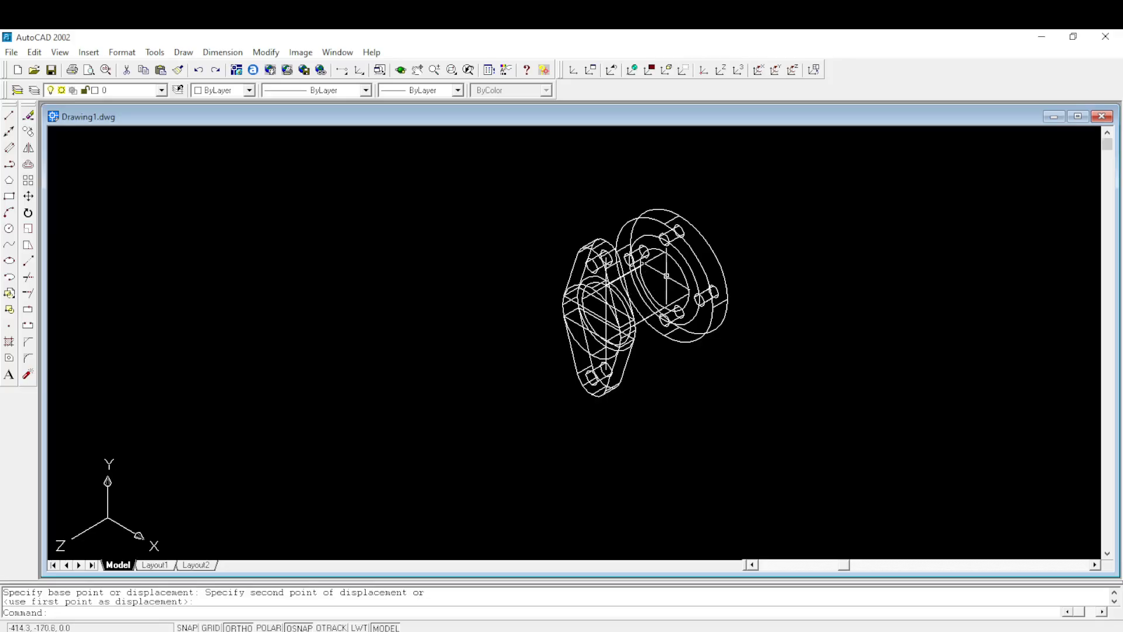
{"action": "left_click", "coordinate": [9, 228]}
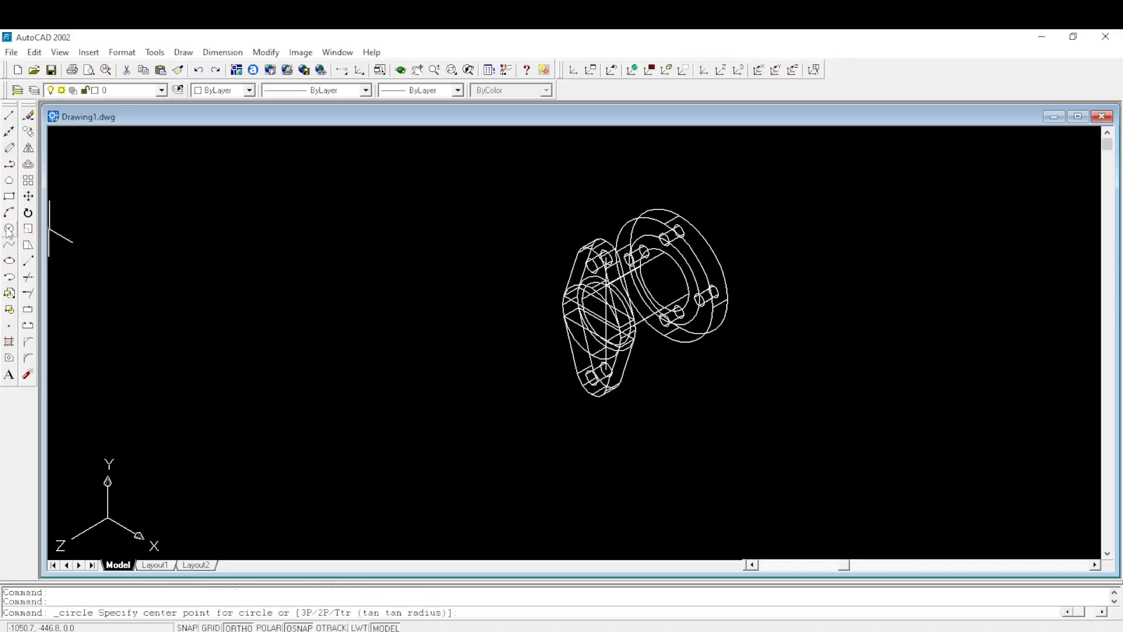
{"action": "left_click", "coordinate": [315, 319]}
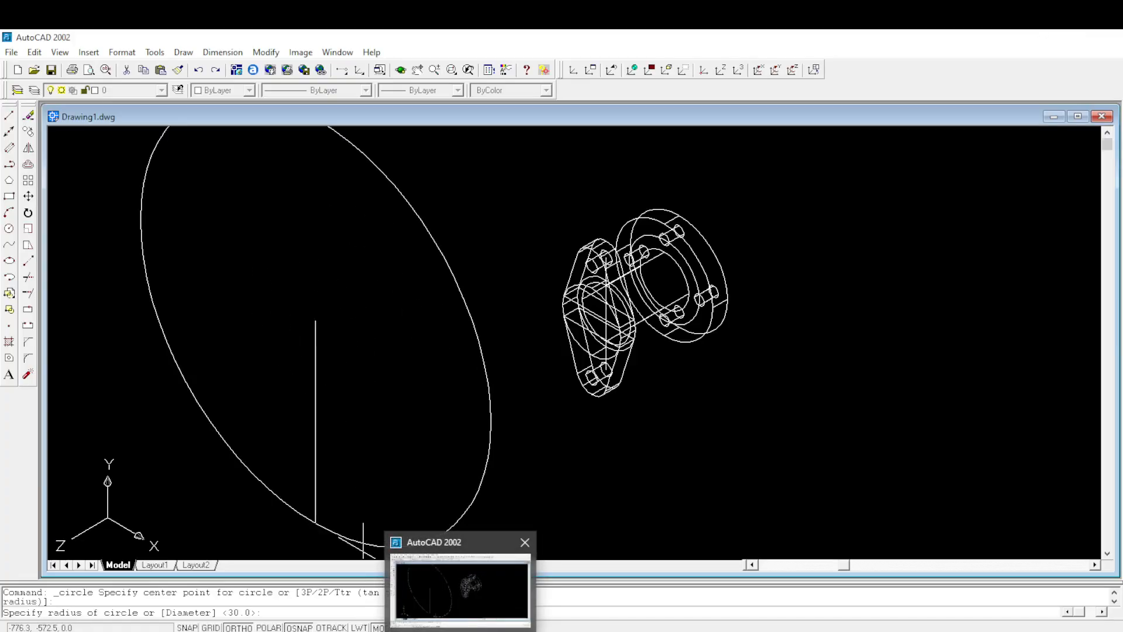
{"action": "mouse_move", "coordinate": [426, 631]}
{"action": "left_click", "coordinate": [413, 557]}
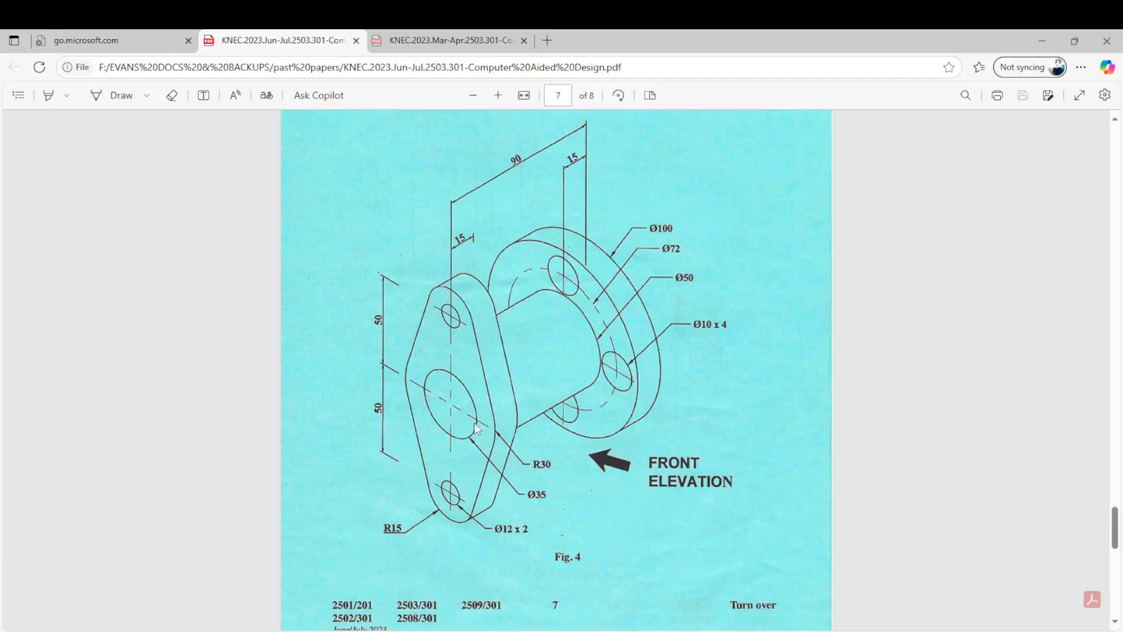
{"action": "left_click", "coordinate": [460, 576]}
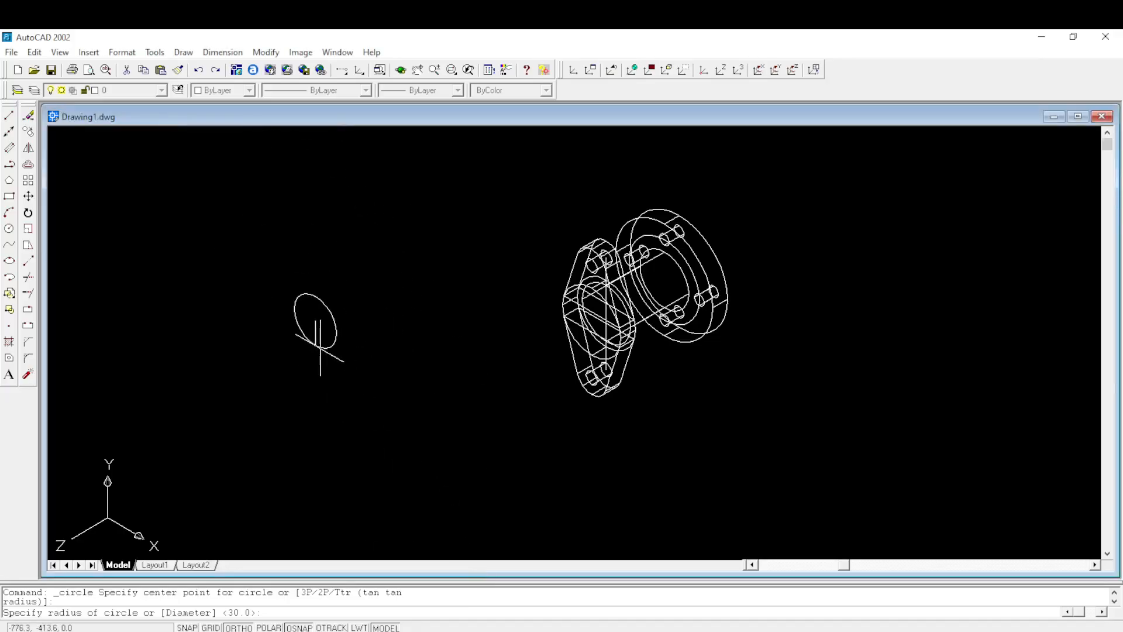
{"action": "key", "text": "Return"}
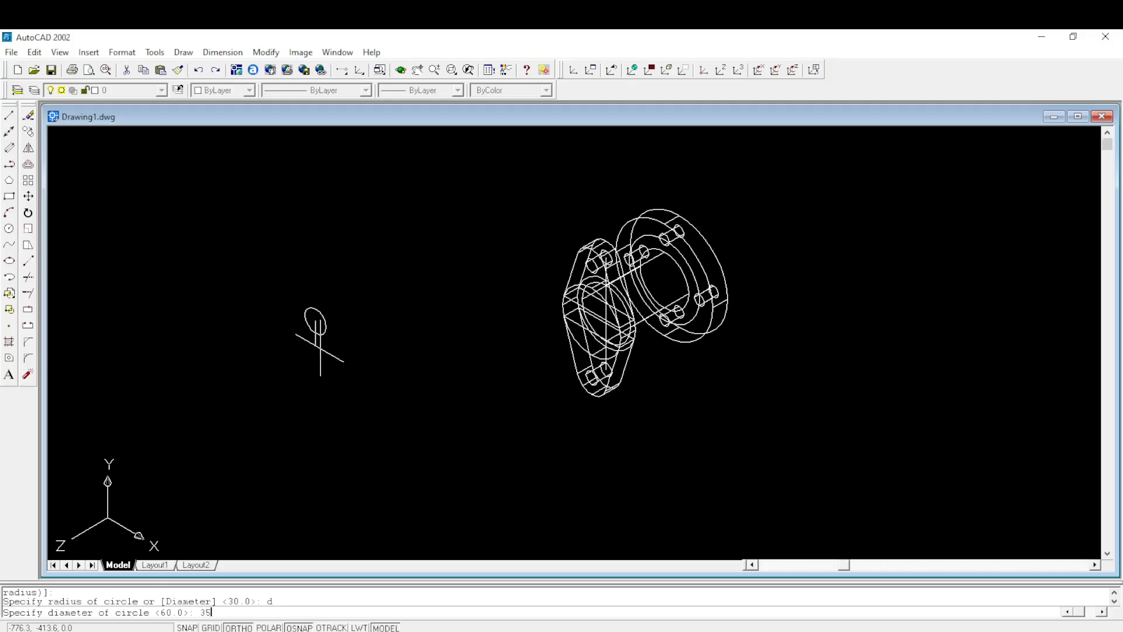
{"action": "key", "text": "Return"}
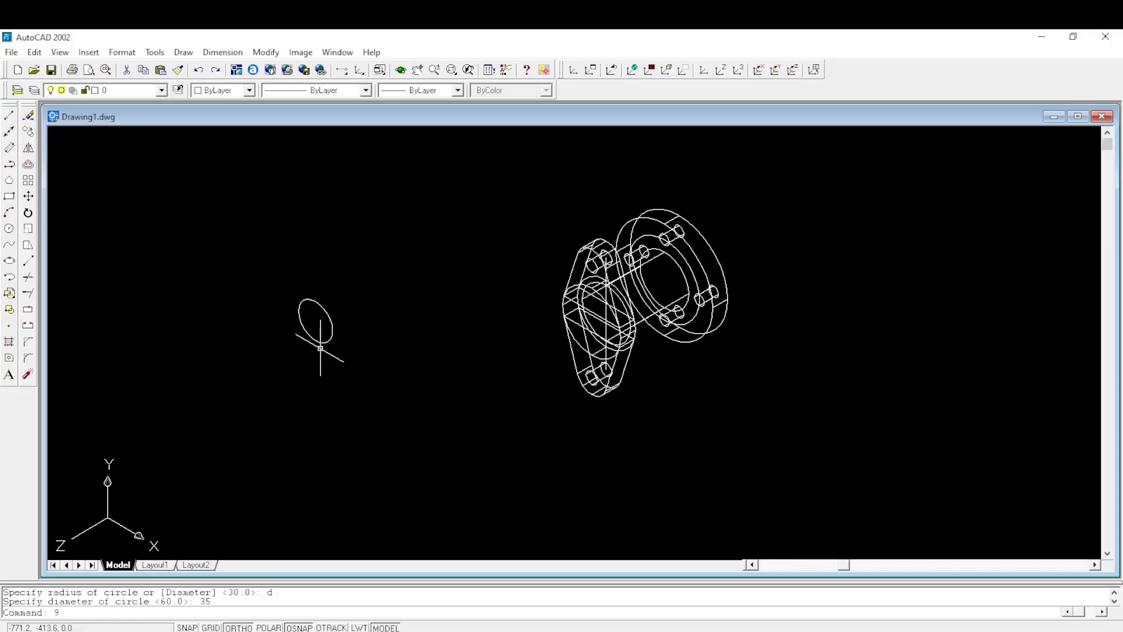
{"action": "key", "text": "Escape"}
{"action": "left_click", "coordinate": [183, 52]}
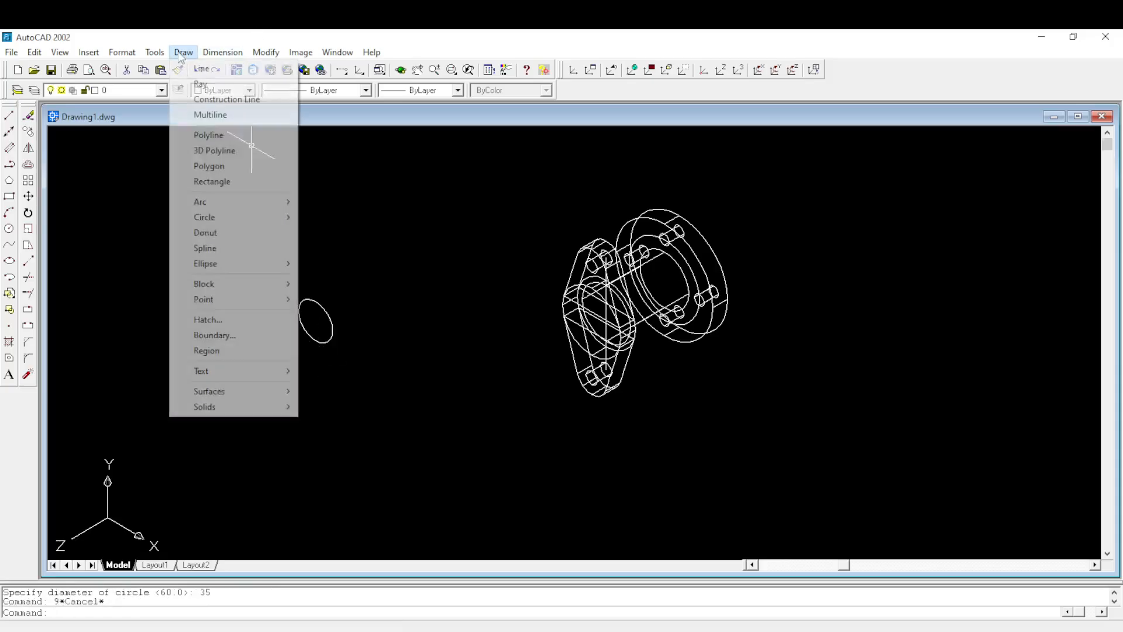
{"action": "mouse_move", "coordinate": [229, 409]}
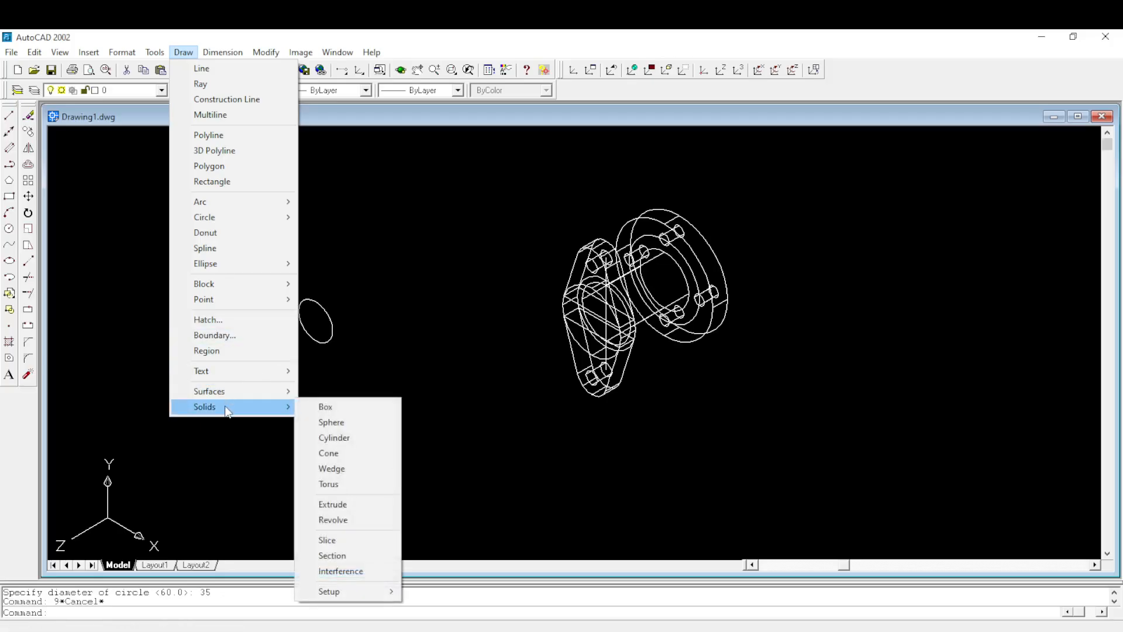
{"action": "left_click", "coordinate": [342, 519]}
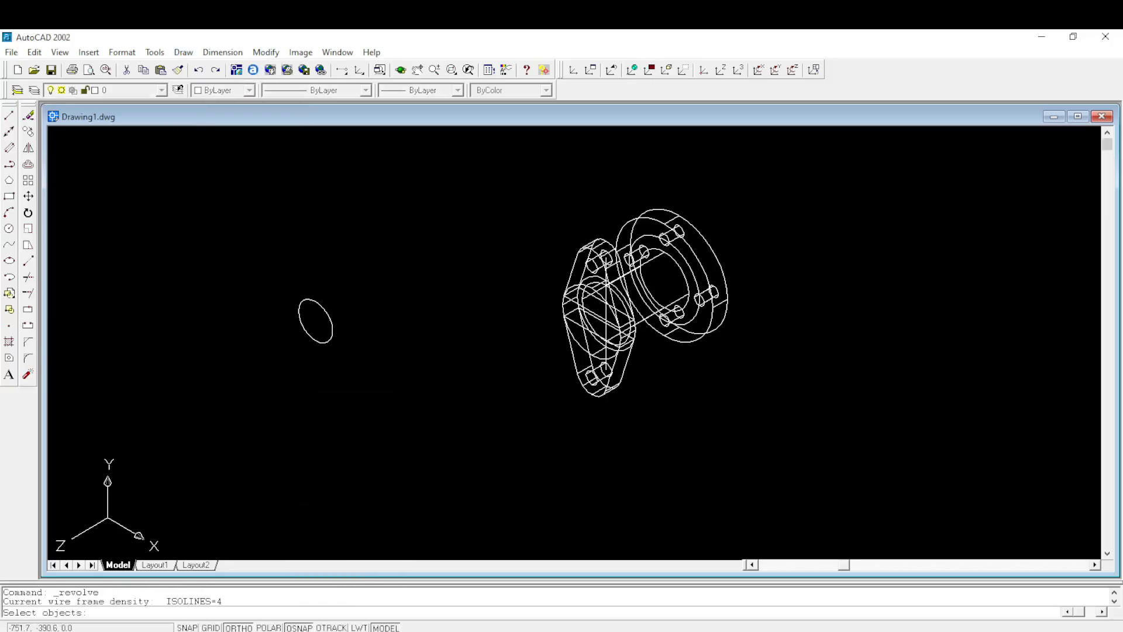
{"action": "left_click", "coordinate": [330, 320]}
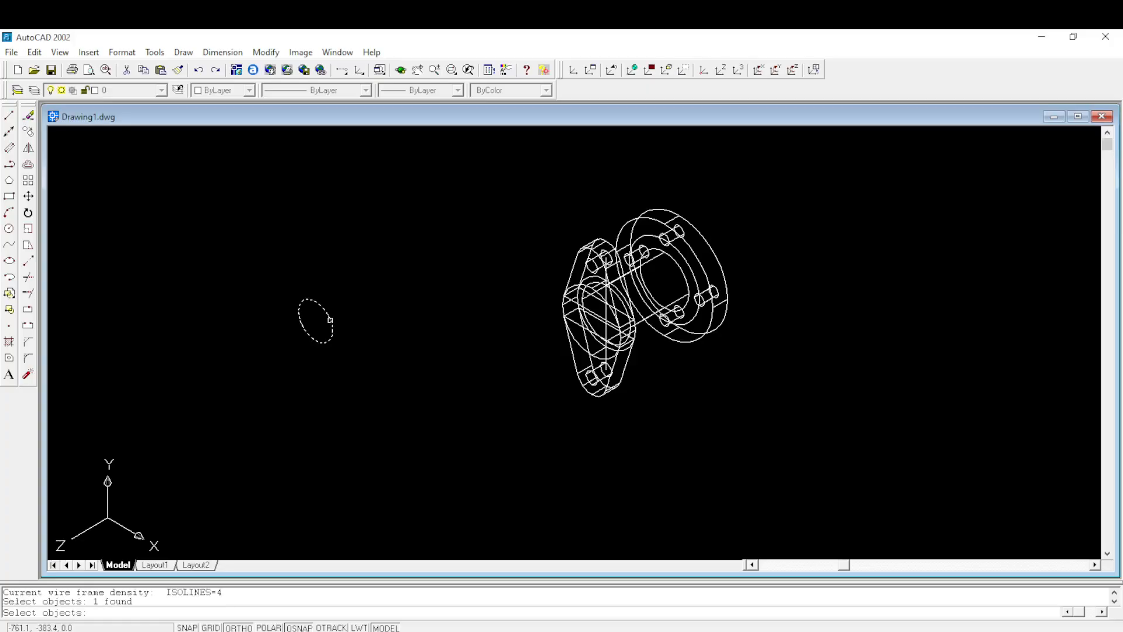
{"action": "key", "text": "Return"}
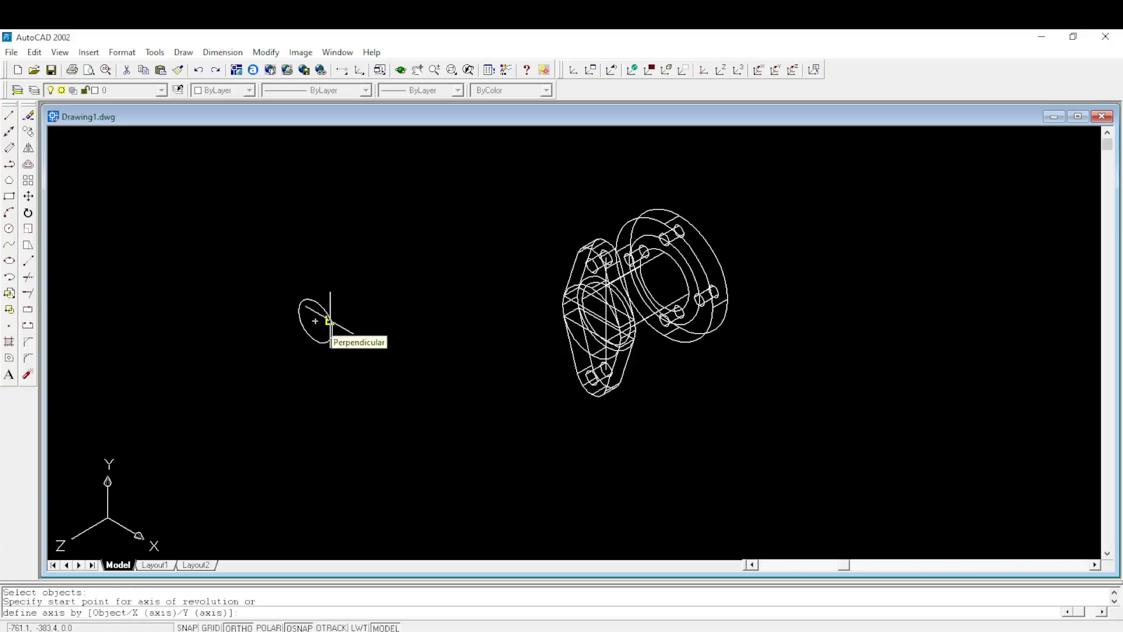
{"action": "left_click", "coordinate": [329, 320]}
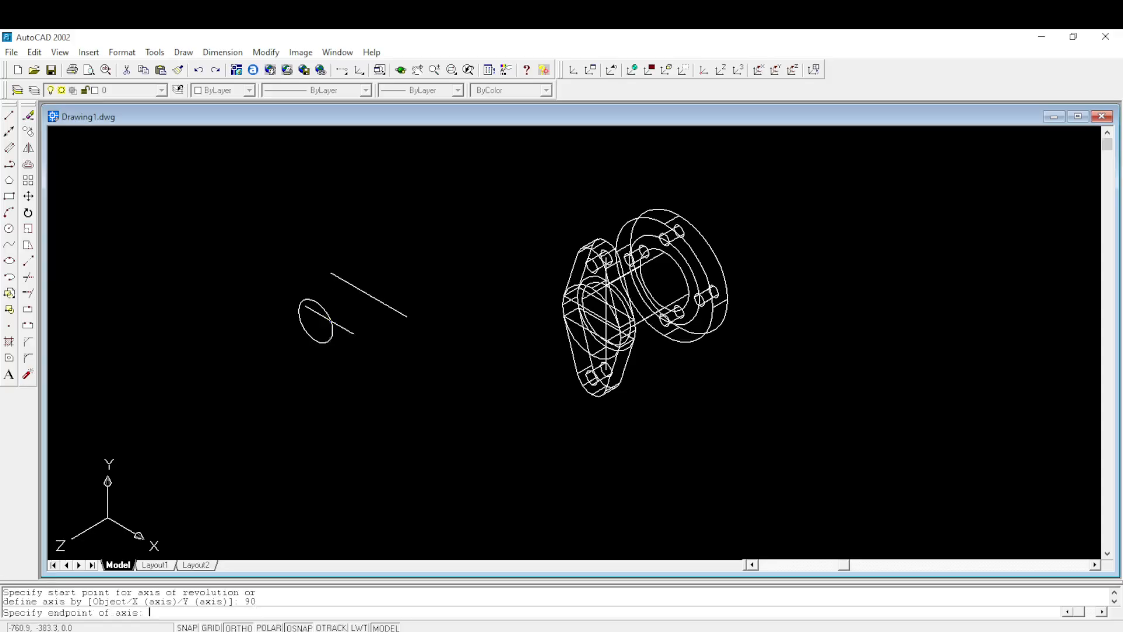
{"action": "left_click", "coordinate": [329, 319]}
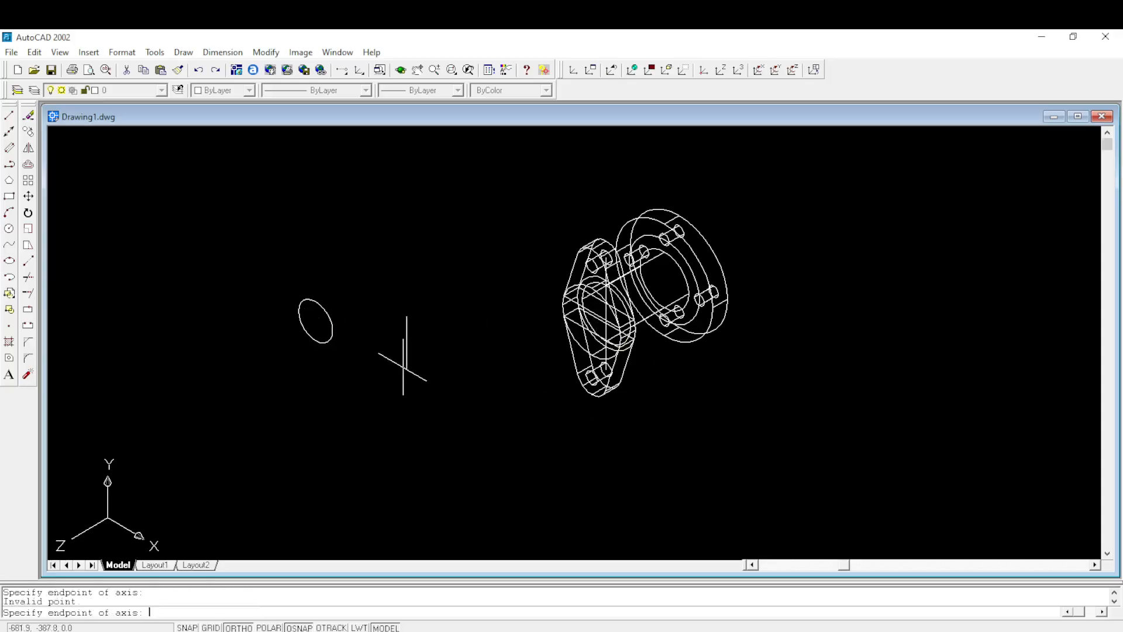
{"action": "key", "text": "Escape"}
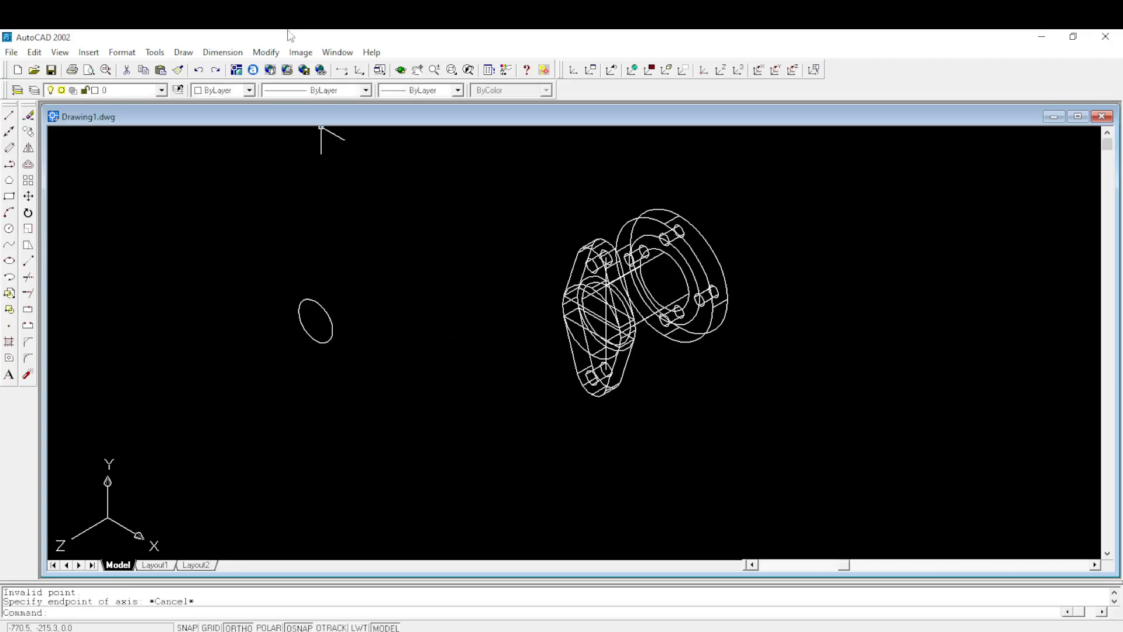
- Extrude the 35-diameter circle to a height of 90 with a taper angle of 0
{"action": "left_click", "coordinate": [183, 52]}
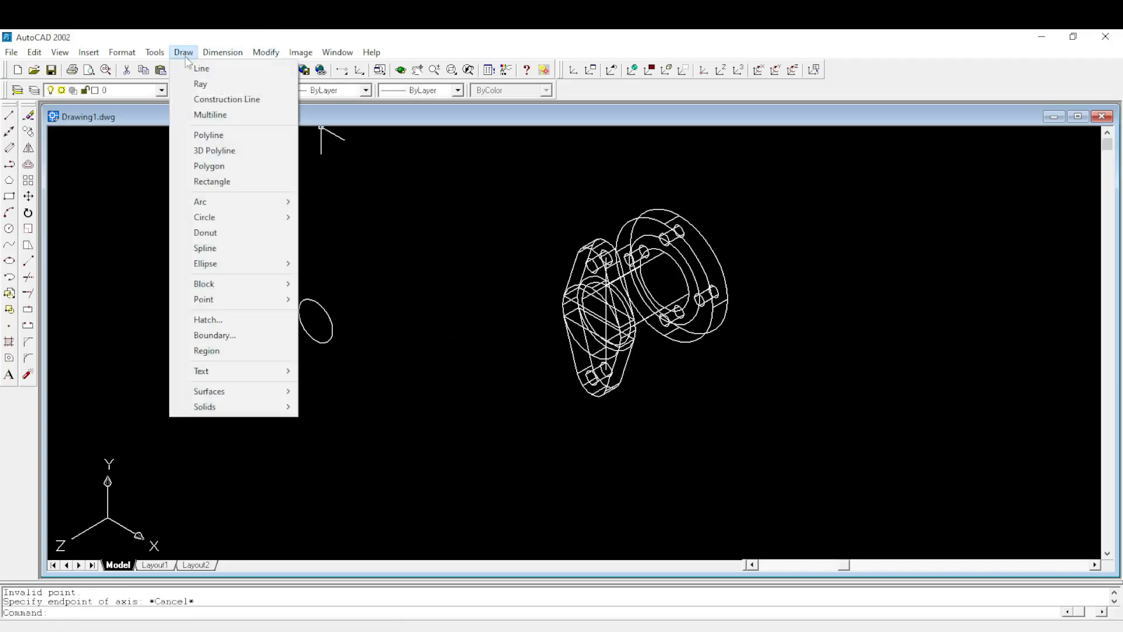
{"action": "mouse_move", "coordinate": [212, 413]}
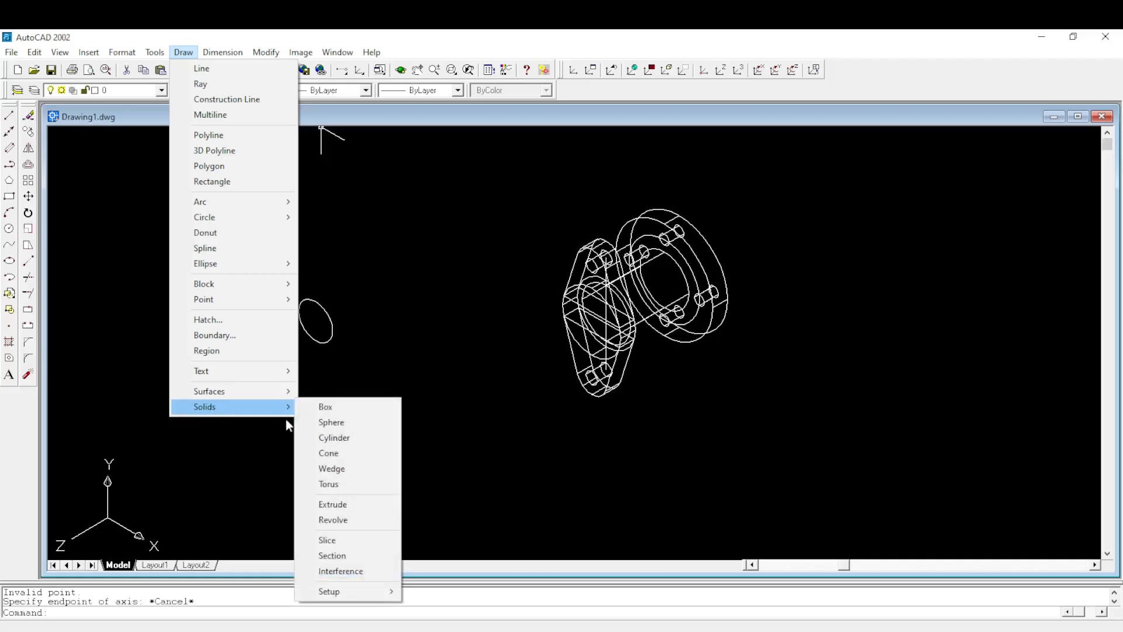
{"action": "left_click", "coordinate": [339, 504]}
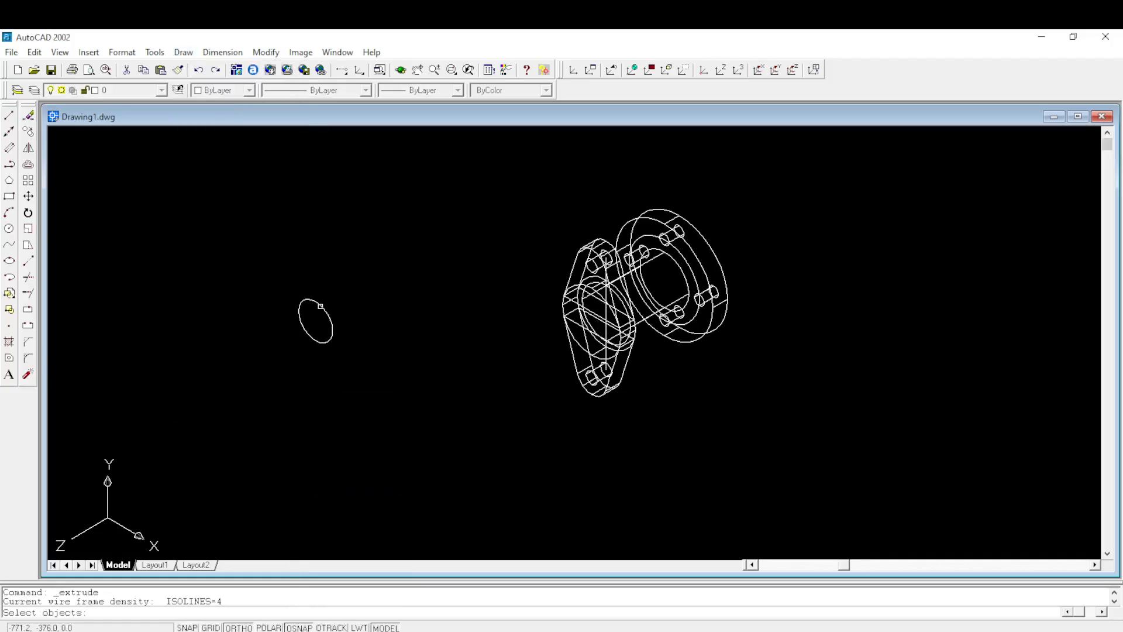
{"action": "left_click", "coordinate": [321, 306]}
{"action": "key", "text": "Return"}
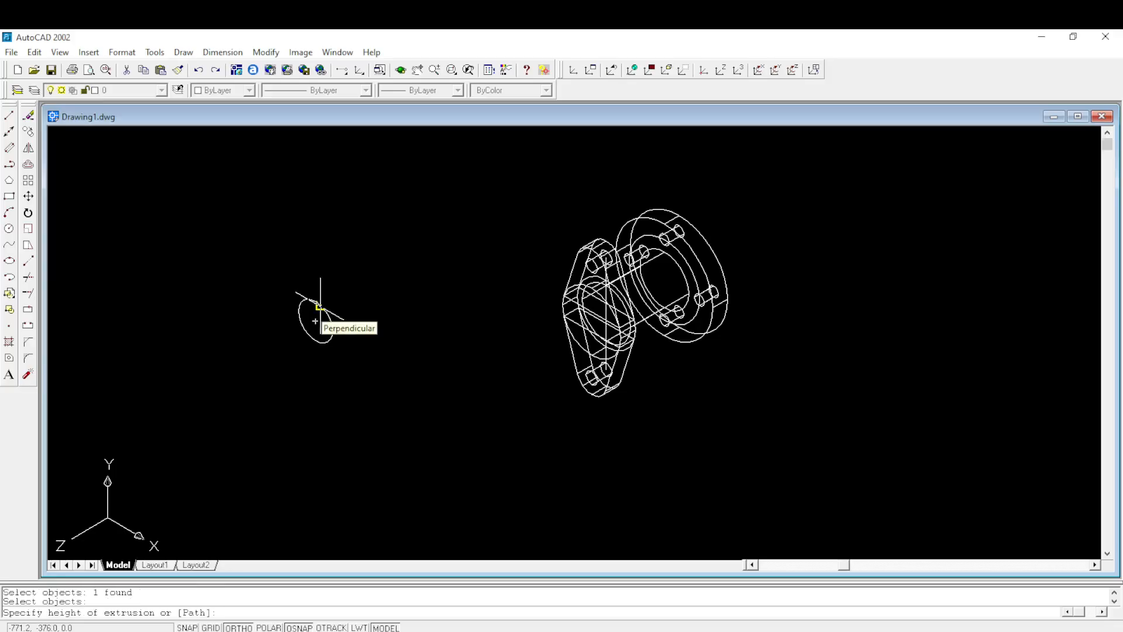
{"action": "type", "text": "90"}
{"action": "key", "text": "Return"}
{"action": "key", "text": "Return"}
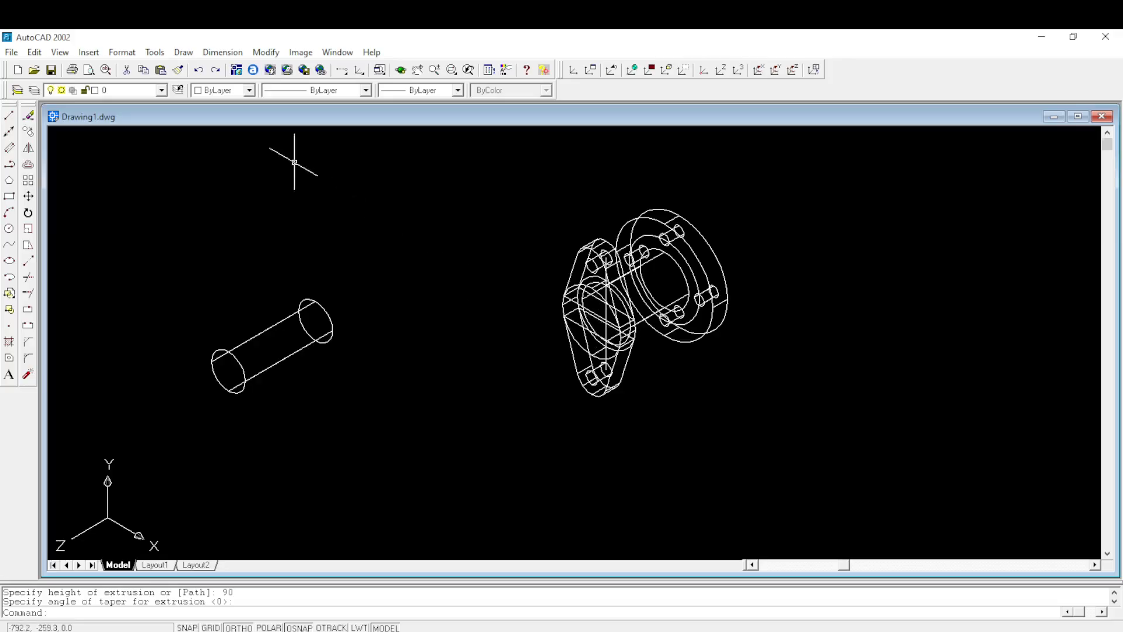
- Move the extruded bore cylinder from the centre of its front end circle to the centre of the second flange's front face
{"action": "left_click", "coordinate": [30, 197]}
{"action": "left_click", "coordinate": [243, 343]}
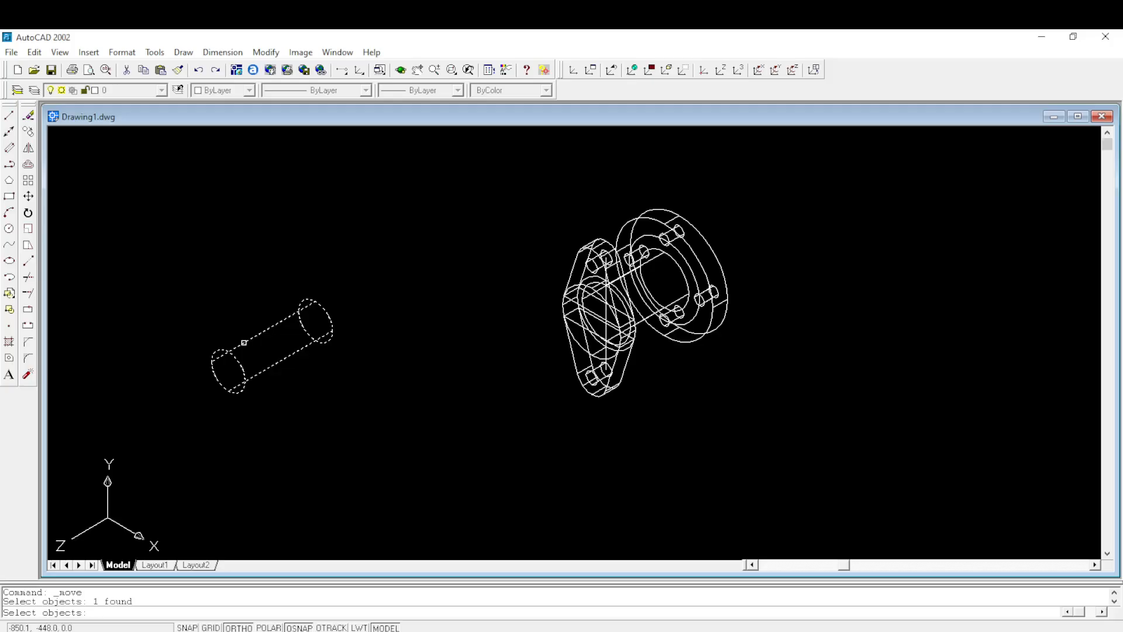
{"action": "key", "text": "Return"}
{"action": "left_click", "coordinate": [229, 371]}
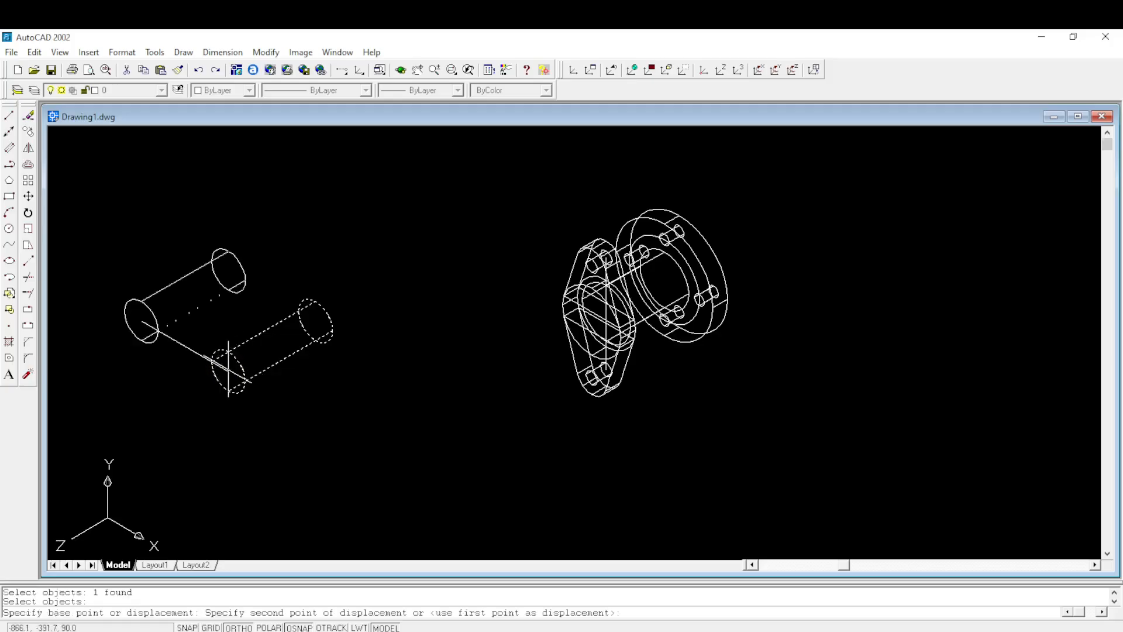
{"action": "scroll", "coordinate": [591, 321], "scroll_direction": "up", "scroll_amount": 4}
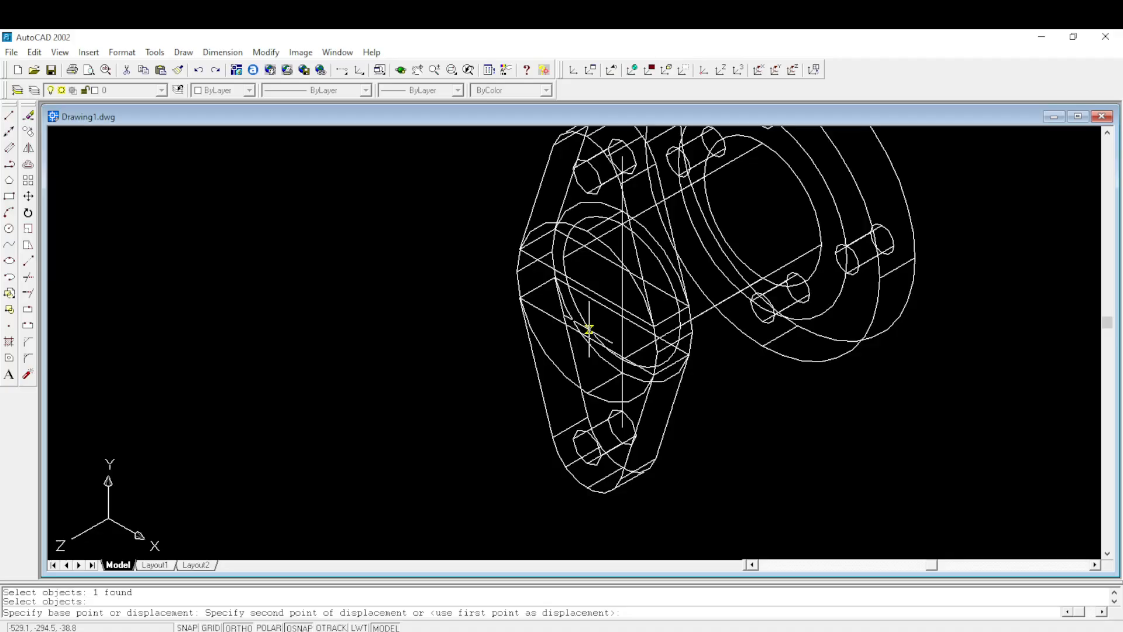
{"action": "scroll", "coordinate": [536, 339], "scroll_direction": "down", "scroll_amount": 4}
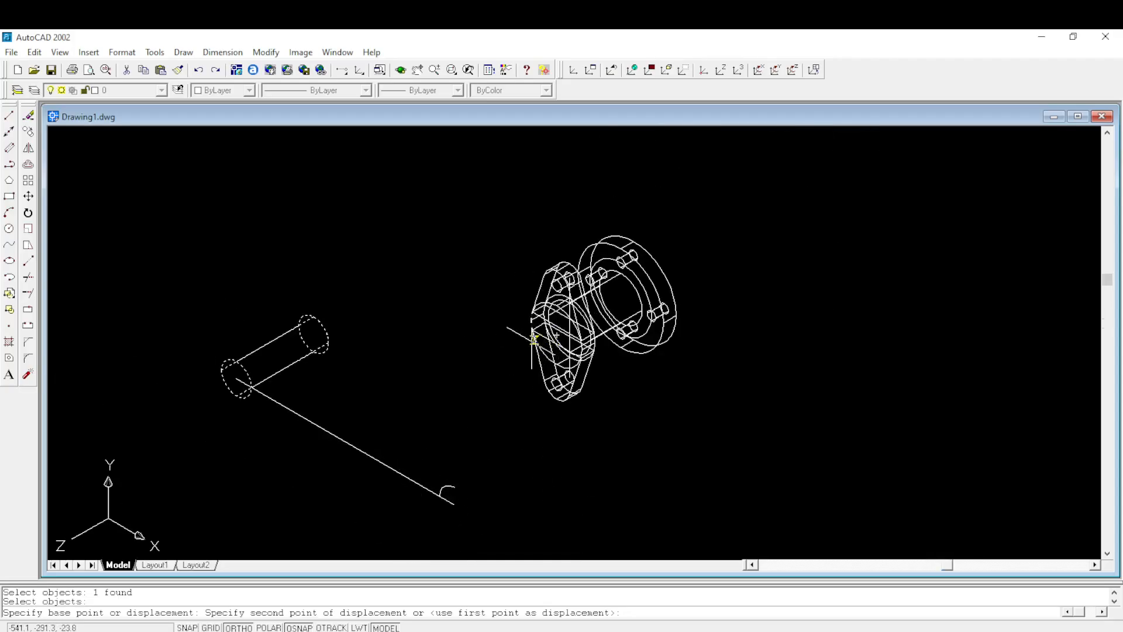
{"action": "left_click", "coordinate": [550, 336]}
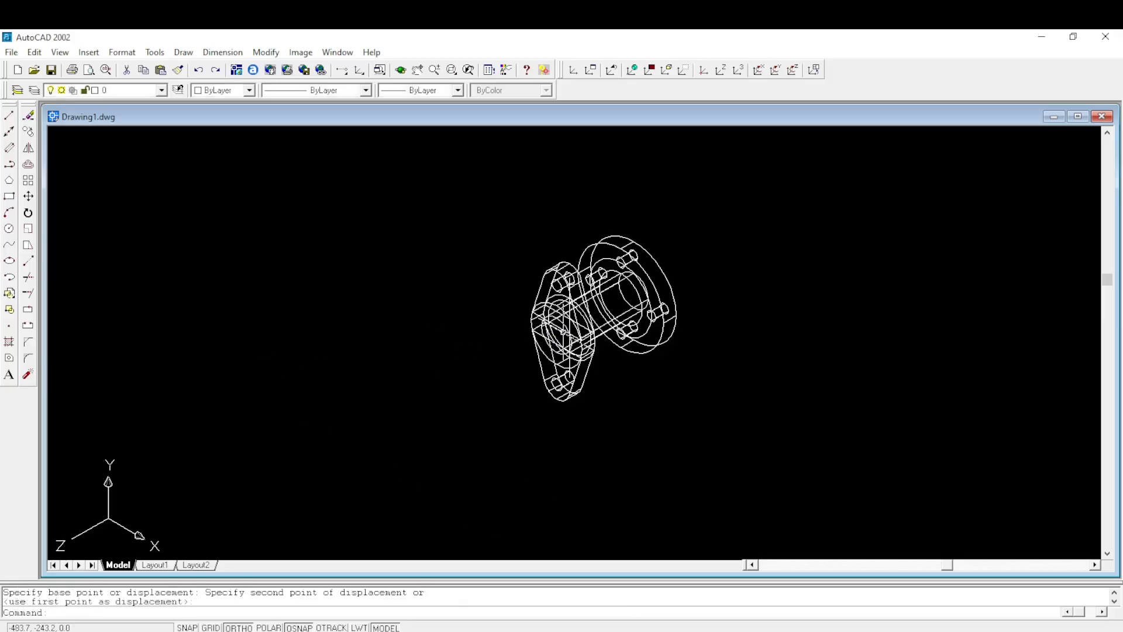
- Subtract the 35-diameter bore cylinder from the shaft, the round flange, and the second flange's body and central disc
{"action": "scroll", "coordinate": [574, 334], "scroll_direction": "up", "scroll_amount": 1}
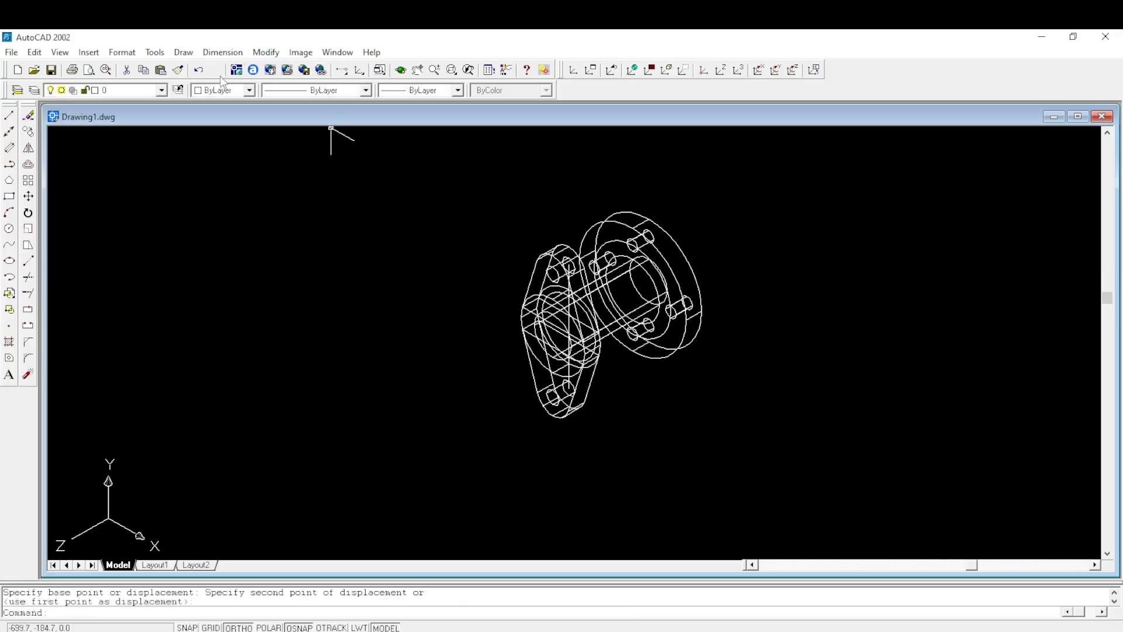
{"action": "left_click", "coordinate": [258, 54]}
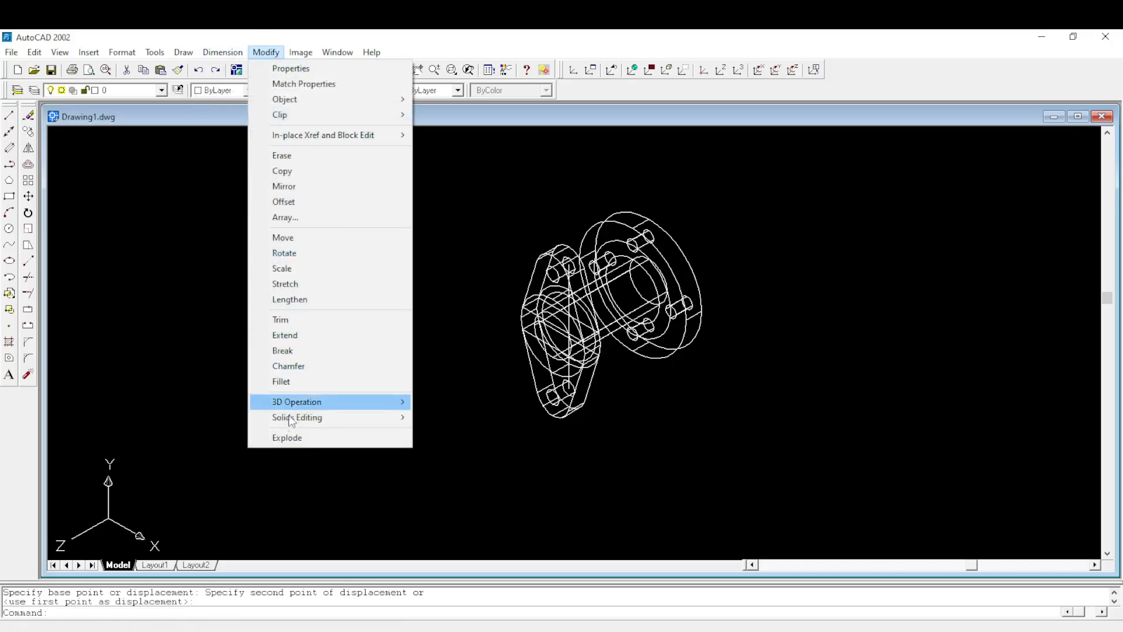
{"action": "mouse_move", "coordinate": [293, 417]}
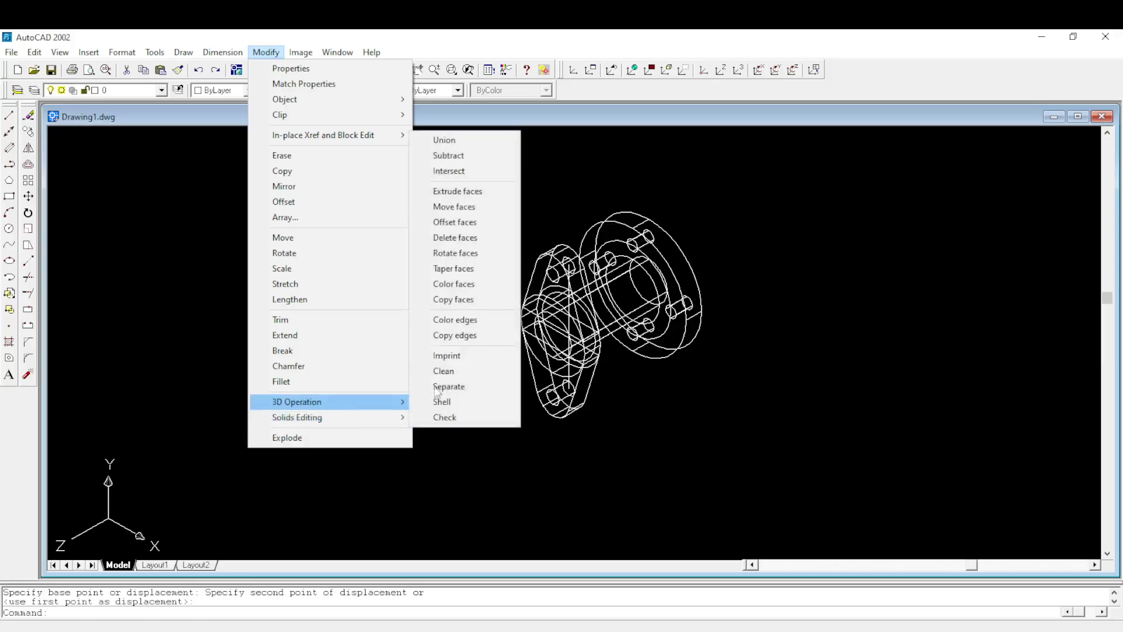
{"action": "left_click", "coordinate": [452, 156]}
{"action": "scroll", "coordinate": [572, 379], "scroll_direction": "up", "scroll_amount": 2}
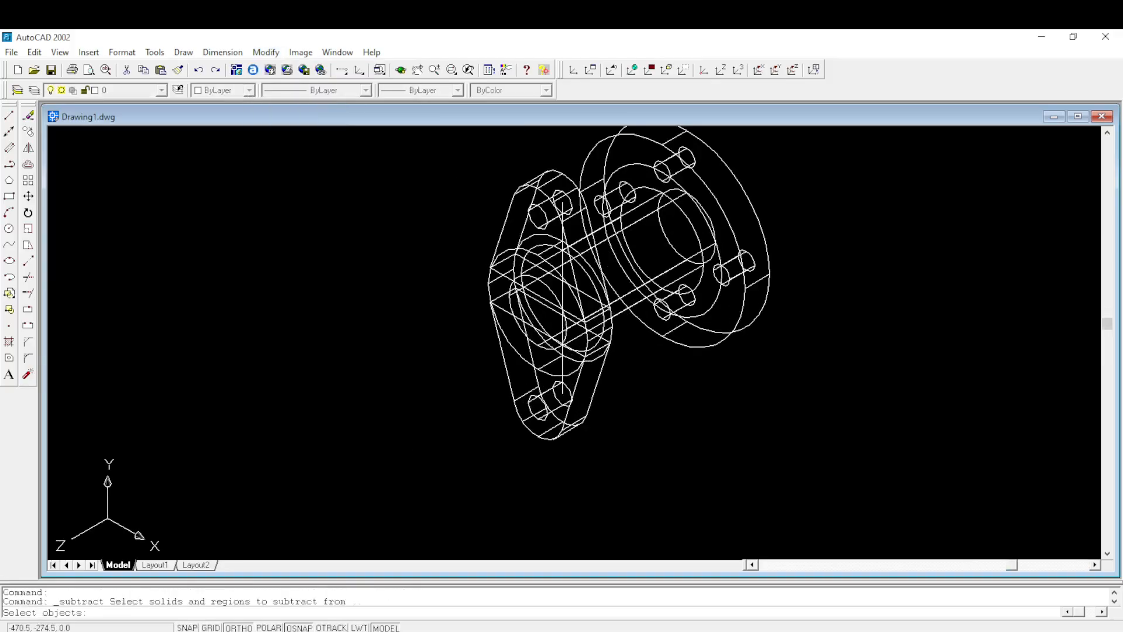
{"action": "scroll", "coordinate": [623, 308], "scroll_direction": "up", "scroll_amount": 2}
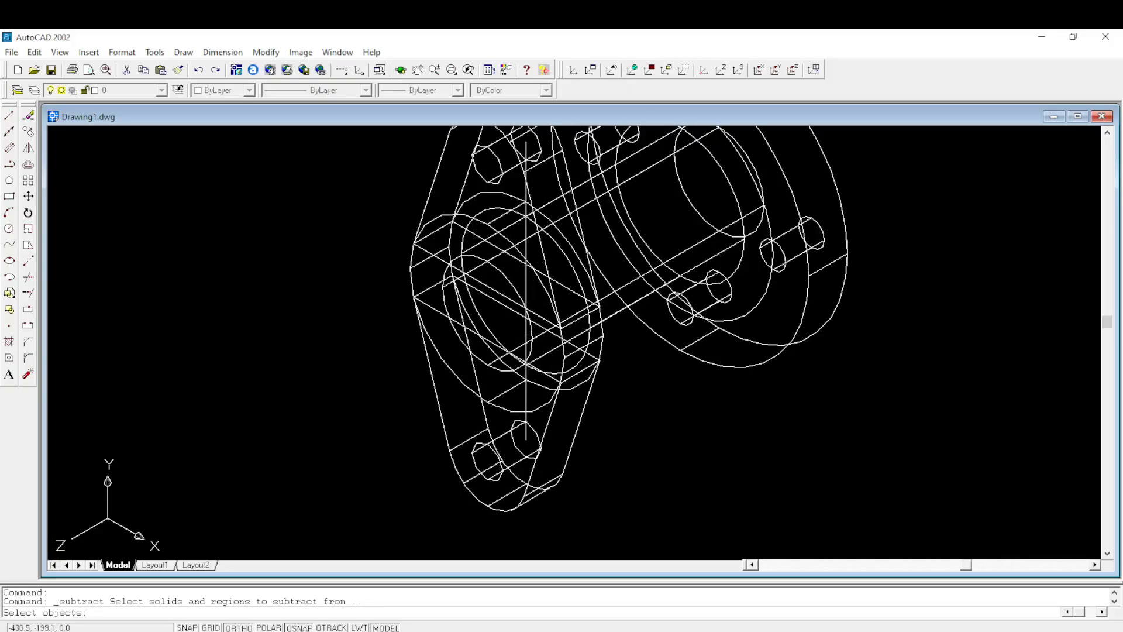
{"action": "scroll", "coordinate": [608, 220], "scroll_direction": "down", "scroll_amount": 3}
{"action": "scroll", "coordinate": [608, 219], "scroll_direction": "up", "scroll_amount": 2}
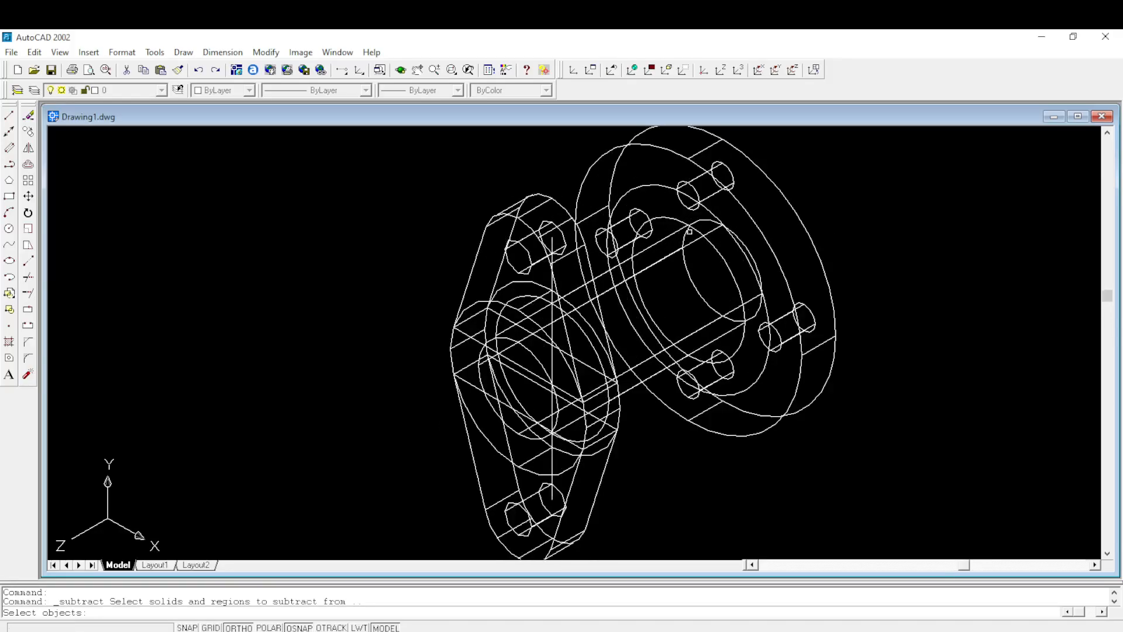
{"action": "scroll", "coordinate": [688, 232], "scroll_direction": "up", "scroll_amount": 4}
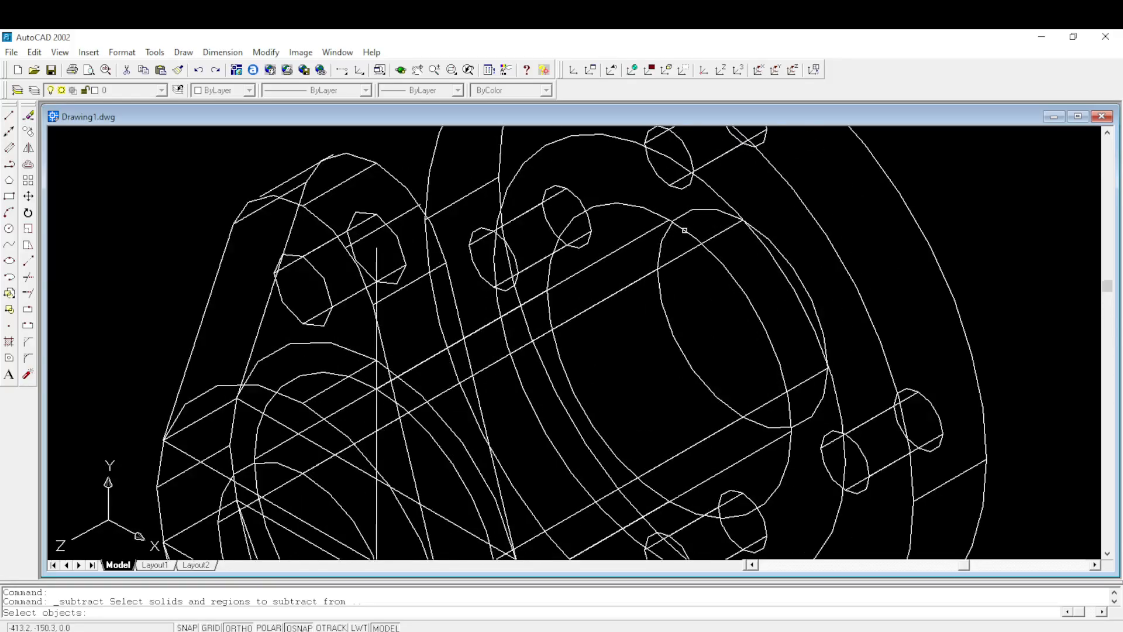
{"action": "left_click", "coordinate": [684, 231]}
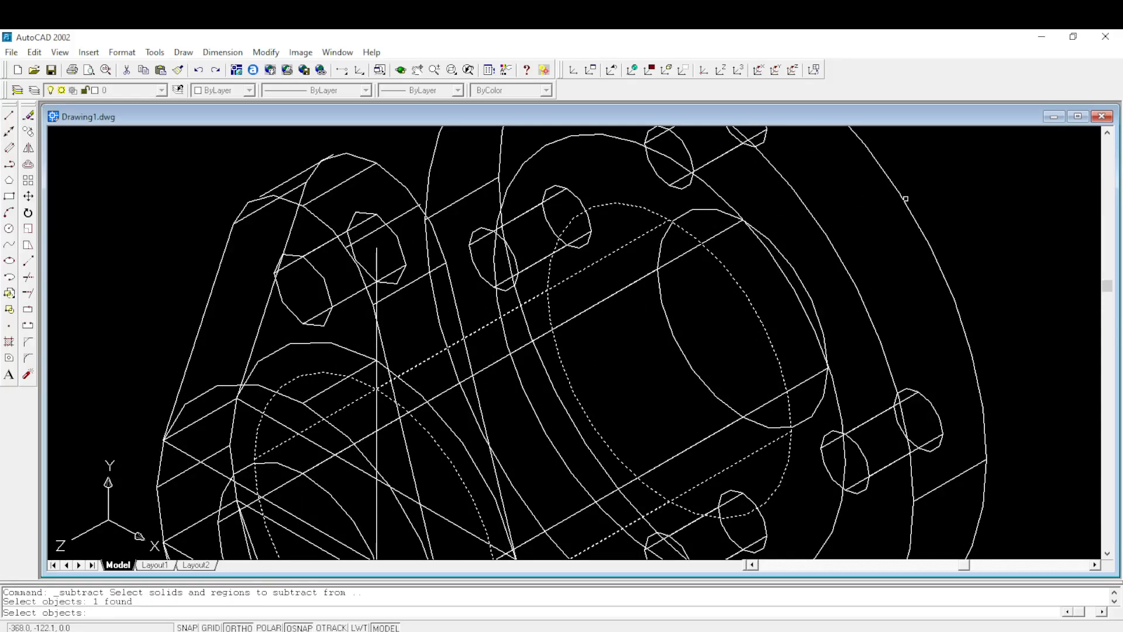
{"action": "left_click", "coordinate": [905, 199]}
{"action": "scroll", "coordinate": [905, 198], "scroll_direction": "down", "scroll_amount": 4}
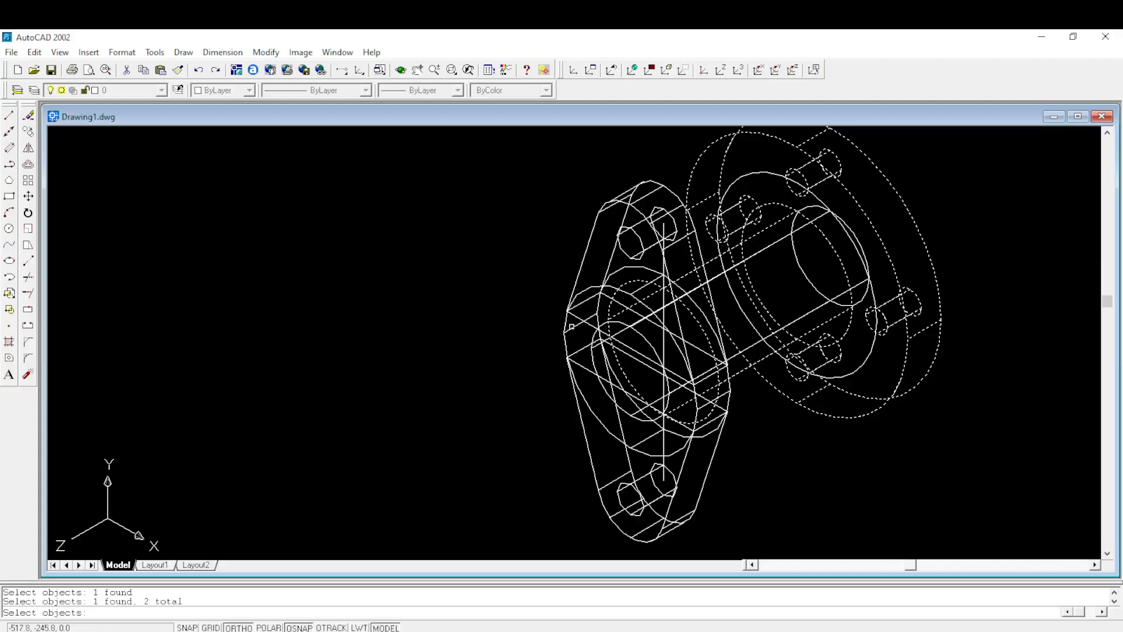
{"action": "scroll", "coordinate": [572, 326], "scroll_direction": "up", "scroll_amount": 3}
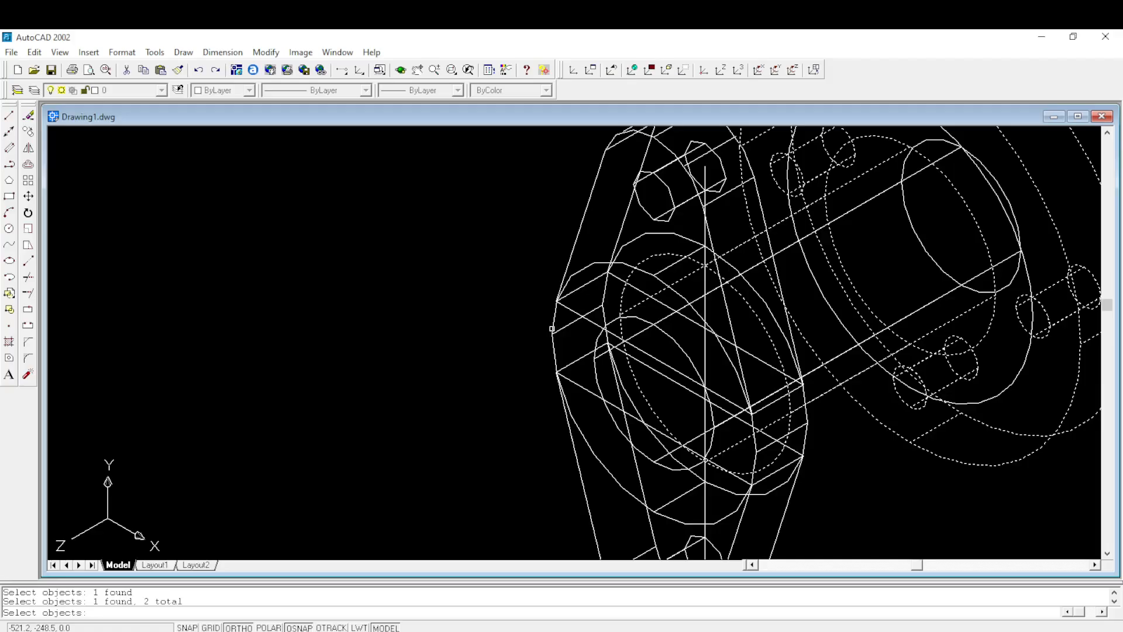
{"action": "left_click", "coordinate": [552, 328]}
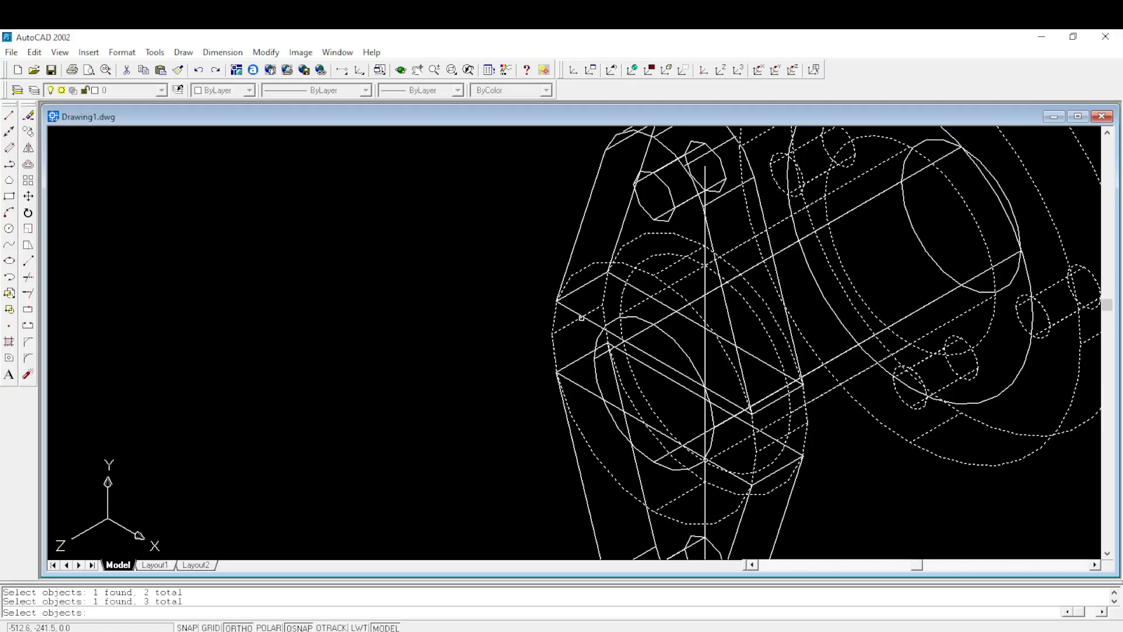
{"action": "left_click", "coordinate": [581, 316]}
{"action": "left_click", "coordinate": [577, 235]}
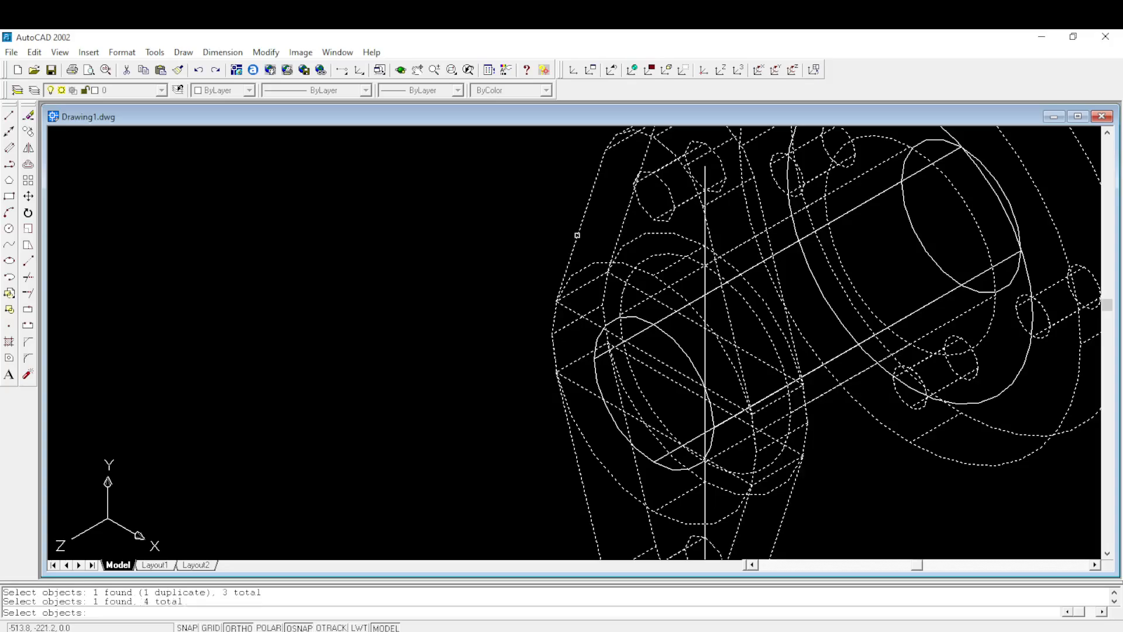
{"action": "key", "text": "Return"}
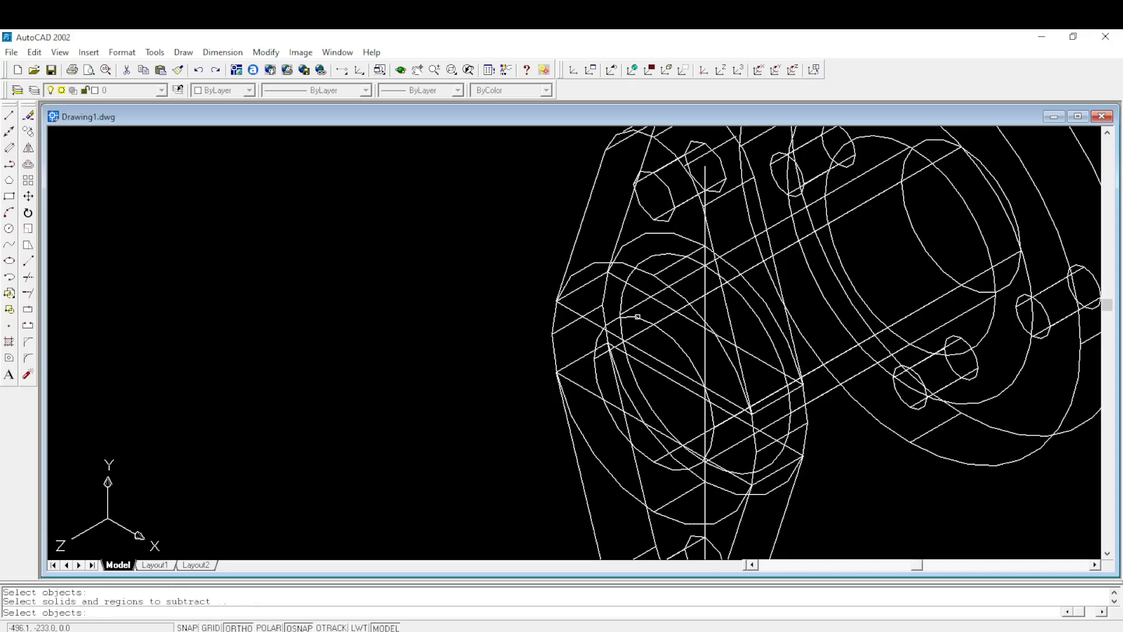
{"action": "left_click", "coordinate": [640, 317]}
{"action": "key", "text": "Return"}
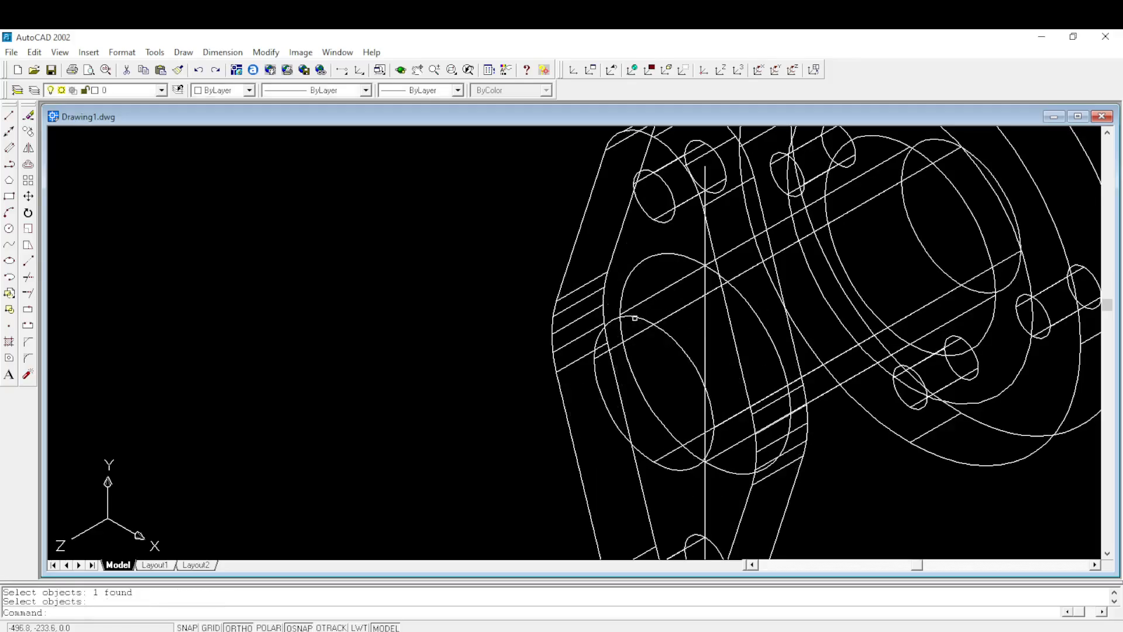
- Erase the leftover vertical centre line on the second flange
{"action": "scroll", "coordinate": [619, 326], "scroll_direction": "down", "scroll_amount": 2}
{"action": "scroll", "coordinate": [619, 326], "scroll_direction": "up", "scroll_amount": 1}
{"action": "scroll", "coordinate": [619, 326], "scroll_direction": "down", "scroll_amount": 1}
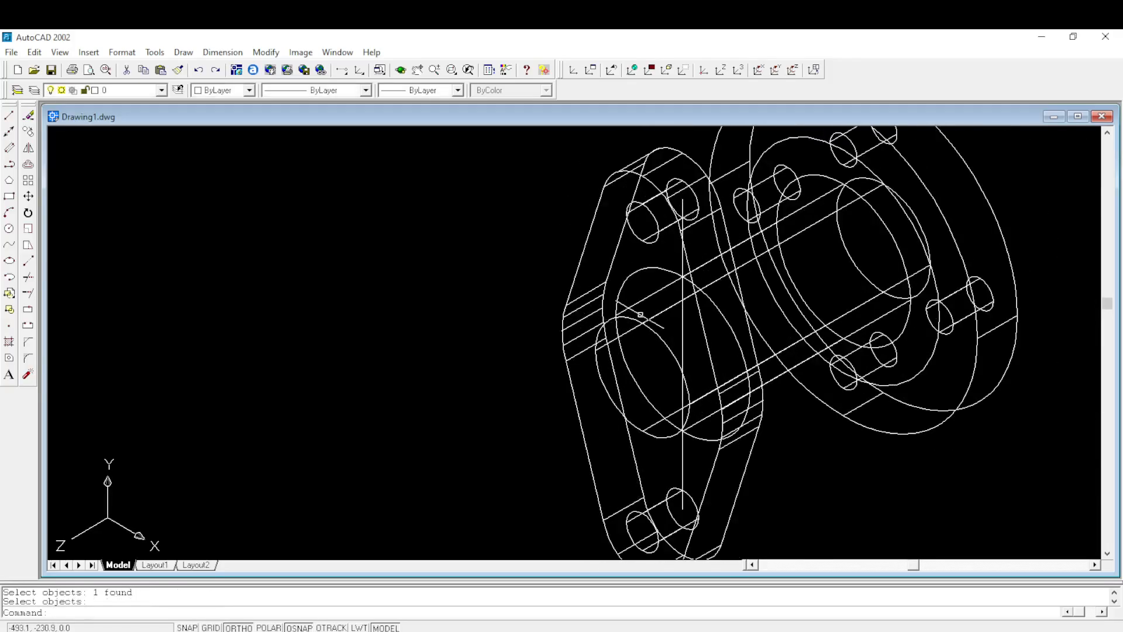
{"action": "left_click", "coordinate": [682, 324]}
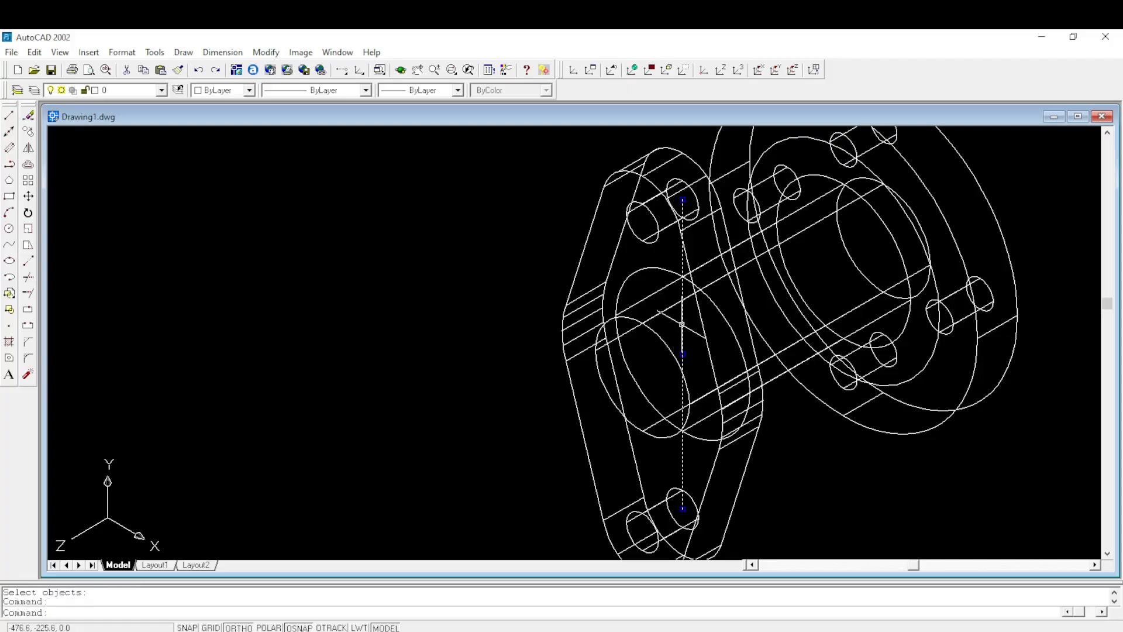
{"action": "key", "text": "Delete"}
{"action": "scroll", "coordinate": [655, 358], "scroll_direction": "down", "scroll_amount": 2}
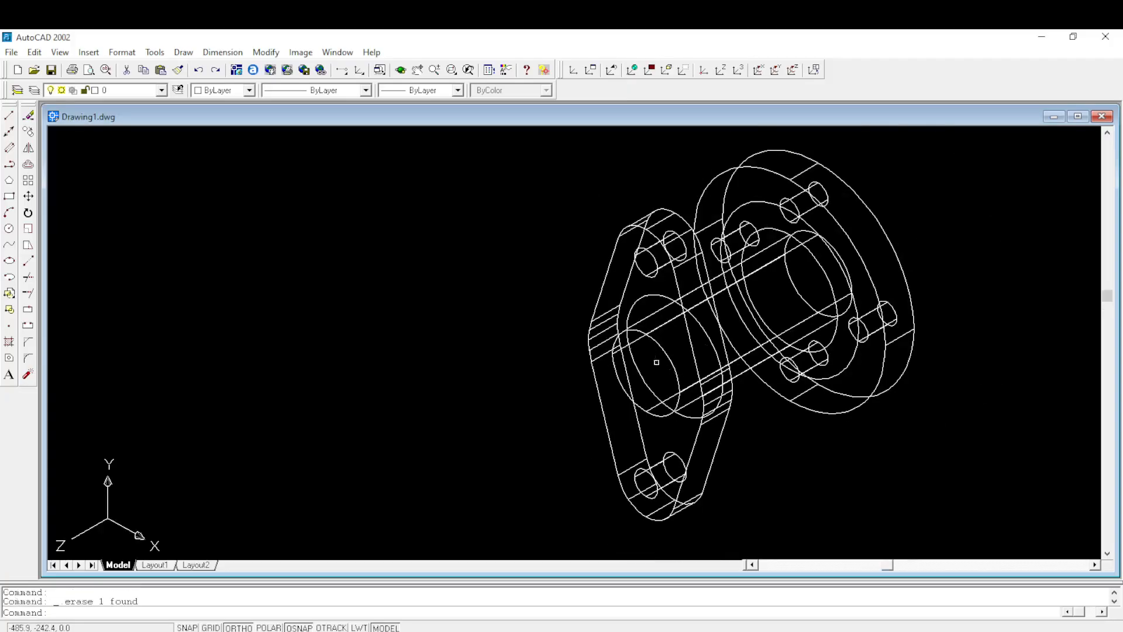
- Apply Gouraud shading to the model and orbit it in 3D to inspect both flanges, the shaft and the through bore
{"action": "middle_click_drag", "start_coordinate": [729, 363], "coordinate": [598, 321]}
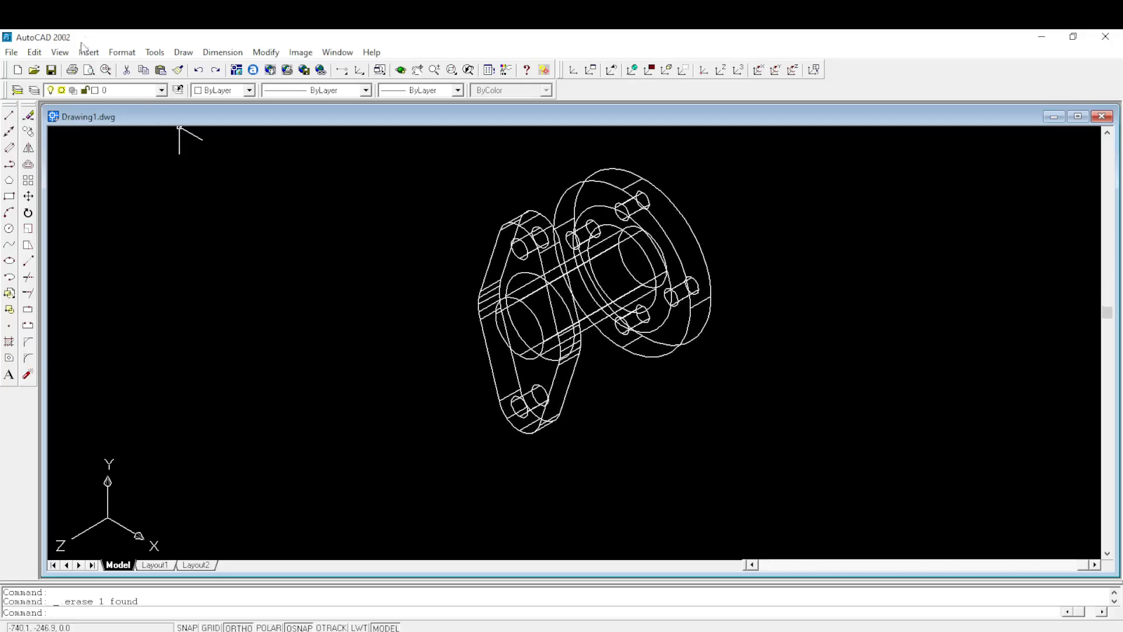
{"action": "left_click", "coordinate": [67, 55]}
{"action": "mouse_move", "coordinate": [143, 268]}
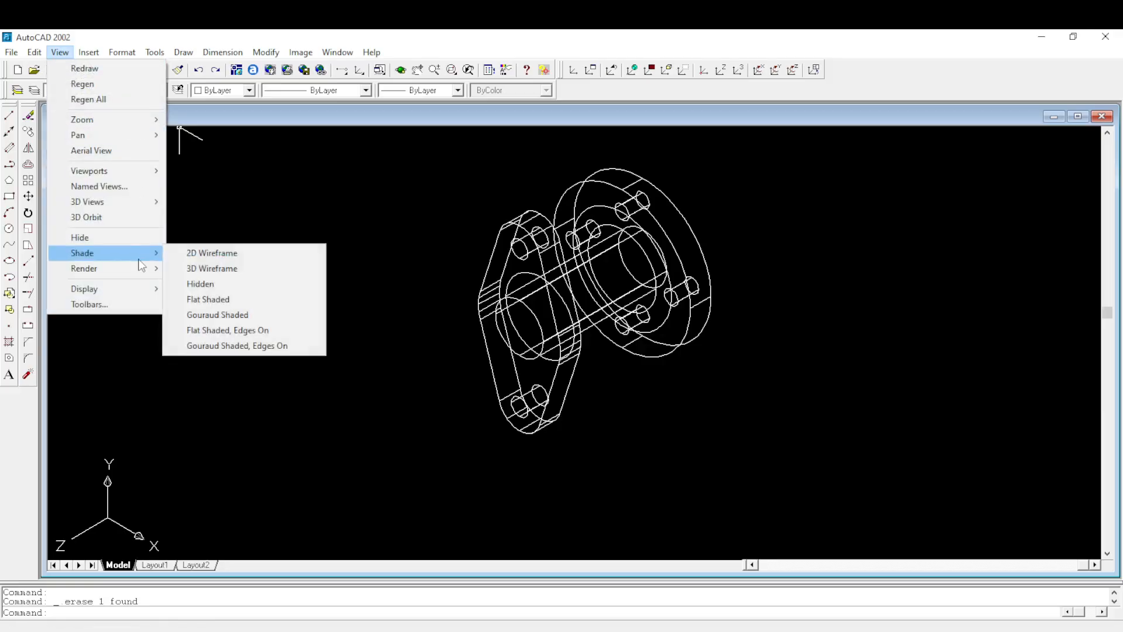
{"action": "left_click", "coordinate": [216, 314]}
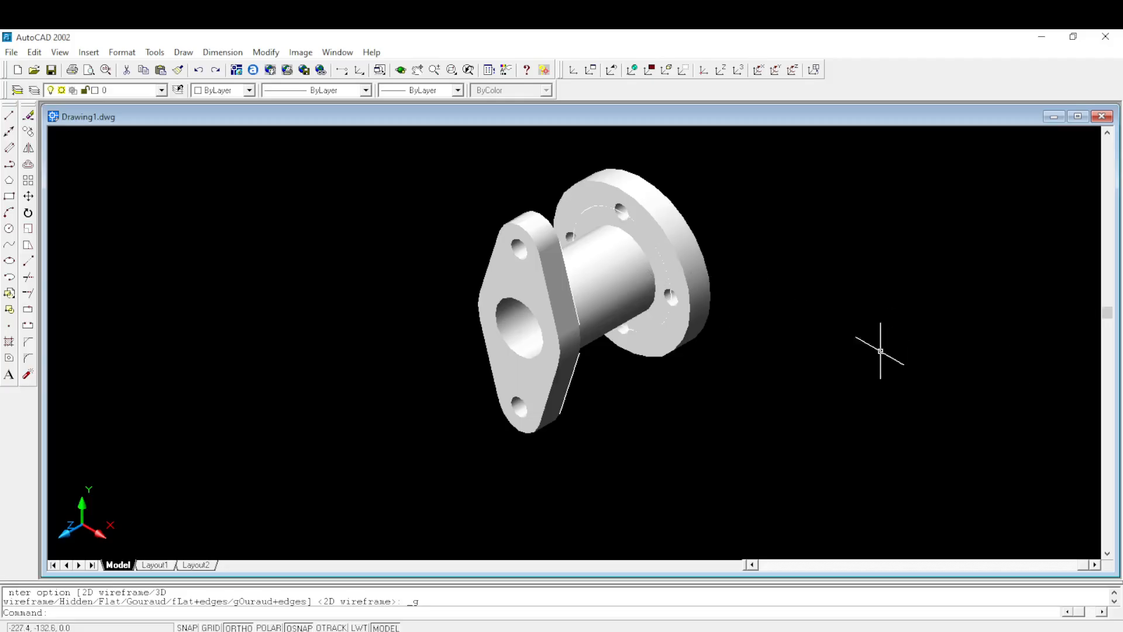
{"action": "left_click", "coordinate": [61, 52]}
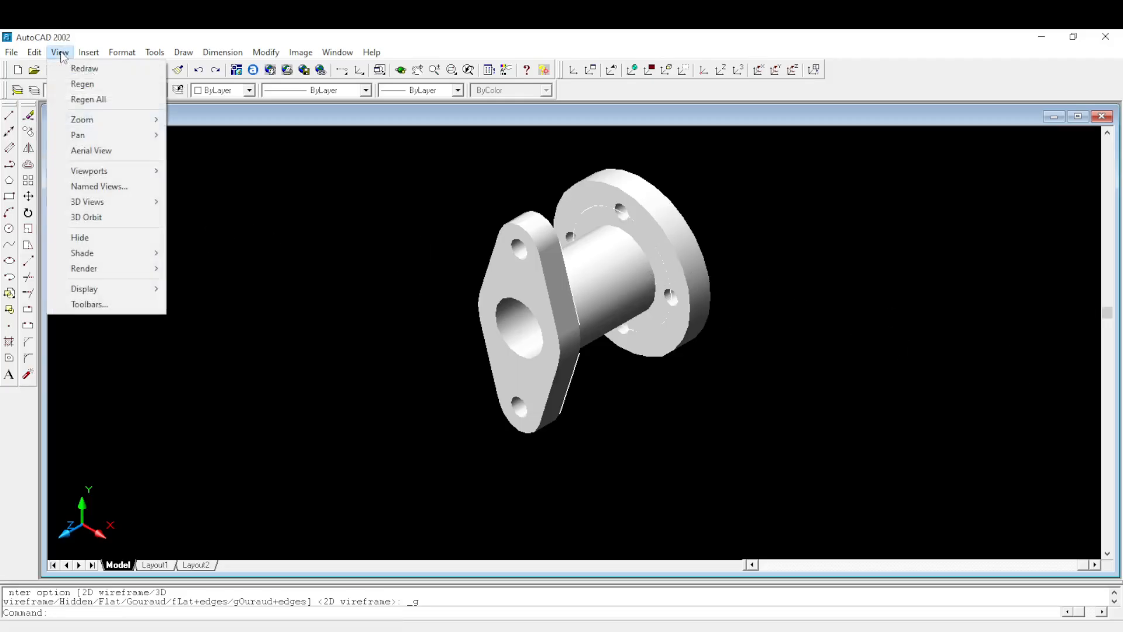
{"action": "left_click", "coordinate": [94, 217]}
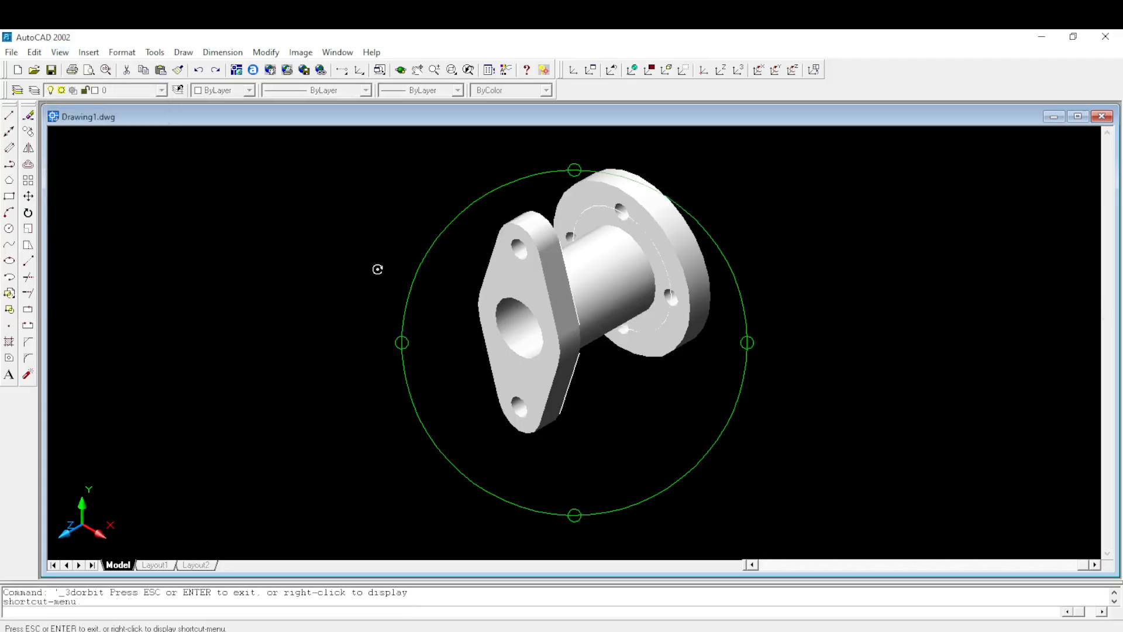
{"action": "left_click_drag", "start_coordinate": [398, 344], "coordinate": [417, 366]}
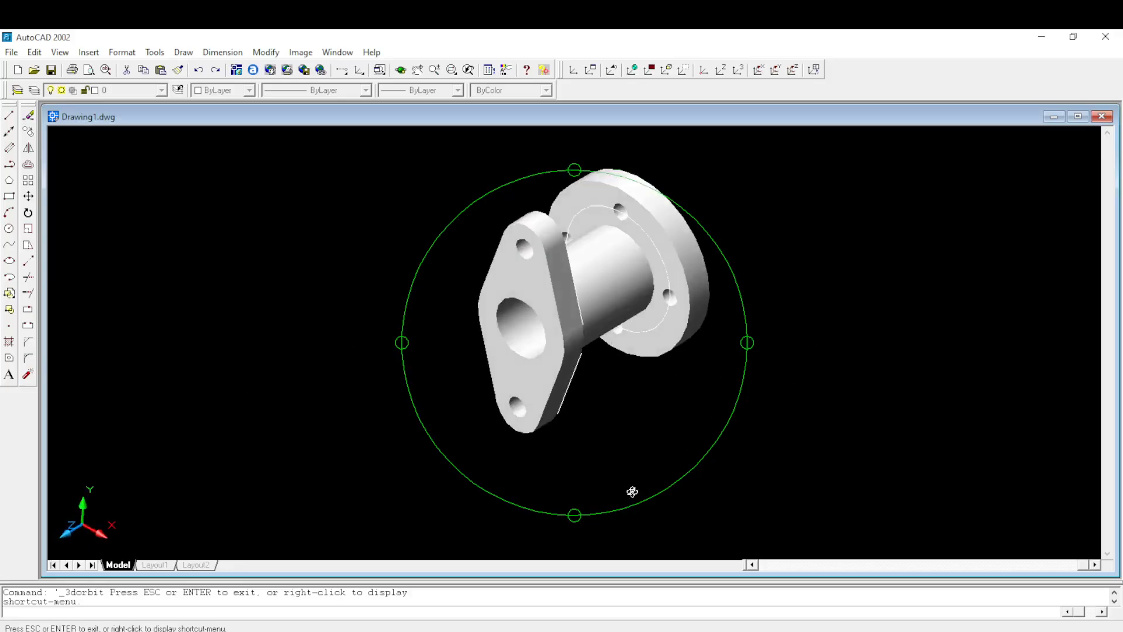
{"action": "left_click_drag", "start_coordinate": [571, 514], "coordinate": [766, 398]}
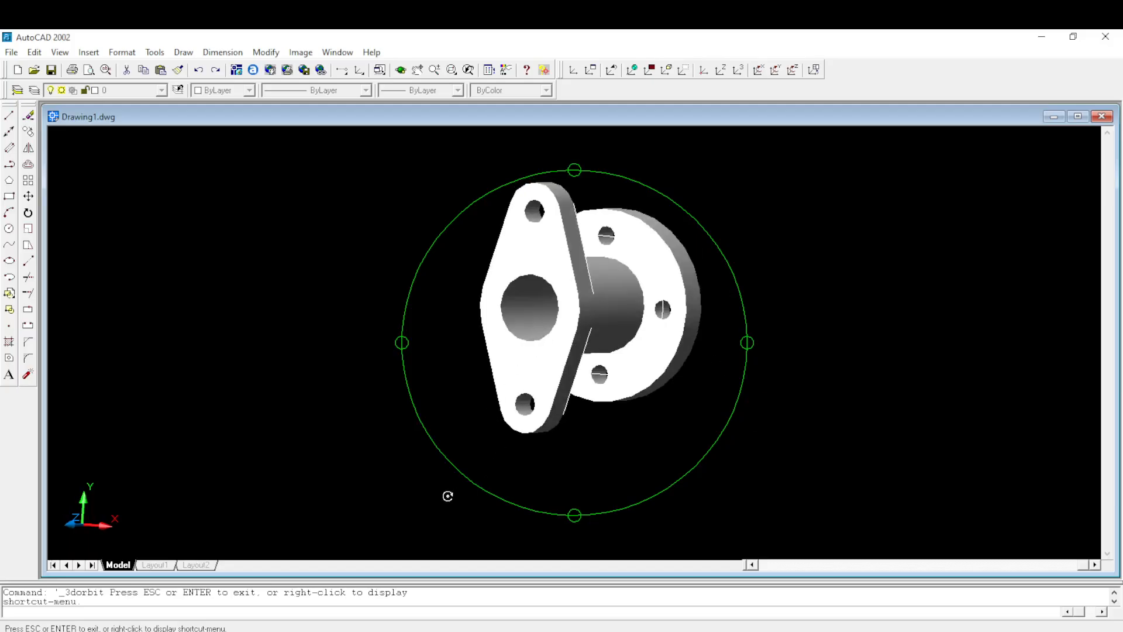
{"action": "left_click_drag", "start_coordinate": [572, 332], "coordinate": [753, 351]}
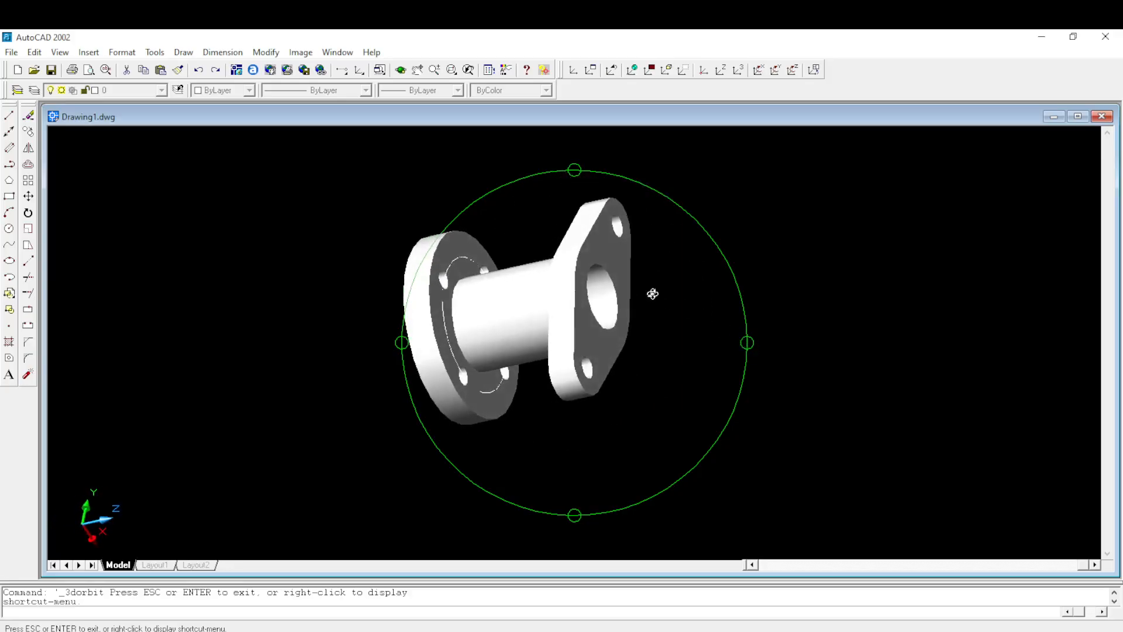
{"action": "left_click", "coordinate": [59, 52]}
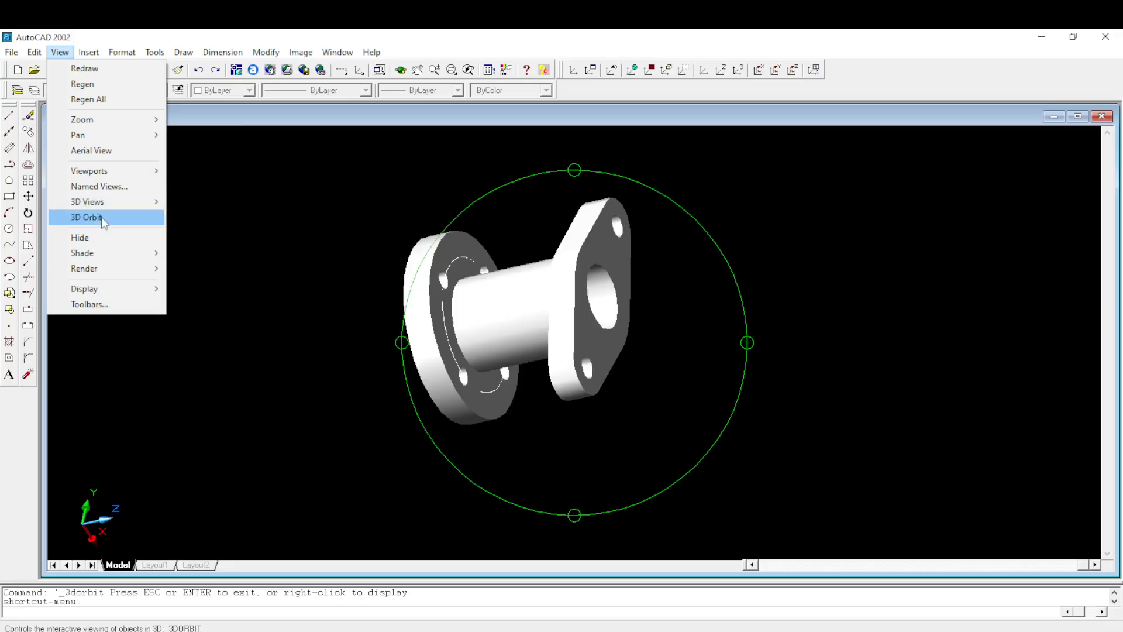
{"action": "mouse_move", "coordinate": [109, 207]}
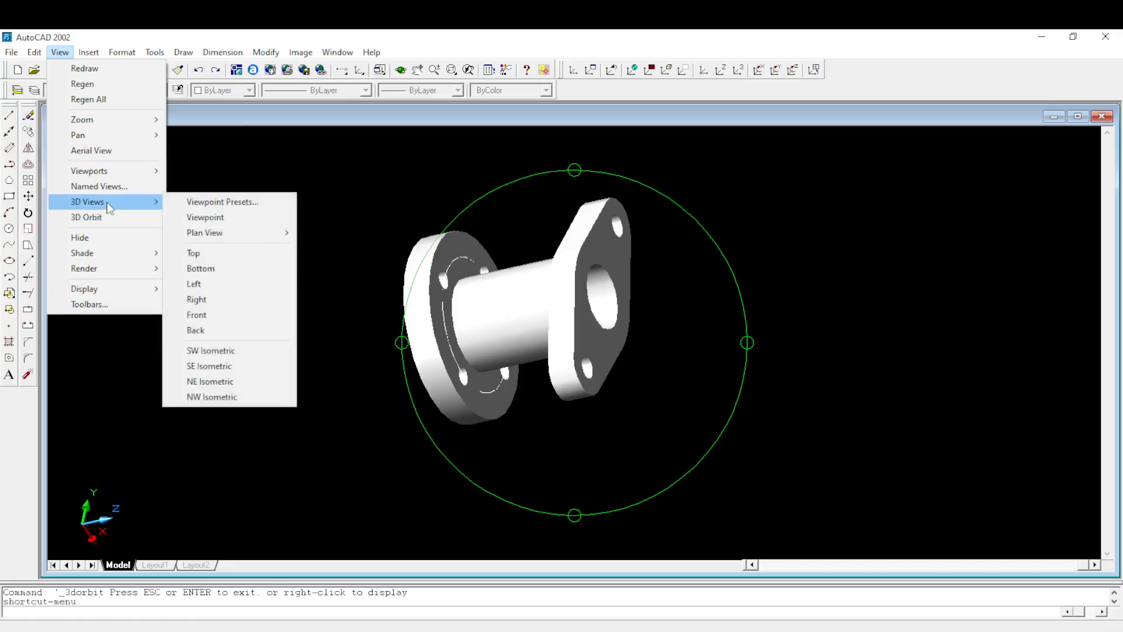
{"action": "left_click", "coordinate": [213, 222]}
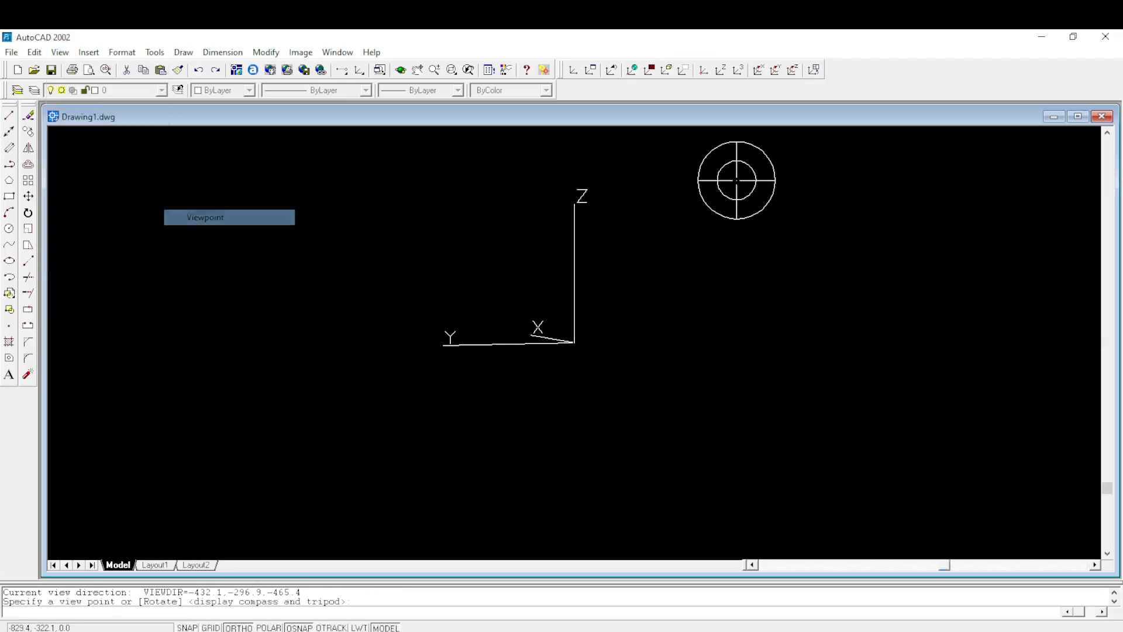
{"action": "left_click", "coordinate": [640, 170]}
{"action": "key", "text": "Escape"}
{"action": "key", "text": "Escape"}
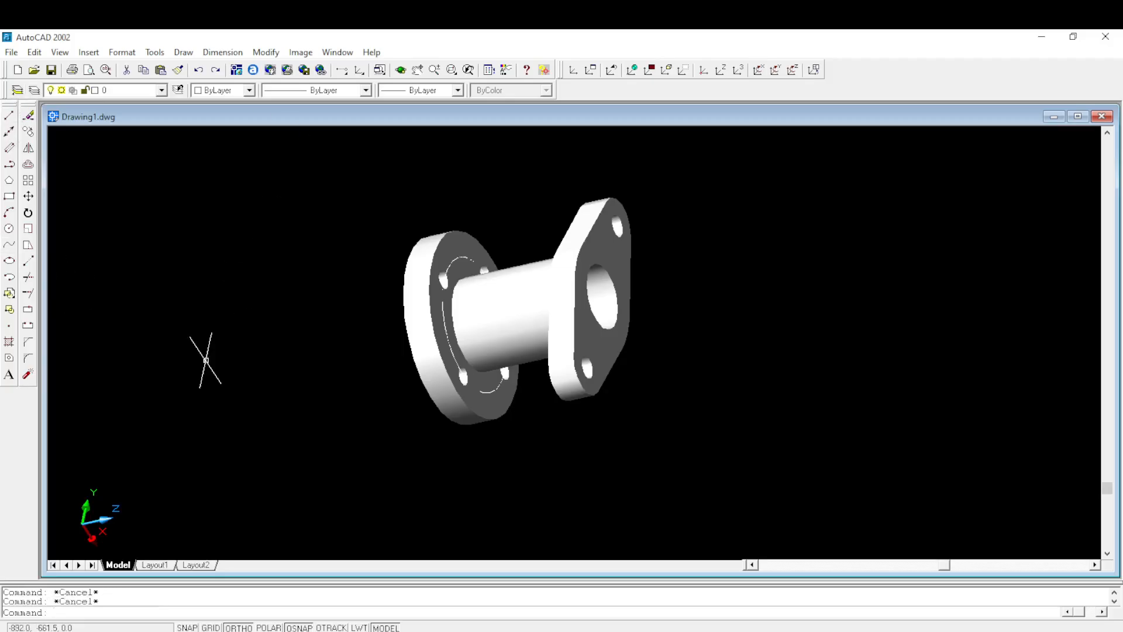
- Set the model's shading mode to 2D Wireframe
{"action": "left_click", "coordinate": [60, 52]}
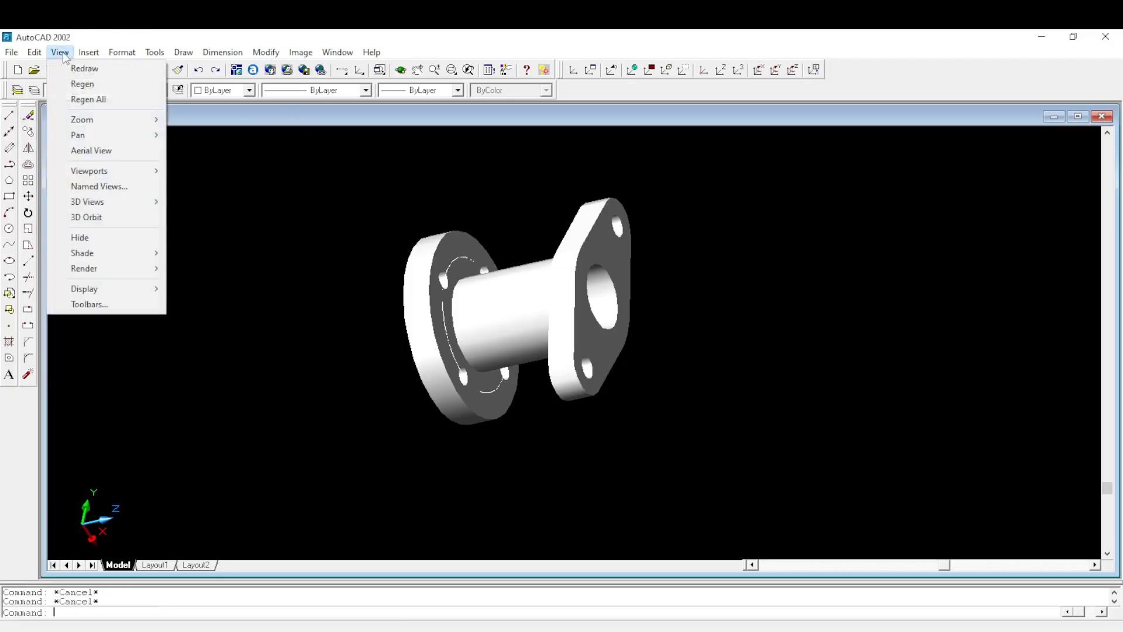
{"action": "mouse_move", "coordinate": [92, 255]}
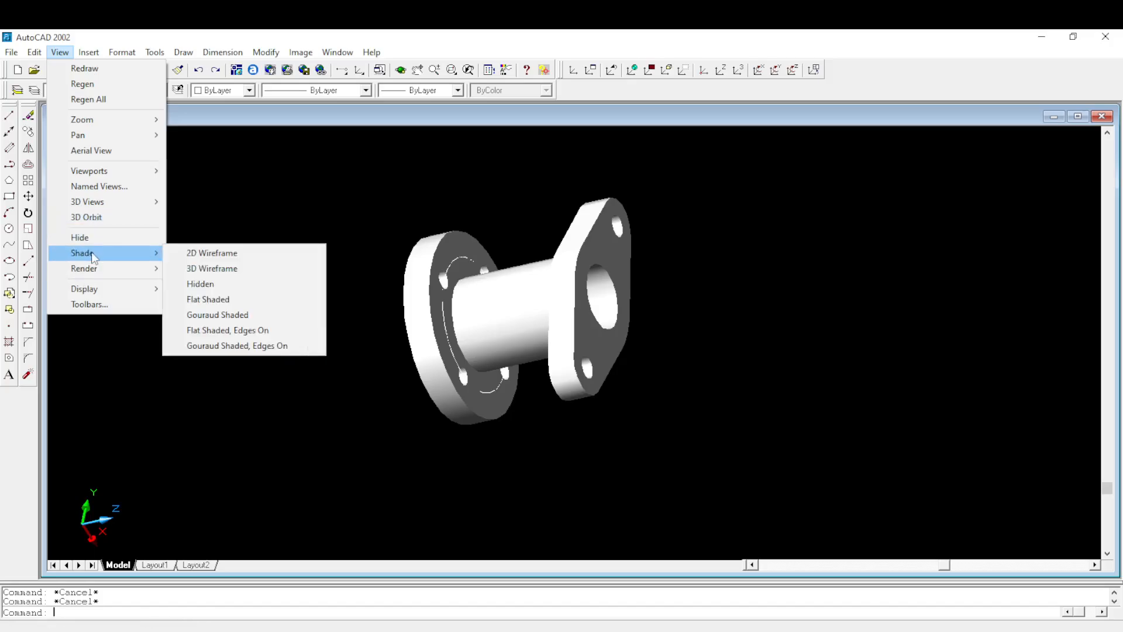
{"action": "left_click", "coordinate": [213, 254]}
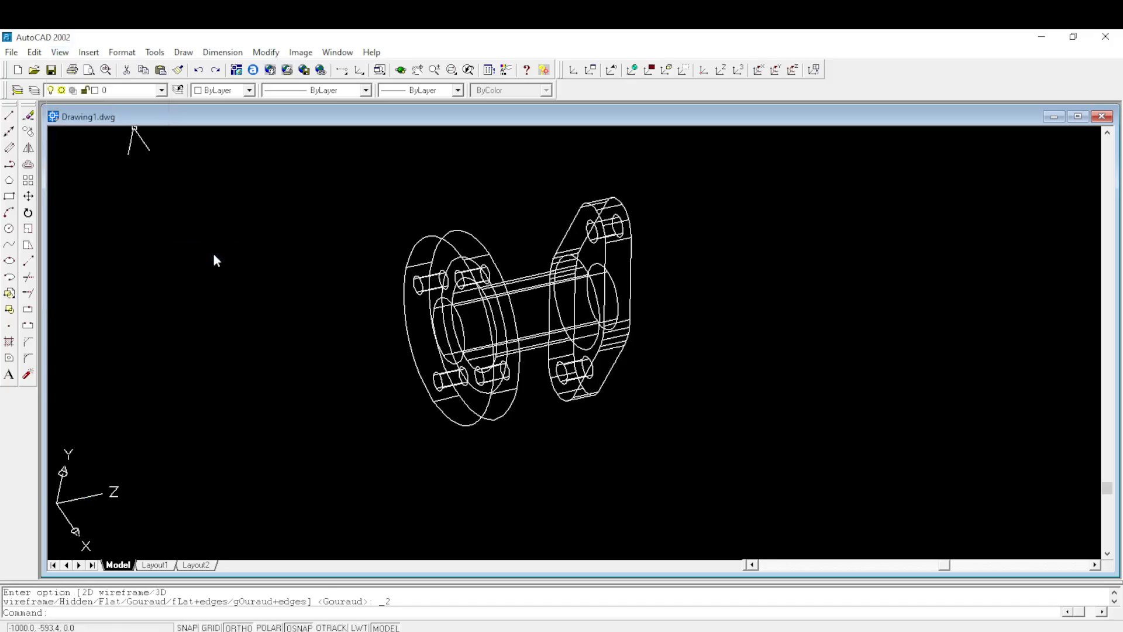
- Set the SE Isometric view and reset the UCS to World
{"action": "left_click", "coordinate": [60, 52]}
{"action": "mouse_move", "coordinate": [120, 202]}
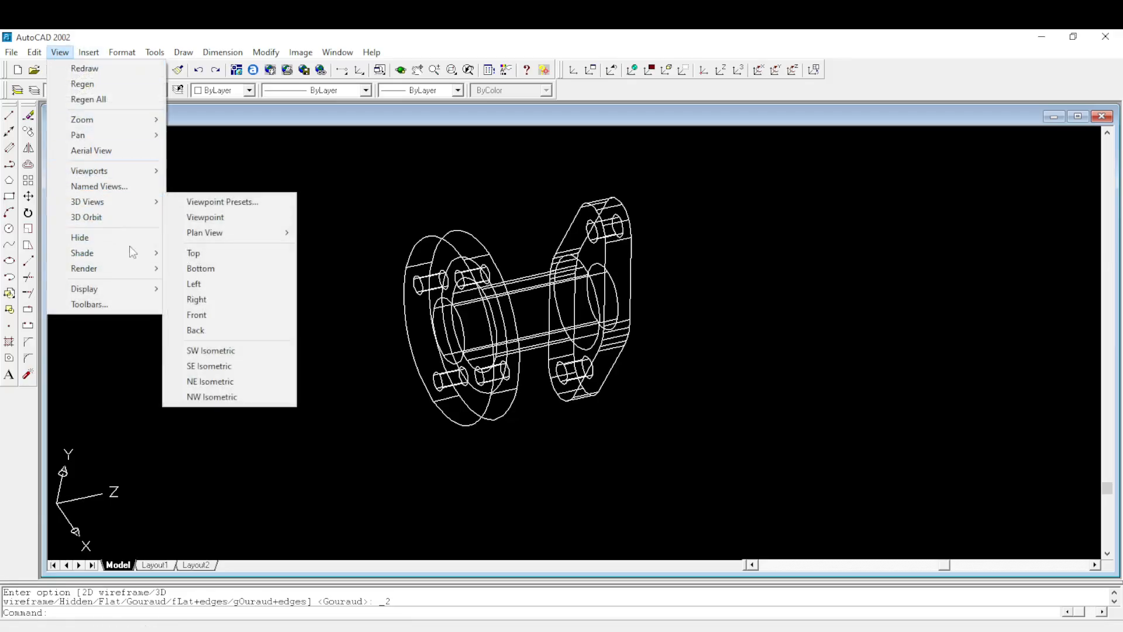
{"action": "left_click", "coordinate": [209, 365]}
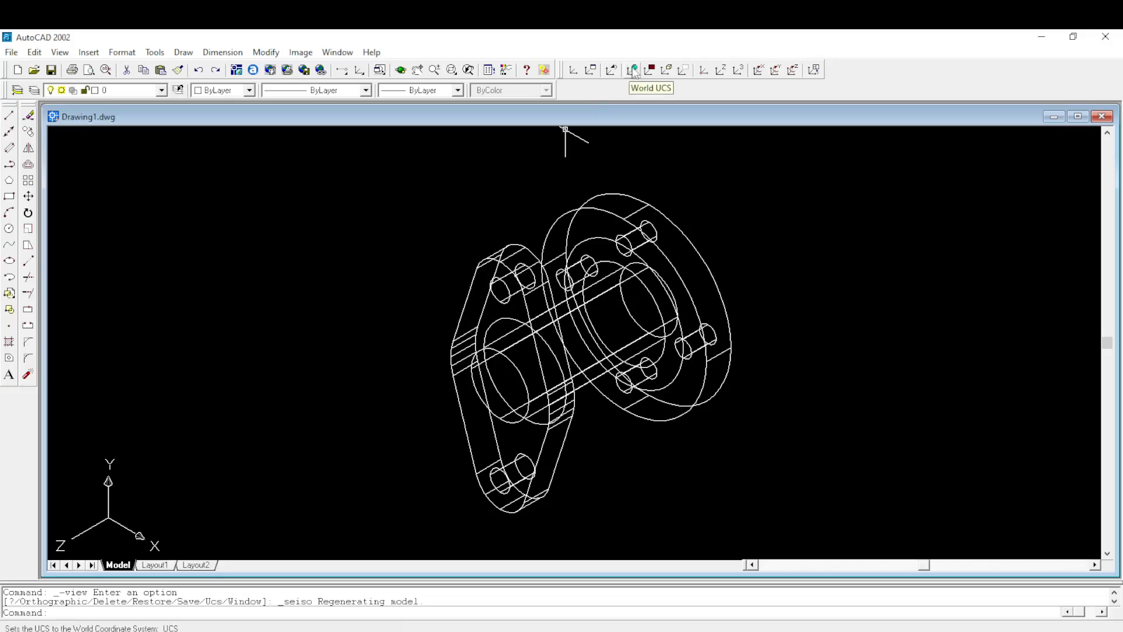
{"action": "left_click", "coordinate": [634, 71]}
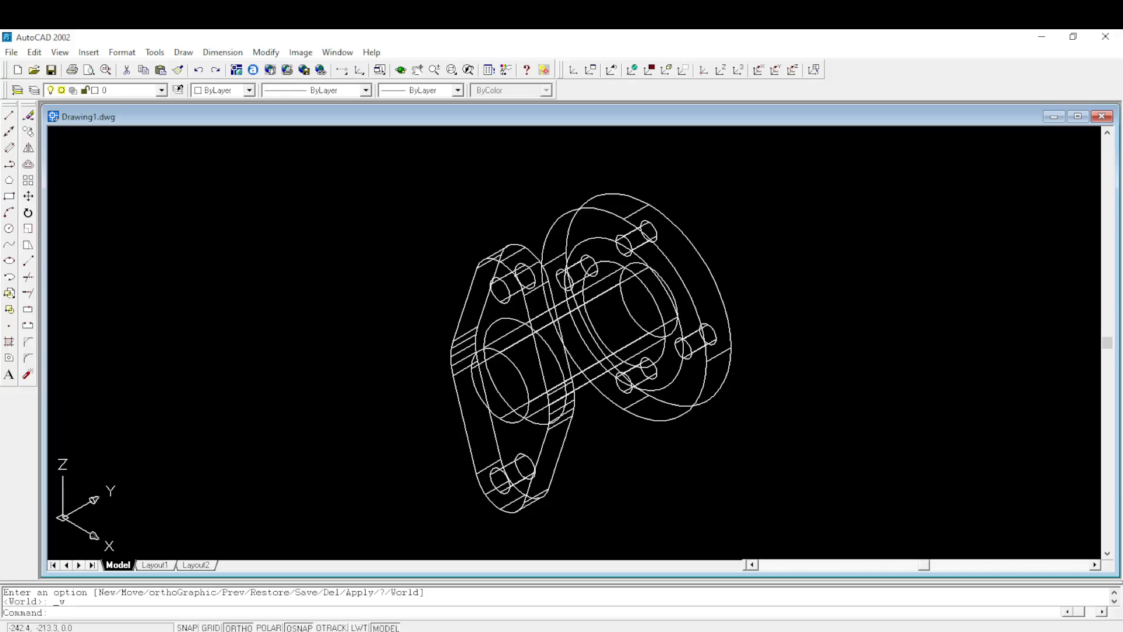
- Switch to the exam PDF and review question 5's required viewport views and the Figure 4 shaft flange drawing
{"action": "middle_click_drag", "start_coordinate": [673, 440], "coordinate": [591, 409]}
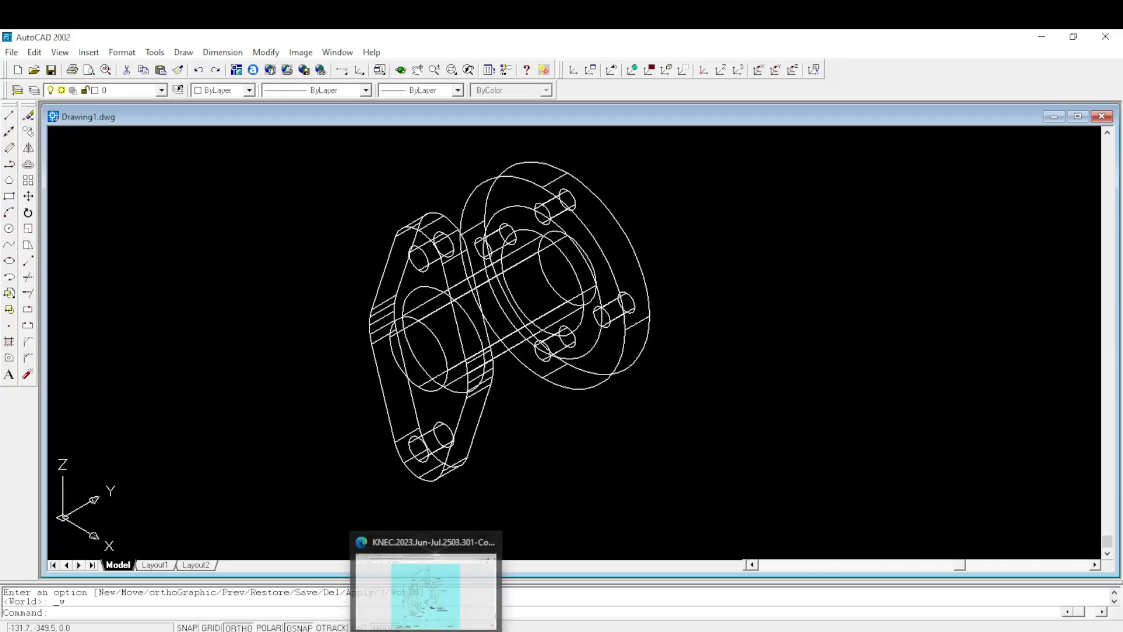
{"action": "left_click", "coordinate": [426, 584]}
{"action": "scroll", "coordinate": [474, 356], "scroll_direction": "down", "scroll_amount": 1}
{"action": "scroll", "coordinate": [473, 354], "scroll_direction": "up", "scroll_amount": 8}
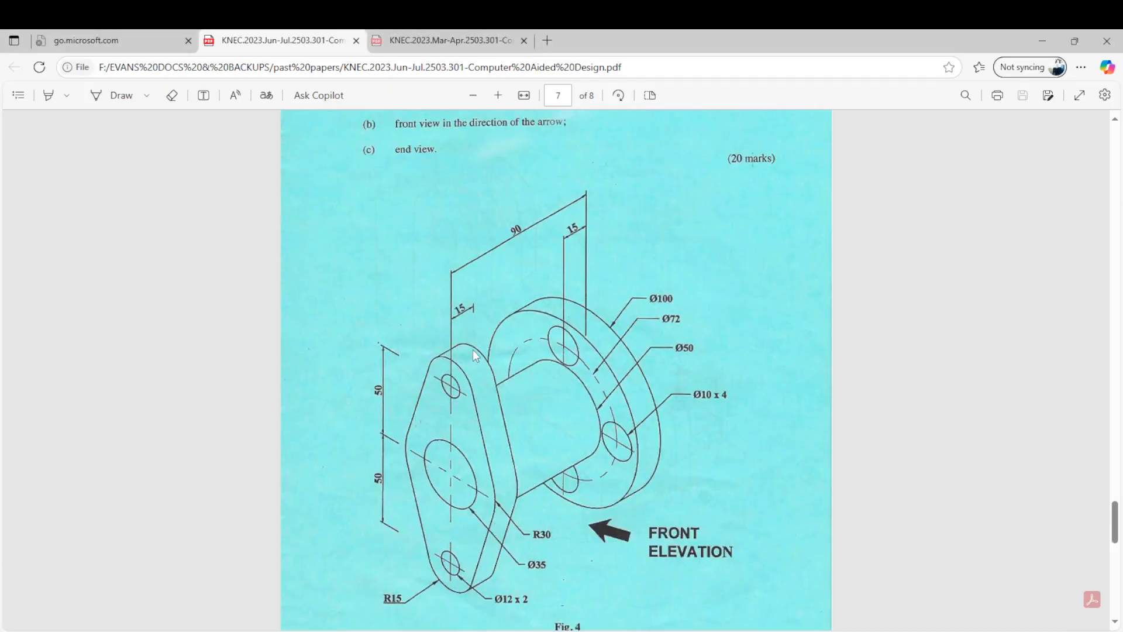
{"action": "scroll", "coordinate": [473, 345], "scroll_direction": "down", "scroll_amount": 4}
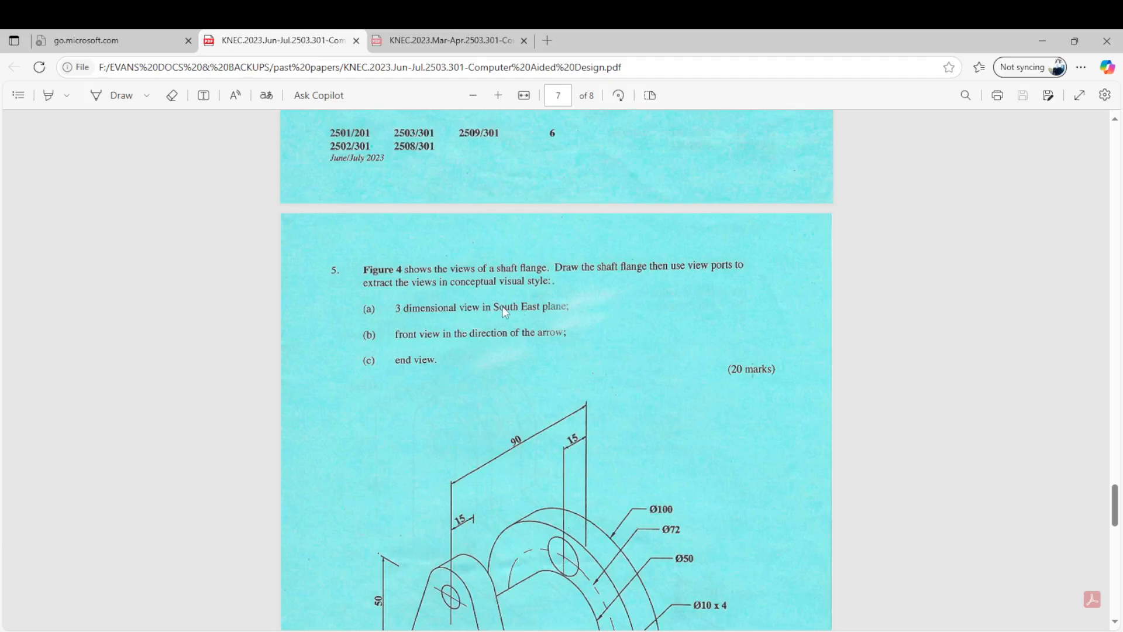
{"action": "scroll", "coordinate": [502, 306], "scroll_direction": "down", "scroll_amount": 1}
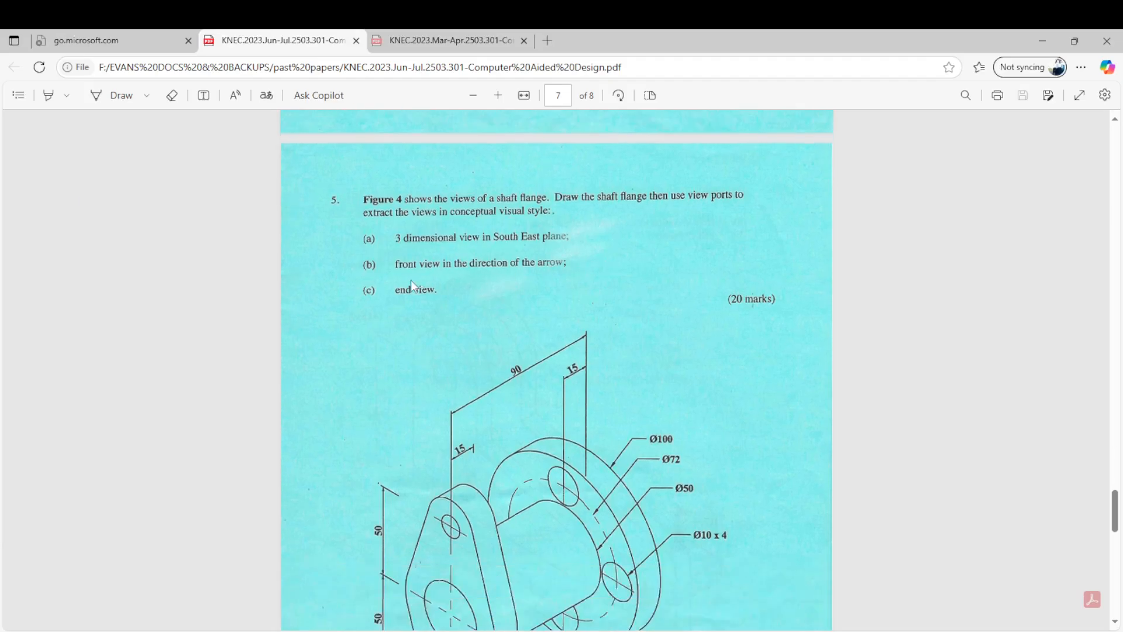
{"action": "scroll", "coordinate": [558, 278], "scroll_direction": "down", "scroll_amount": 1}
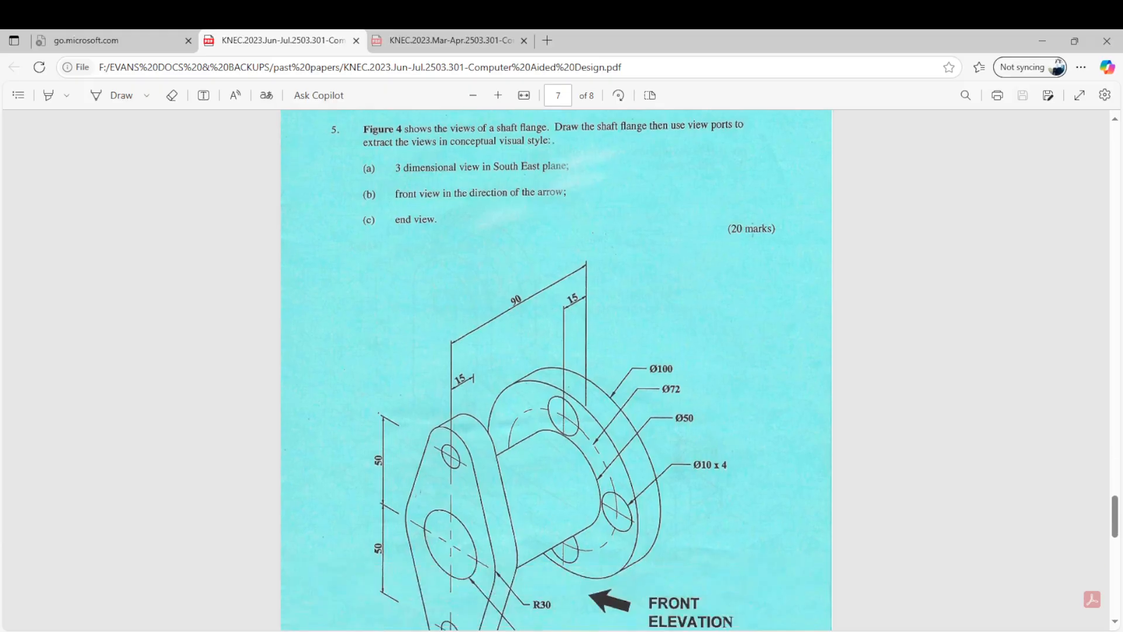
- Switch back to AutoCAD and start splitting the model space into three viewports
{"action": "mouse_move", "coordinate": [460, 631]}
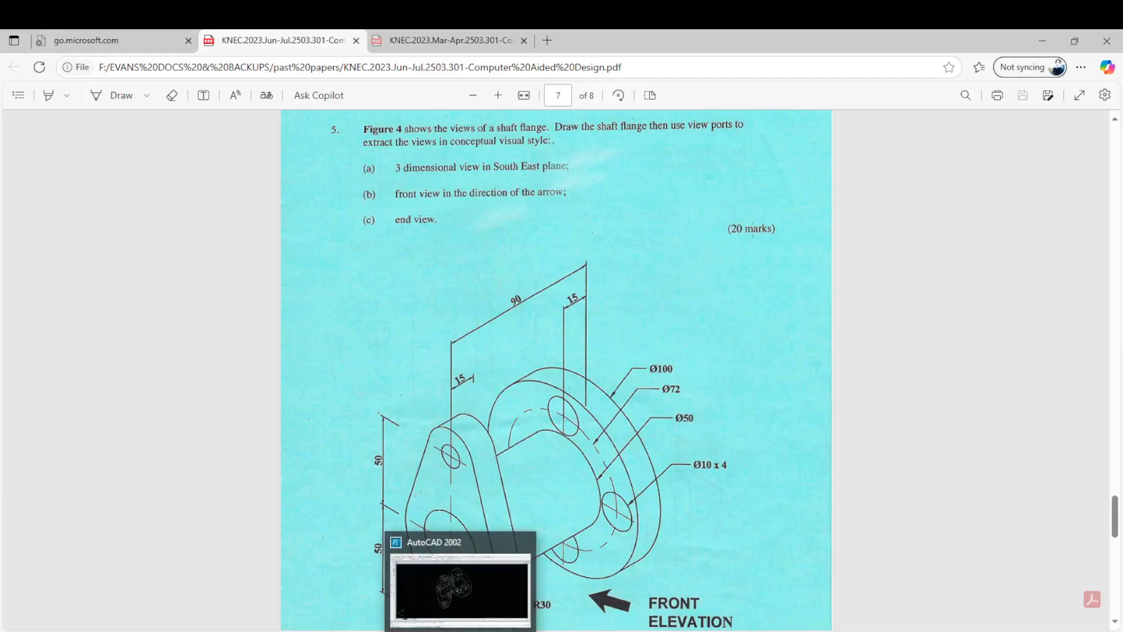
{"action": "left_click", "coordinate": [469, 592]}
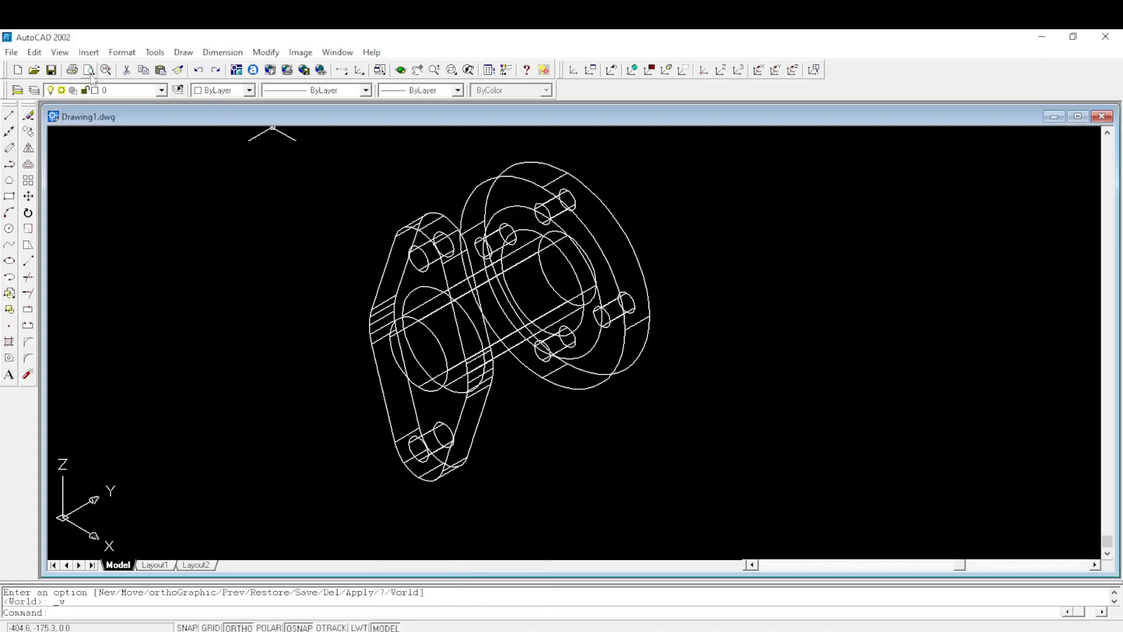
{"action": "left_click", "coordinate": [60, 53]}
{"action": "mouse_move", "coordinate": [95, 169]}
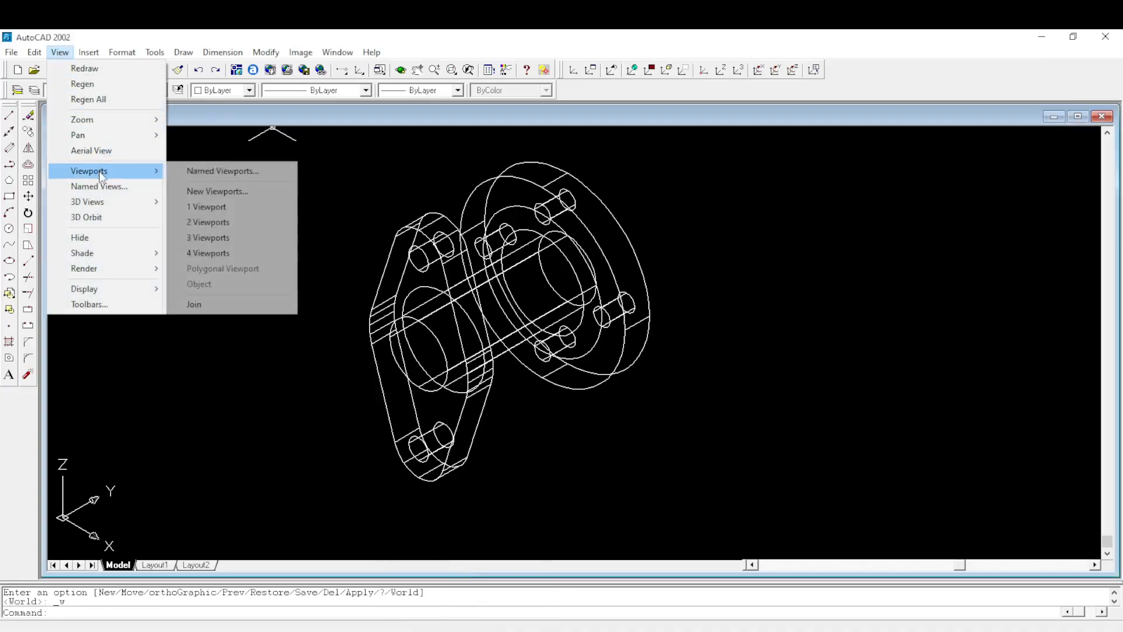
{"action": "left_click", "coordinate": [227, 235]}
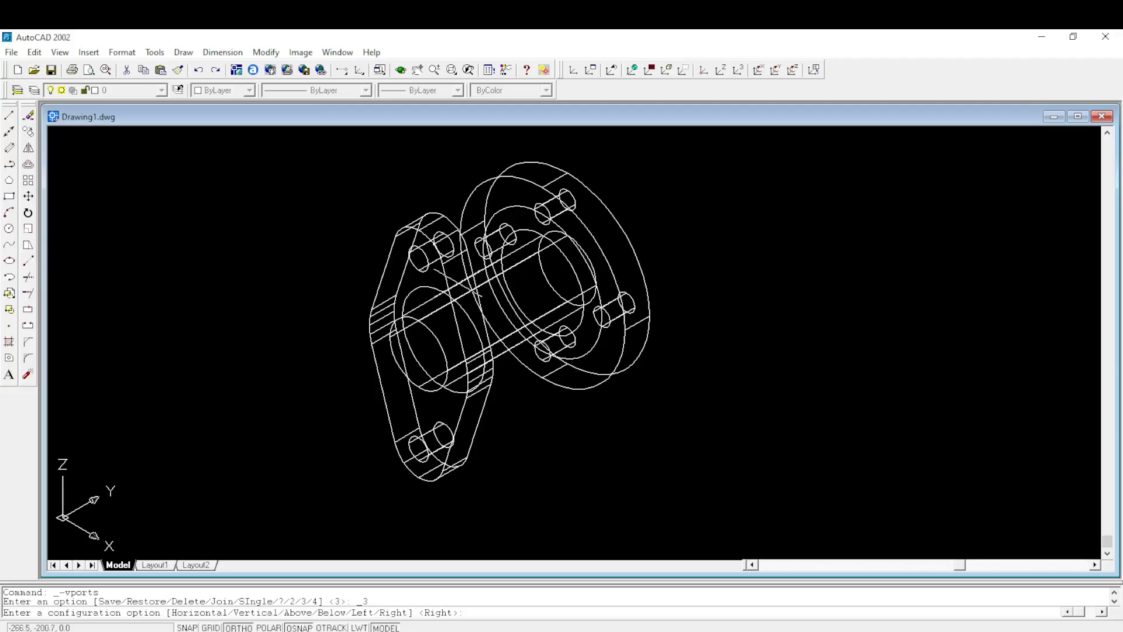
{"action": "scroll", "coordinate": [354, 273], "scroll_direction": "down", "scroll_amount": 1}
{"action": "scroll", "coordinate": [412, 276], "scroll_direction": "up", "scroll_amount": 1}
{"action": "scroll", "coordinate": [415, 277], "scroll_direction": "down", "scroll_amount": 2}
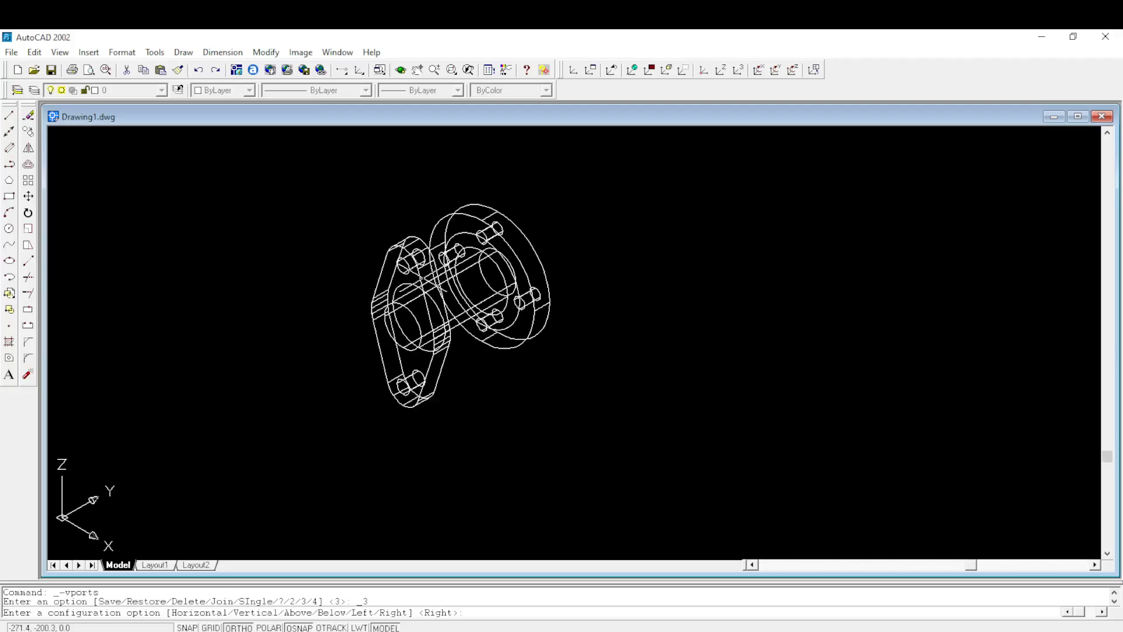
{"action": "left_click", "coordinate": [60, 52]}
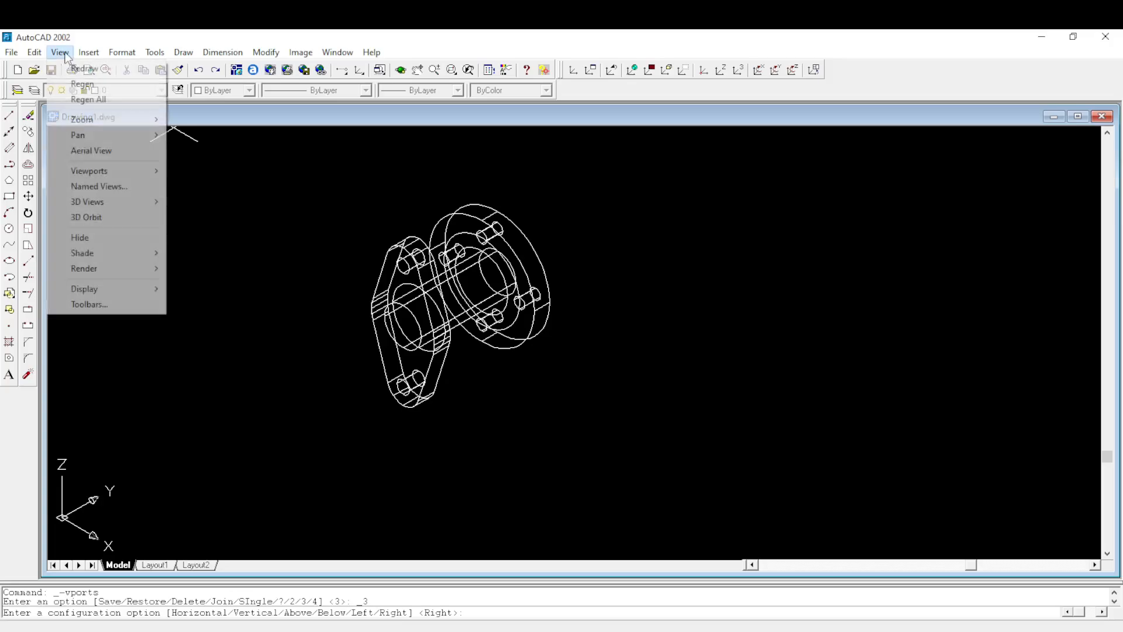
{"action": "mouse_move", "coordinate": [112, 172]}
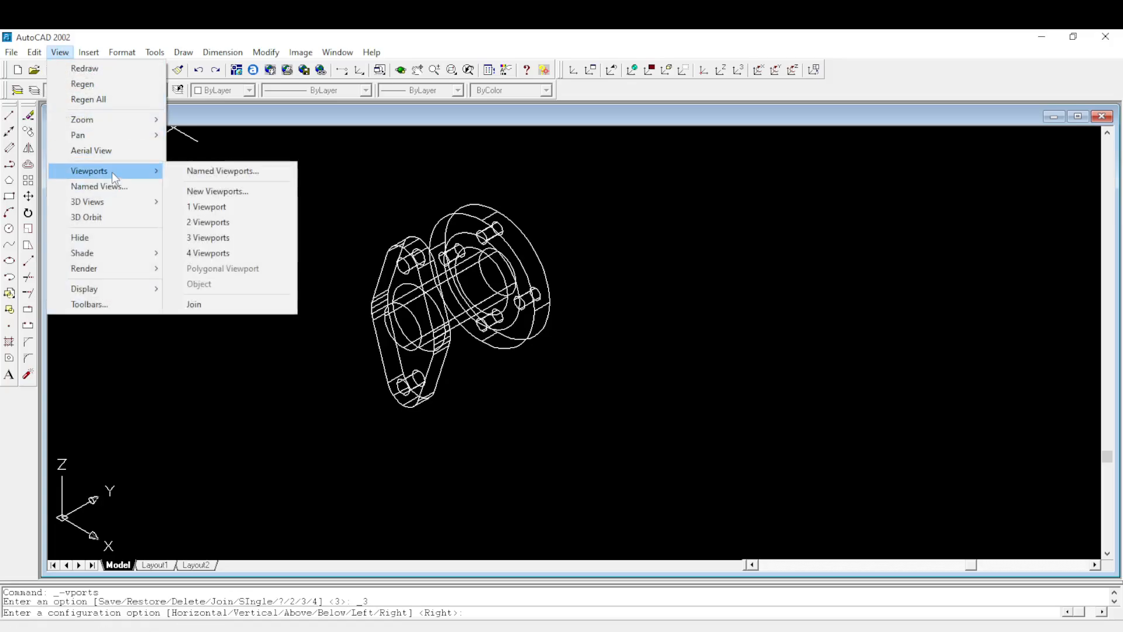
{"action": "left_click", "coordinate": [206, 235]}
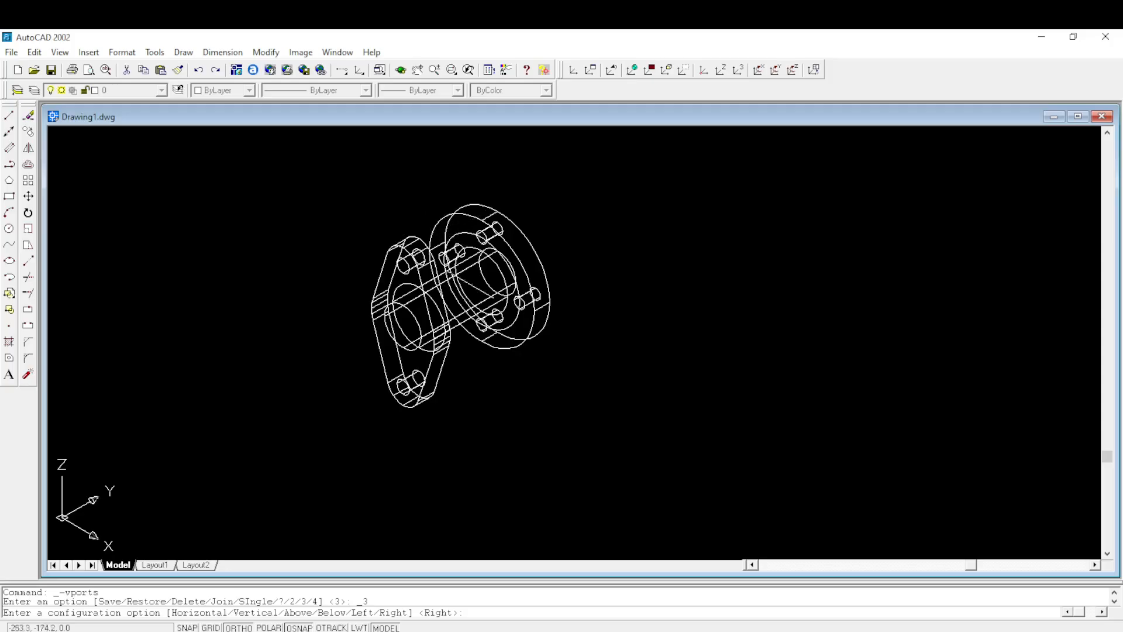
{"action": "scroll", "coordinate": [597, 270], "scroll_direction": "down", "scroll_amount": 1}
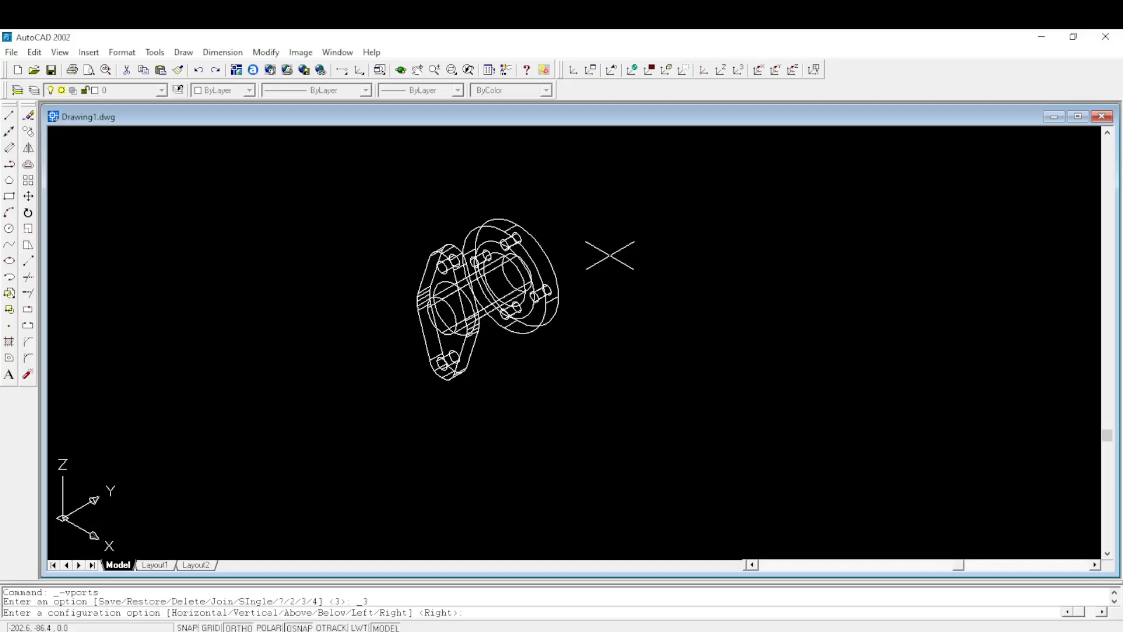
{"action": "scroll", "coordinate": [610, 255], "scroll_direction": "up", "scroll_amount": 2}
{"action": "middle_click_drag", "start_coordinate": [376, 216], "coordinate": [439, 223]}
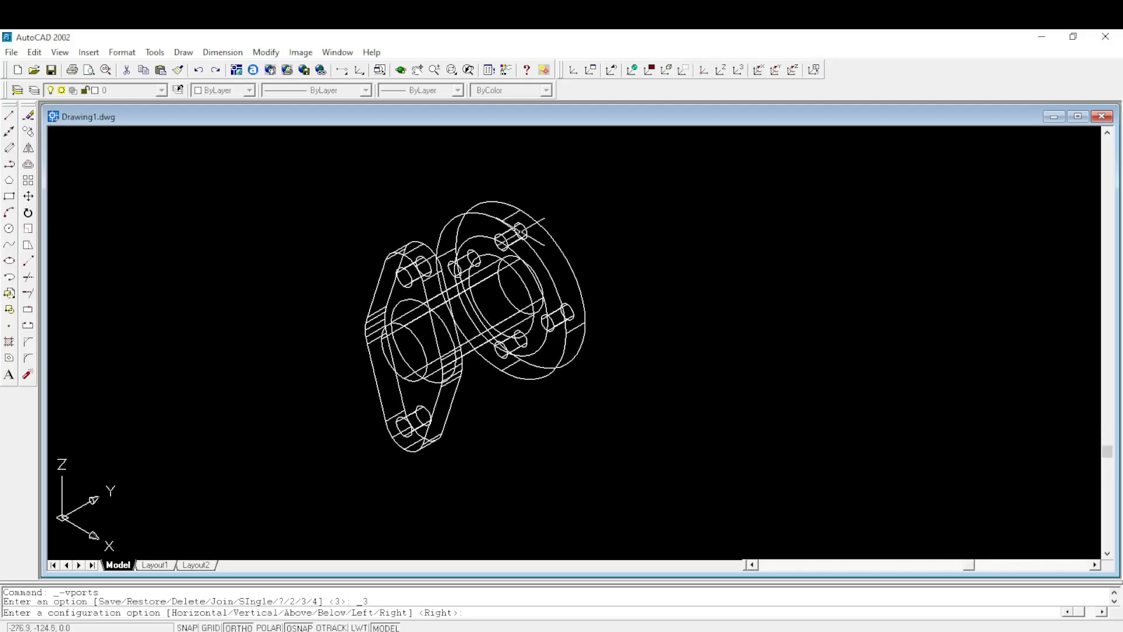